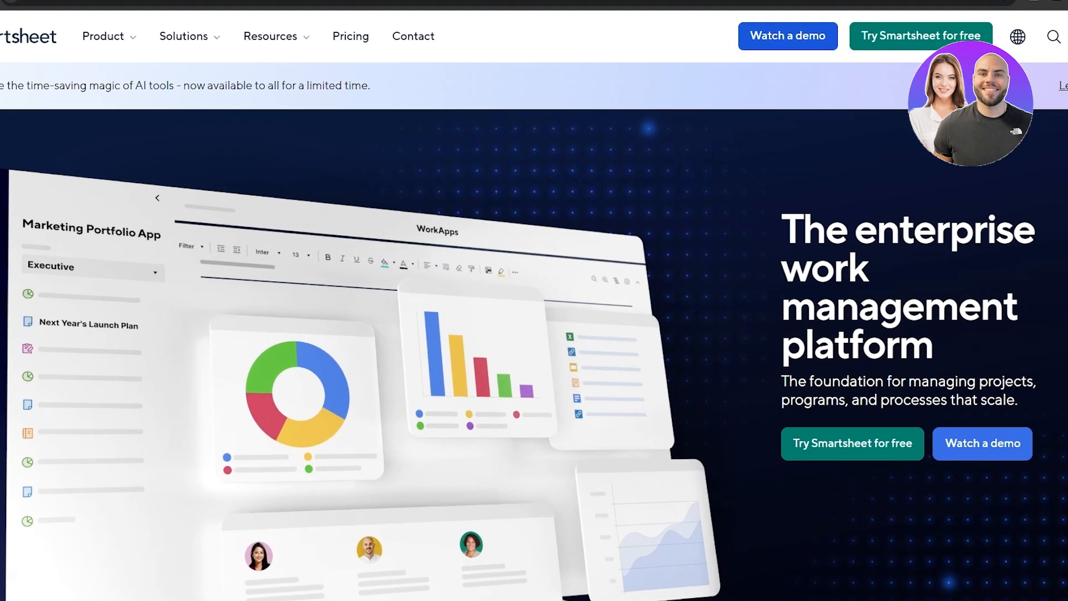
Step: Begin the Smartsheet free trial with the homepage's 'Try Smartsheet for free' button
scroll(693, 260, "down", 5)
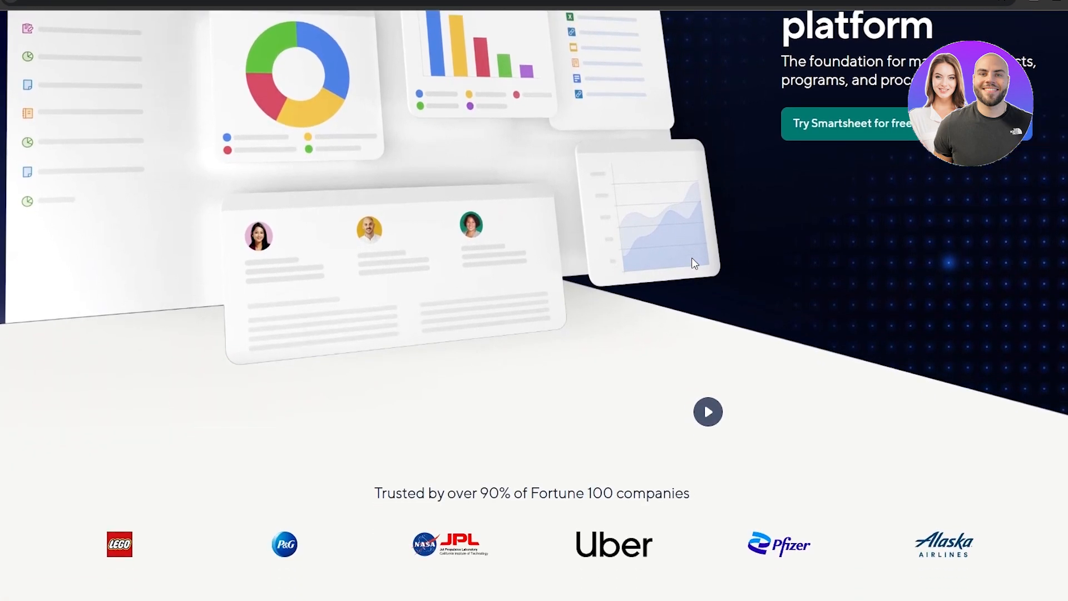
scroll(694, 262, "up", 4)
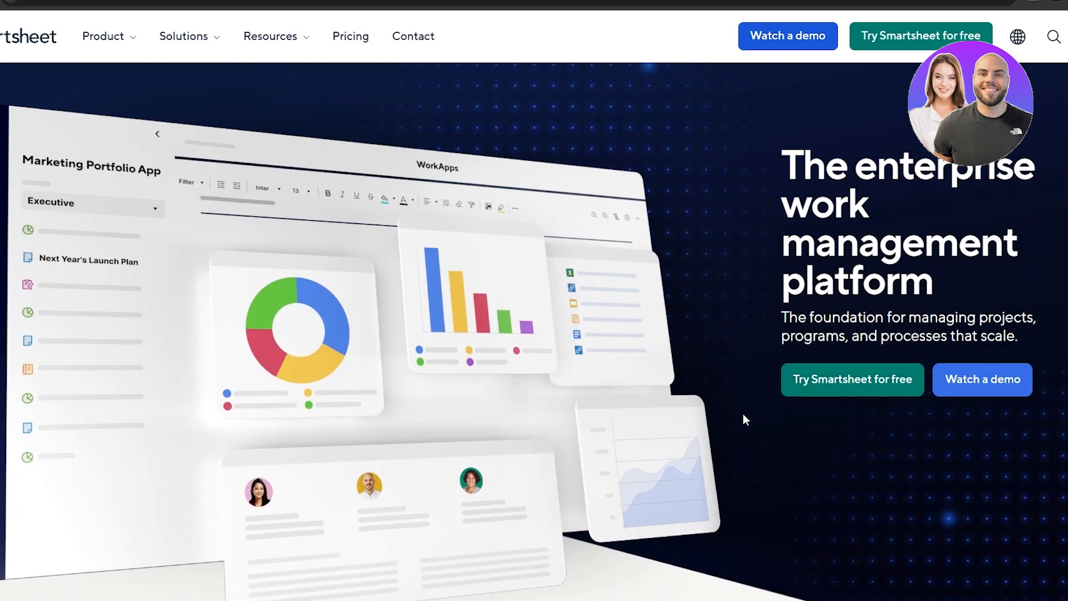
left_click(864, 397)
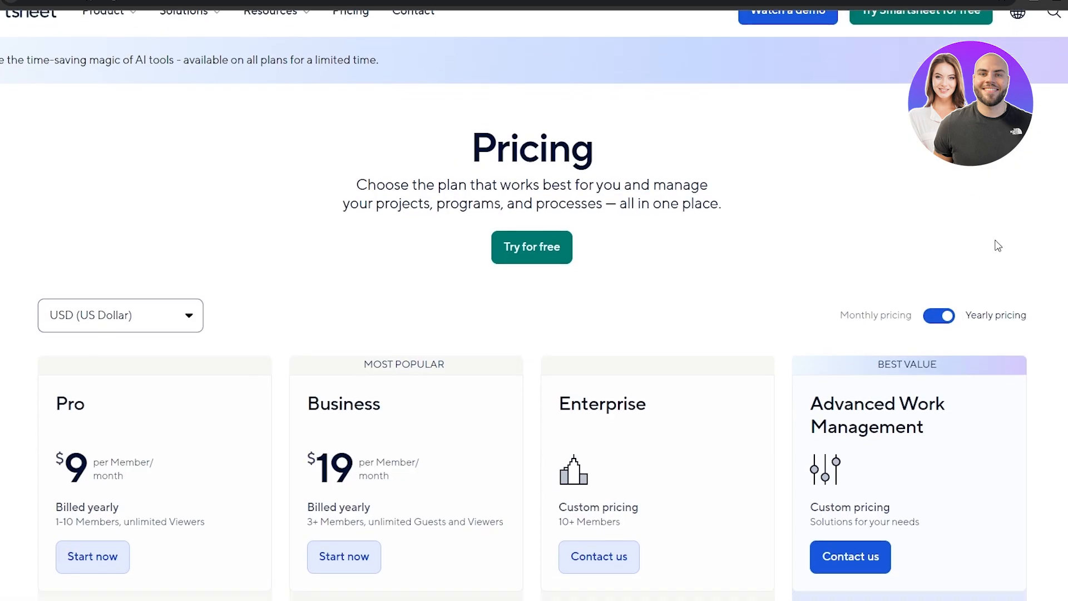
scroll(996, 269, "down", 3)
scroll(1029, 277, "down", 2)
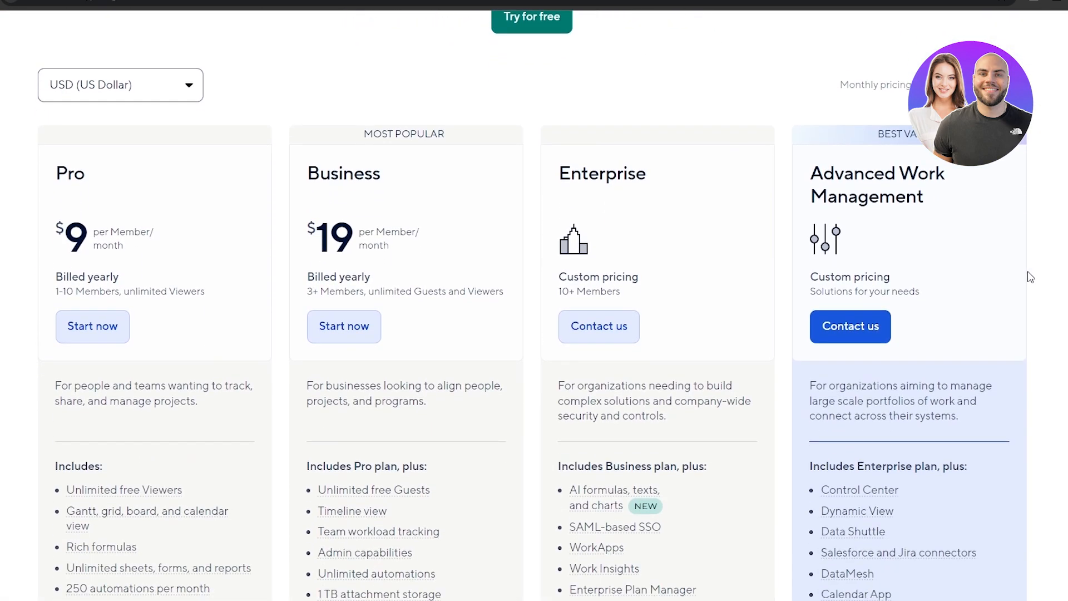
scroll(1029, 278, "down", 1)
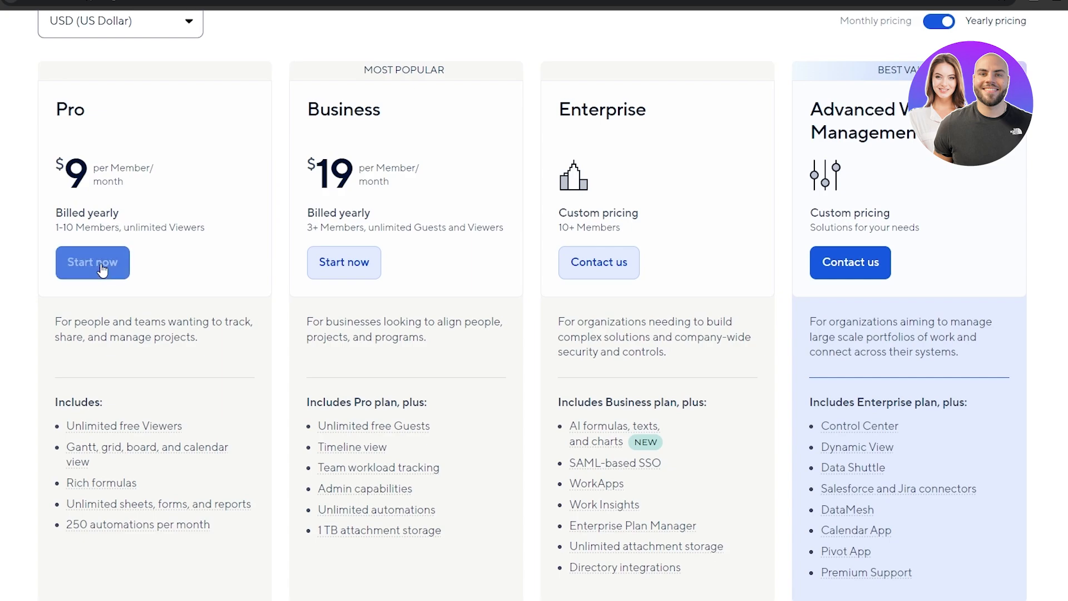
scroll(107, 292, "down", 1)
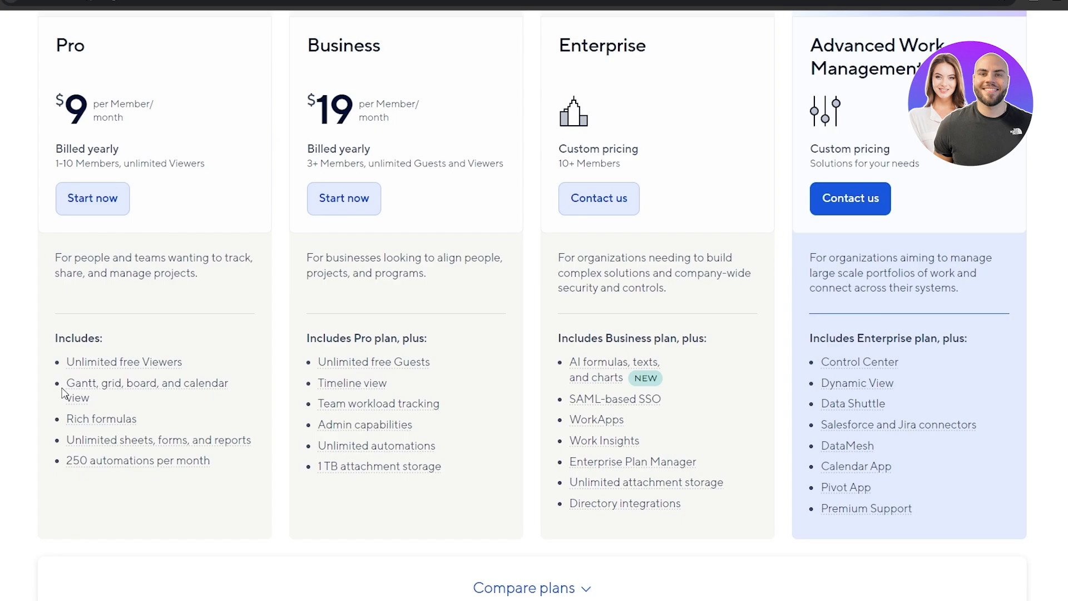
mouse_move(81, 349)
left_click_drag(306, 44, 387, 54)
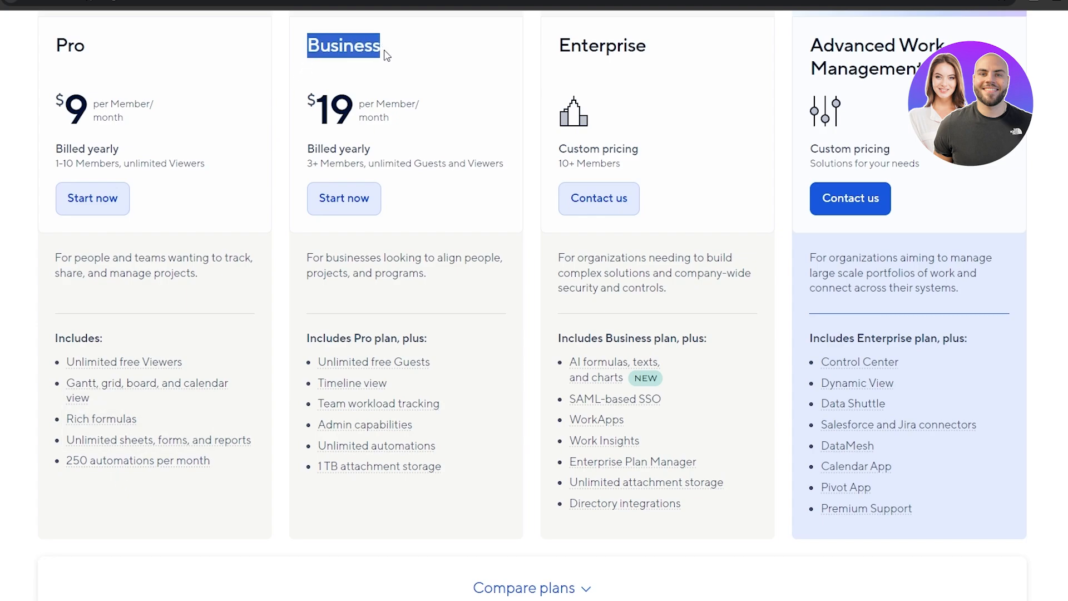
left_click_drag(327, 102, 349, 105)
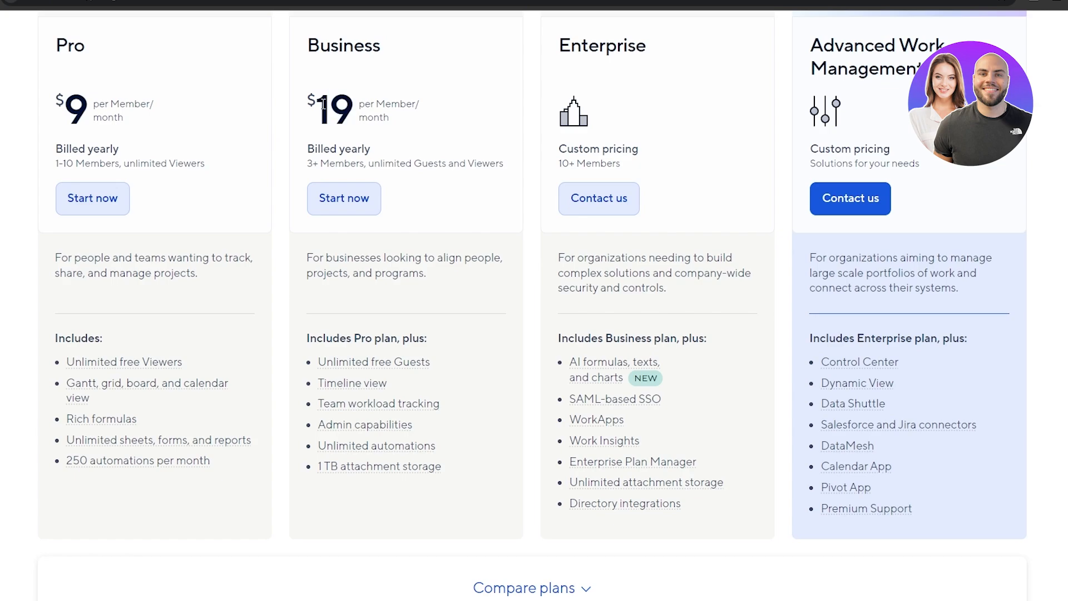
double_click(326, 104)
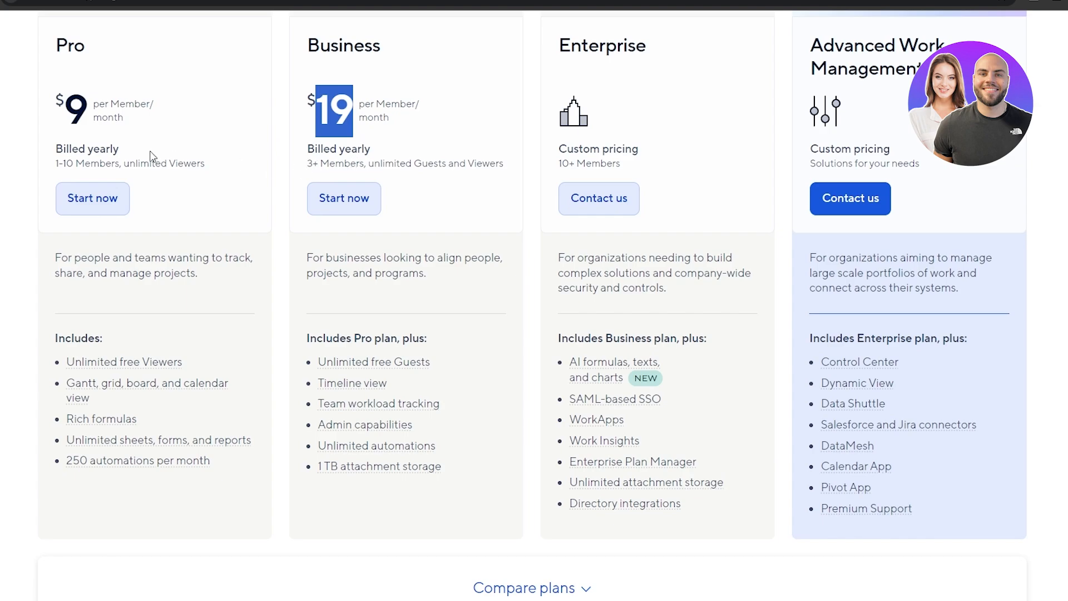
left_click_drag(51, 162, 76, 163)
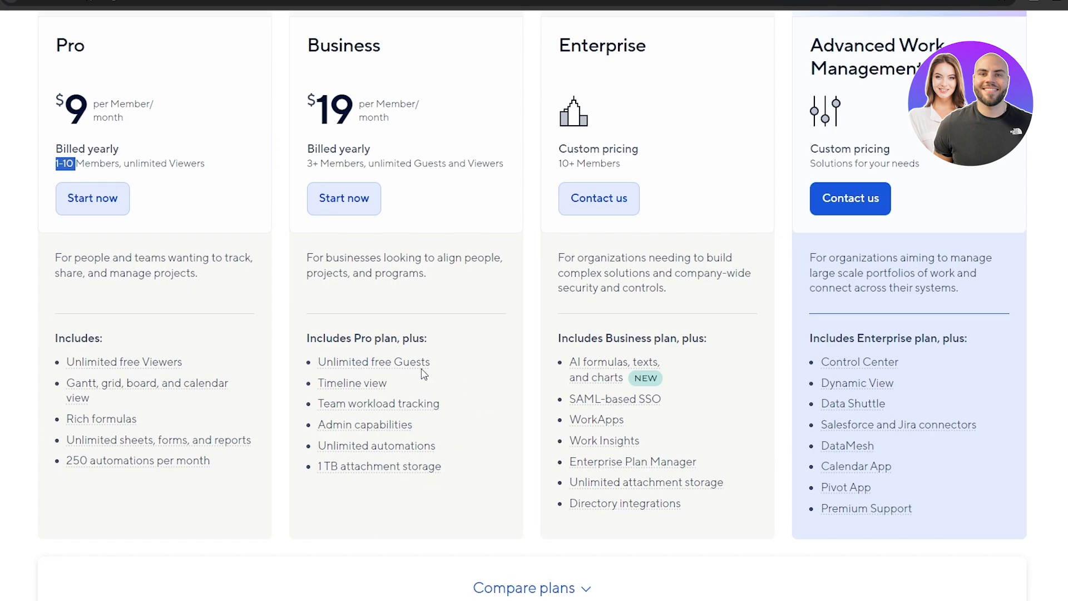
mouse_move(388, 367)
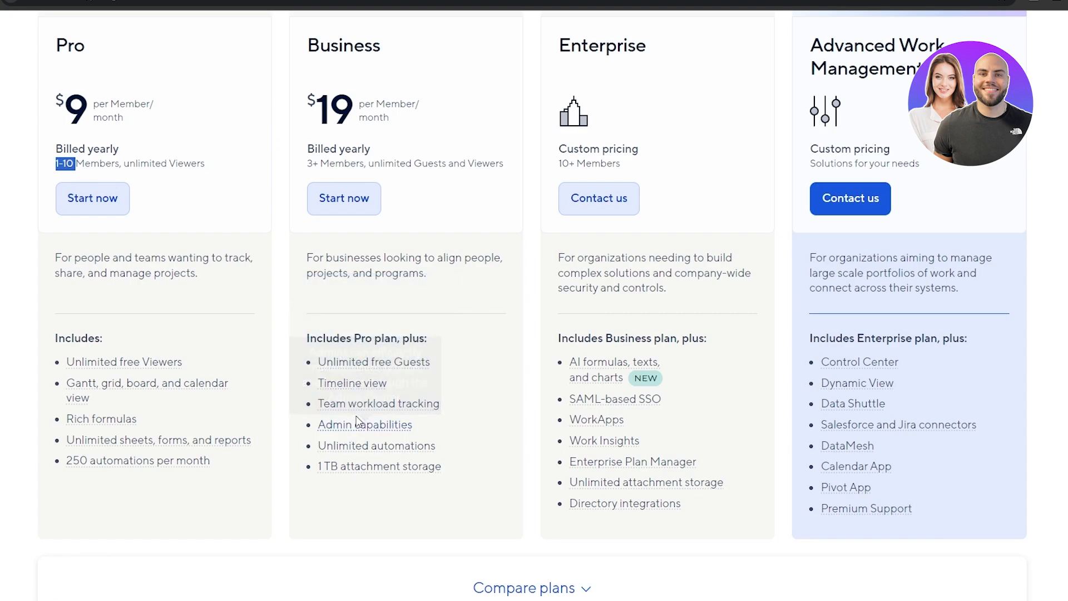
mouse_move(364, 413)
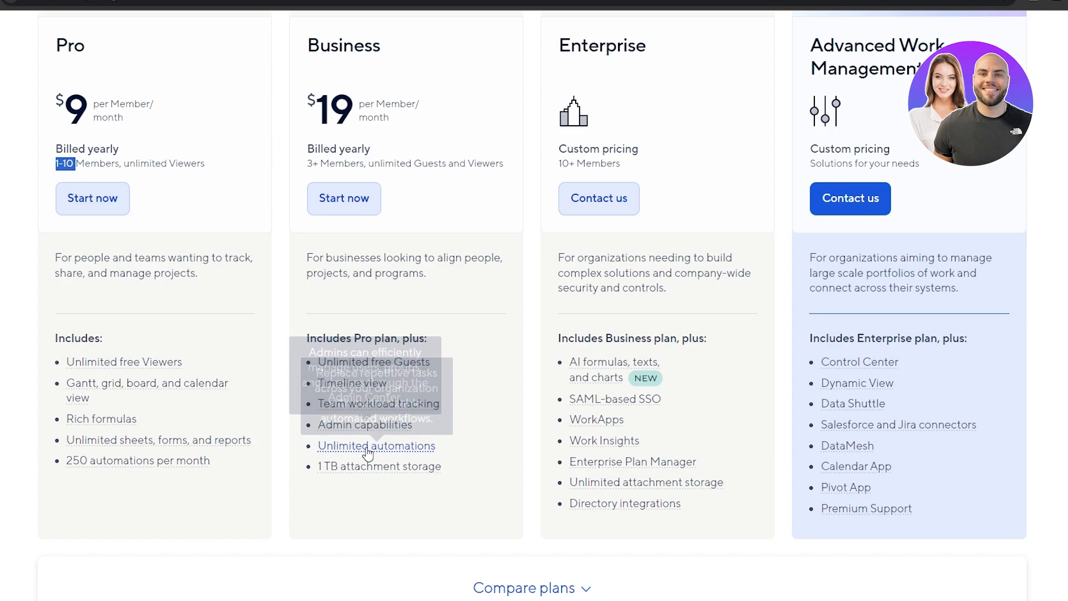
mouse_move(369, 453)
mouse_move(368, 476)
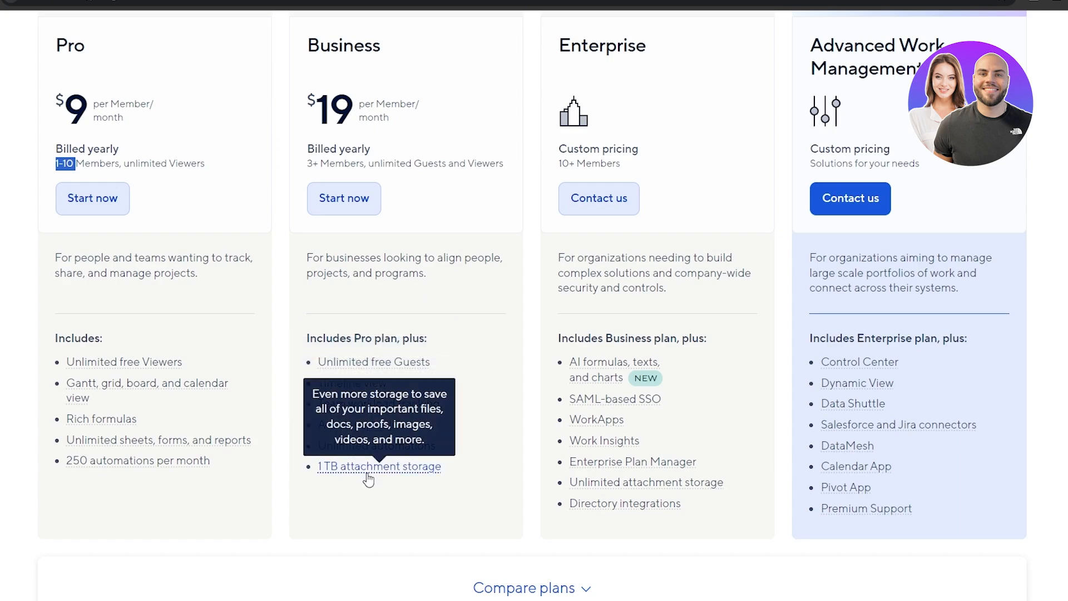
Step: Expand 'Compare plans' and scroll through the plan-by-plan feature table
scroll(368, 477, "down", 7)
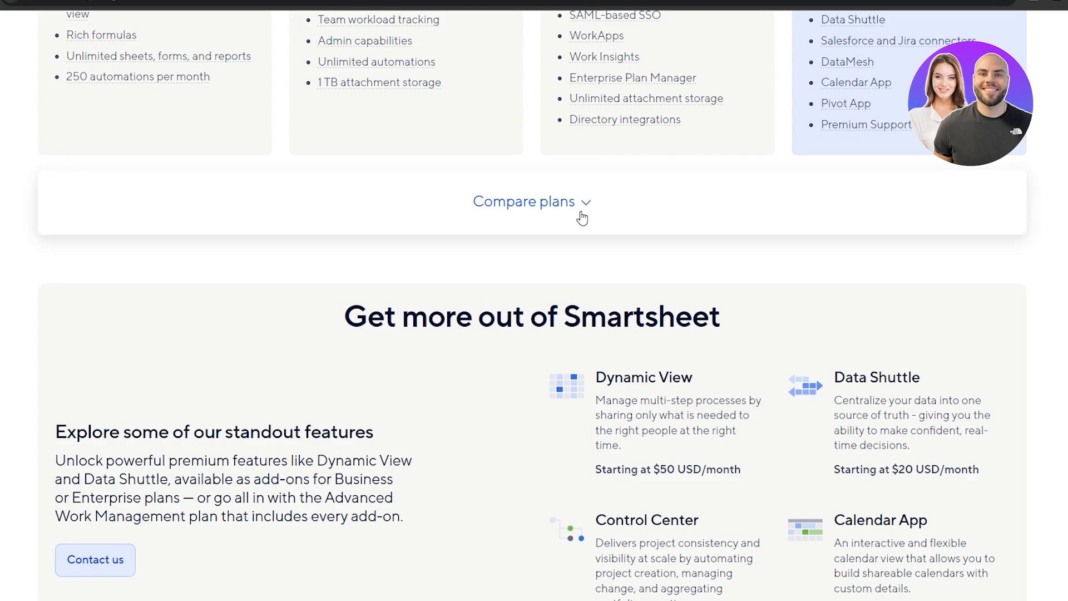
left_click(585, 214)
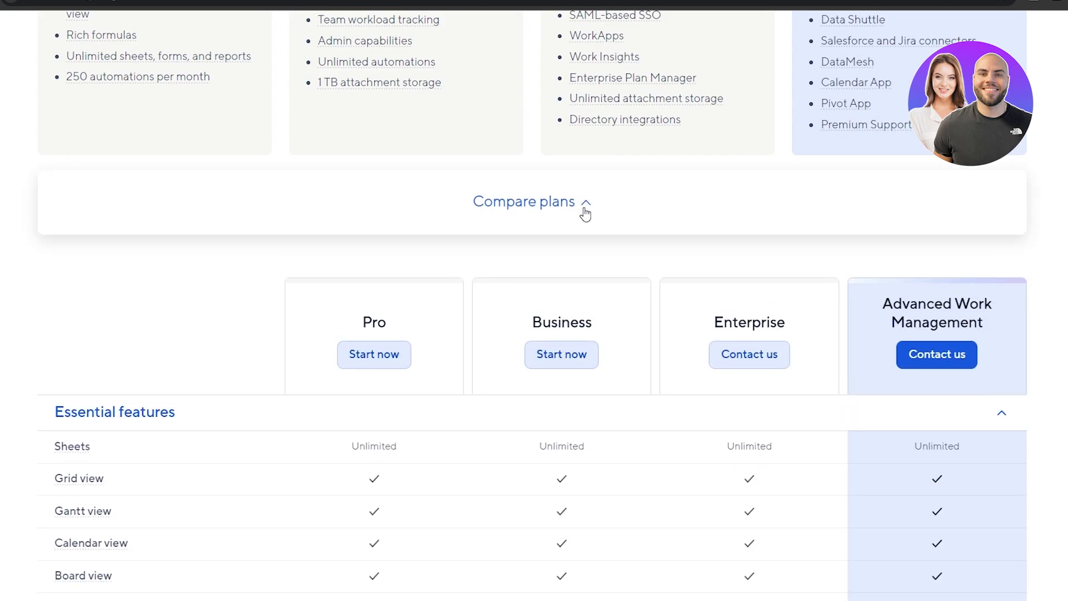
scroll(585, 214, "down", 5)
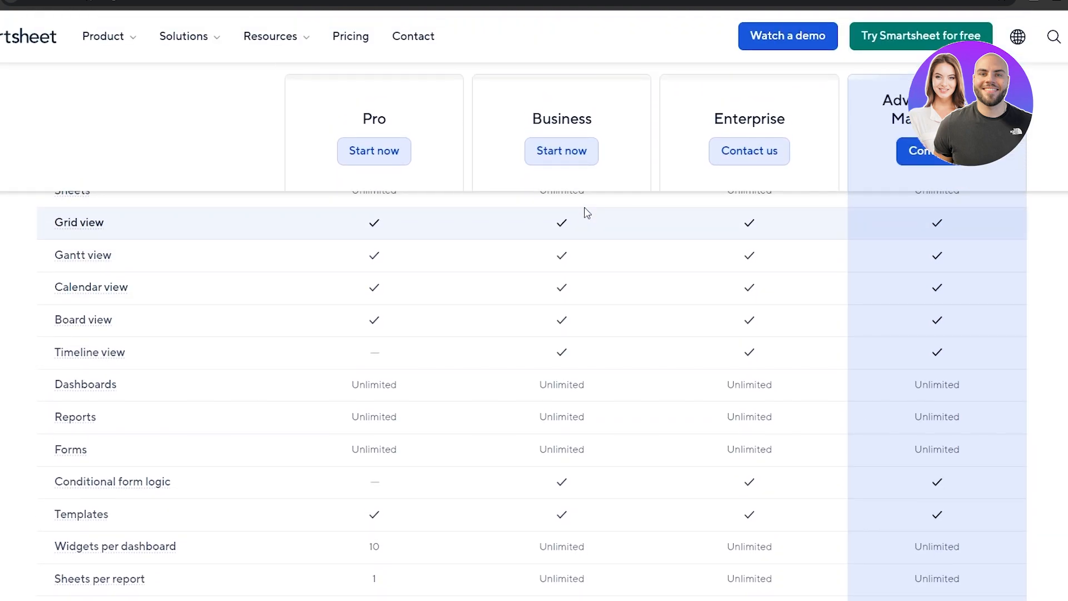
scroll(58, 256, "up", 1)
scroll(65, 257, "down", 4)
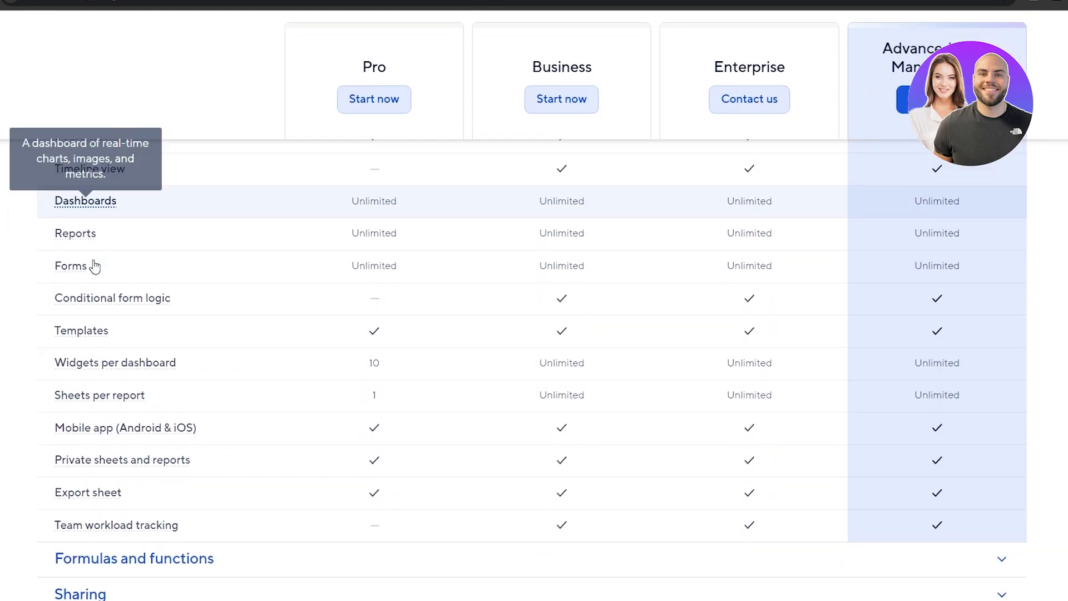
scroll(94, 266, "down", 8)
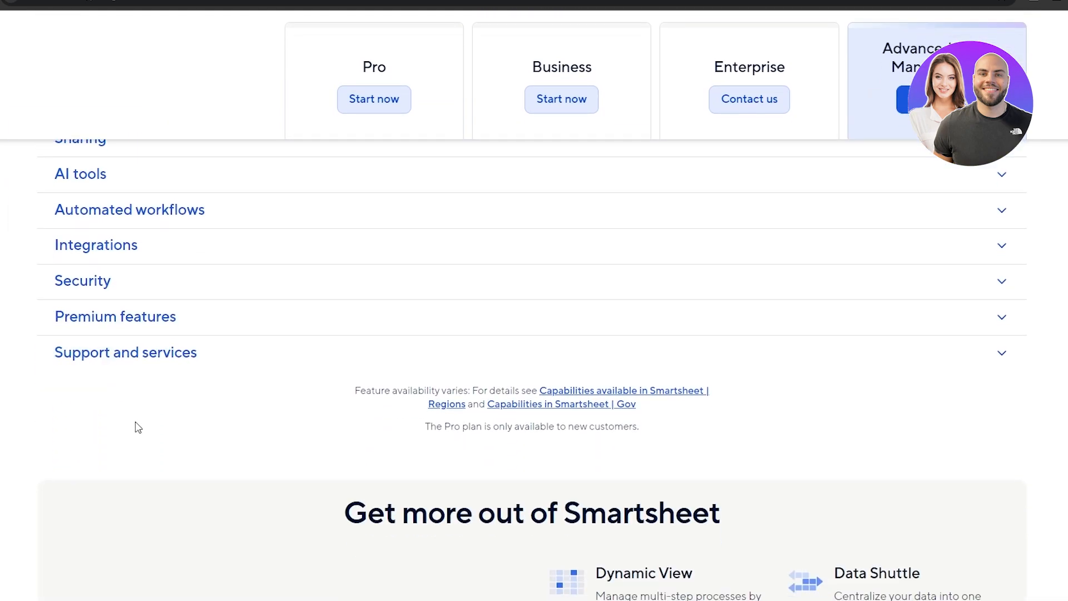
scroll(139, 431, "up", 10)
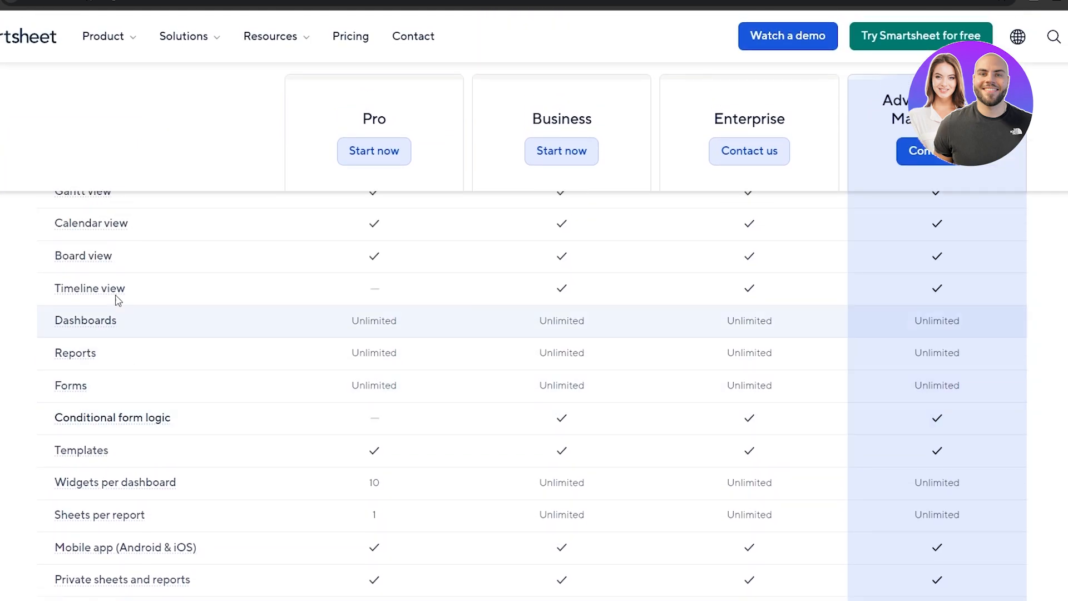
scroll(59, 405, "up", 17)
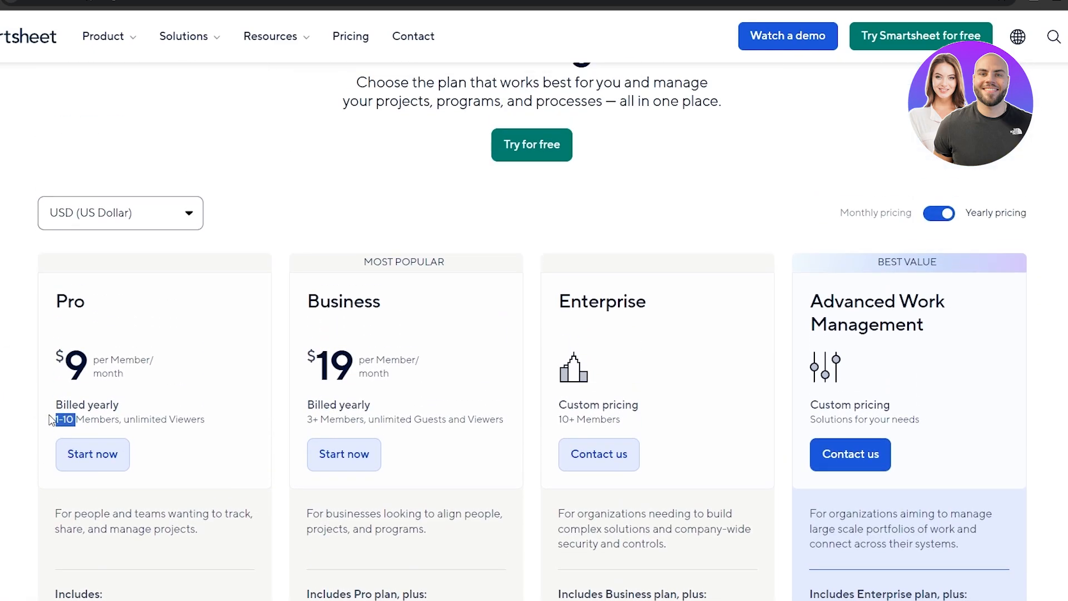
scroll(50, 418, "down", 2)
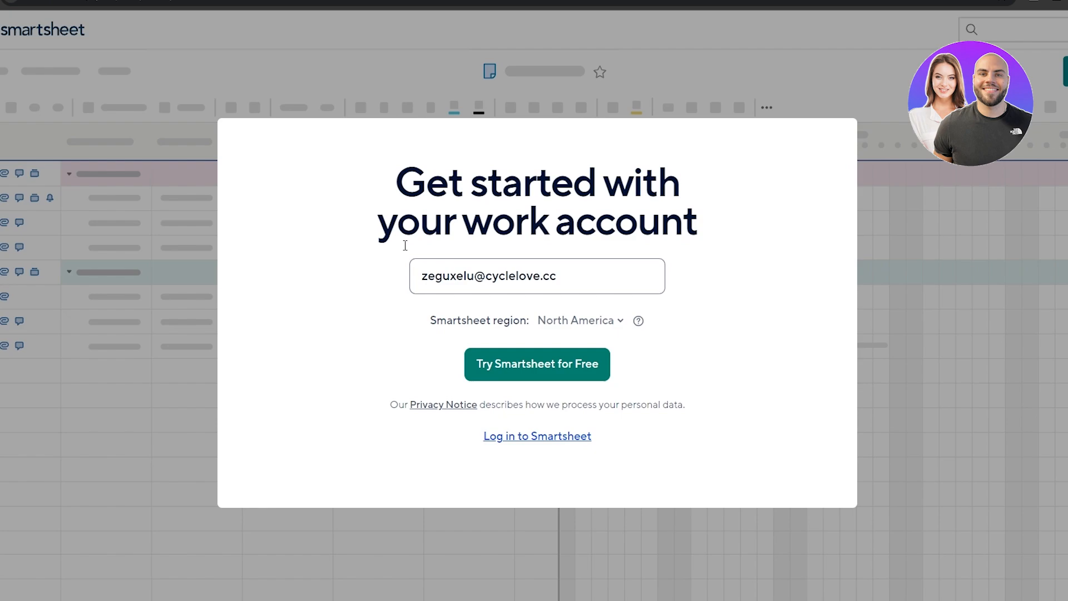
Step: Submit the work e-mail for the trial, then set the account password and continue
left_click(561, 370)
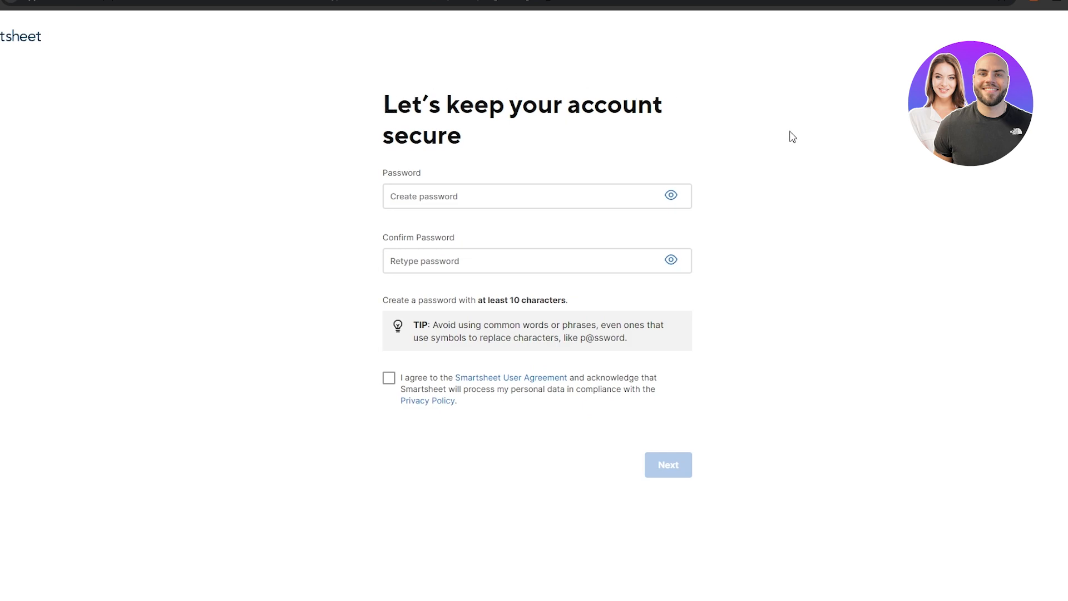
left_click(398, 196)
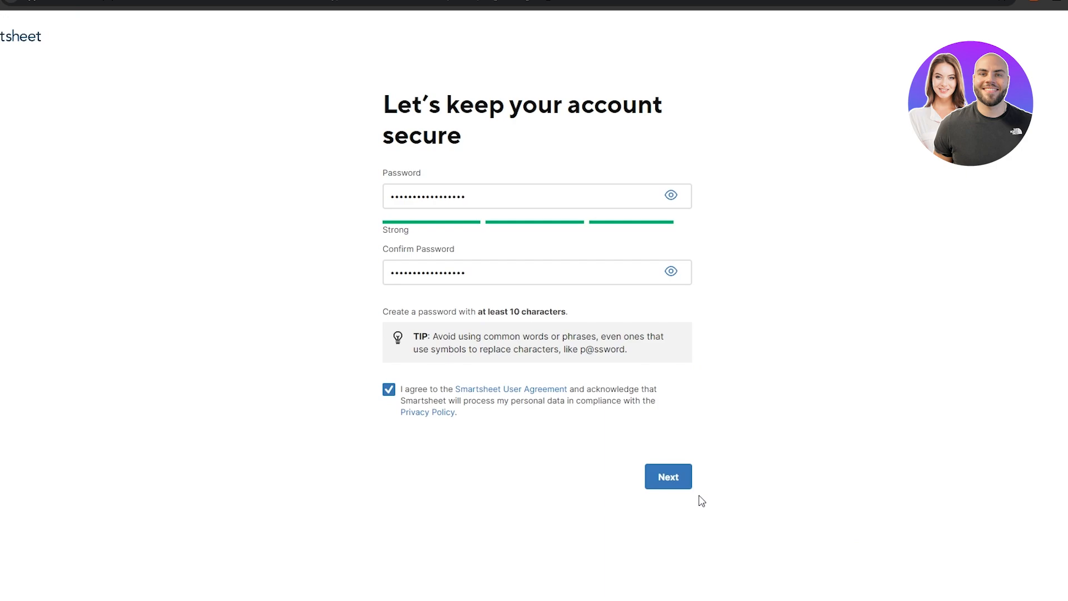
left_click(682, 492)
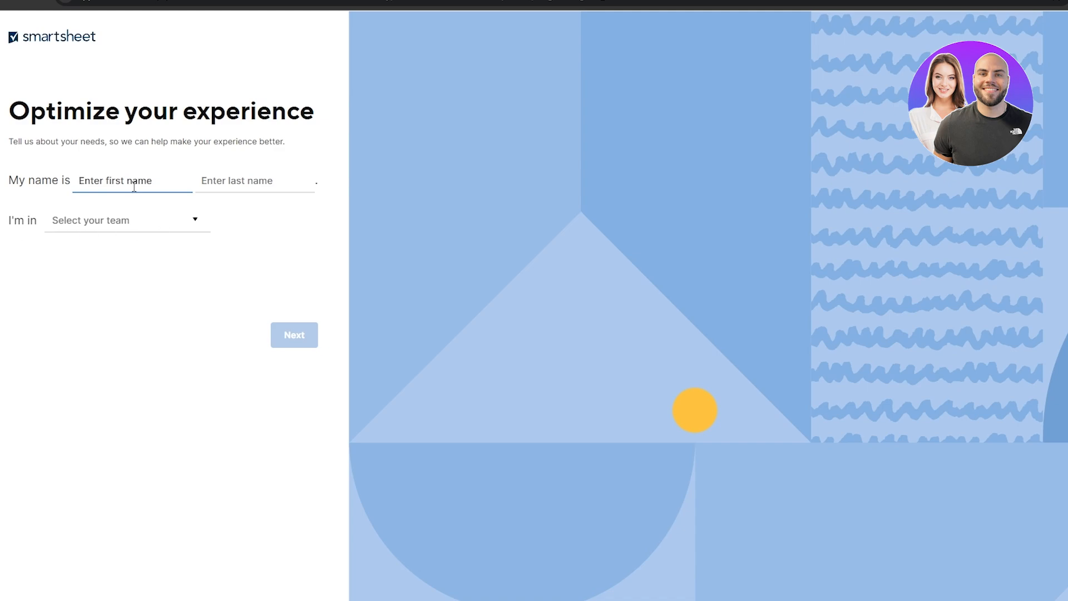
Step: Enter the user's first and last name and choose Project Management as the team
key("Tab")
left_click(62, 225)
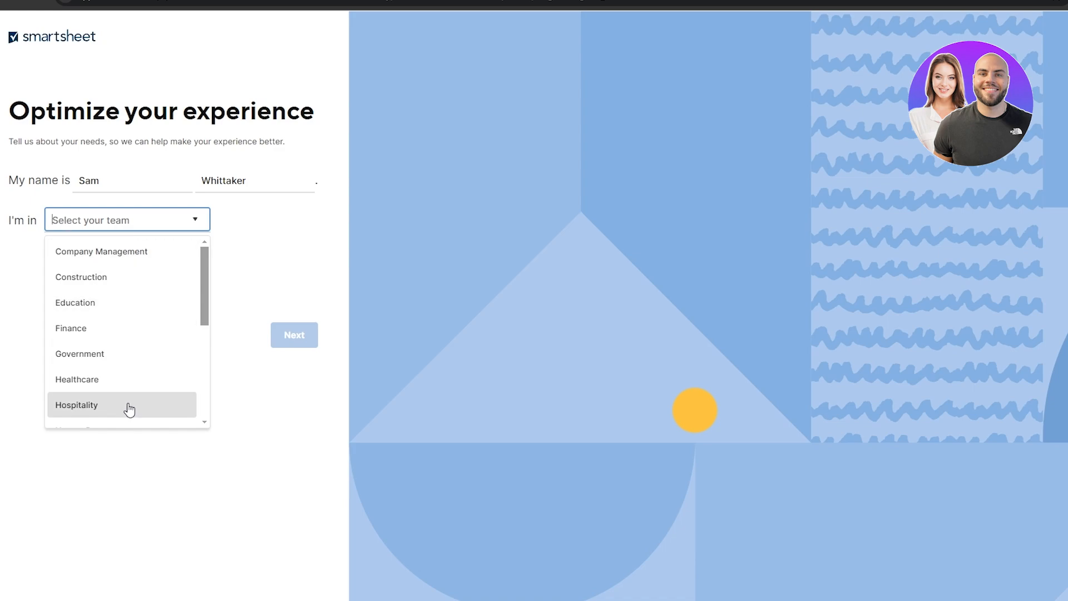
scroll(129, 410, "down", 4)
scroll(105, 413, "up", 2)
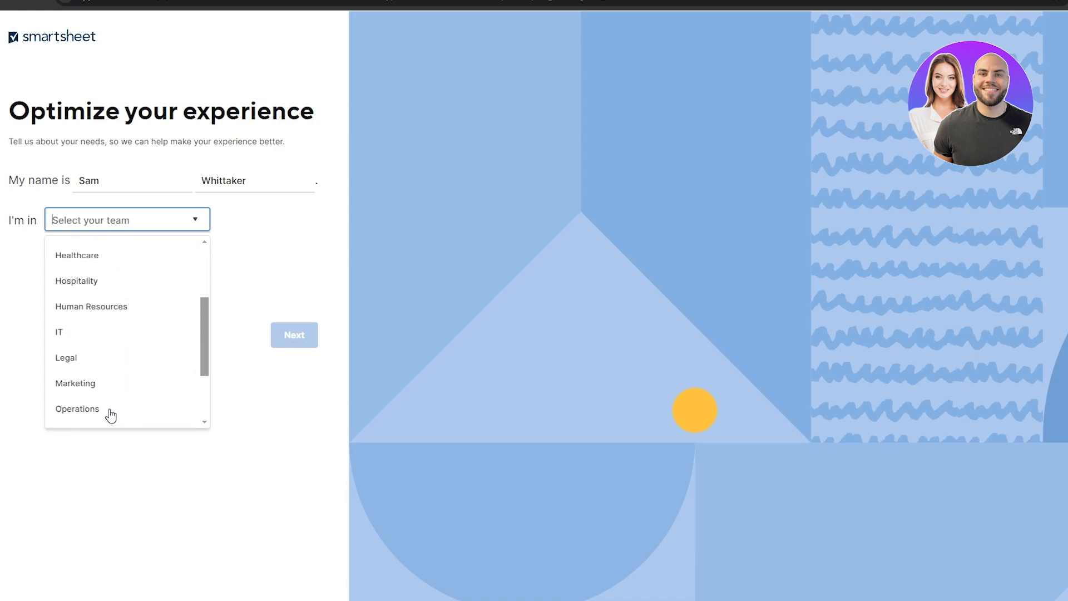
scroll(111, 415, "down", 2)
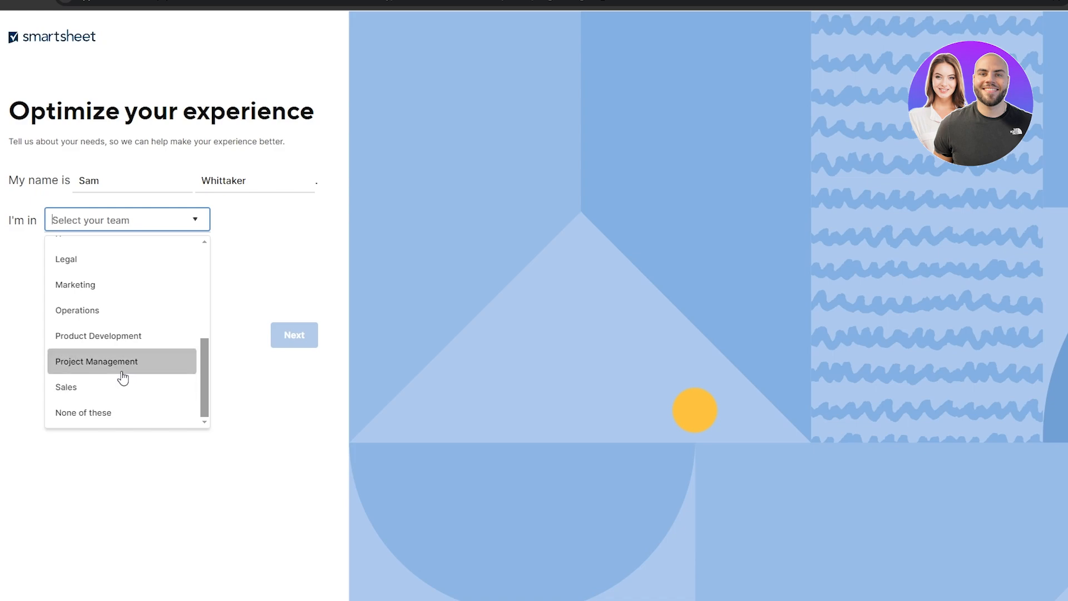
left_click(122, 378)
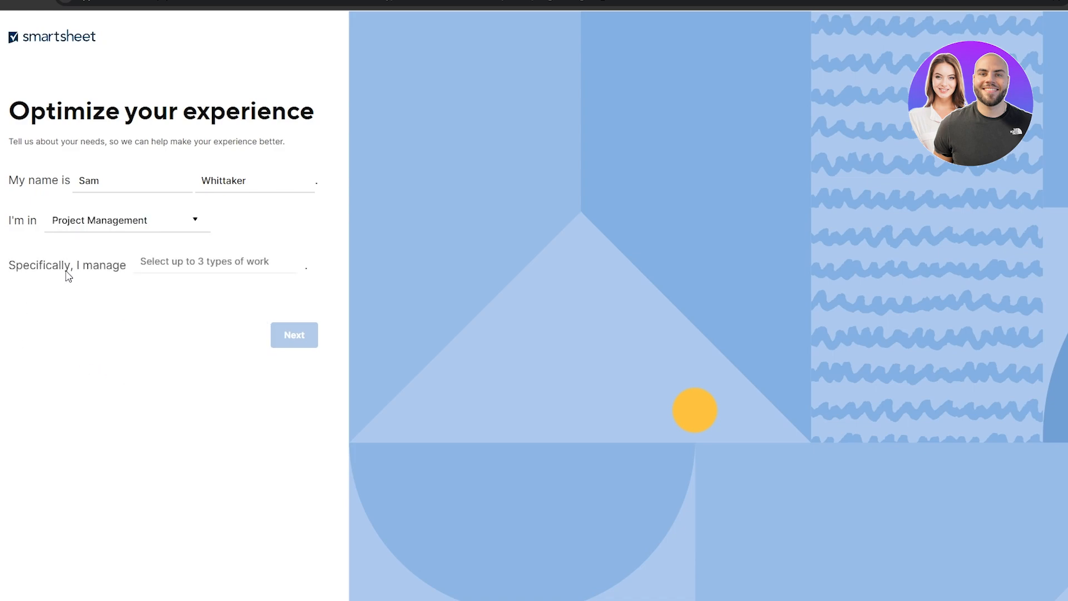
Step: Pick Task prioritization, Budgeting and Agile projects as the work types
left_click(196, 261)
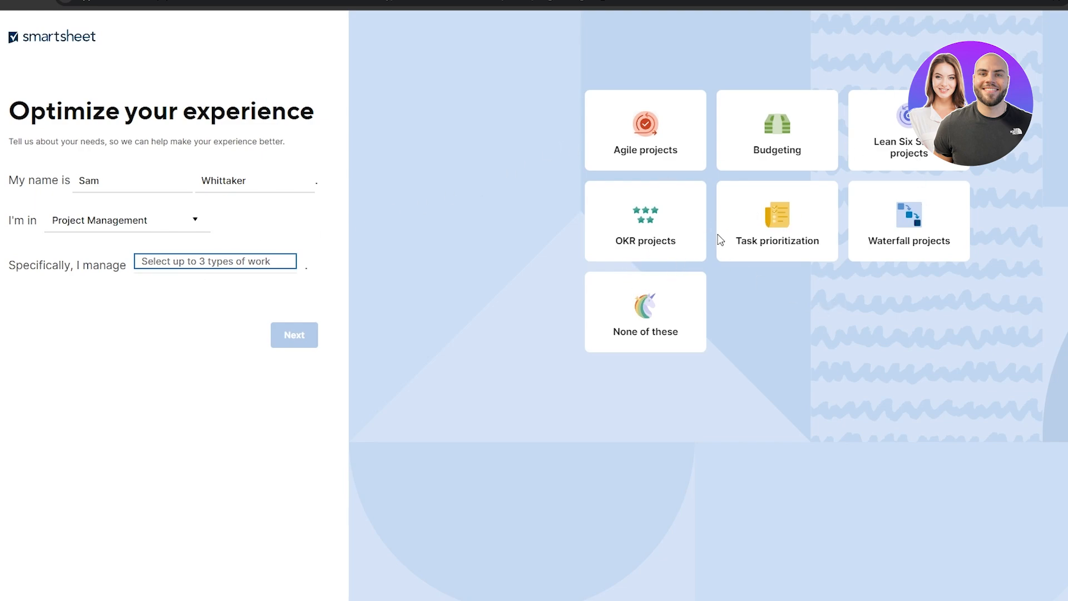
left_click(783, 253)
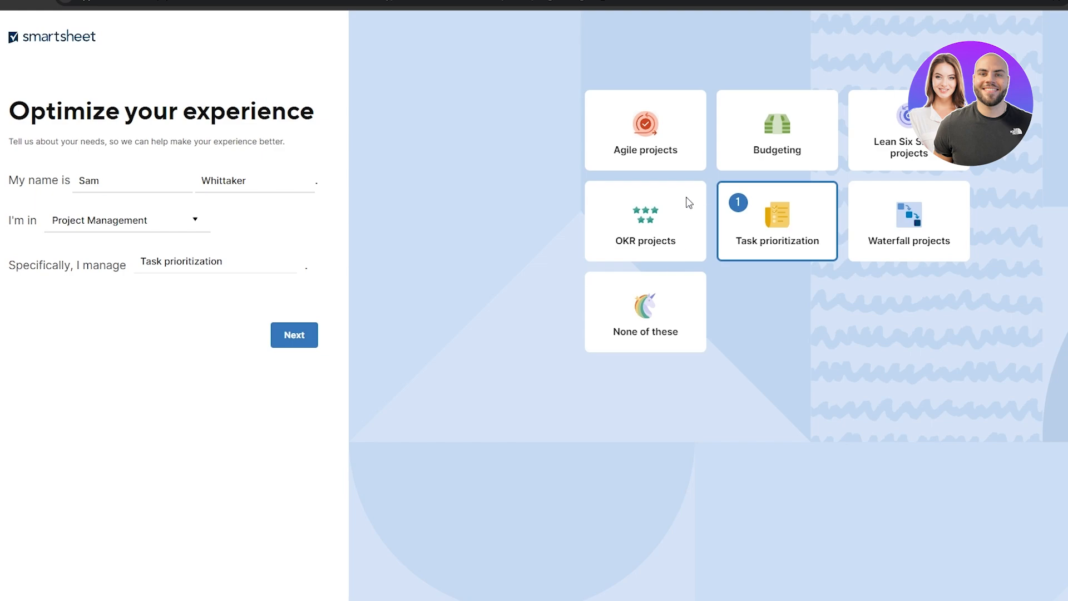
left_click(792, 156)
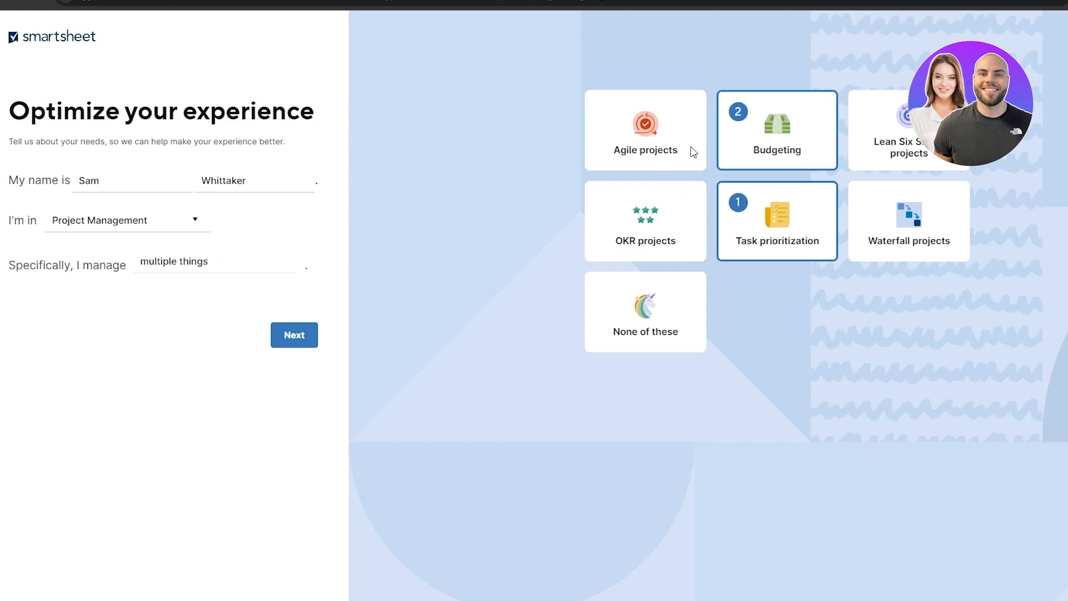
left_click(694, 153)
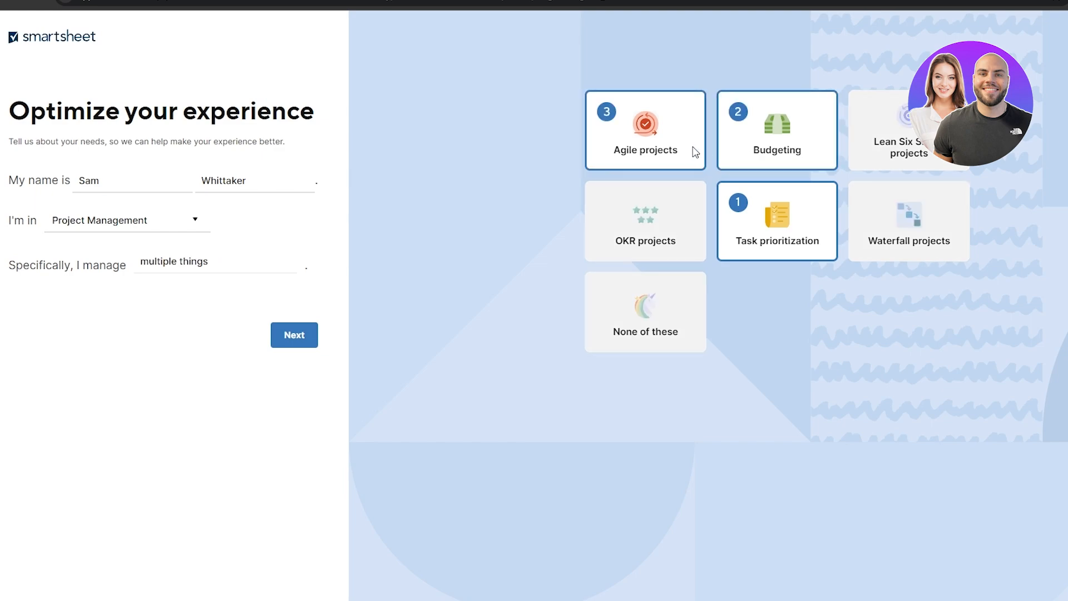
Step: Preview the Gantt, Board and Grid starting views, then skip project setup with No thanks
left_click(293, 341)
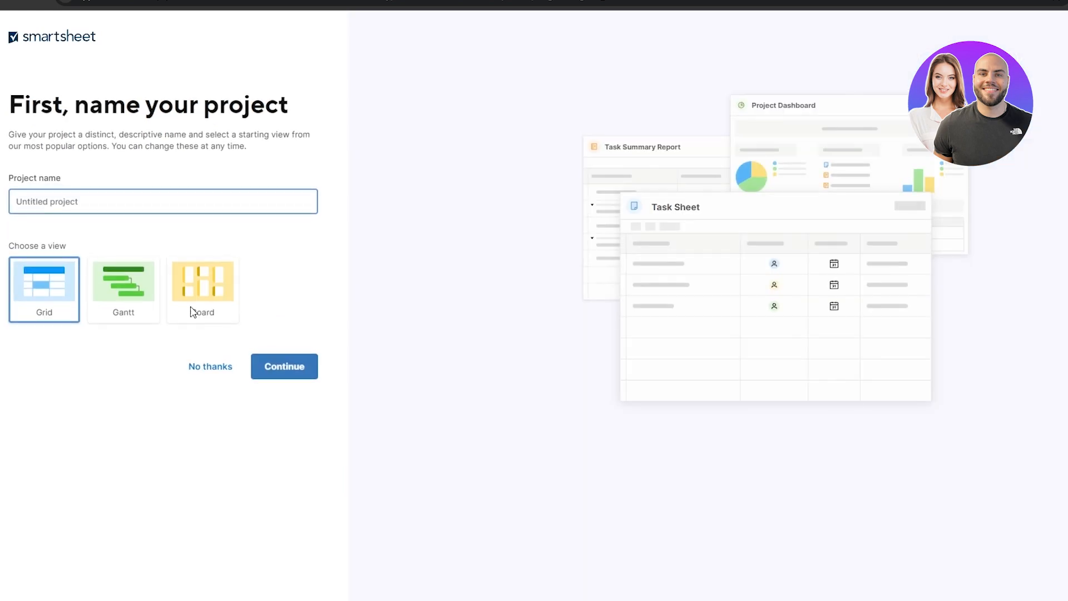
left_click(13, 184)
left_click(56, 182)
left_click(126, 285)
left_click(203, 299)
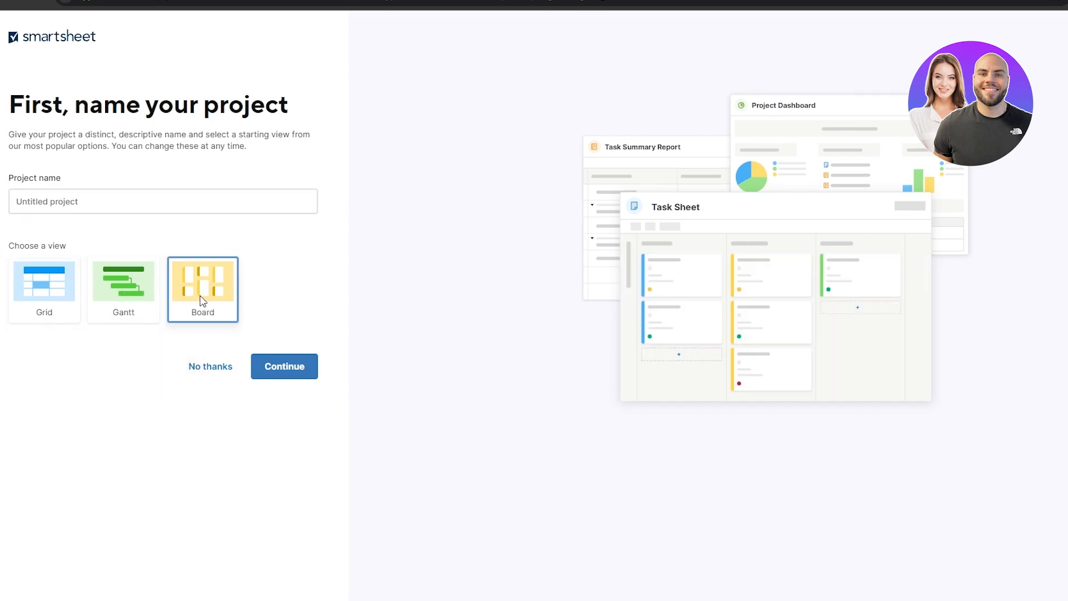
left_click(69, 316)
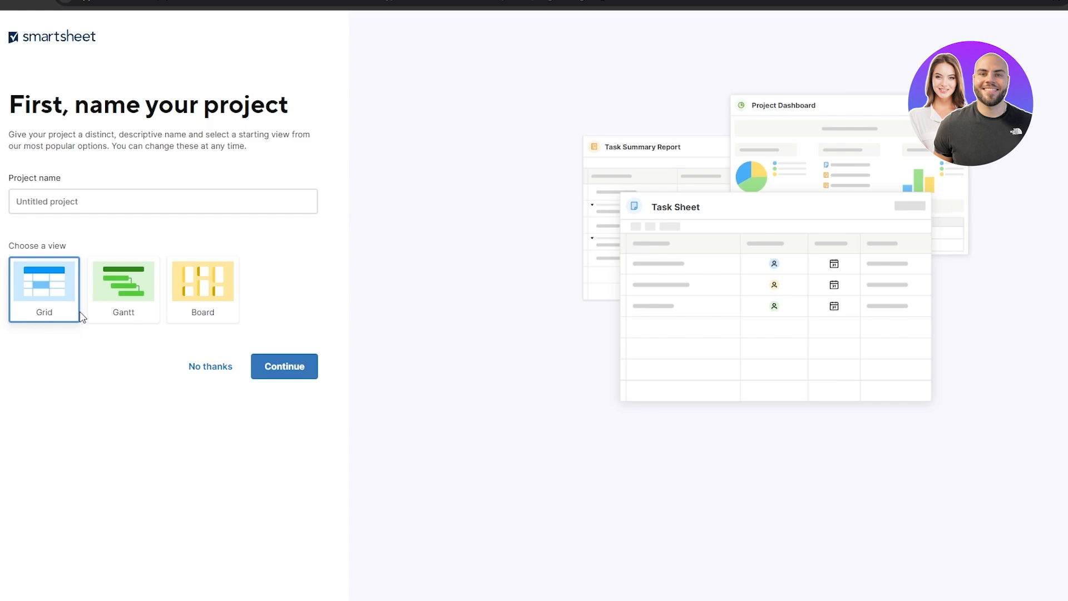
left_click(79, 205)
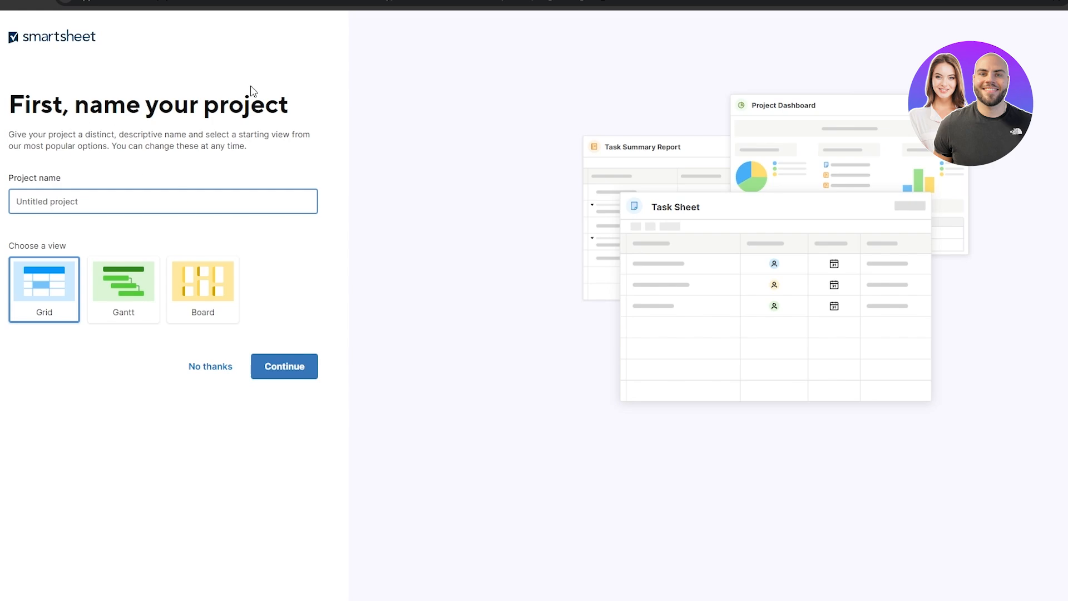
left_click(213, 372)
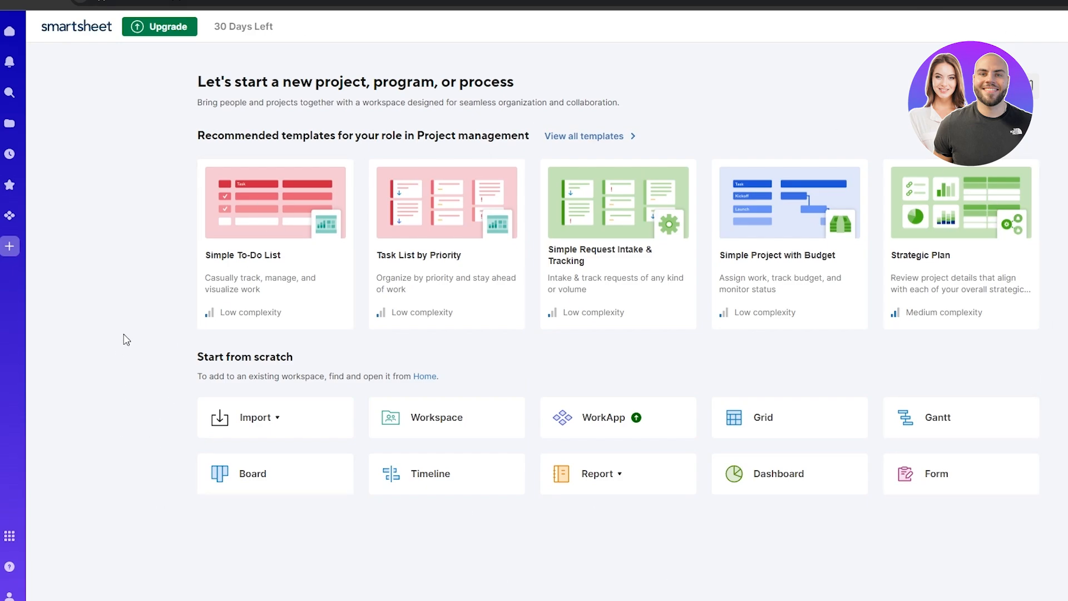
Step: Look through Browse, WorkApps and the app Launcher, then go back to Home
left_click(11, 125)
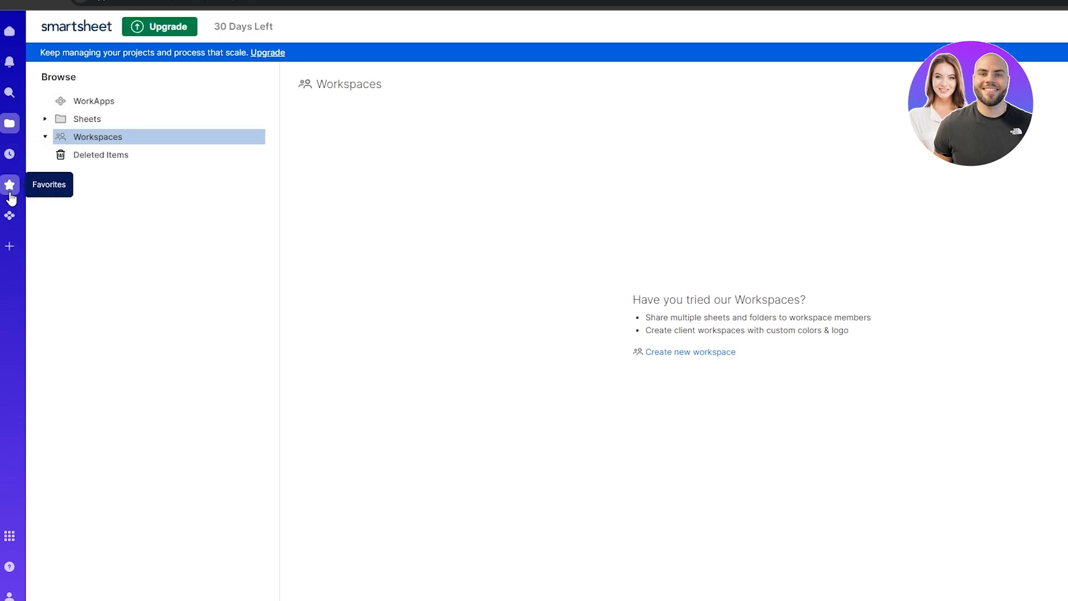
left_click(13, 216)
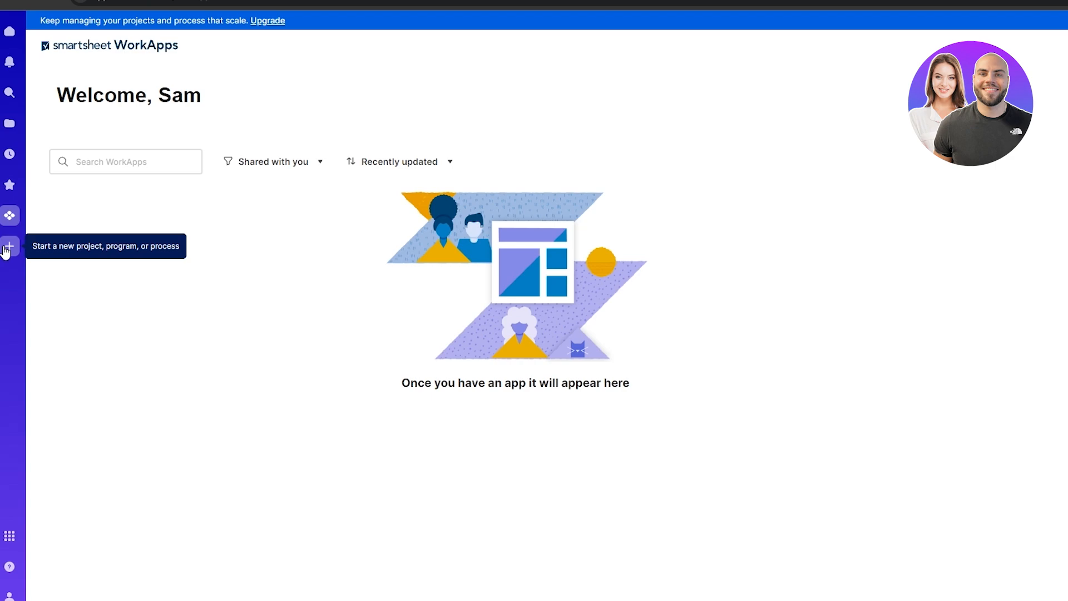
left_click(10, 537)
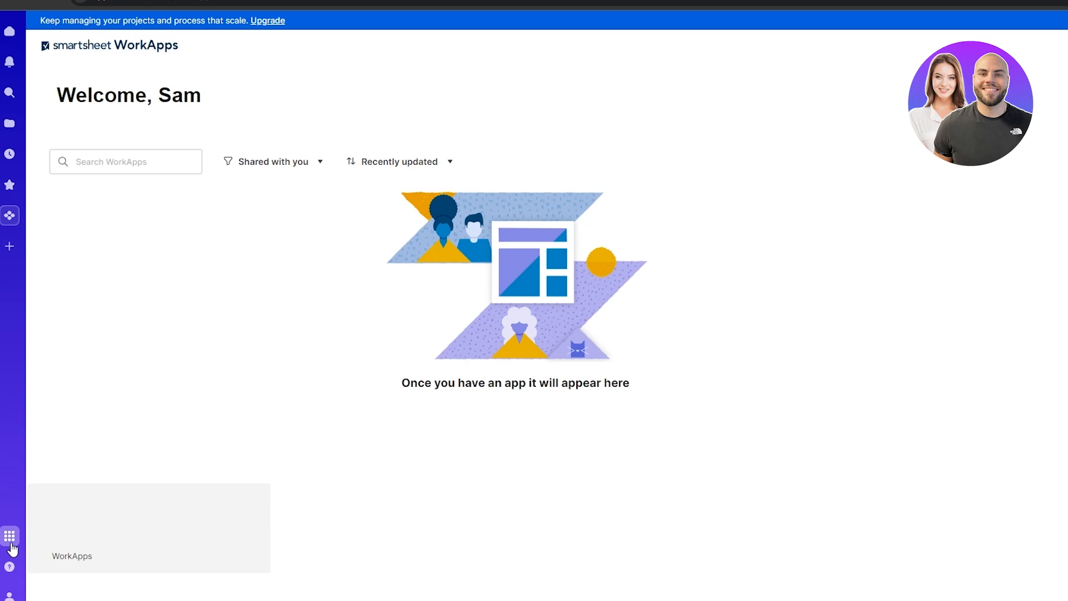
left_click(22, 36)
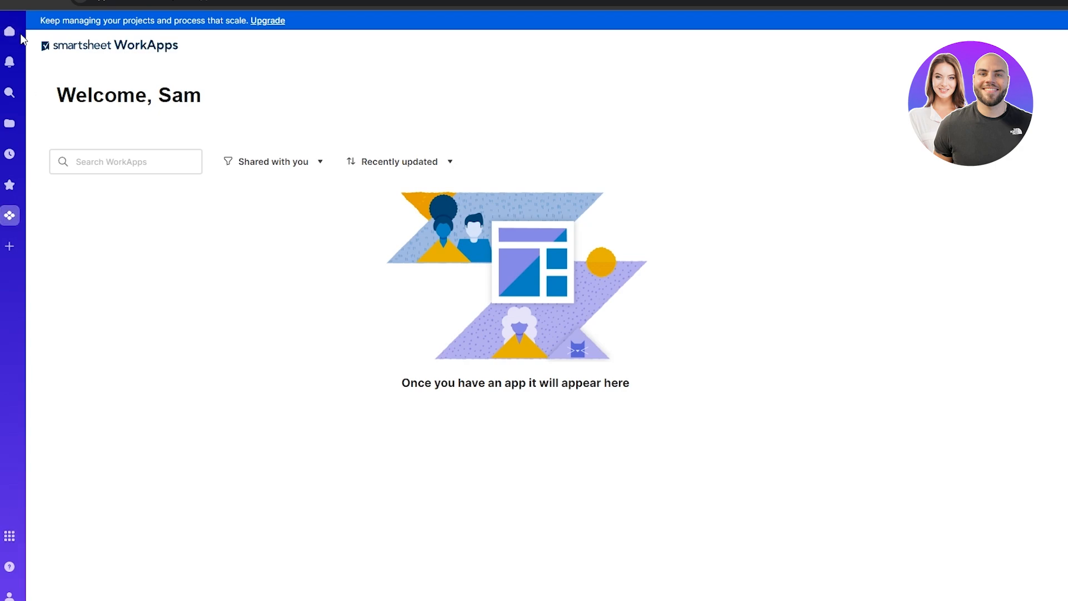
left_click(9, 33)
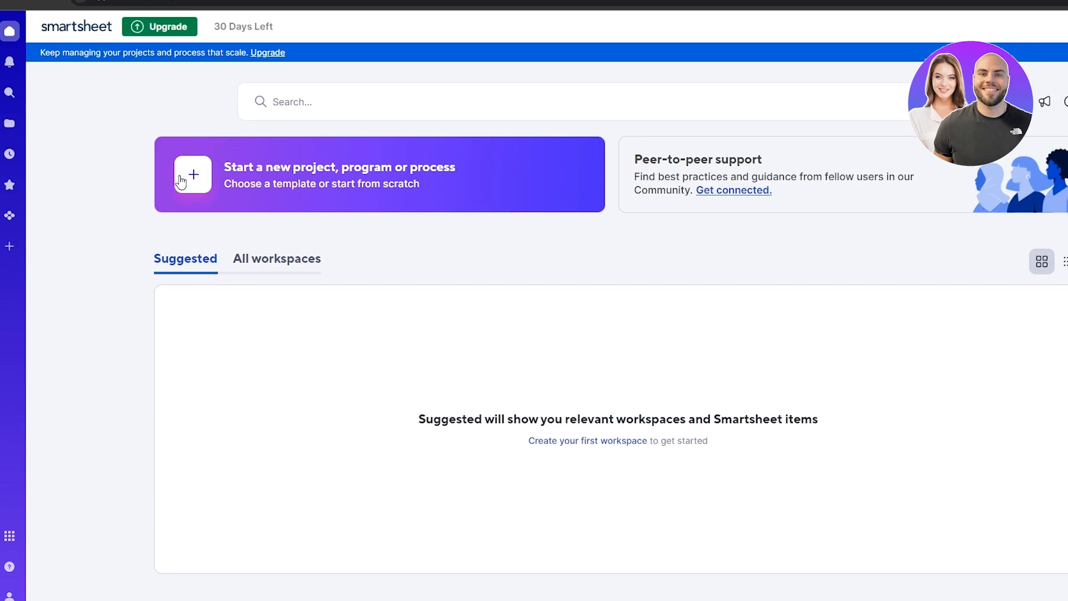
Step: From All workspaces, create a new blank Workspace from scratch
left_click(264, 271)
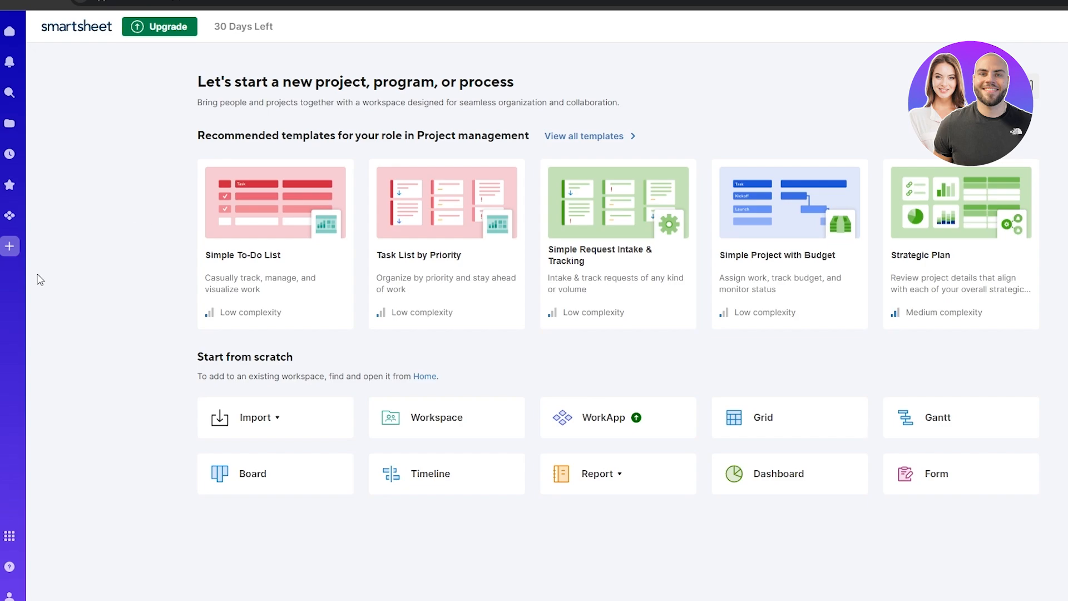
left_click(449, 427)
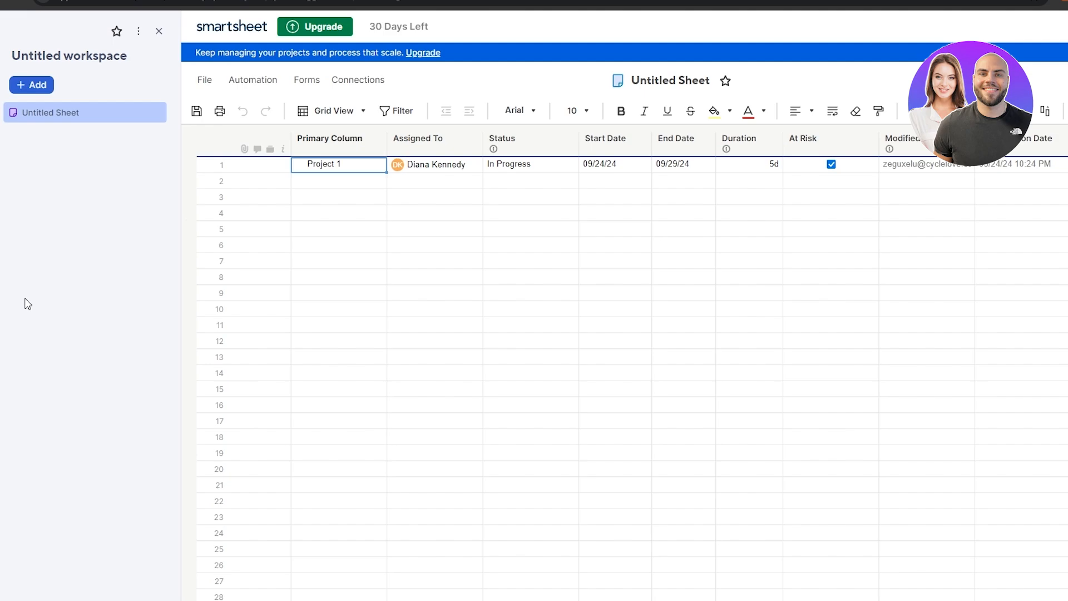
Step: Rename the workspace to 'Marketing'
left_click(104, 58)
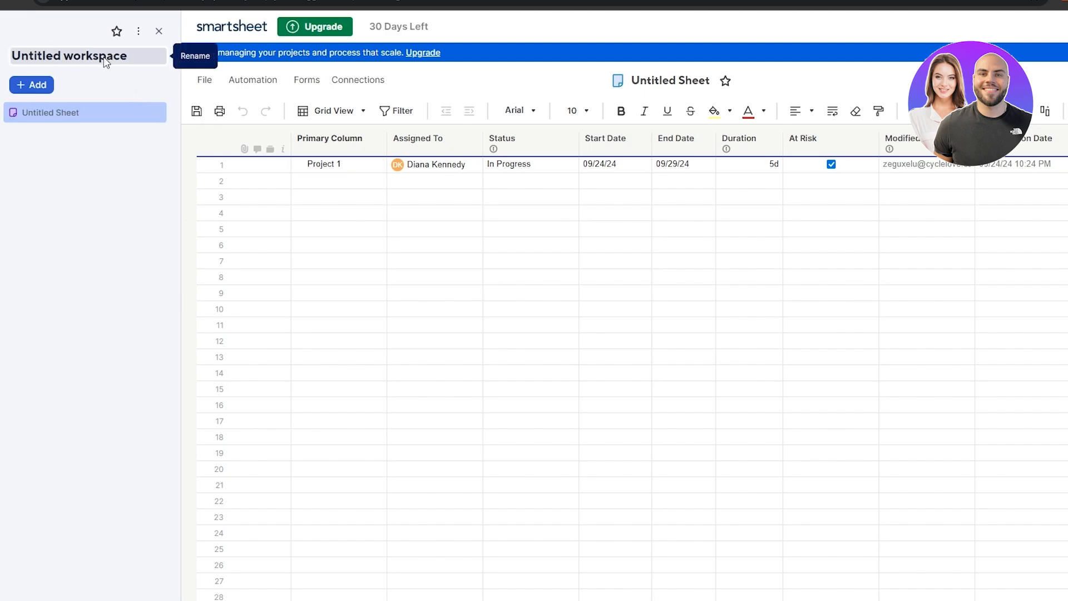
left_click(104, 58)
left_click_drag(130, 53, 12, 55)
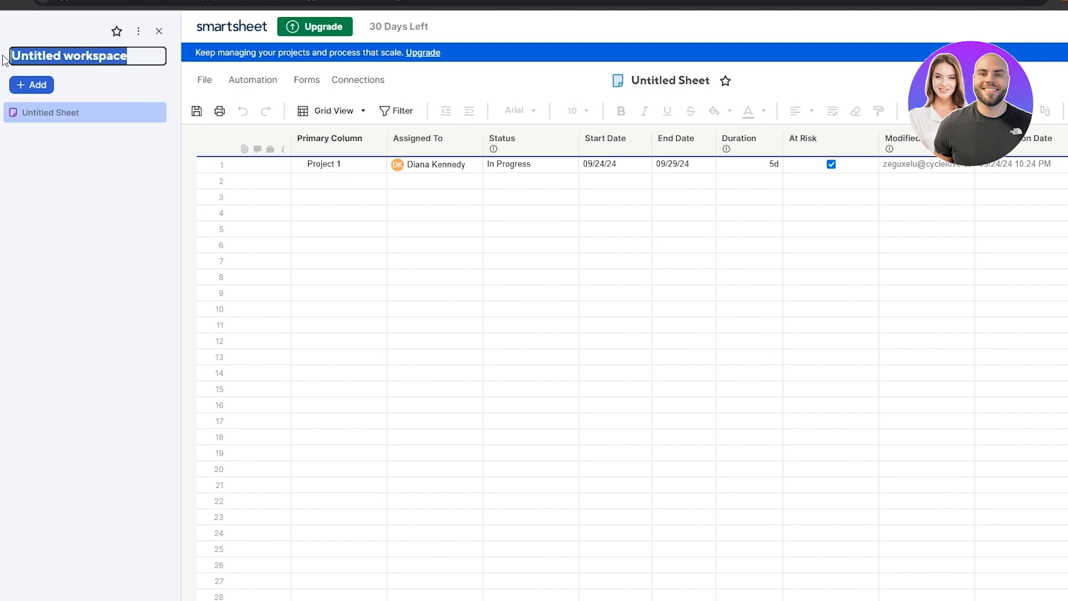
type("Marketing")
key("Return")
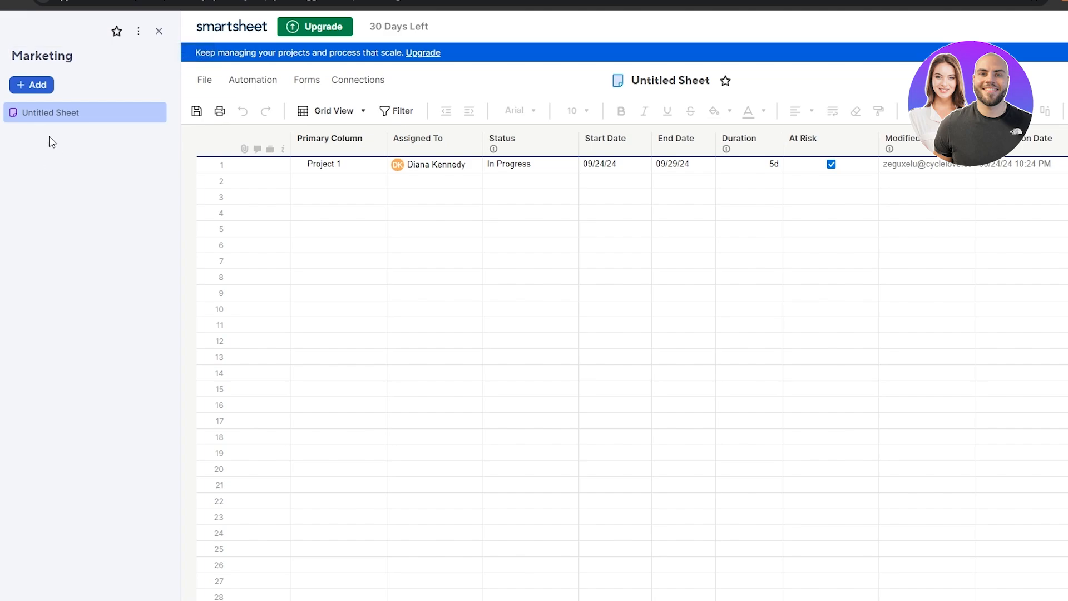
Step: Rename the sheet to 'Ad Campaigns' via its options menu
left_click_drag(33, 117, 159, 111)
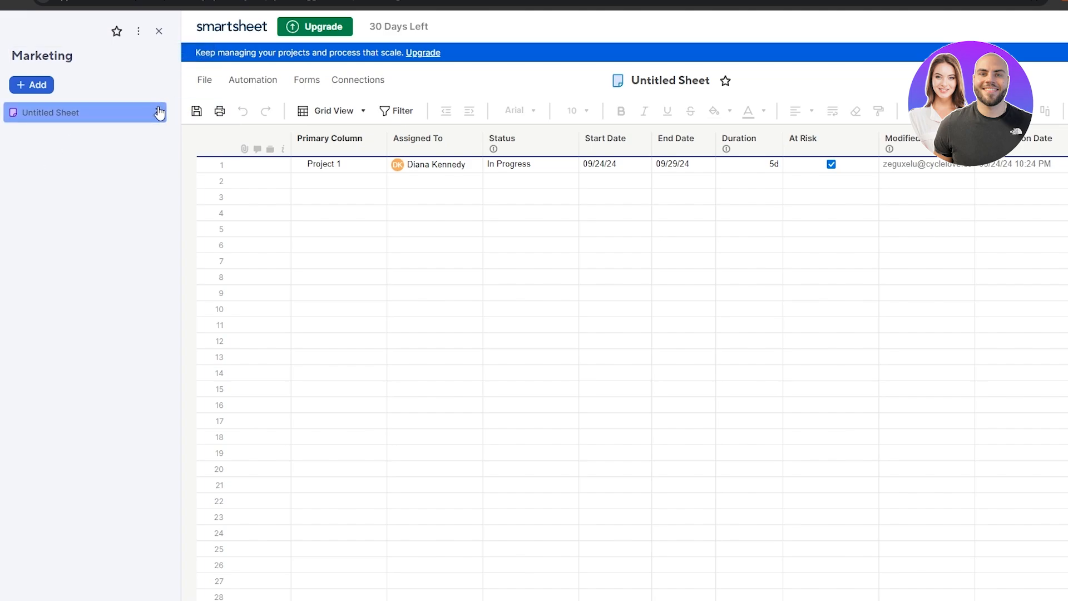
left_click(156, 112)
left_click(214, 187)
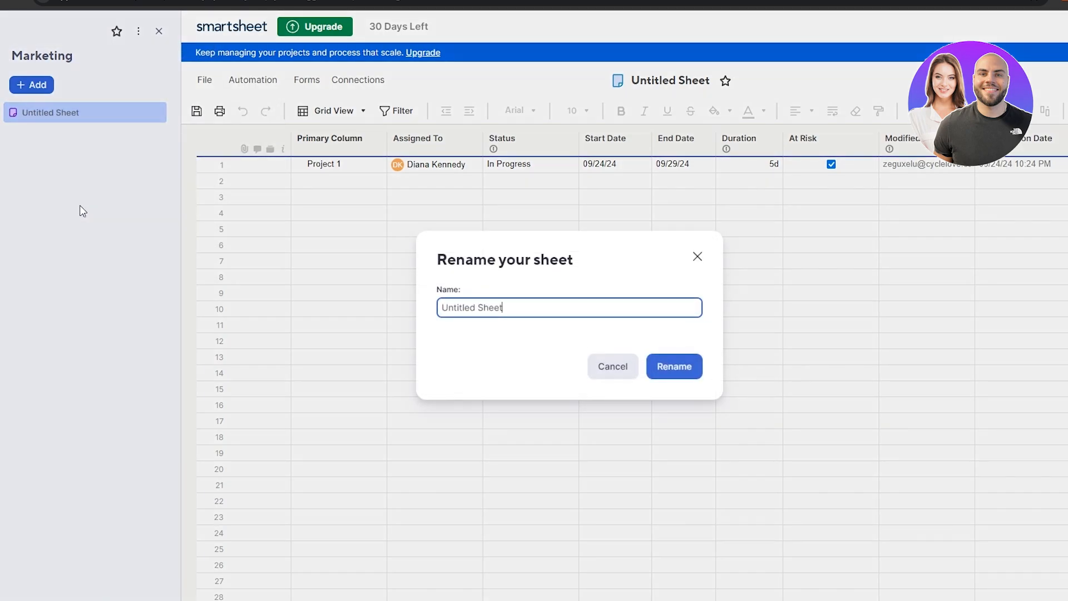
key("ctrl+a")
type("A")
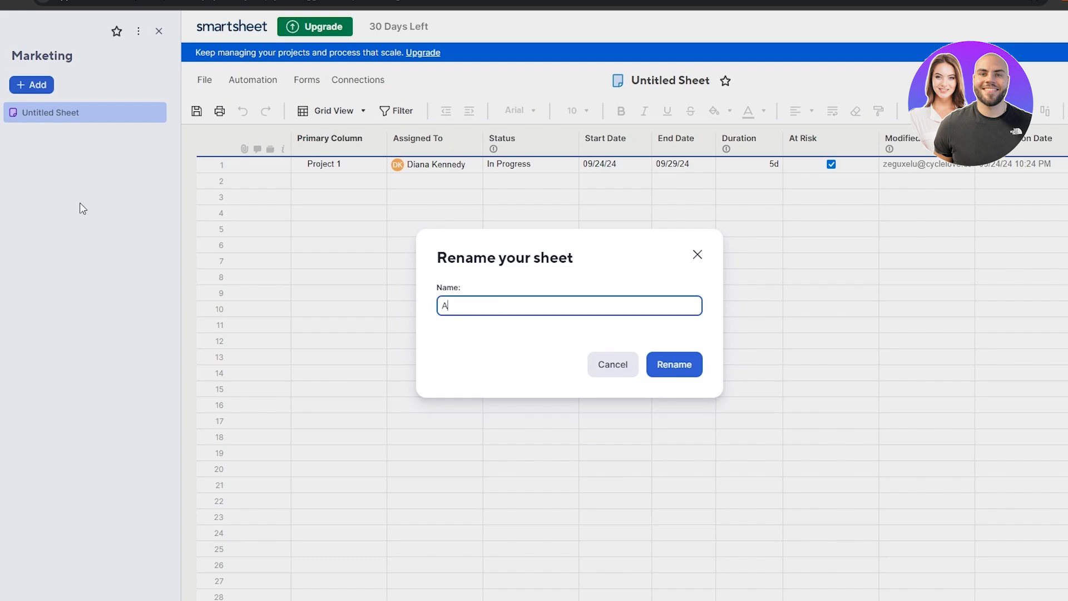
type("d Campaigns")
key("Return")
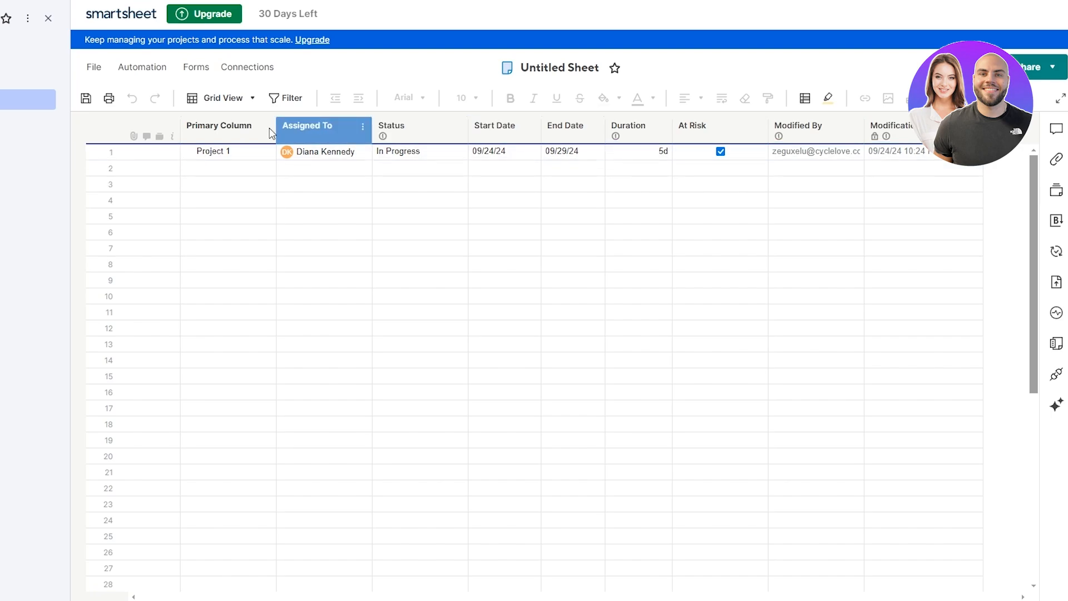
left_click(208, 127)
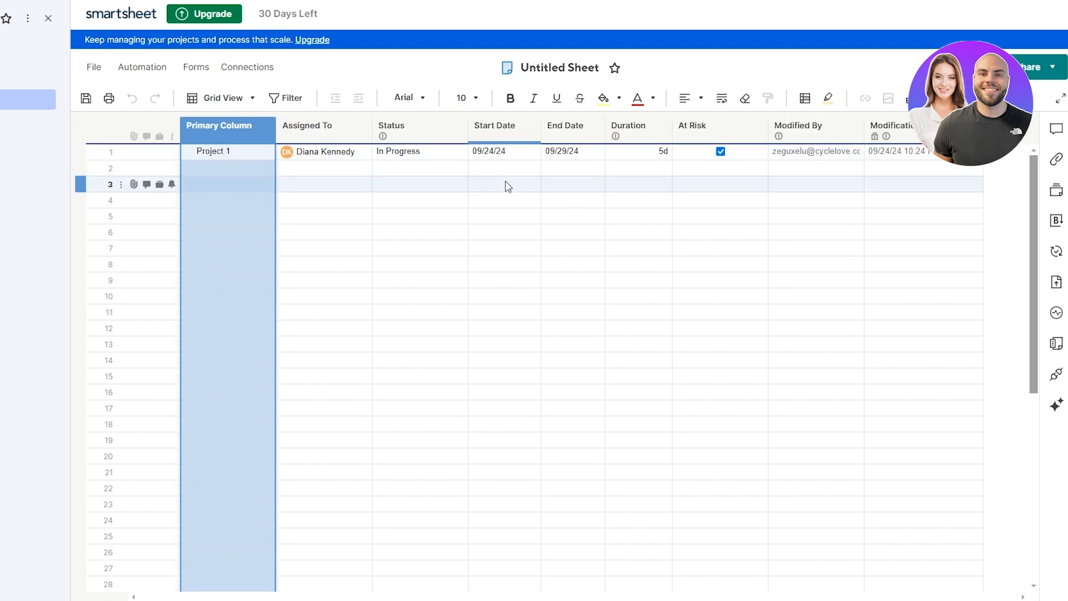
left_click(324, 131, "shift")
left_click(364, 126)
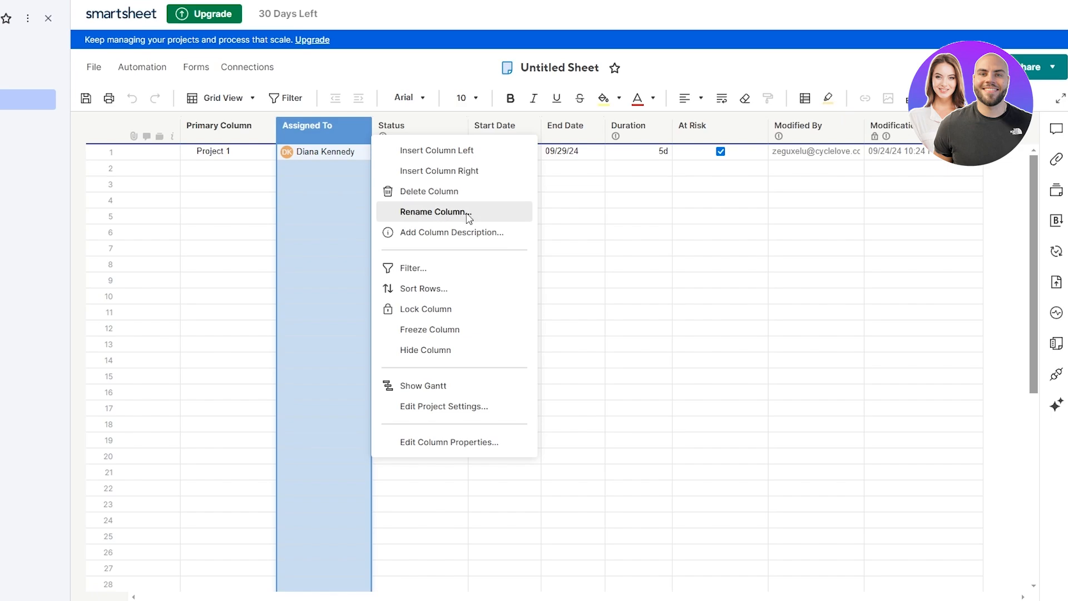
double_click(314, 125)
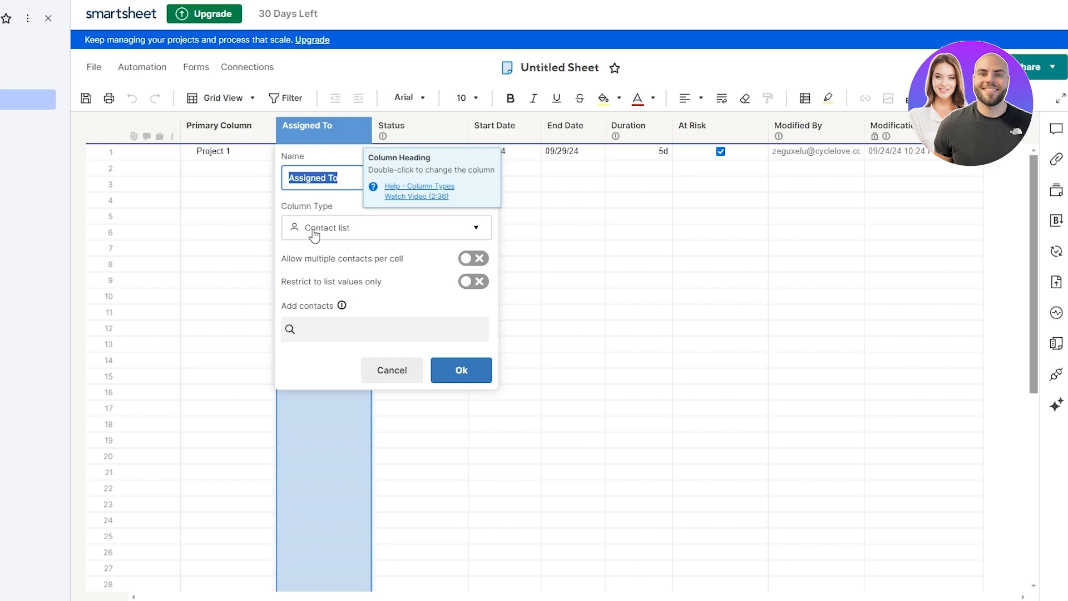
left_click(351, 230)
left_click(333, 228)
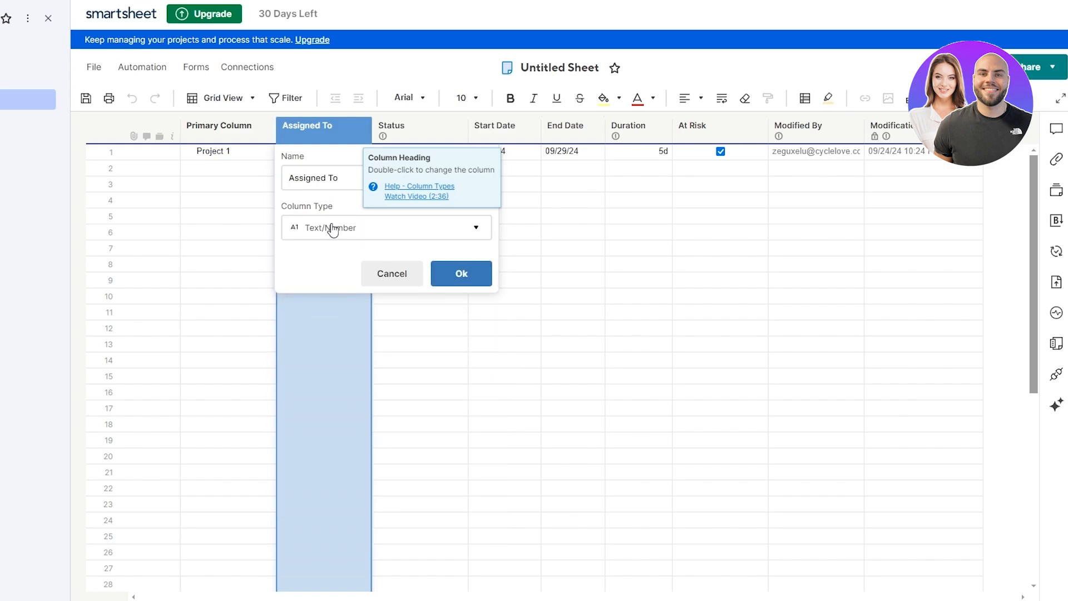
left_click(339, 227)
left_click(327, 312)
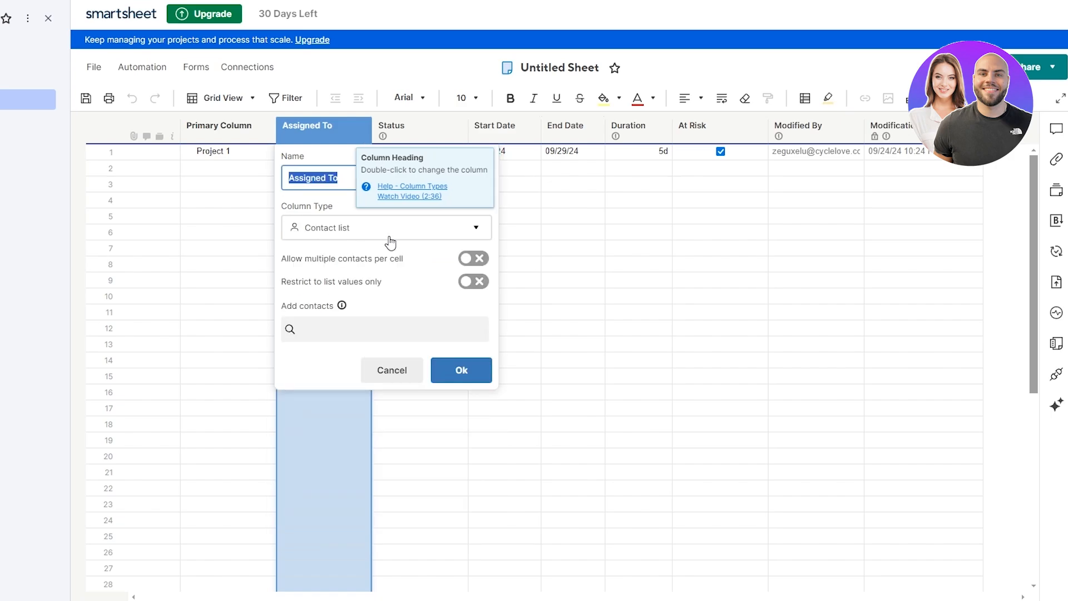
left_click(331, 233)
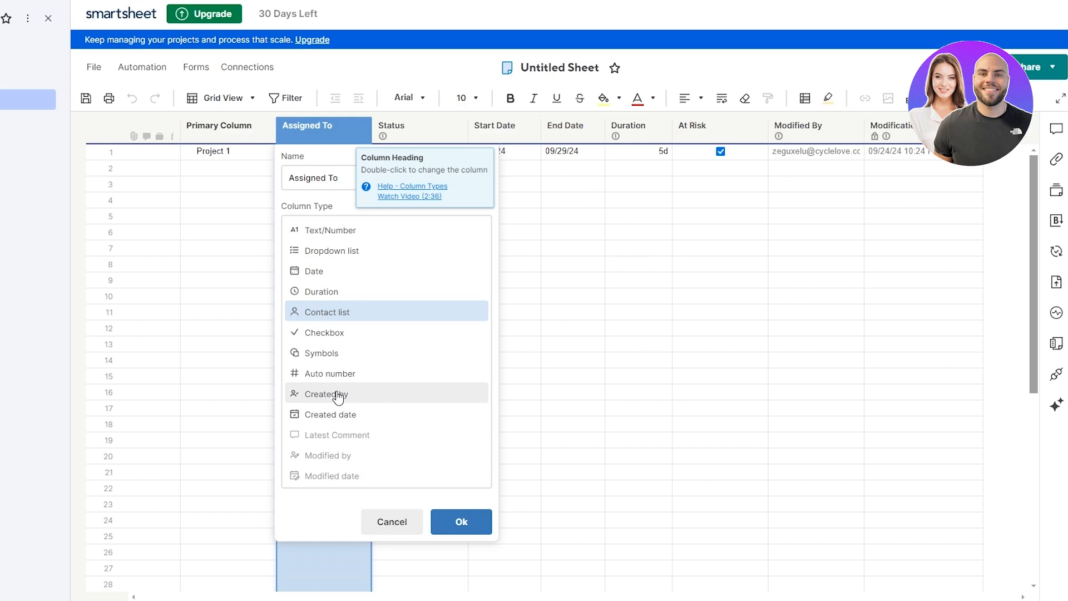
left_click(334, 313)
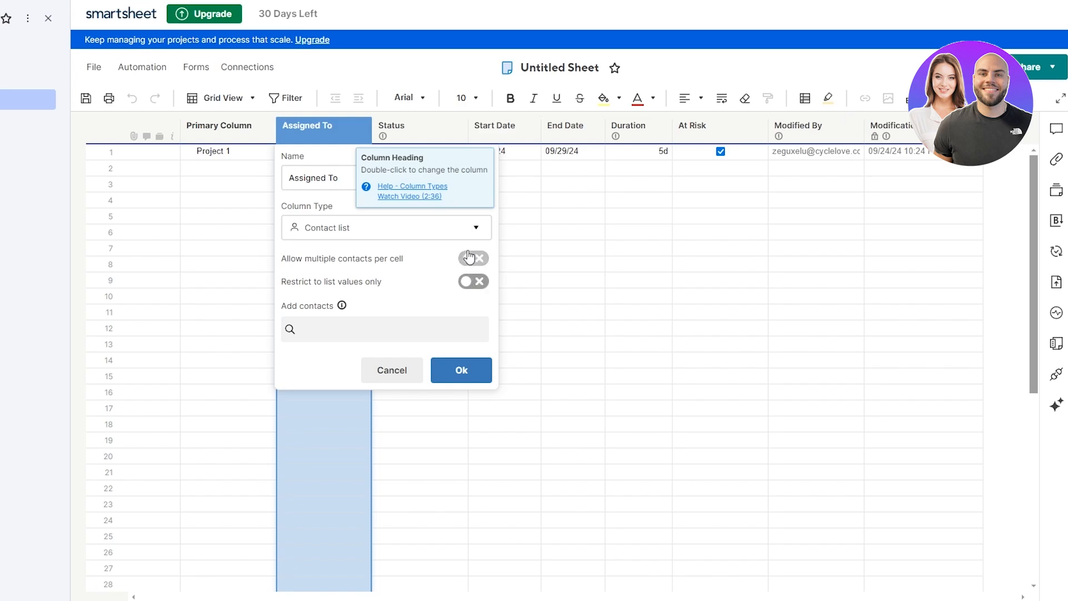
left_click(376, 336)
left_click(461, 370)
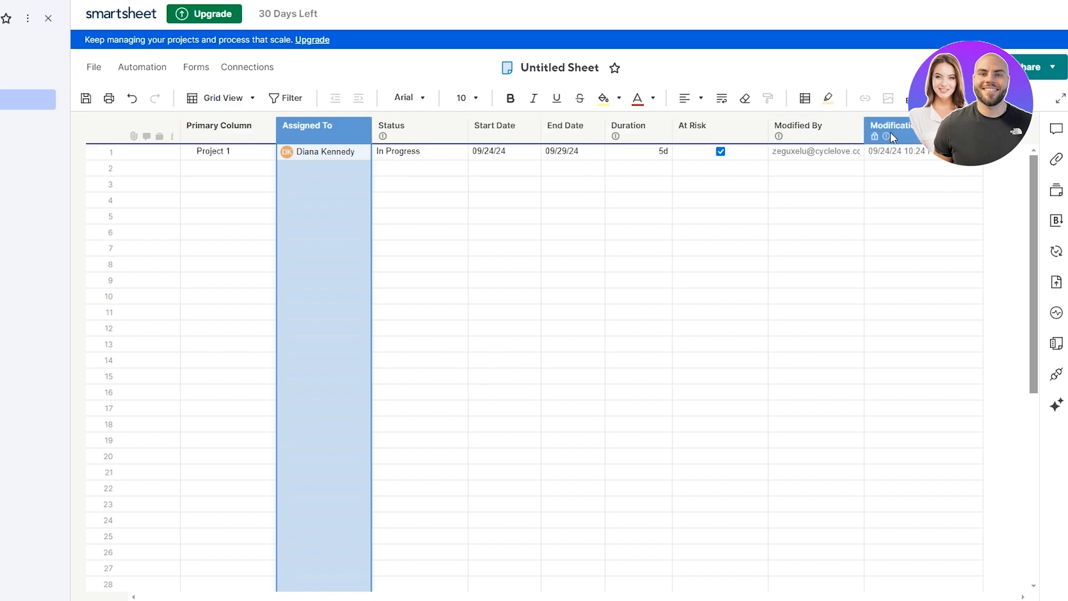
mouse_move(888, 136)
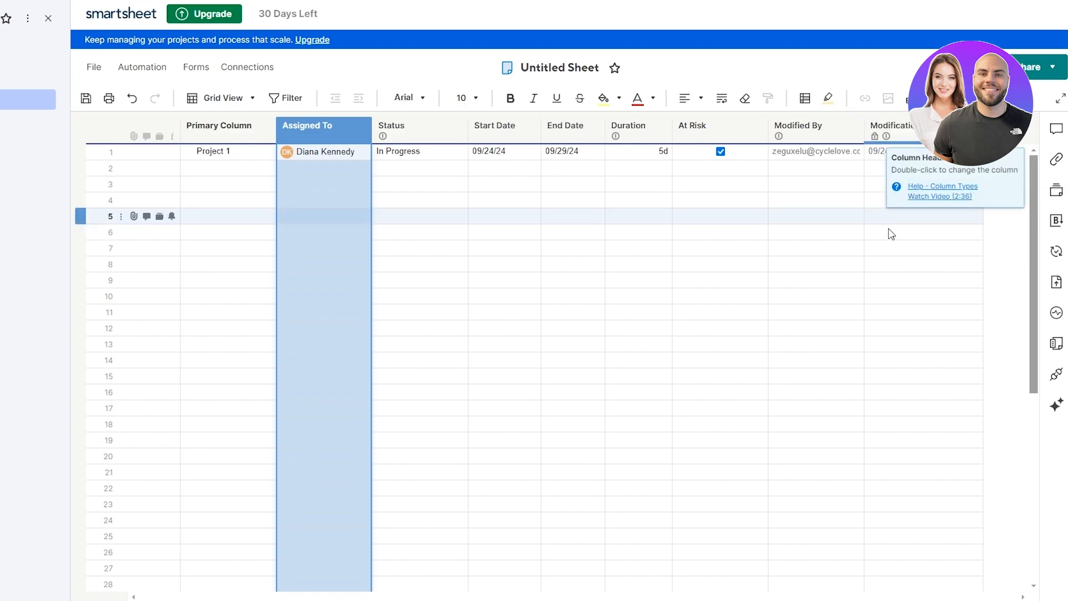
left_click(1003, 134)
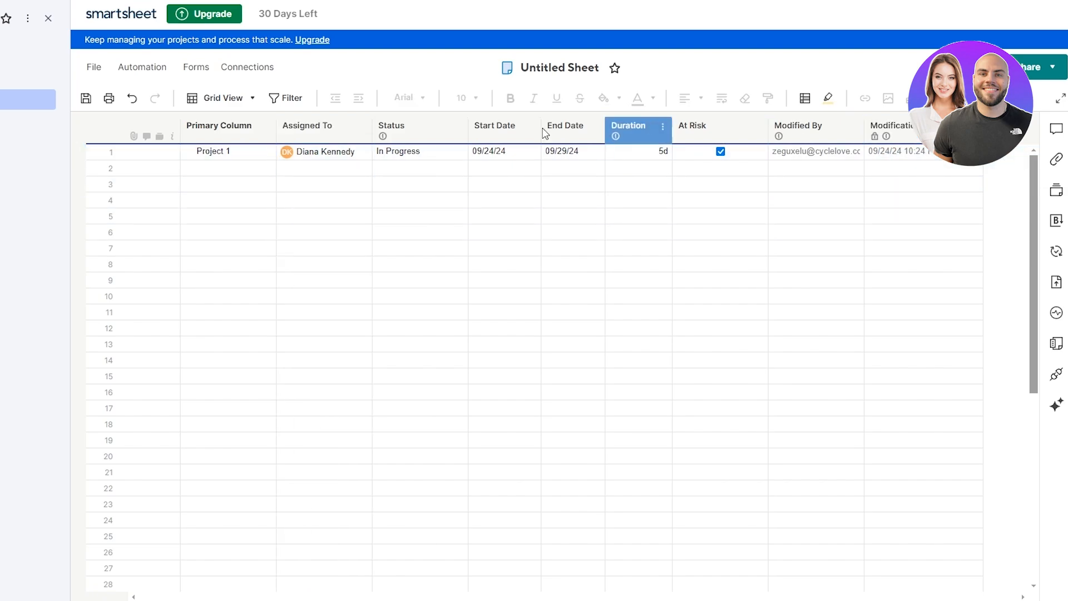
Step: Add 'Complete' after Blocked in the Status column's list of values
double_click(438, 126)
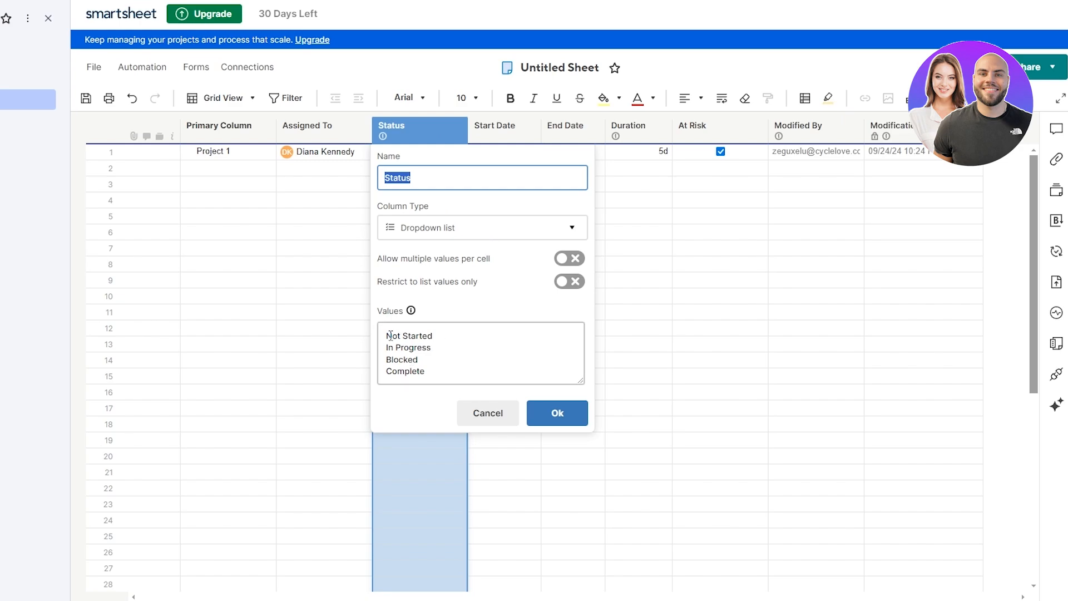
left_click_drag(387, 335, 453, 361)
left_click(453, 361)
key("Return")
type("Complete")
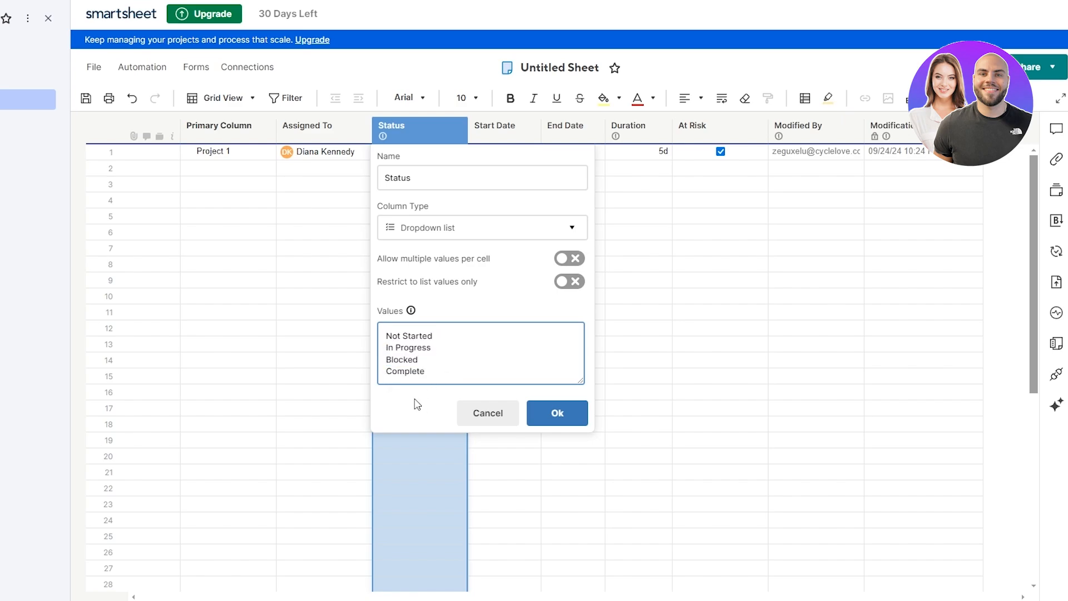
left_click(558, 415)
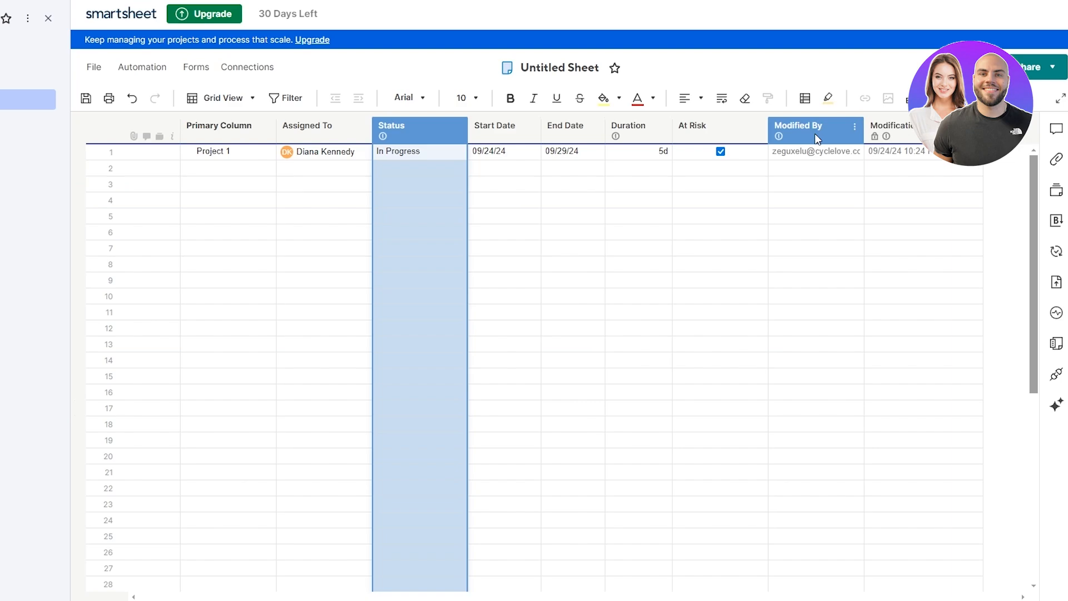
Step: Select the Status column and bring up its column menu
left_click(893, 128)
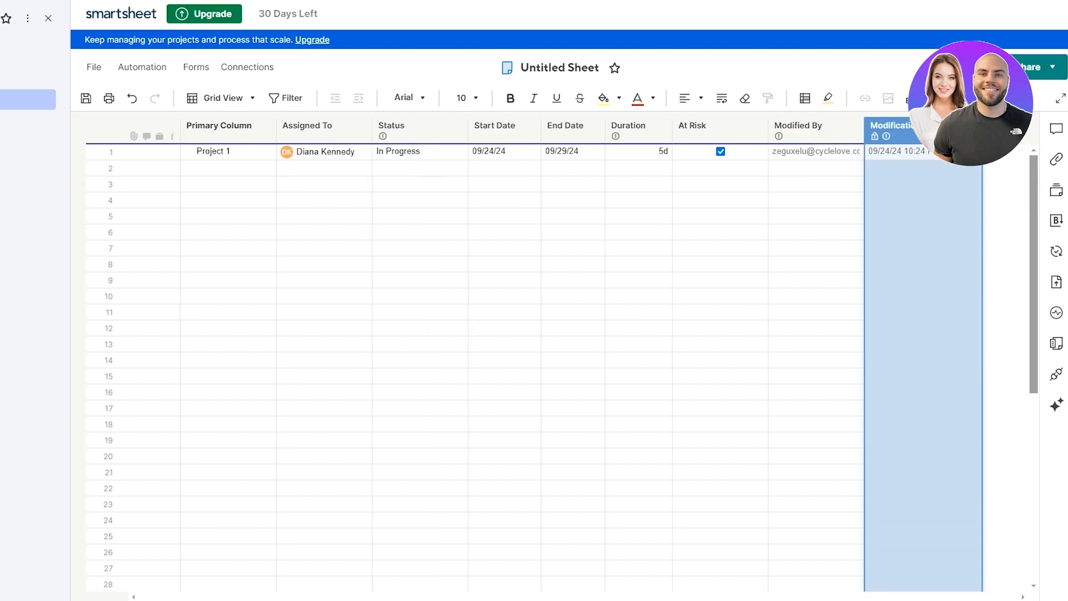
left_click(400, 132)
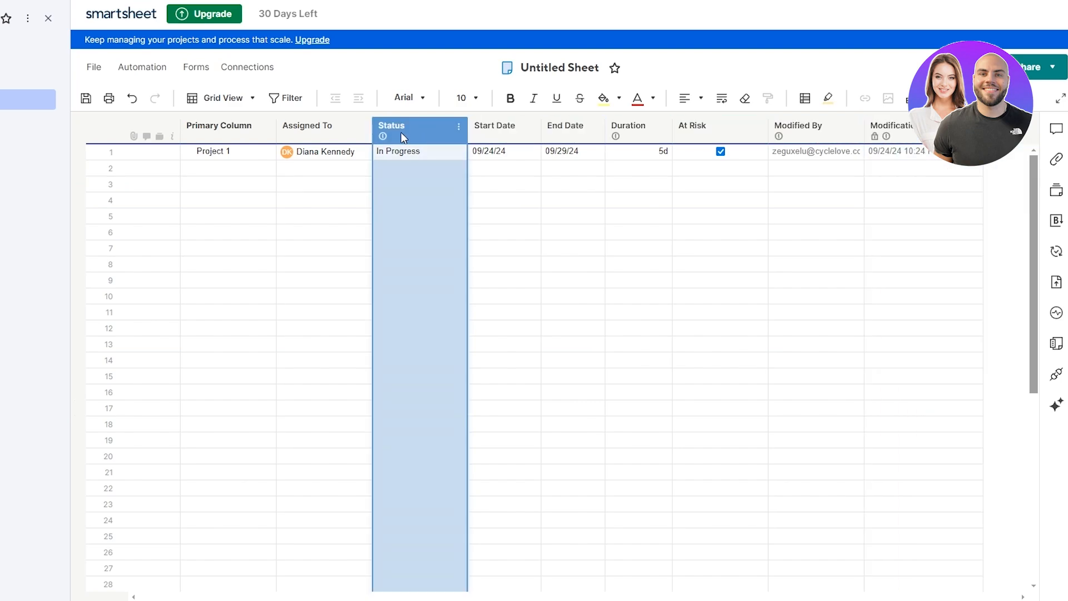
left_click(459, 128)
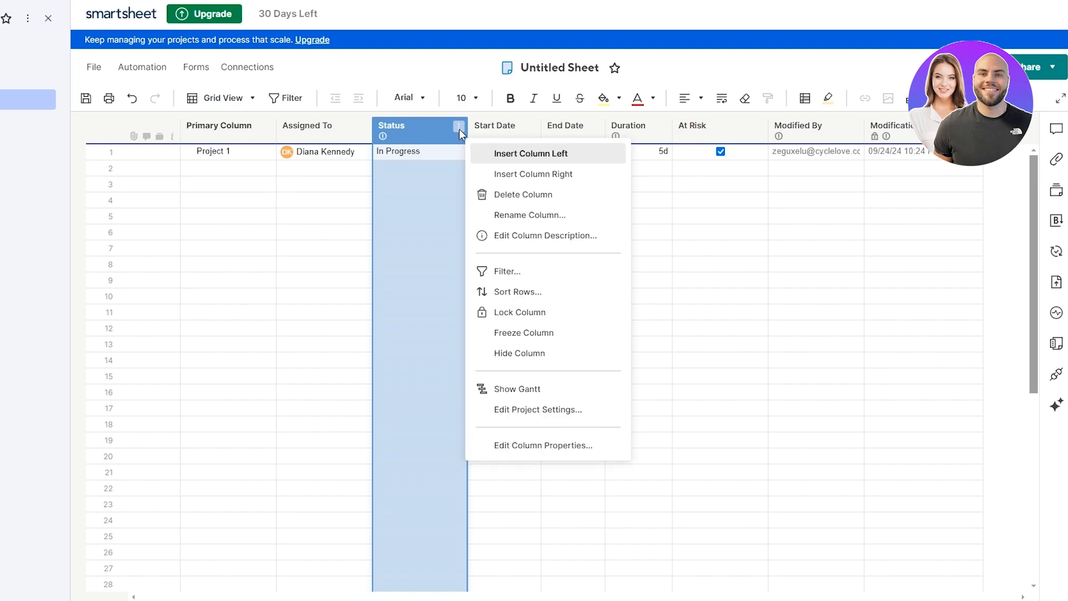
Step: Insert a Priority Symbols column right of Status with the red, yellow, green, blue set
left_click(536, 176)
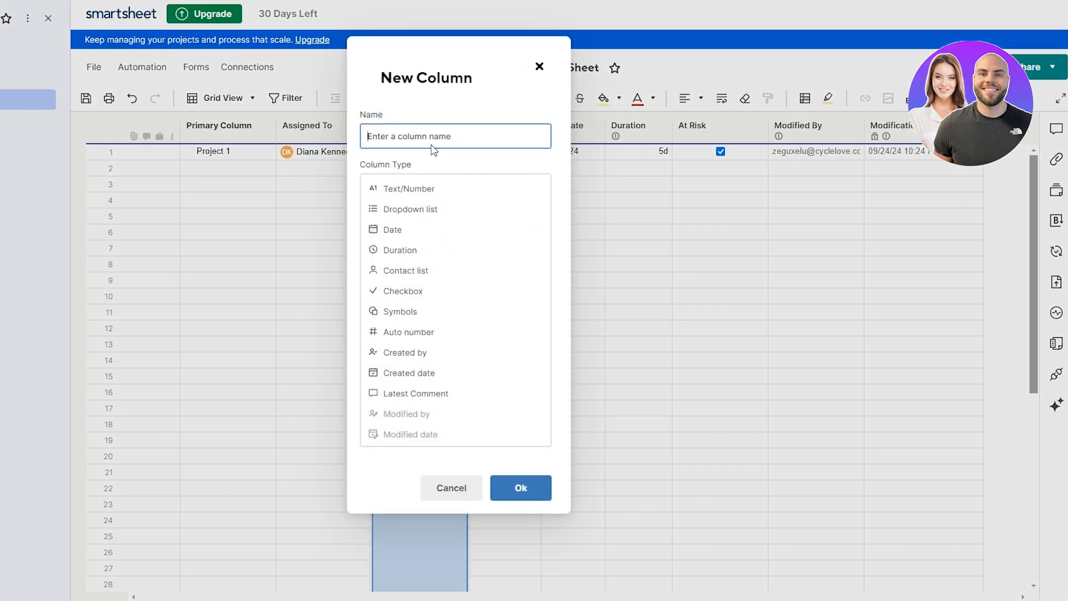
type("Priority")
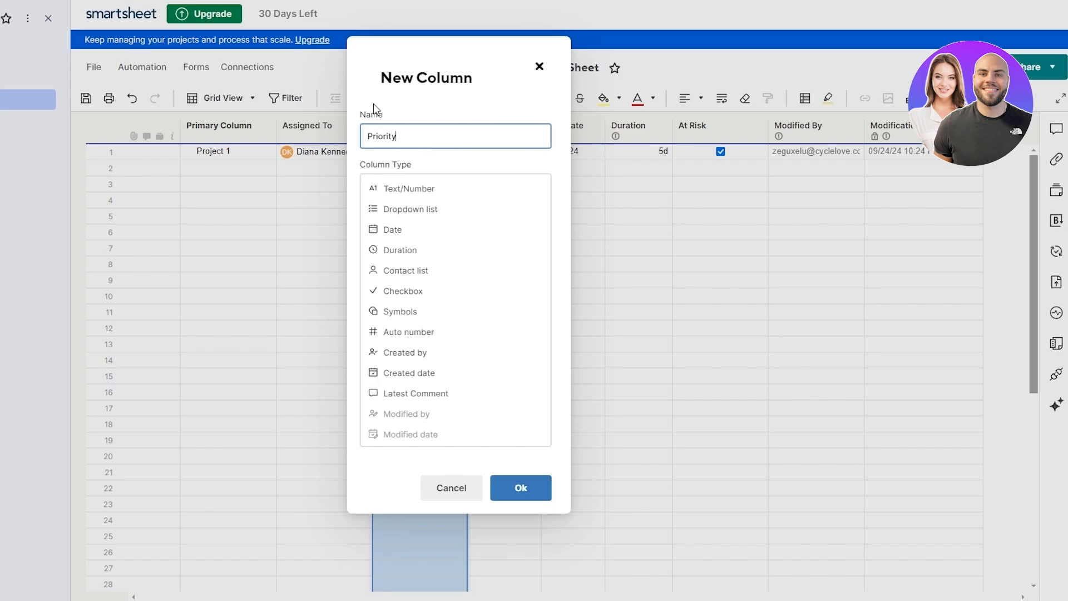
left_click(396, 310)
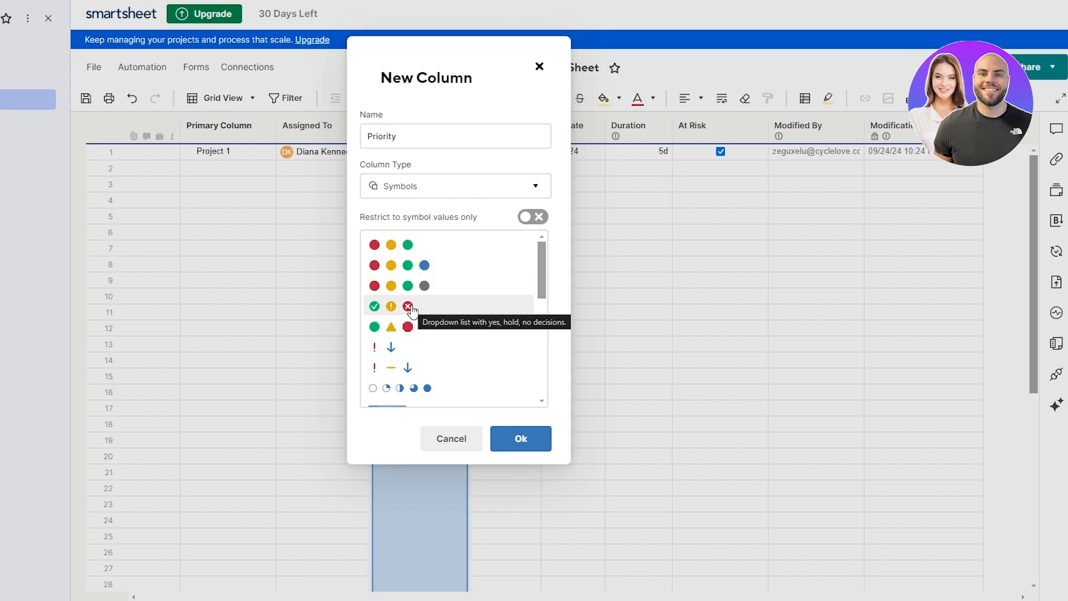
left_click(454, 272)
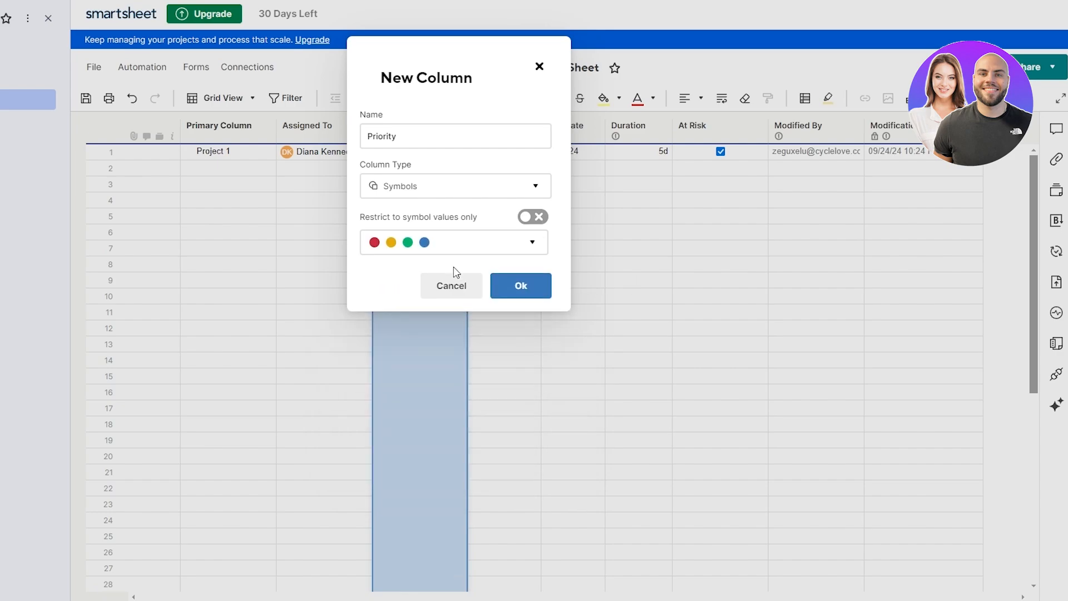
left_click(531, 294)
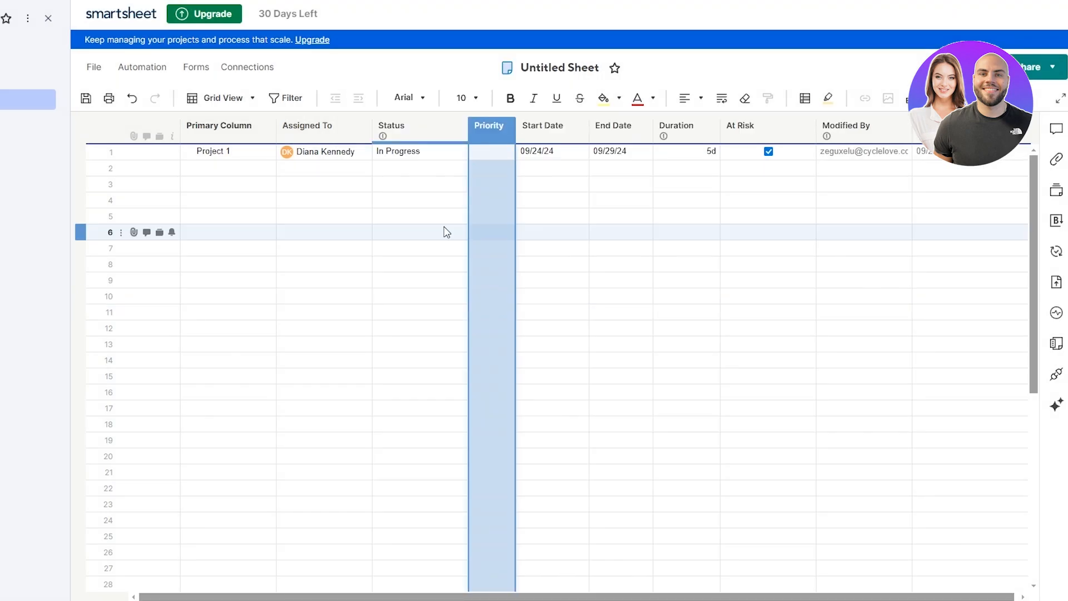
Step: Try a yellow Priority and a Blocked Status for Project 1
left_click(429, 154)
left_click(459, 154)
left_click(459, 156)
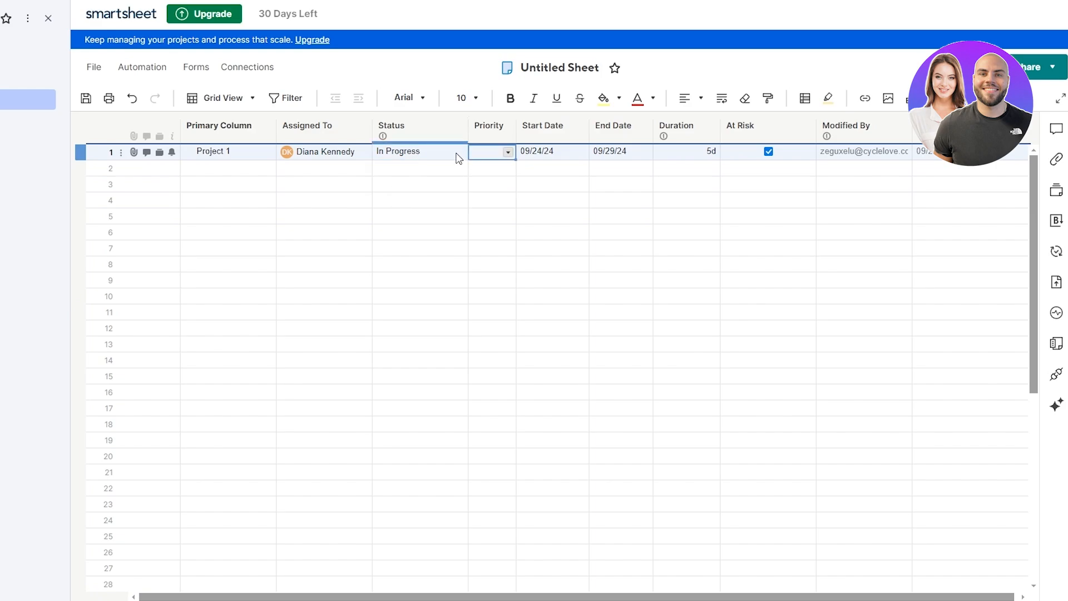
left_click(459, 152)
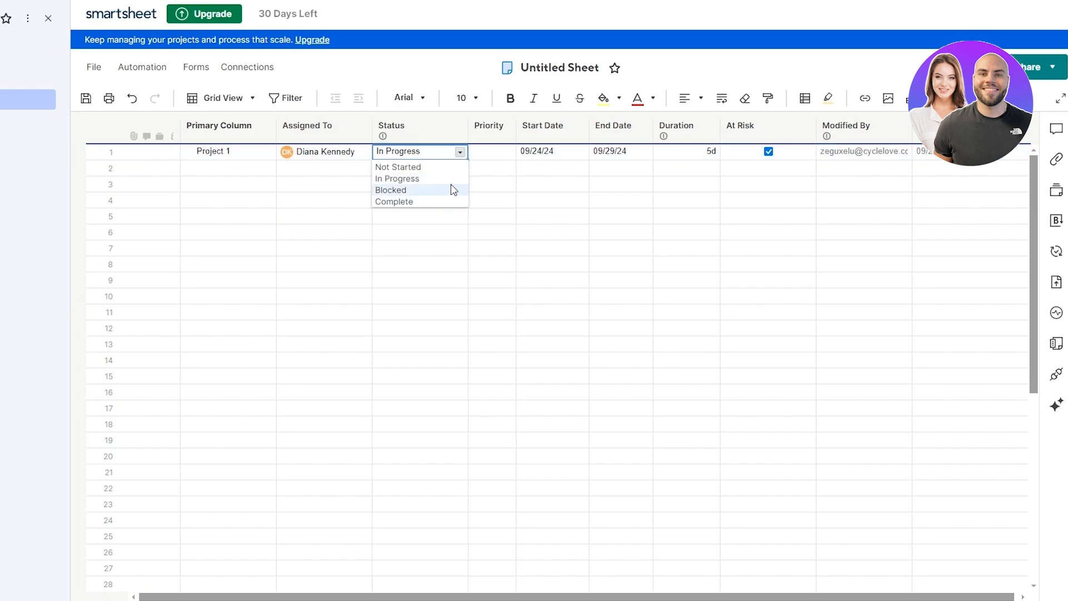
left_click(485, 155)
left_click(508, 152)
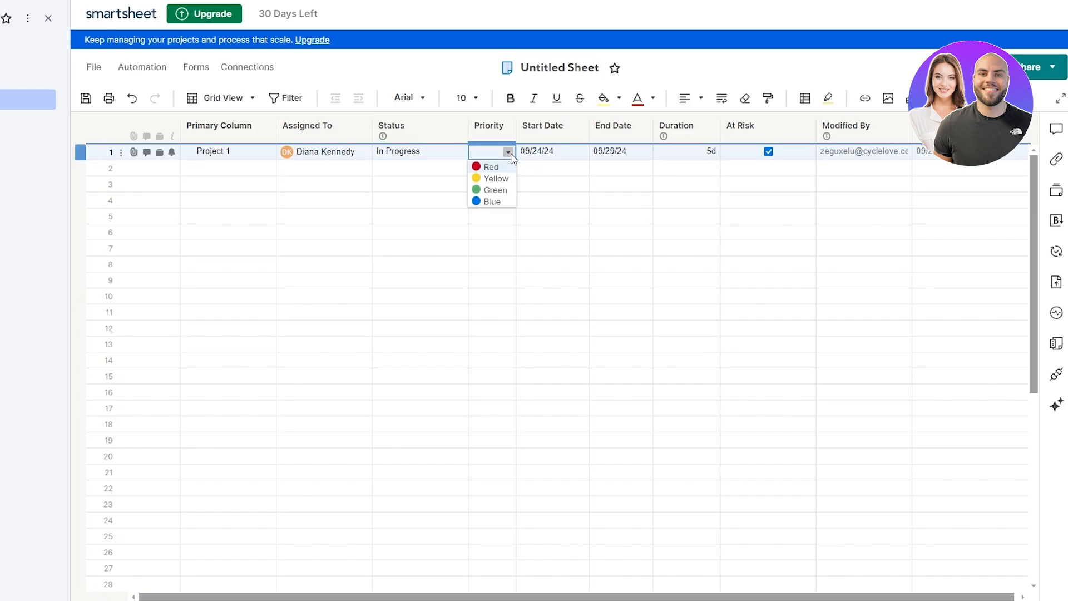
left_click(500, 182)
left_click(456, 151)
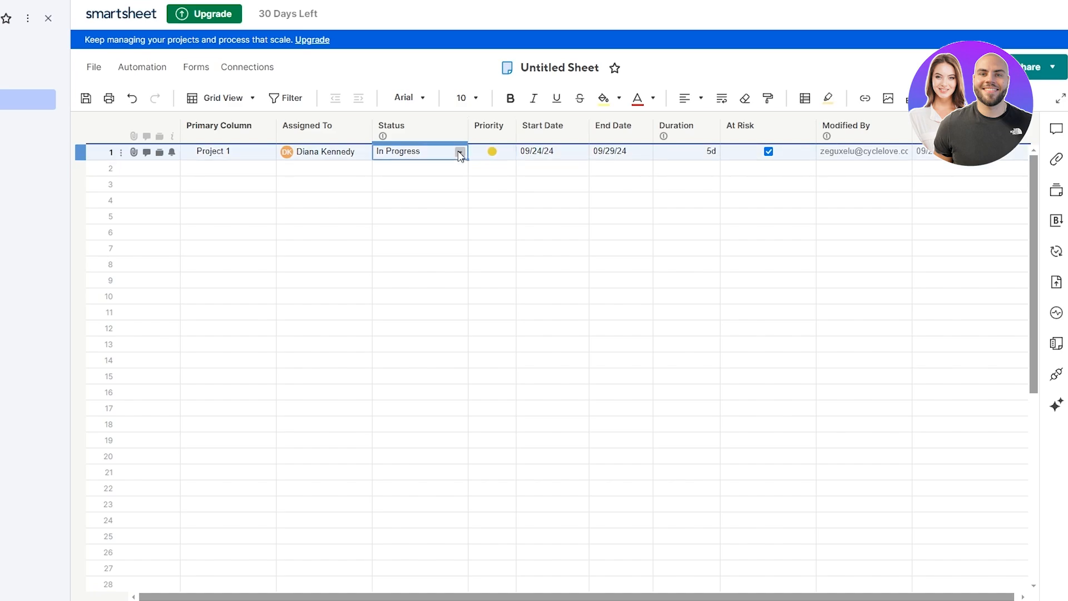
left_click(460, 154)
left_click(450, 189)
Step: Switch Project 1's Priority to red, Status to Complete, then Priority to green
left_click(503, 152)
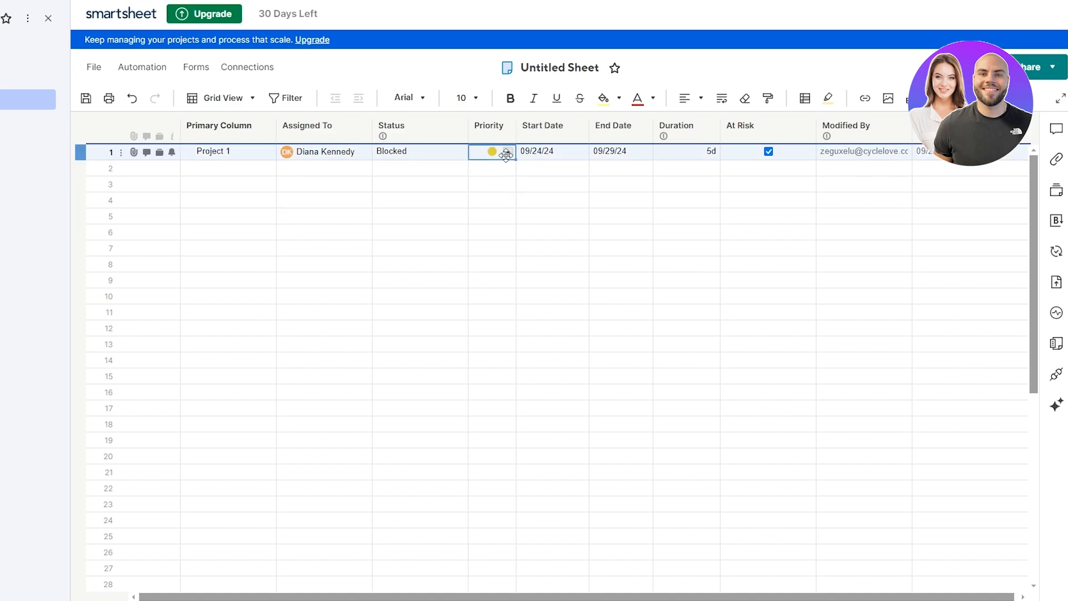
left_click(508, 153)
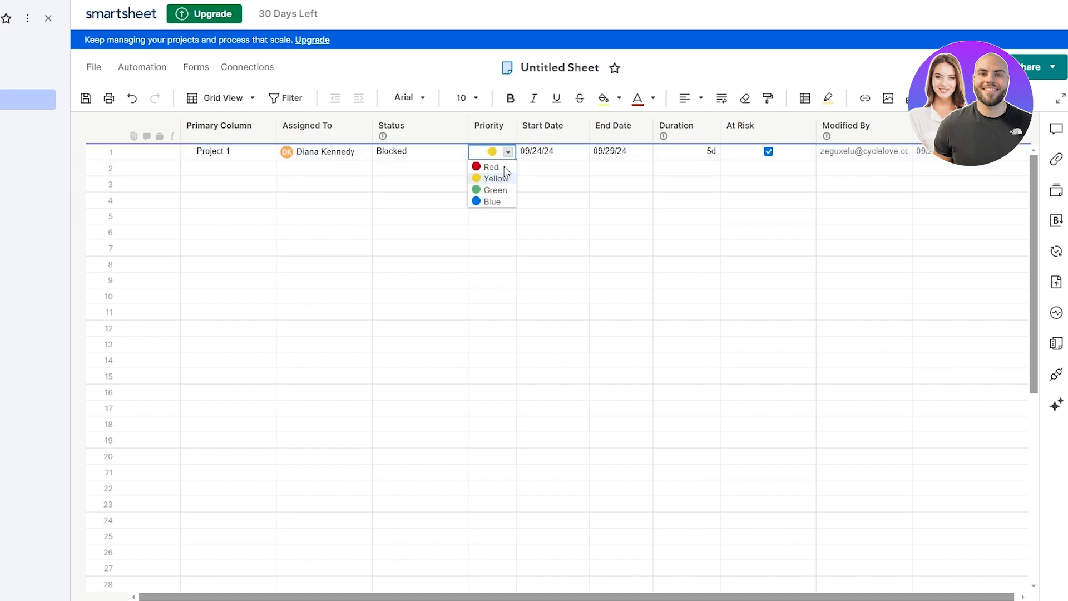
left_click(505, 166)
left_click(457, 156)
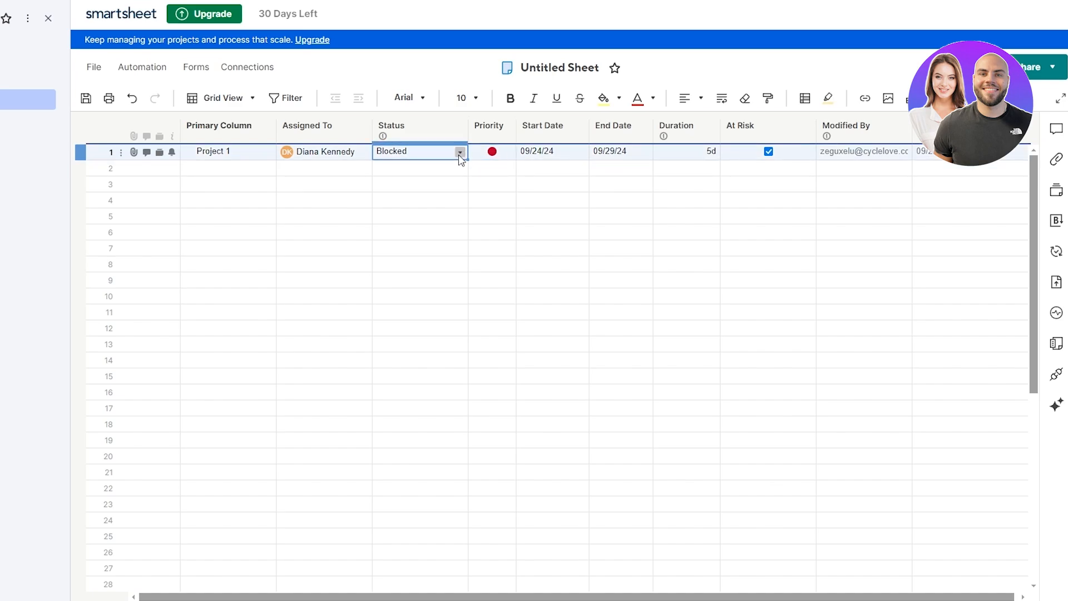
left_click(460, 152)
left_click(437, 201)
left_click(504, 153)
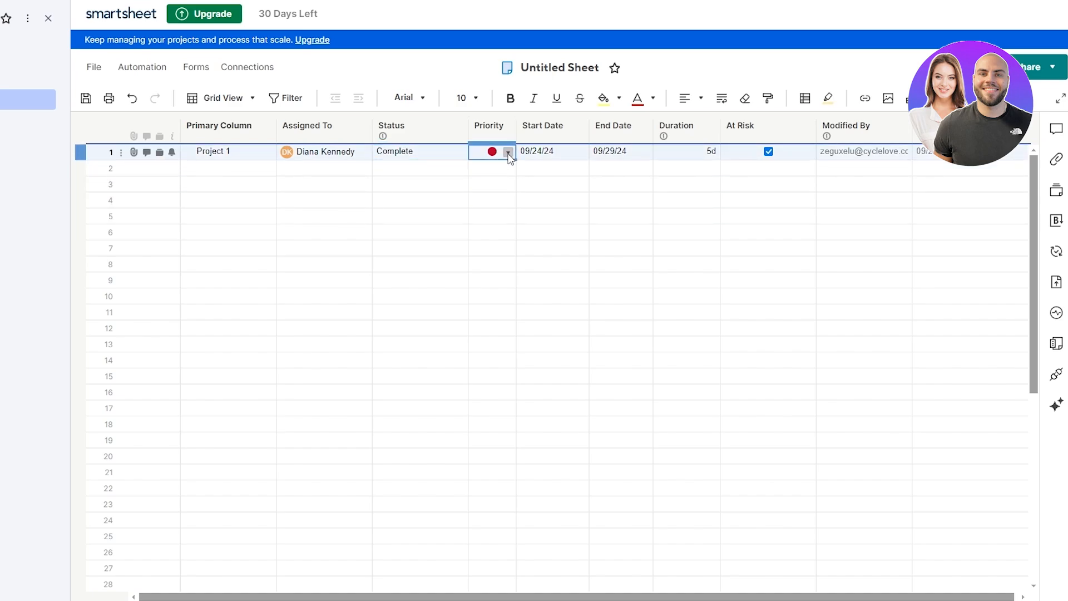
left_click(508, 153)
left_click(494, 190)
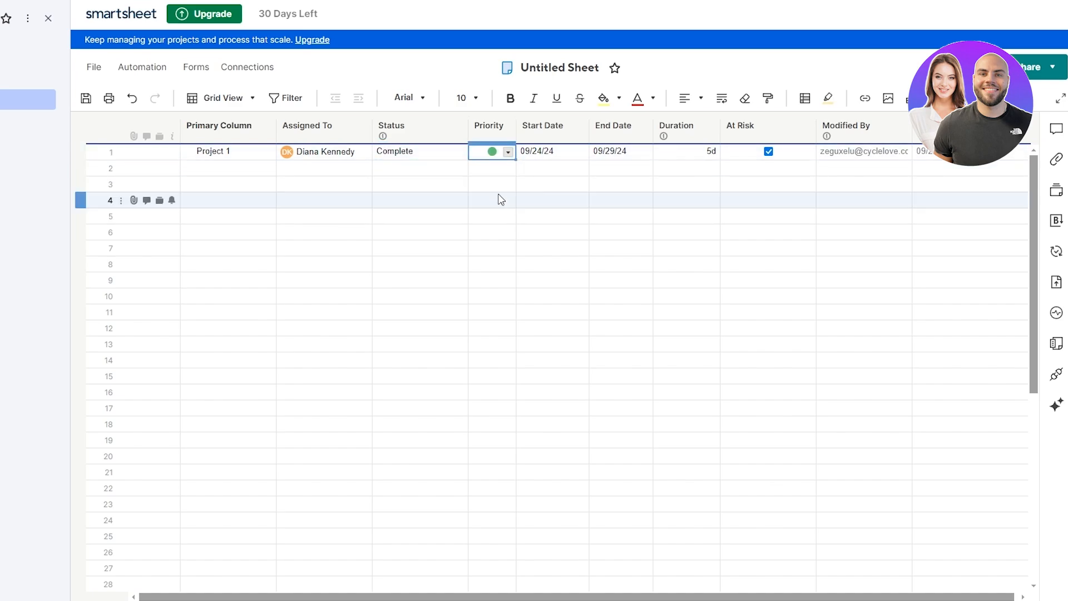
Step: Settle Project 1 on a Not Started Status and a blue Priority dot
left_click(458, 154)
left_click(459, 152)
left_click(423, 167)
left_click(503, 155)
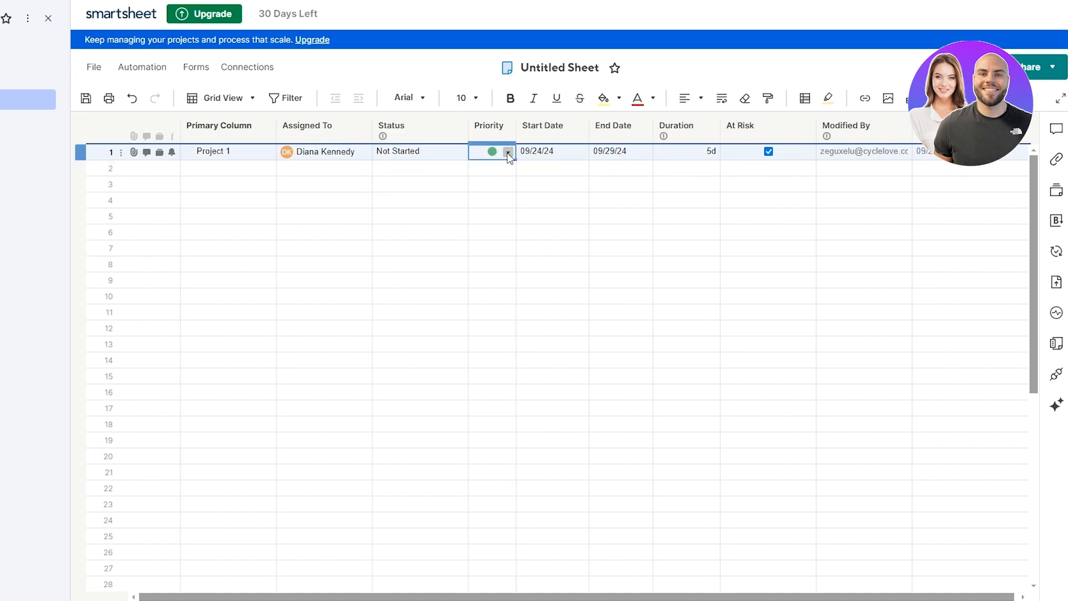
left_click(507, 152)
left_click(495, 202)
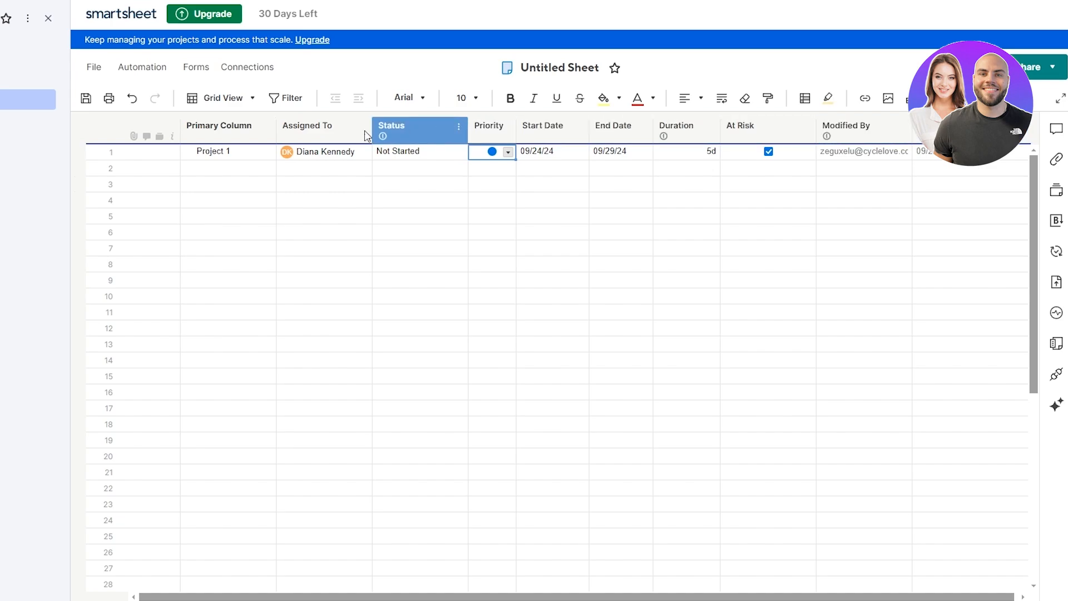
Step: Move Status ahead of Assigned To, then move Priority directly after Primary Column
left_click(408, 138)
left_click_drag(406, 132, 295, 133)
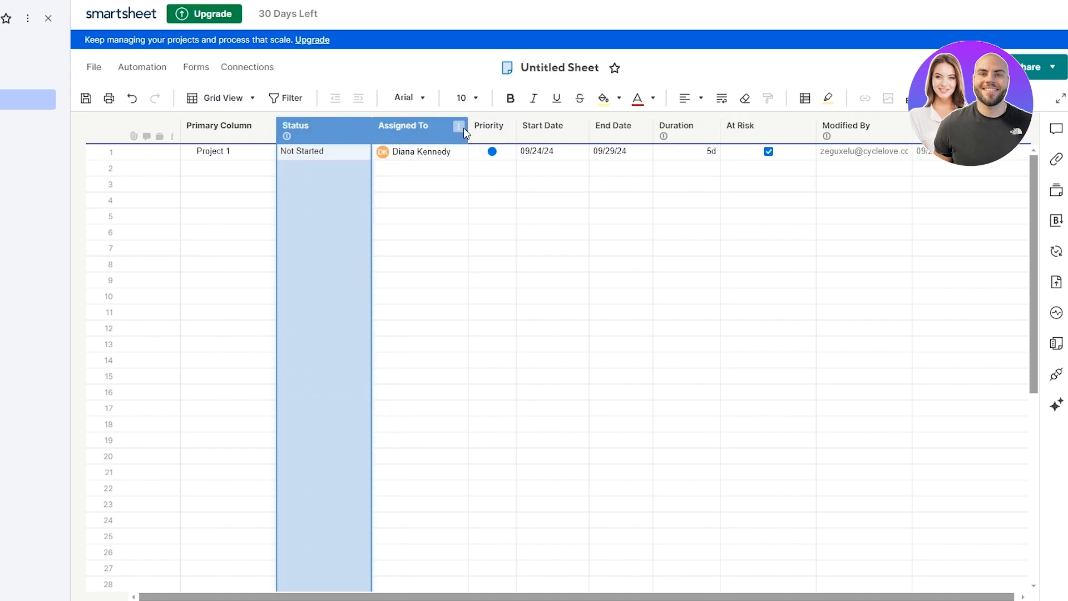
right_click(476, 129)
left_click(476, 128)
left_click_drag(476, 128, 423, 135)
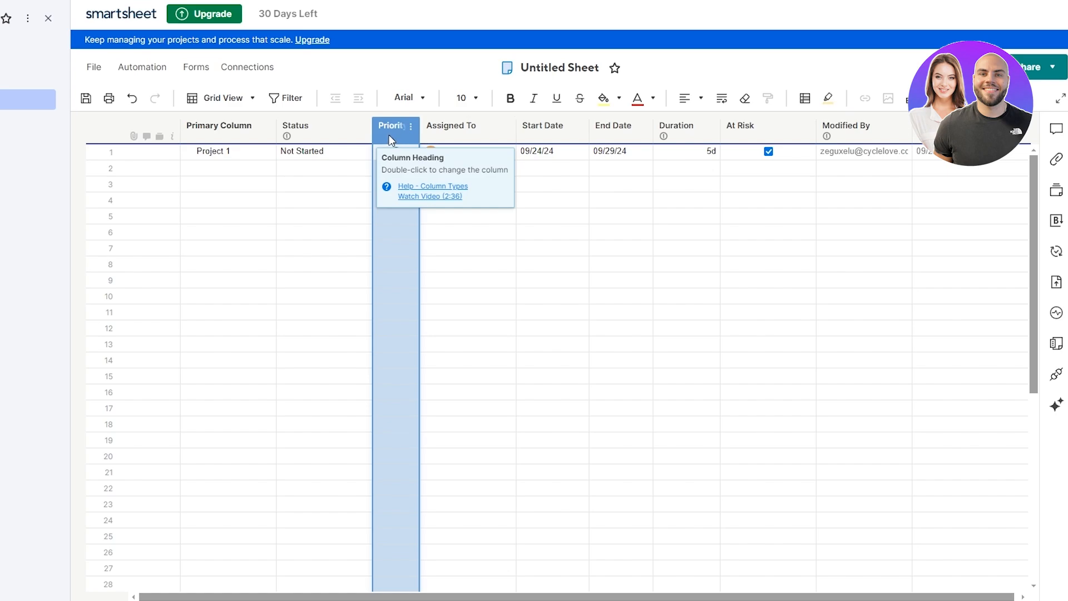
left_click_drag(390, 135, 300, 134)
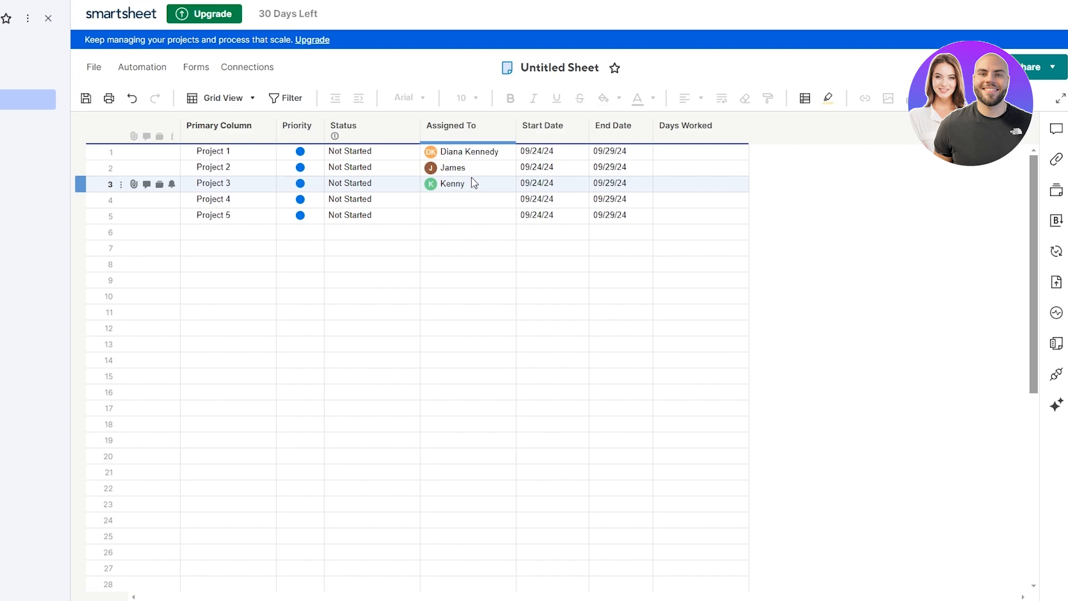
Step: Start a new contact for Project 4's assignee, then discard the form unsaved
left_click(458, 202)
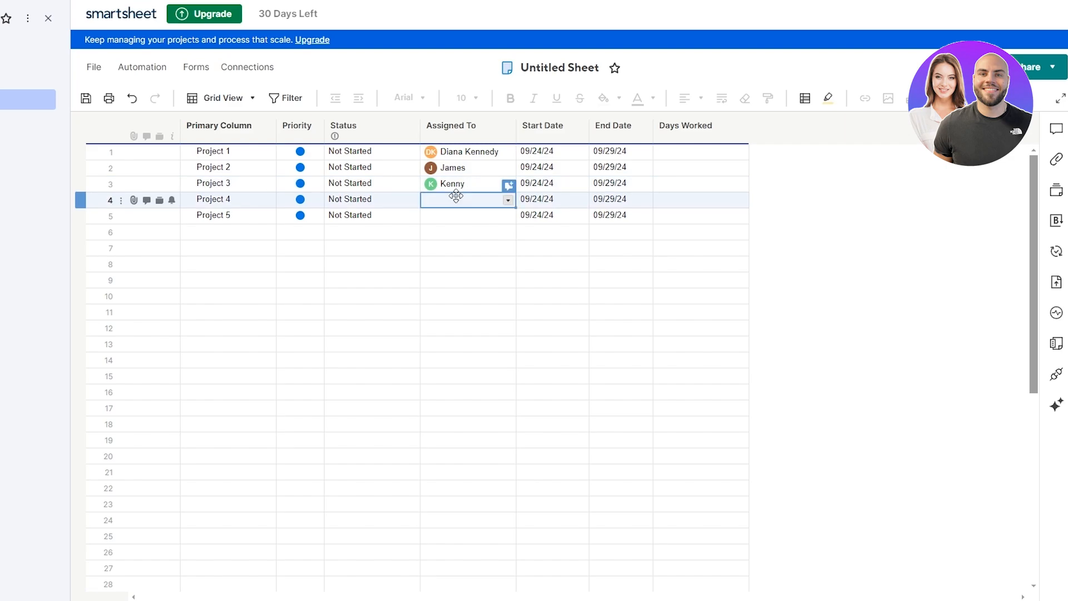
left_click(508, 200)
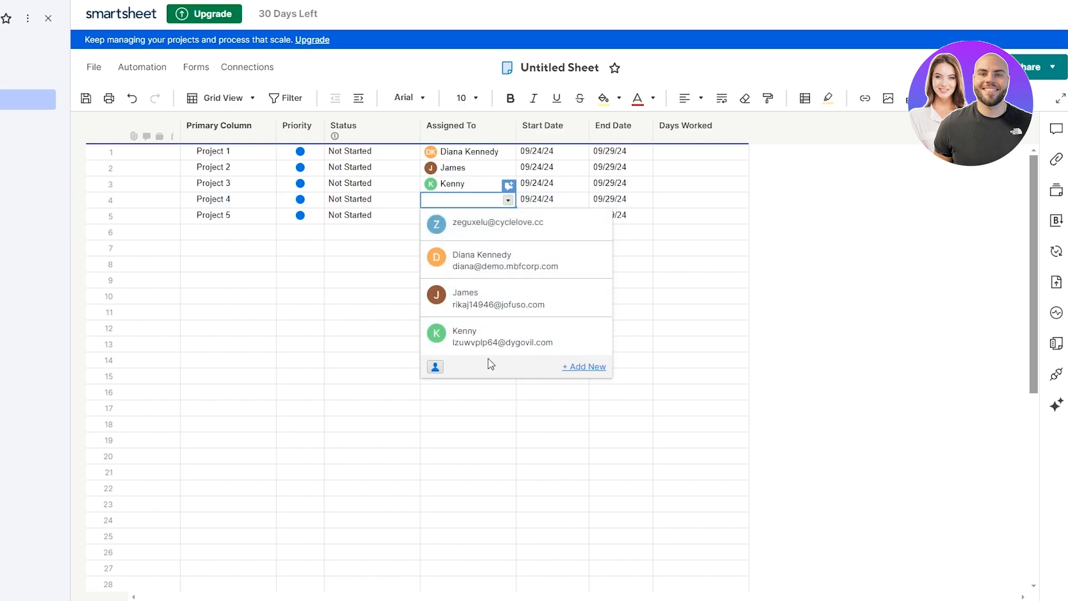
left_click(584, 368)
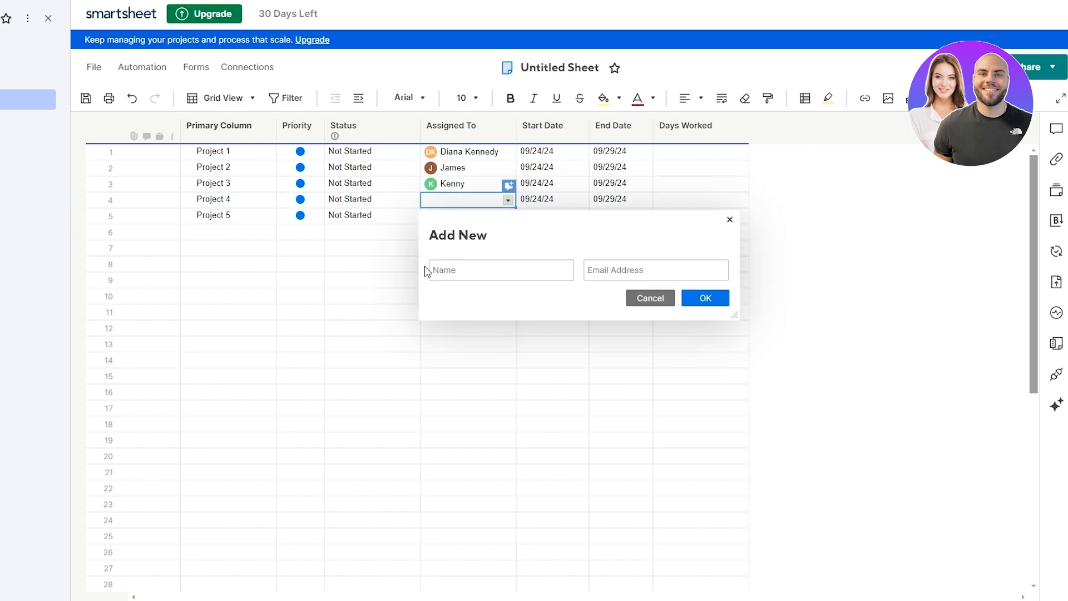
left_click(644, 271)
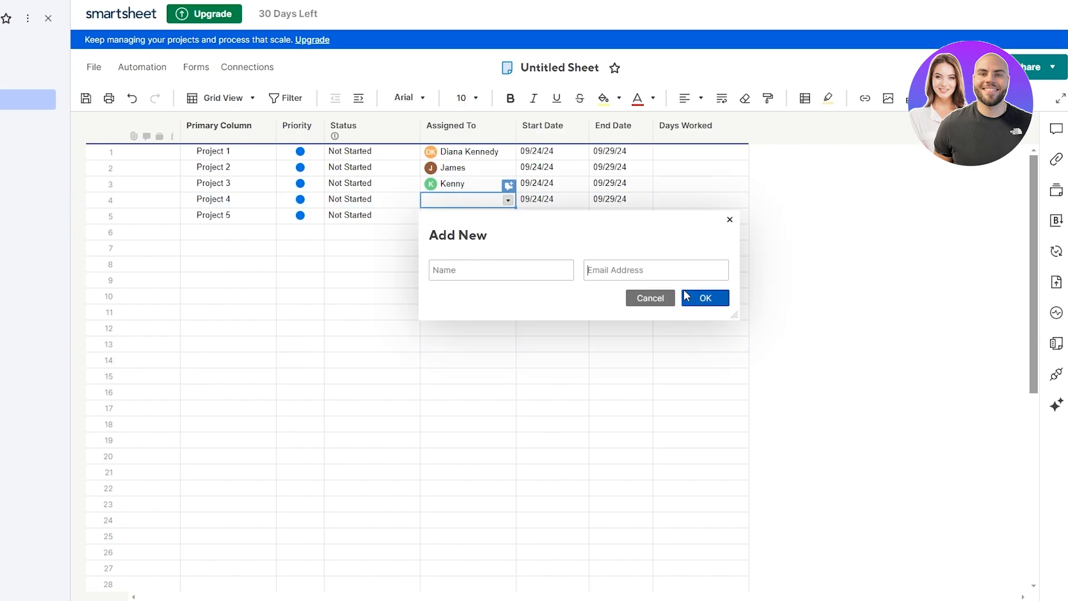
left_click(730, 223)
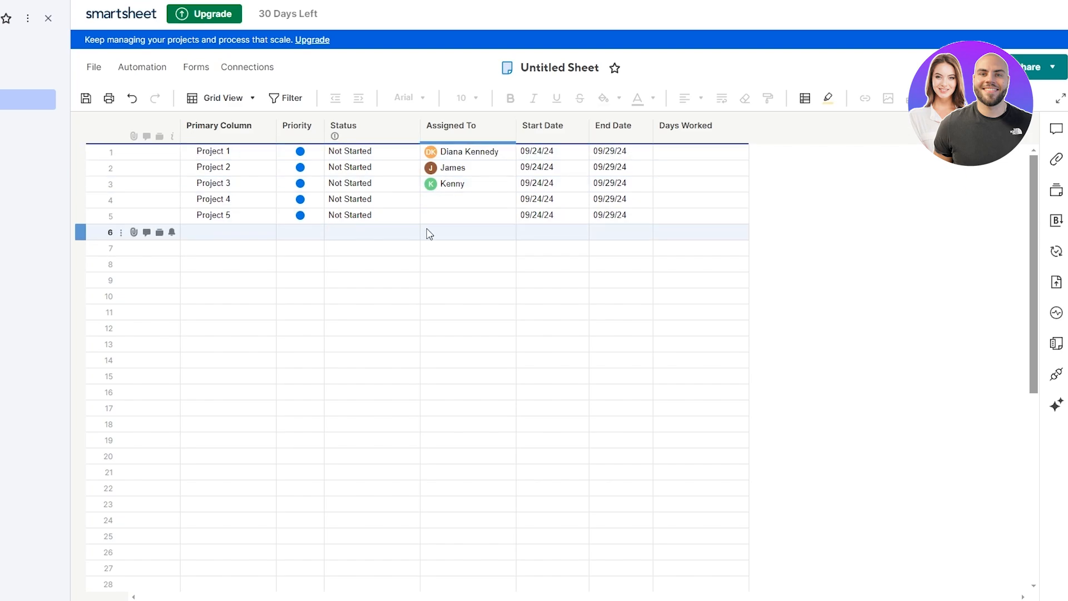
Step: Assign existing team contacts to Project 4 and Project 5
left_click(497, 203)
left_click(508, 200)
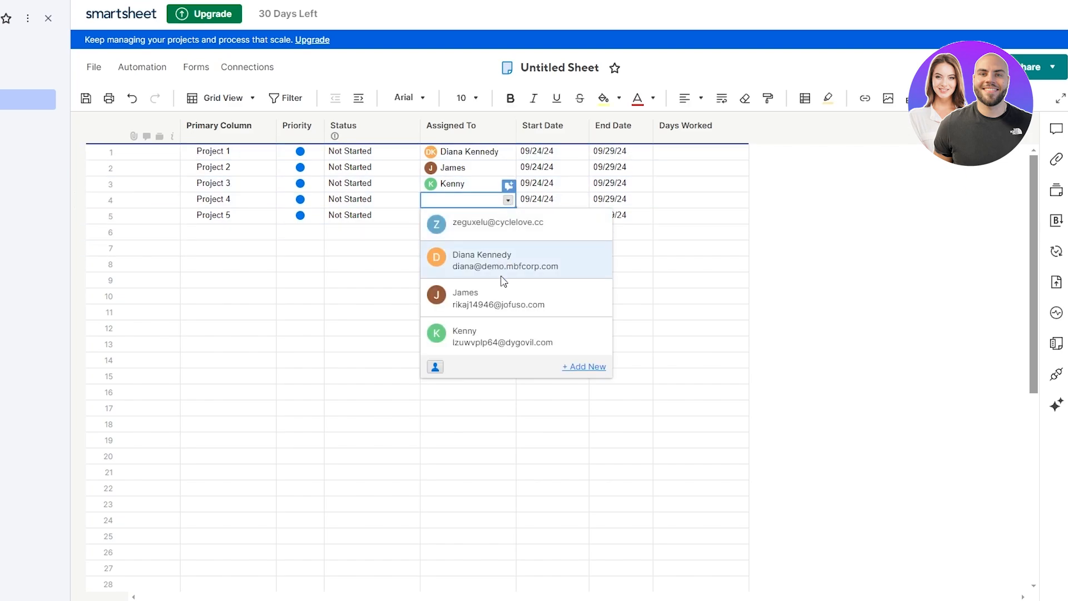
left_click(503, 273)
left_click(509, 217)
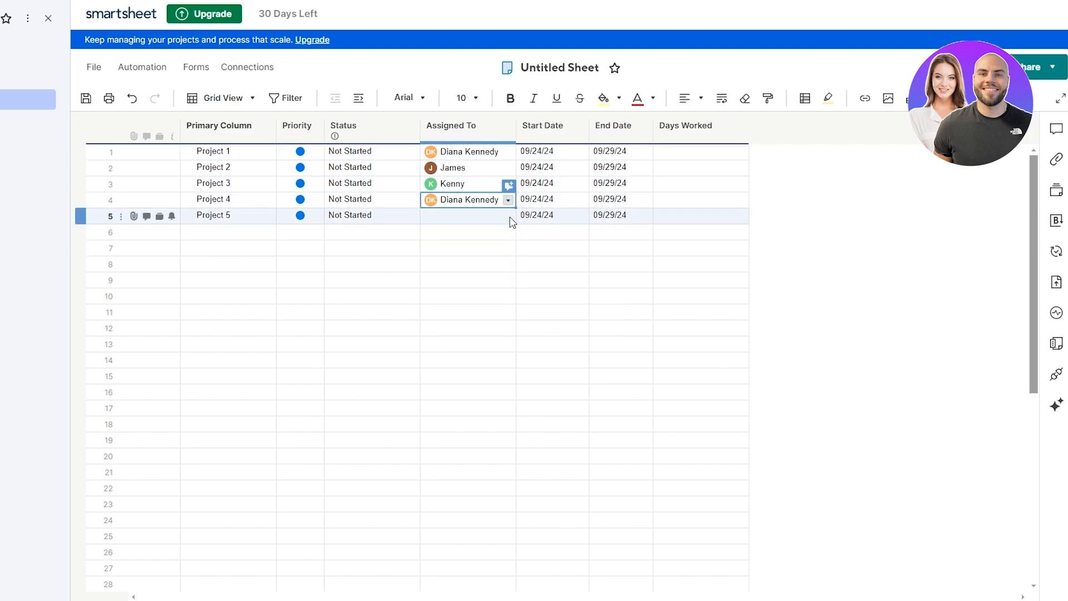
left_click(509, 216)
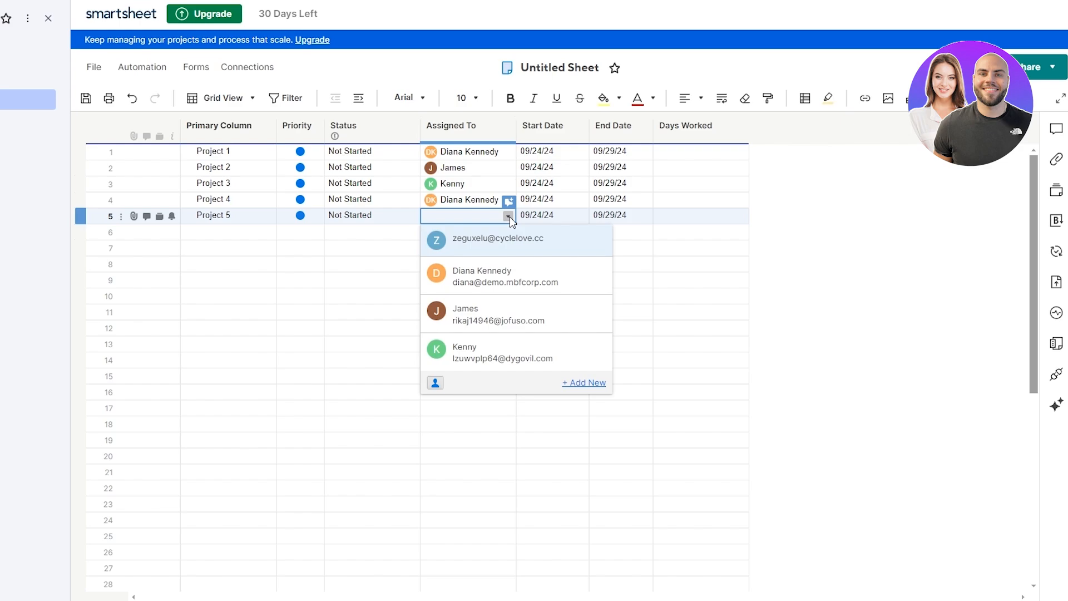
left_click(491, 361)
left_click(869, 220)
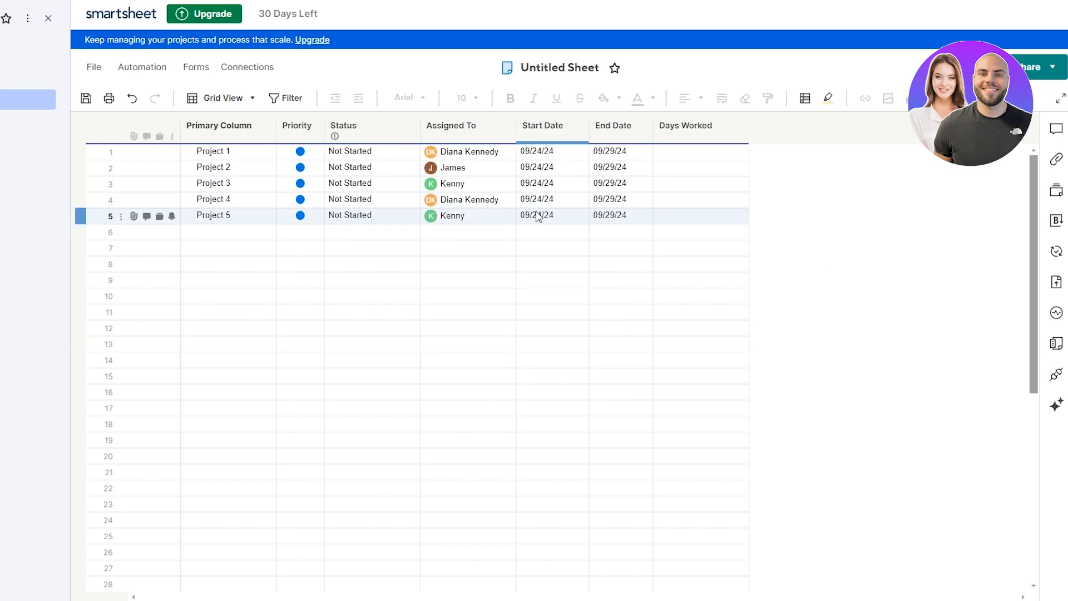
left_click(268, 219)
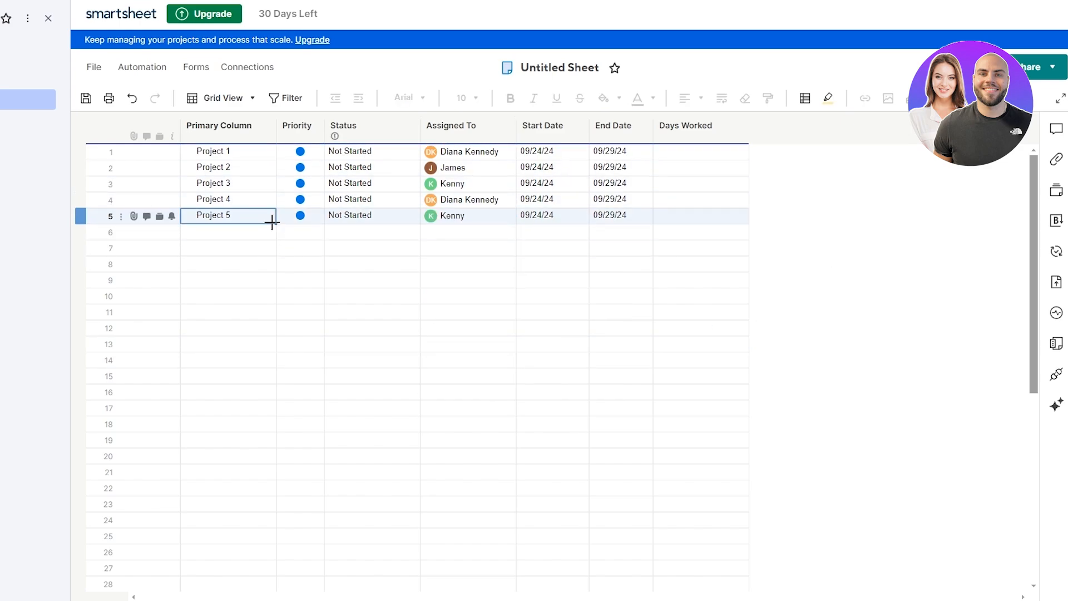
left_click(820, 240)
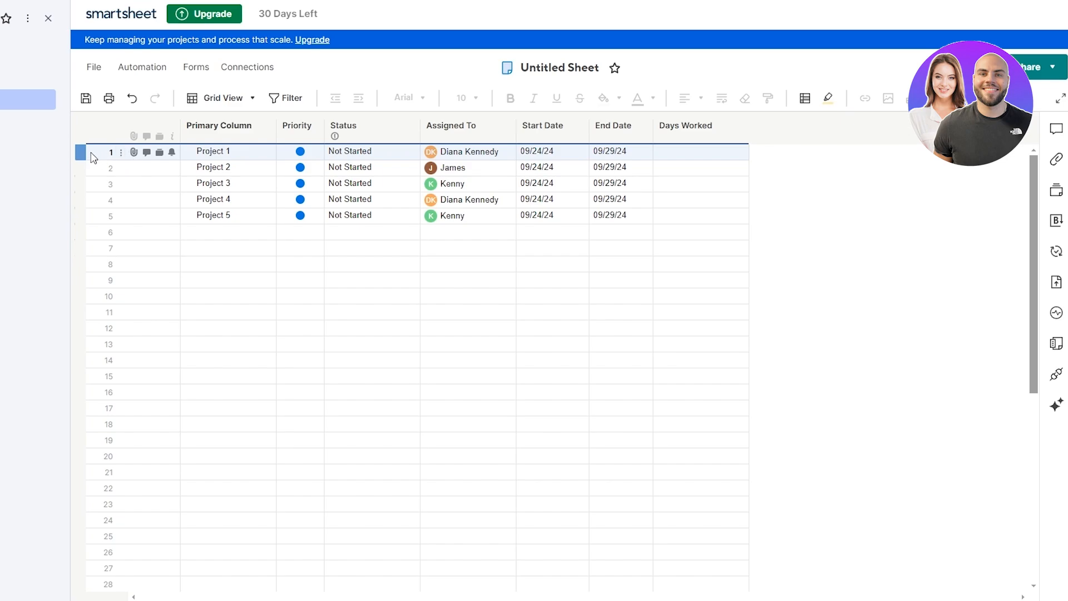
Step: Insert a row above Project 1, undoing a first attempt, and name it September
left_click(222, 158)
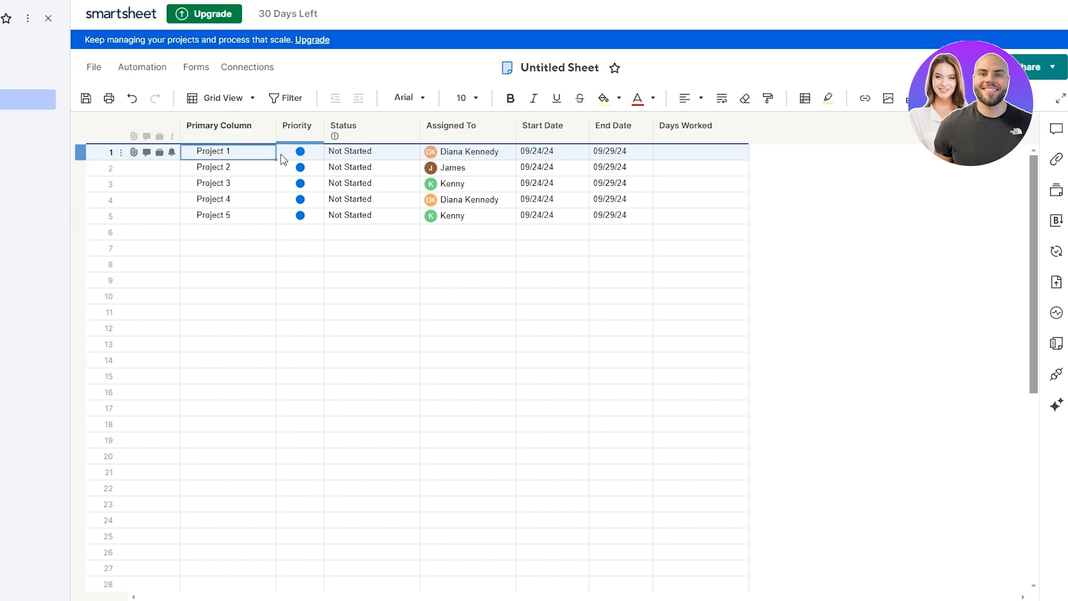
right_click(234, 157)
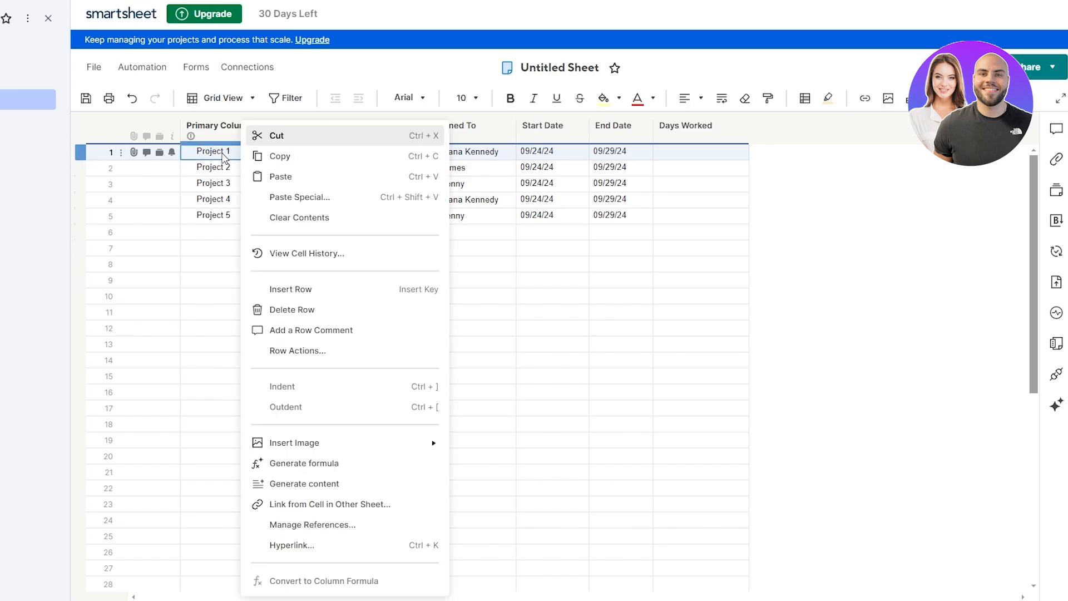
left_click(269, 292)
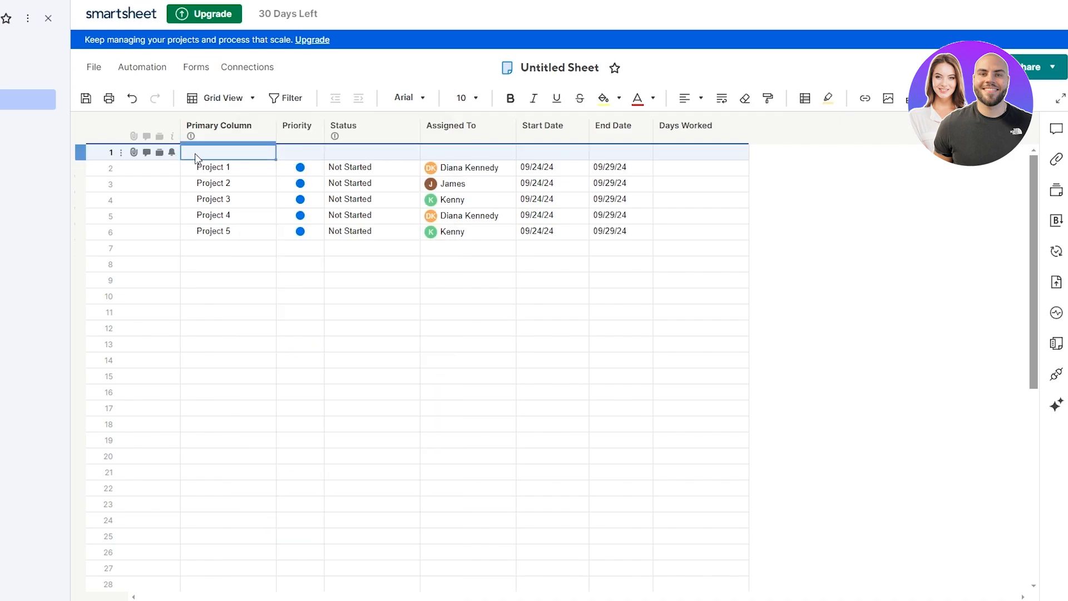
key("ctrl+z")
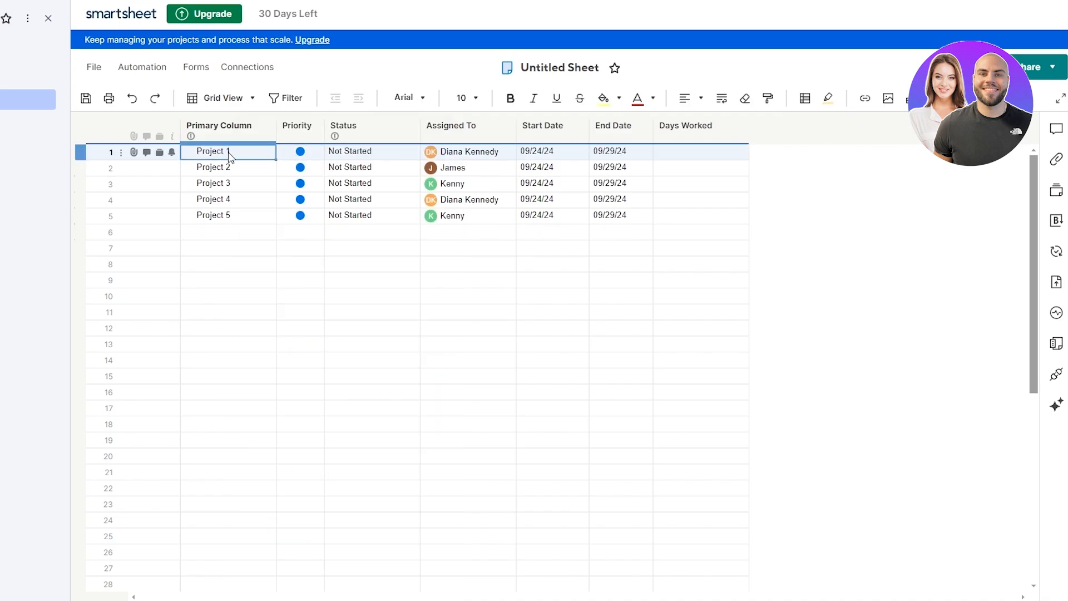
right_click(233, 153)
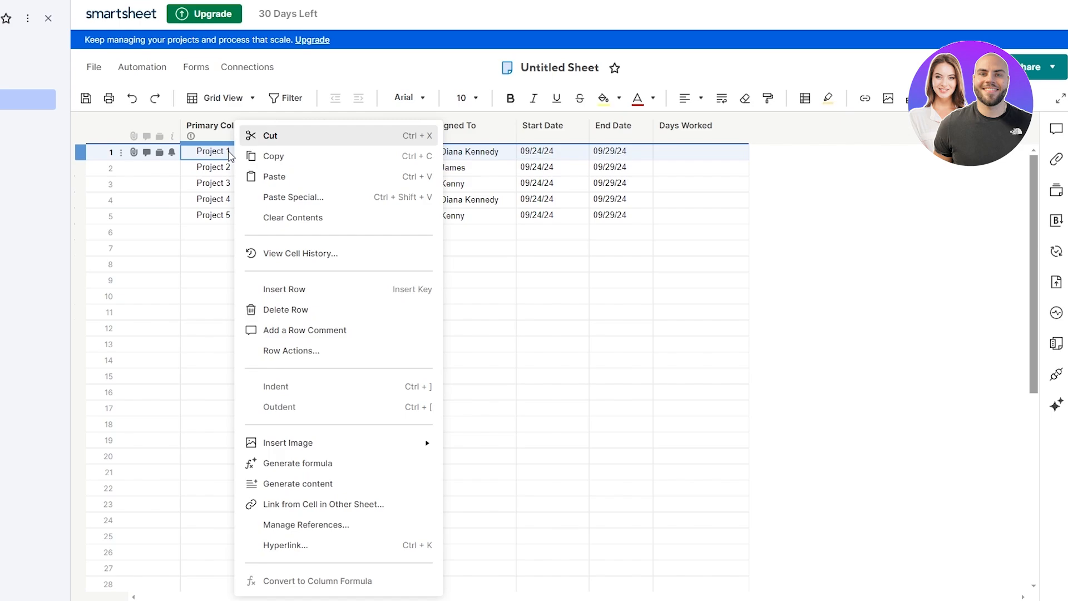
left_click(322, 288)
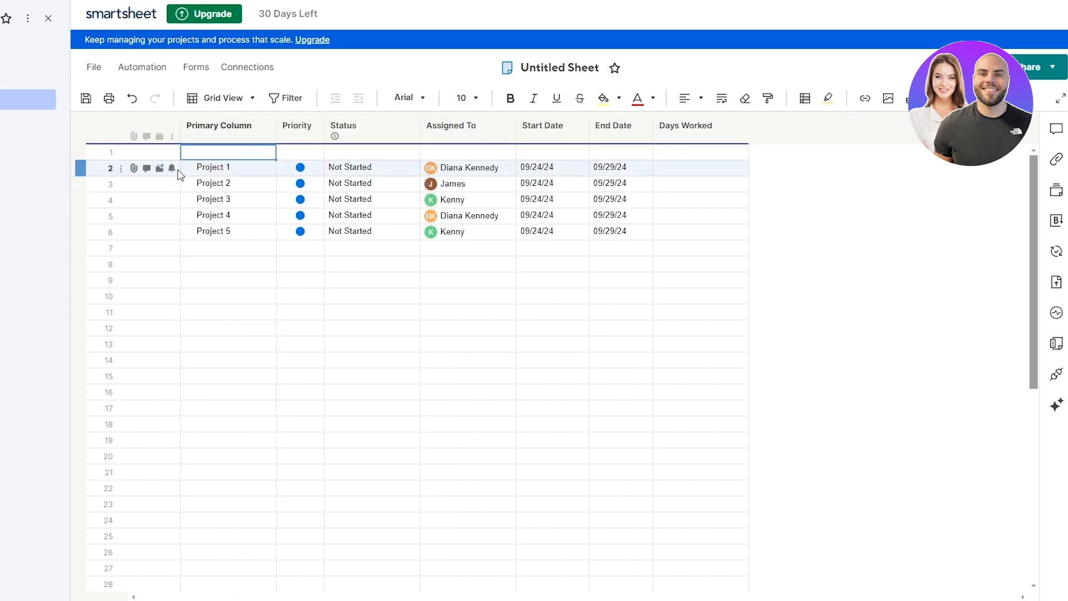
left_click(237, 152)
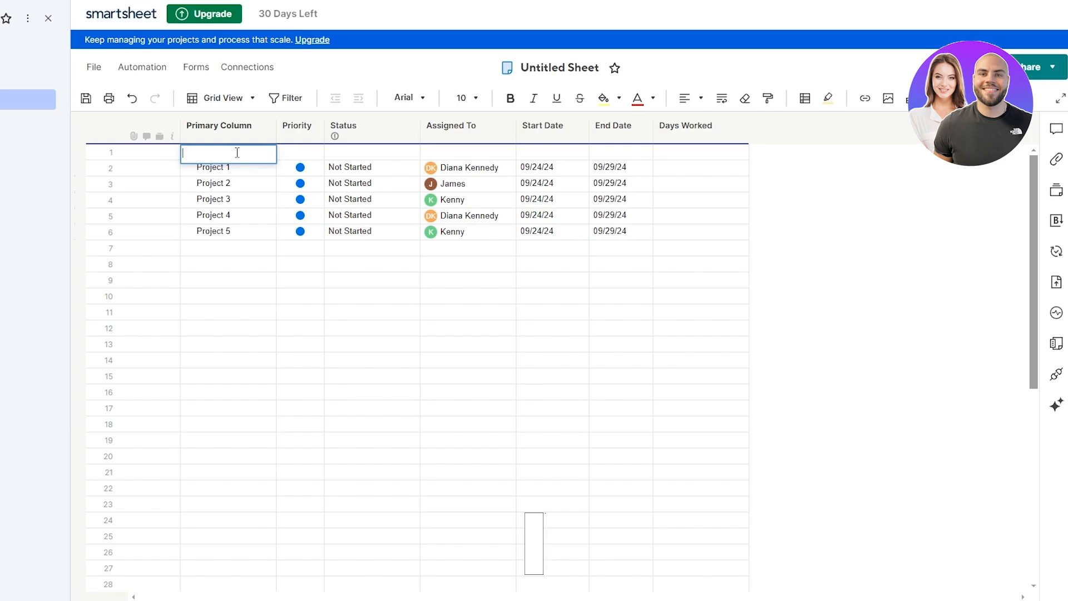
type("S")
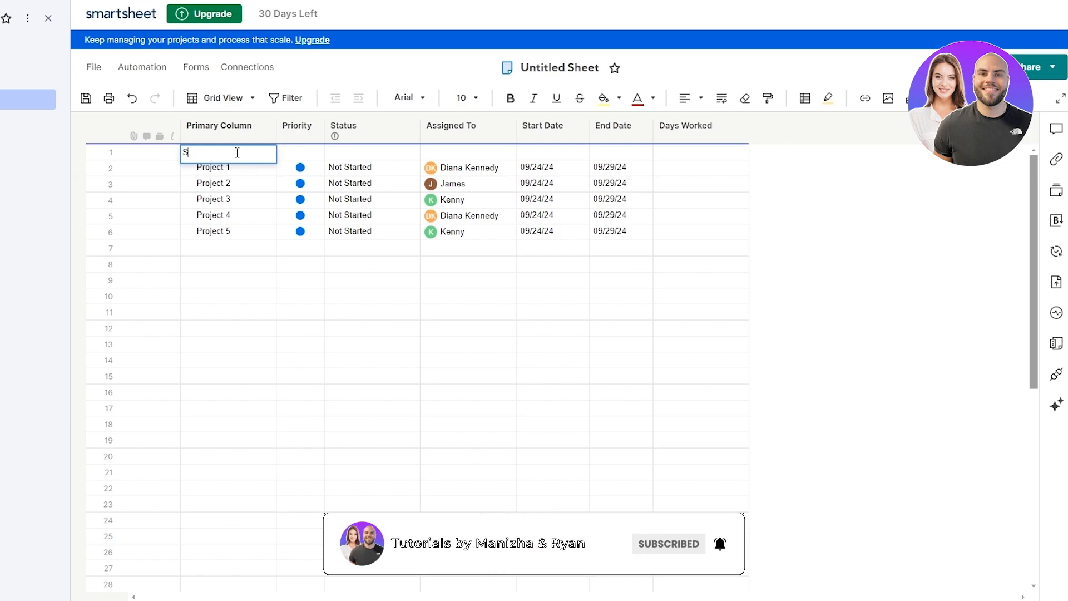
type("eptember")
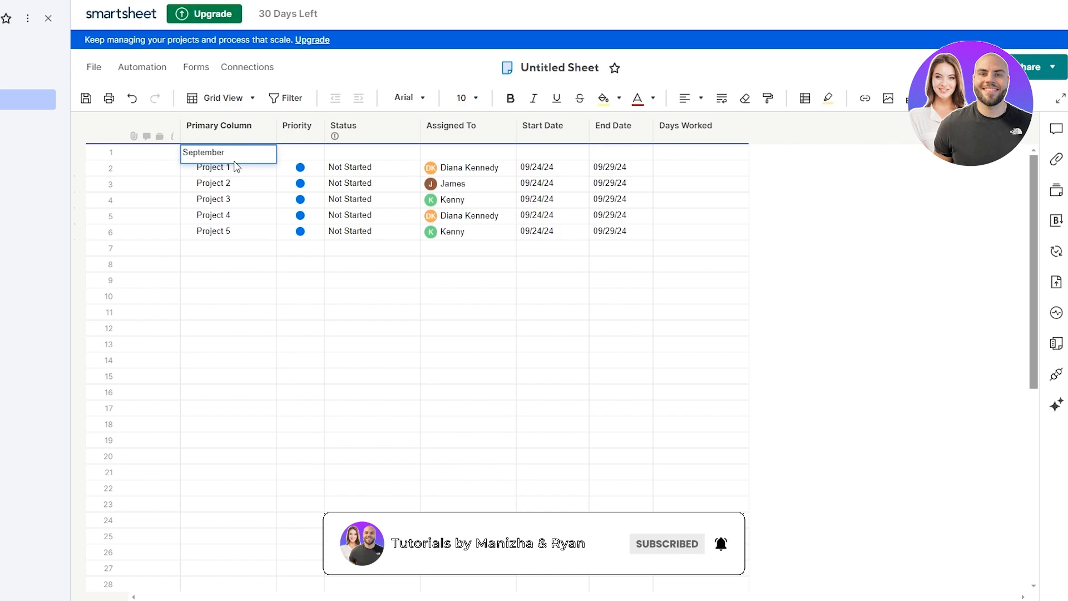
key("Return")
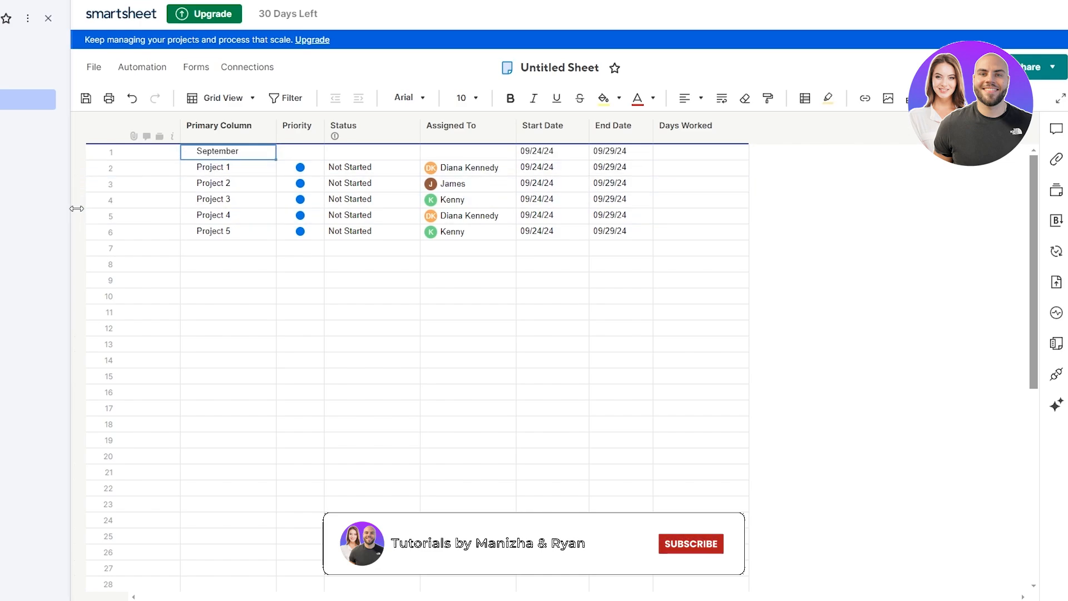
Step: Indent Projects 1–5 as children of the September row
left_click(110, 172)
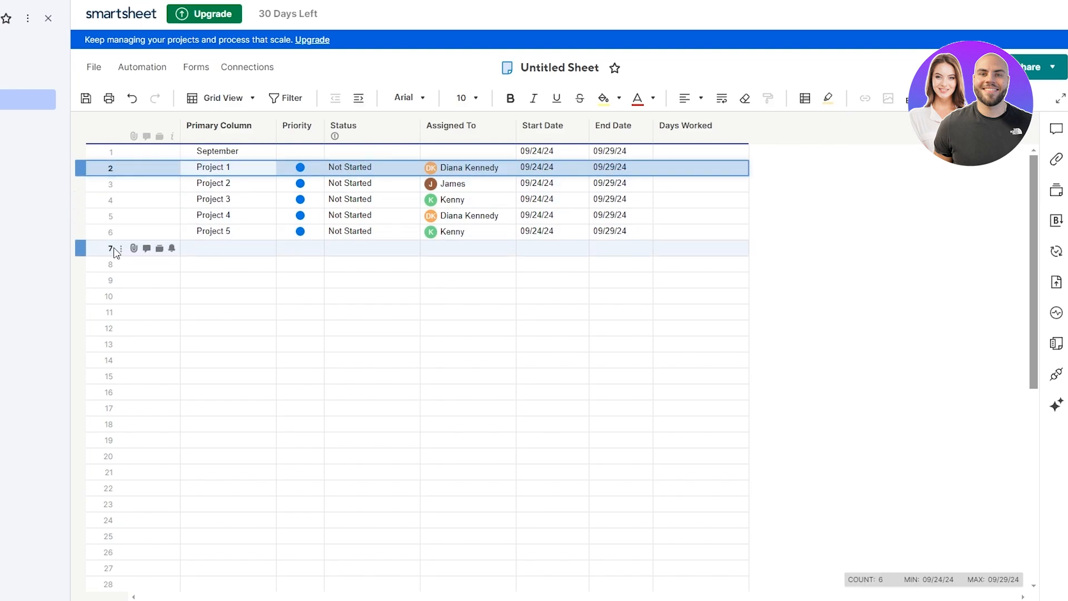
left_click(110, 200)
left_click(111, 182)
left_click(107, 171, "ctrl")
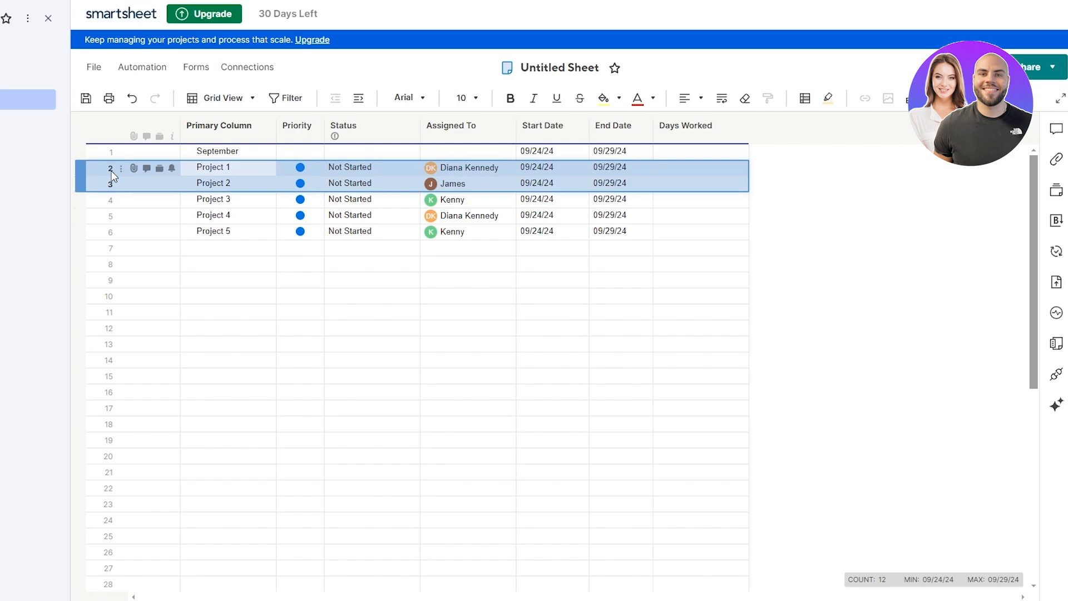
left_click(113, 198, "ctrl")
left_click(106, 172)
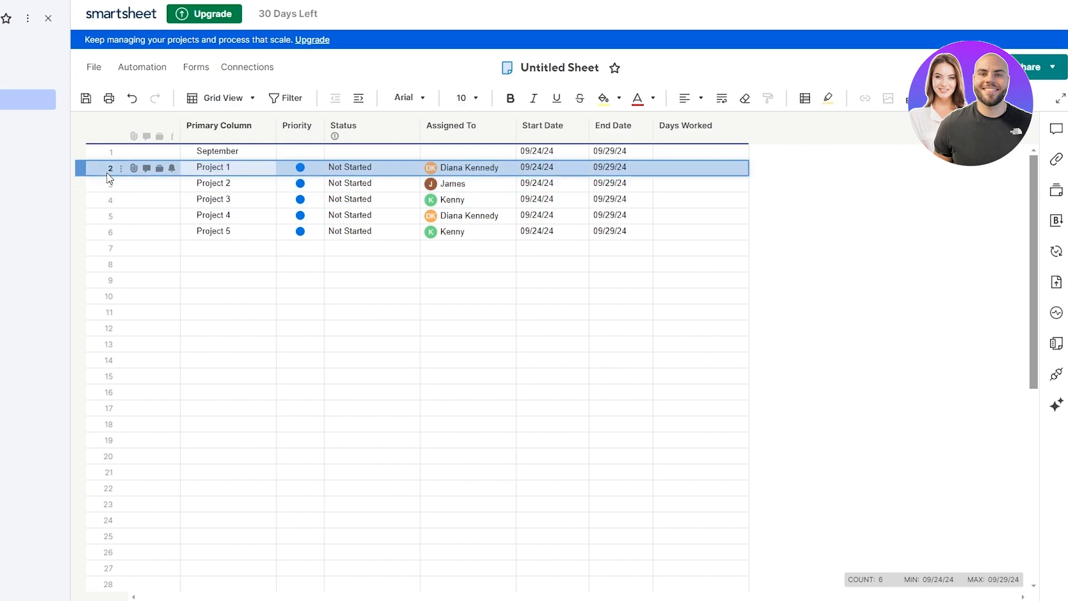
left_click(110, 237, "shift")
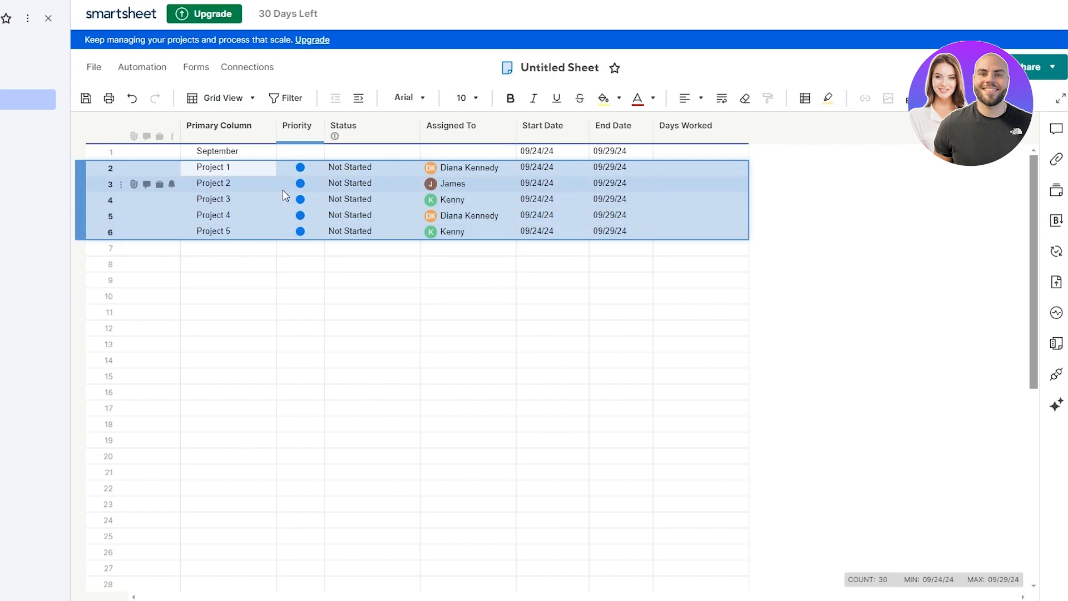
left_click(359, 101)
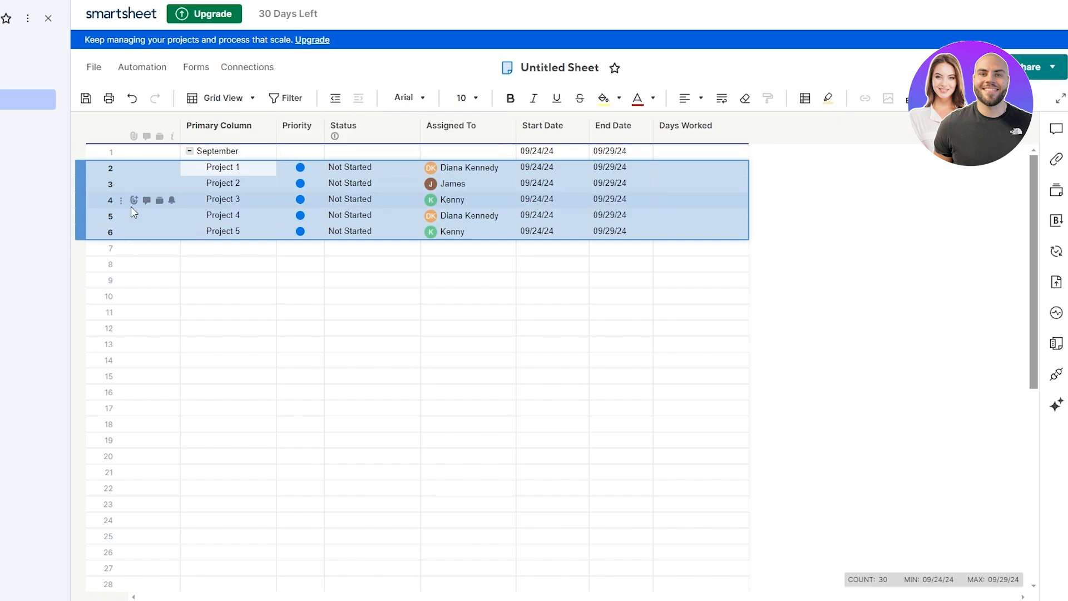
Step: Test collapsing and expanding September's project rows with its toggle
left_click(217, 156)
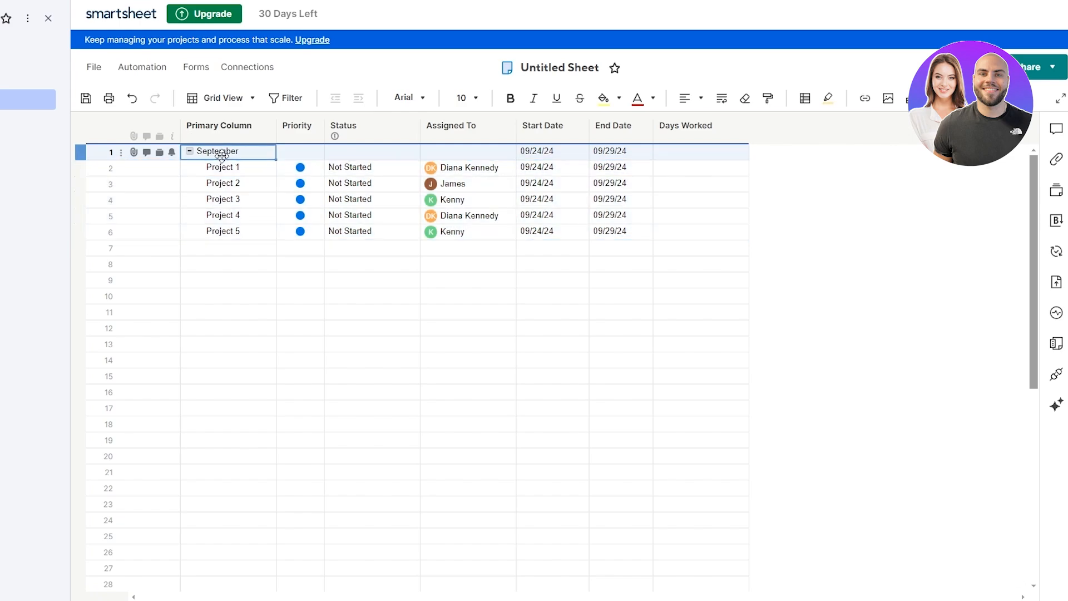
left_click(191, 152)
left_click(191, 152)
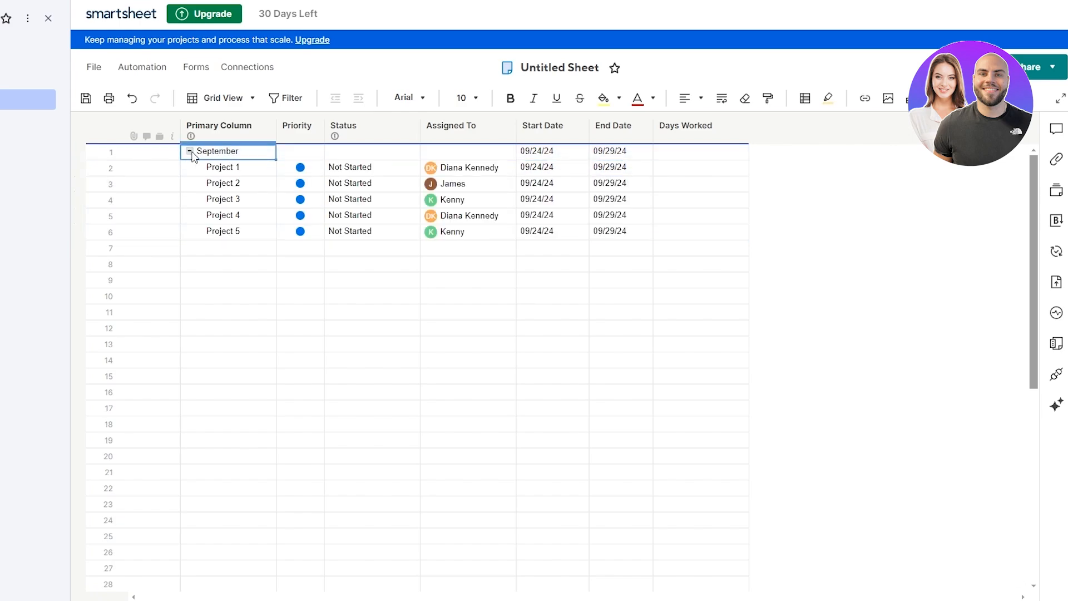
left_click(191, 151)
left_click(191, 152)
left_click(190, 152)
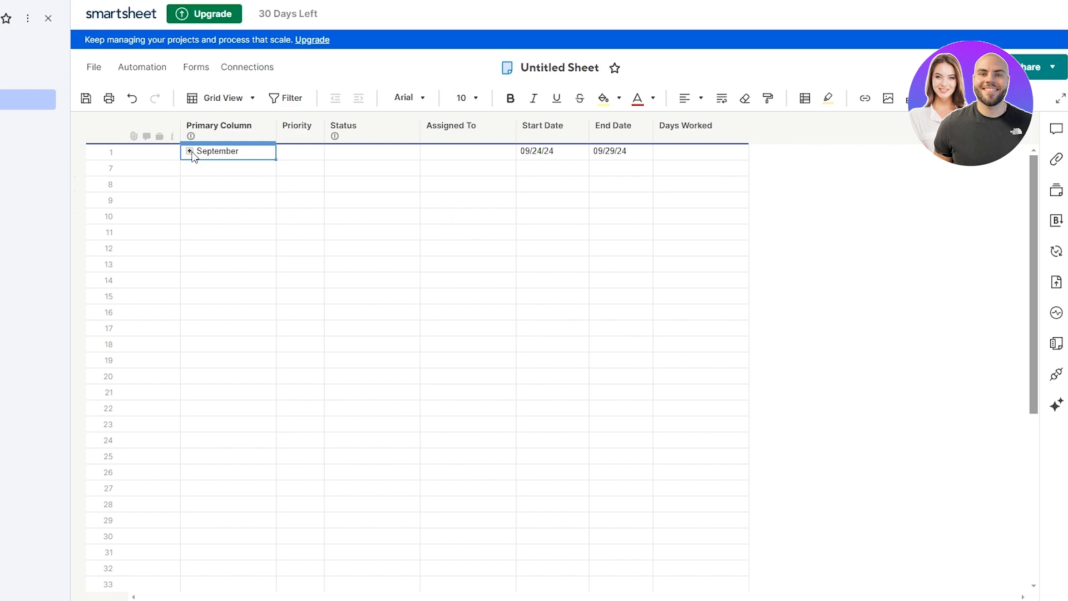
left_click(191, 152)
Step: Copy the September row together with its five projects
left_click(99, 155)
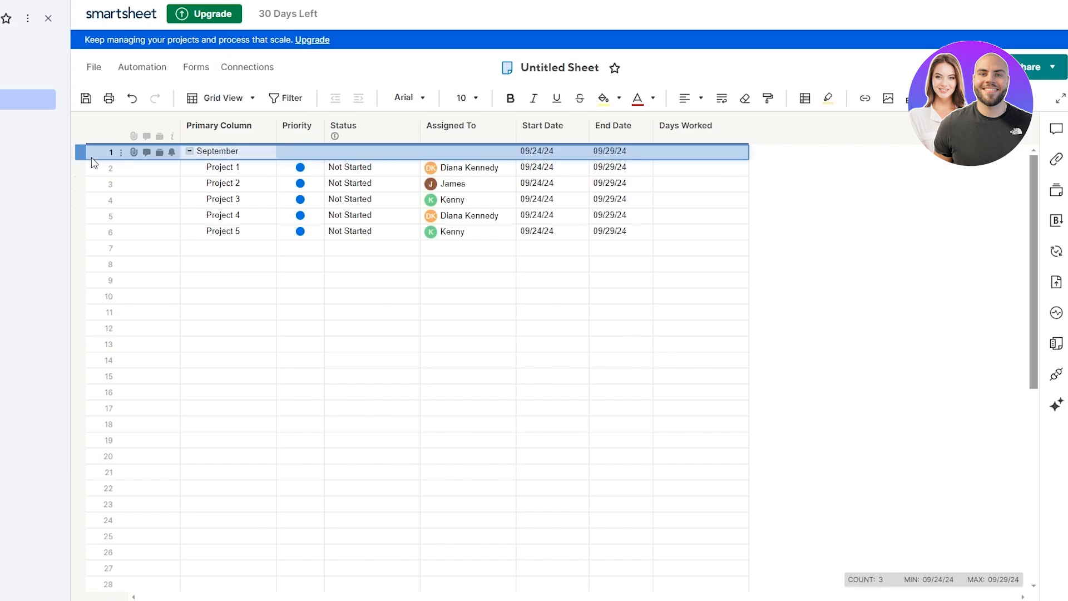
left_click(113, 232, "shift")
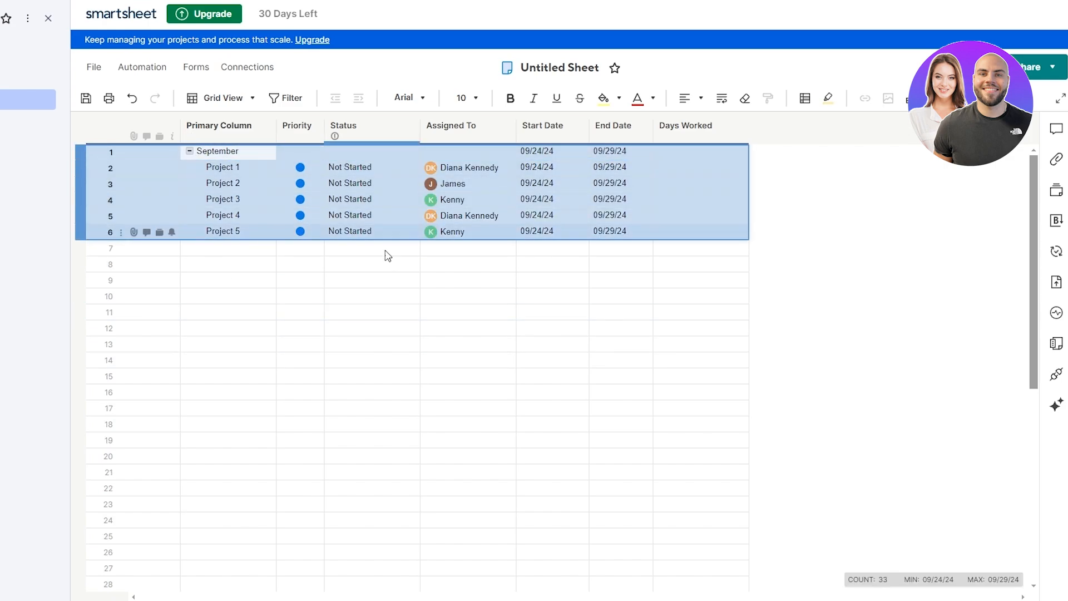
key("ctrl+c")
left_click(215, 262)
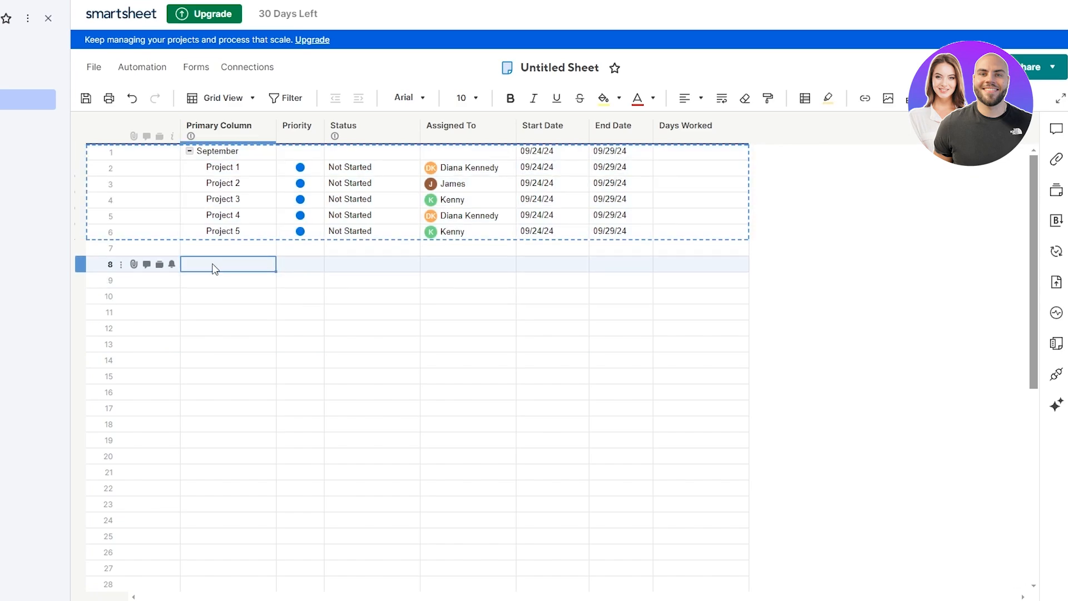
Step: Paste the group into rows 8–13, allow the date cells, and rename its parent October
key("ctrl+v")
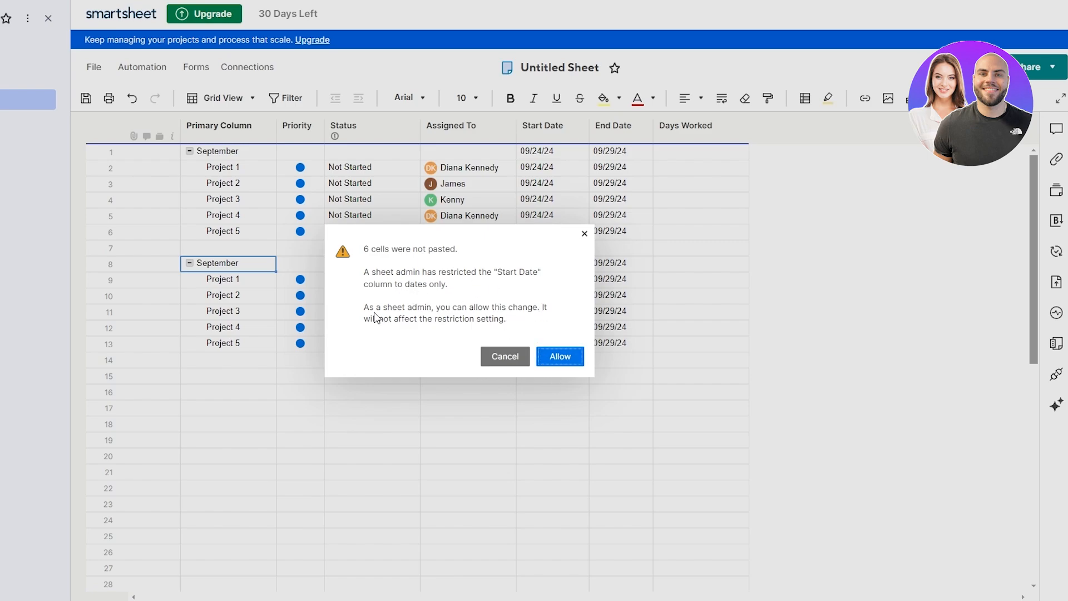
left_click(565, 359)
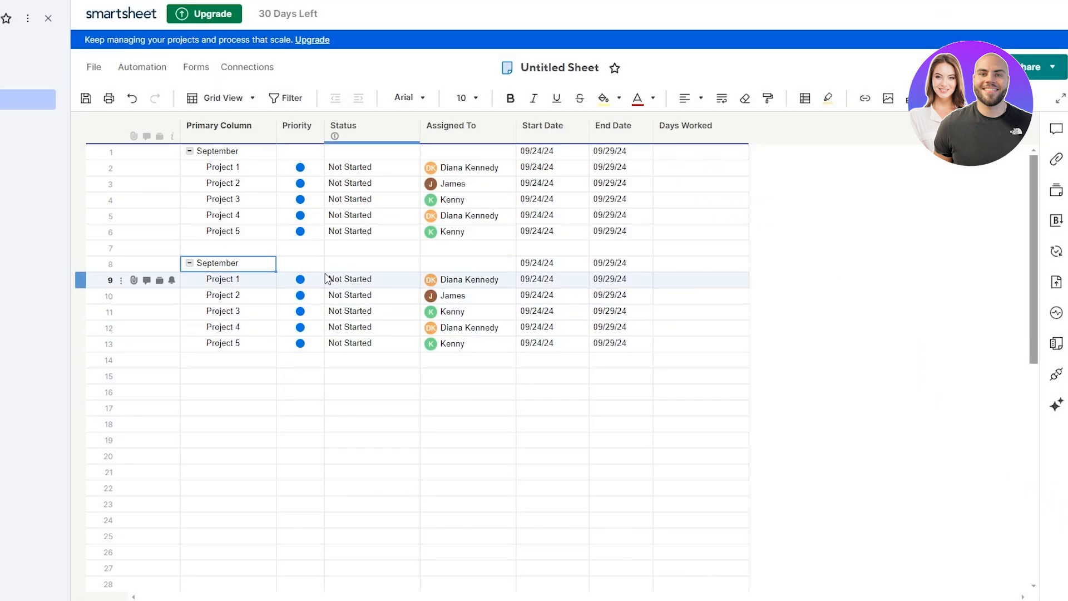
double_click(222, 266)
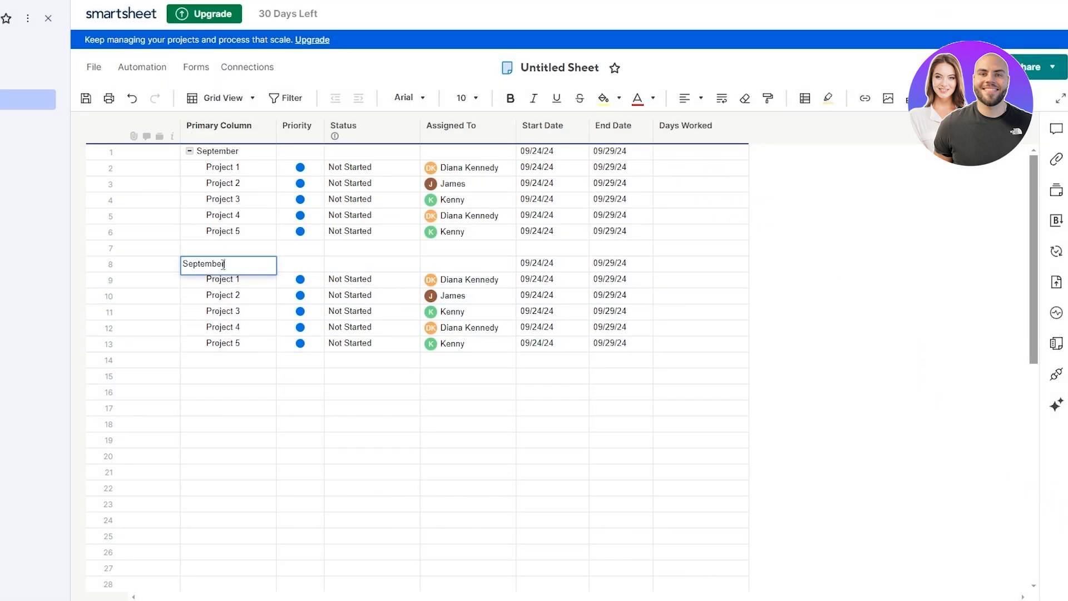
double_click(223, 265)
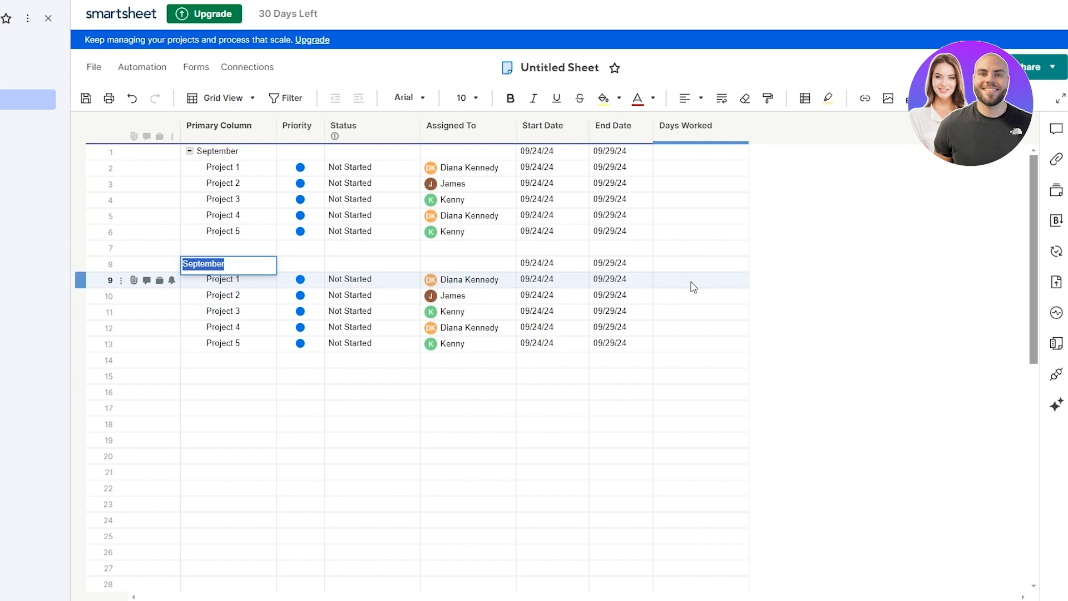
type("October")
left_click(839, 319)
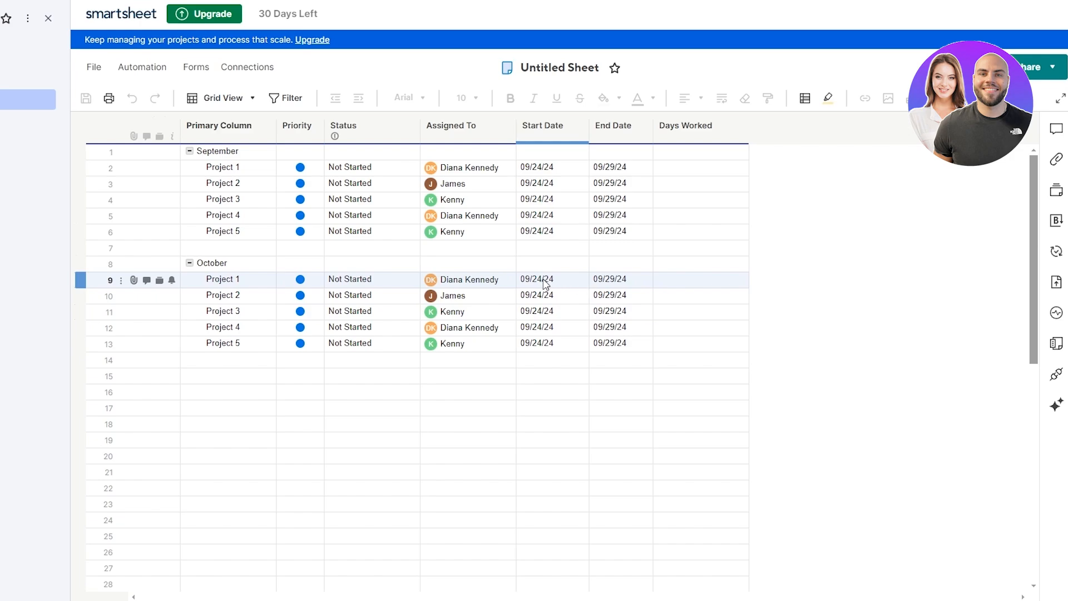
Step: Switch the sheet from Grid View to Gantt View
left_click_drag(545, 284, 618, 349)
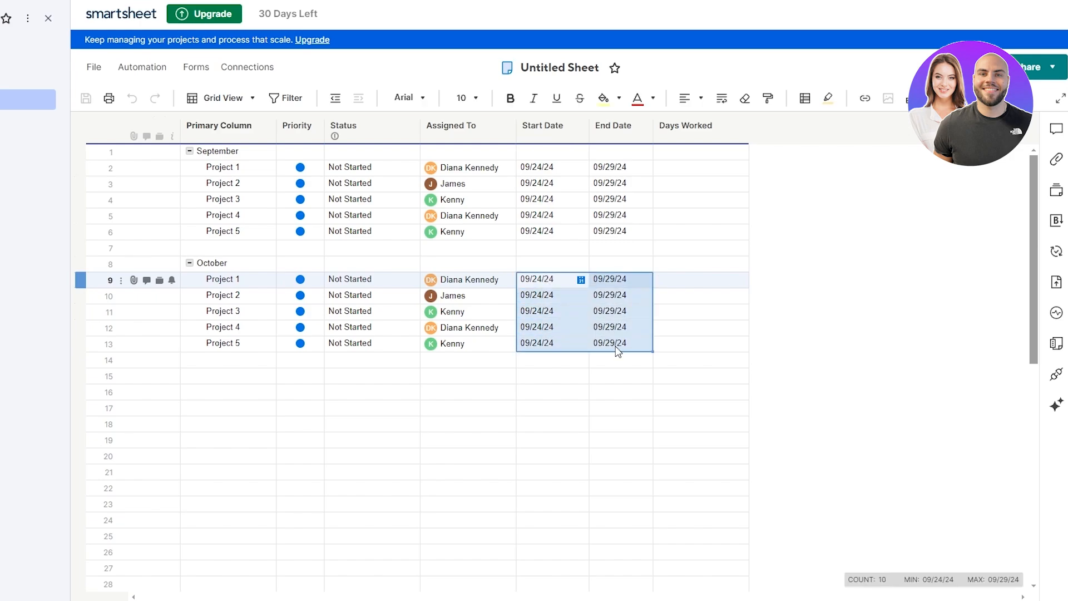
left_click(858, 304)
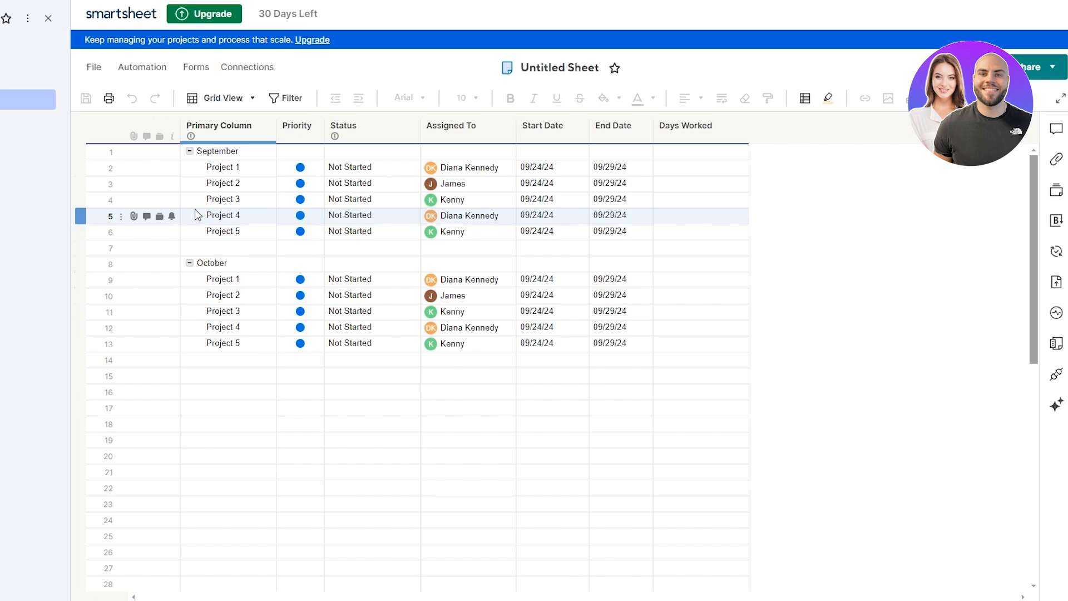
left_click(248, 103)
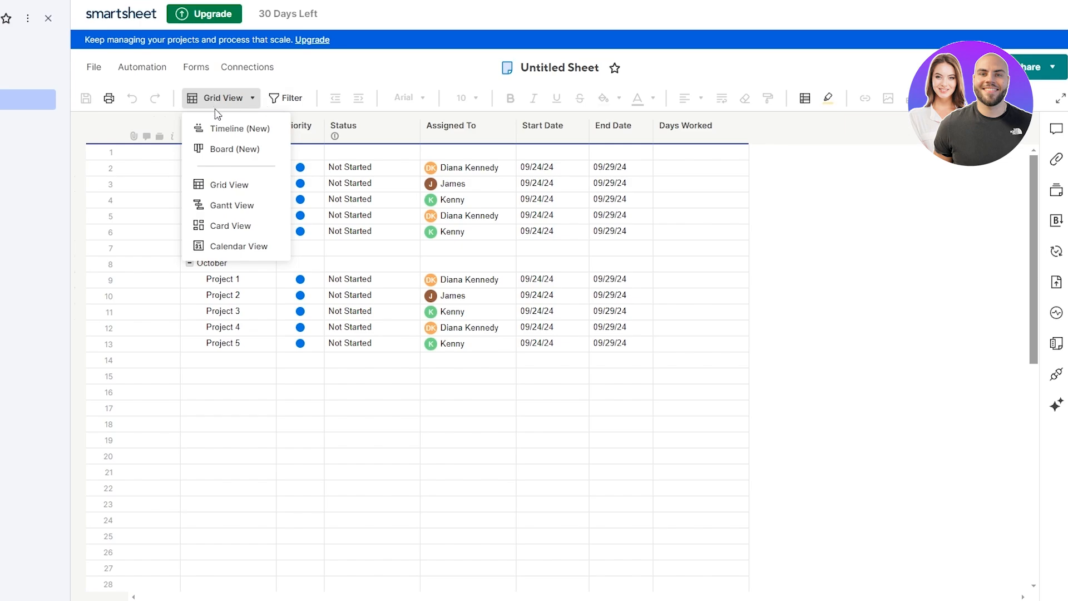
left_click(234, 205)
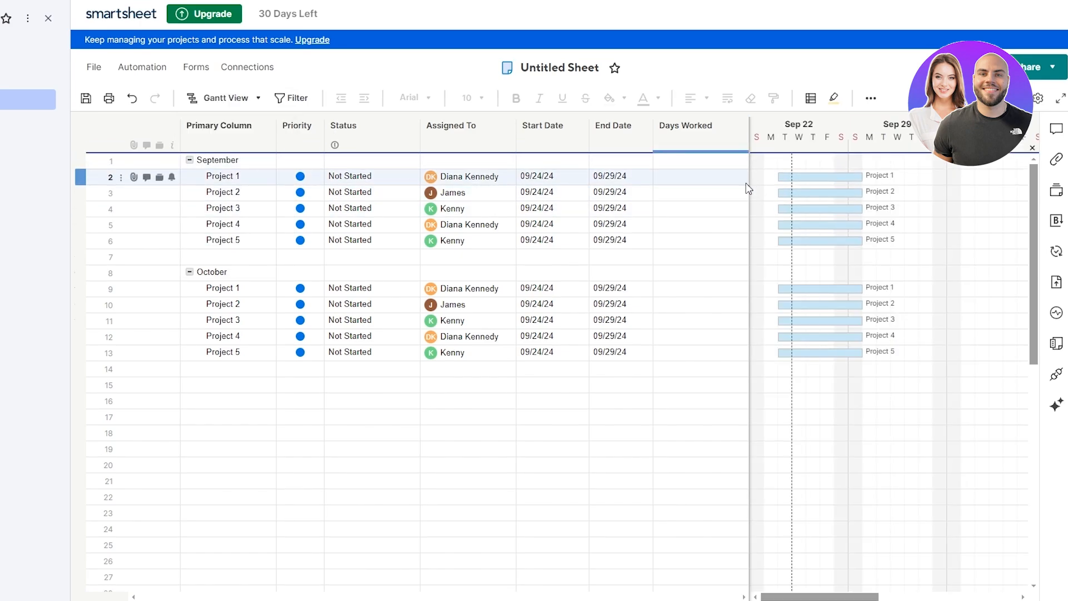
Step: Set September's Project 1 to start 09/01/24 and end 09/02/24
left_click_drag(748, 186, 677, 186)
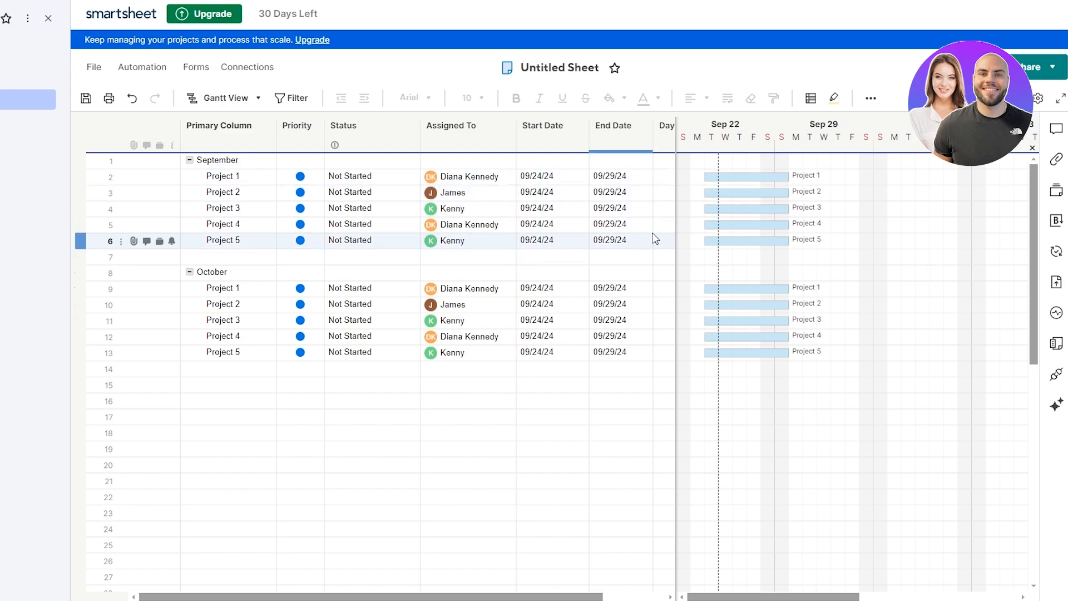
left_click(620, 184)
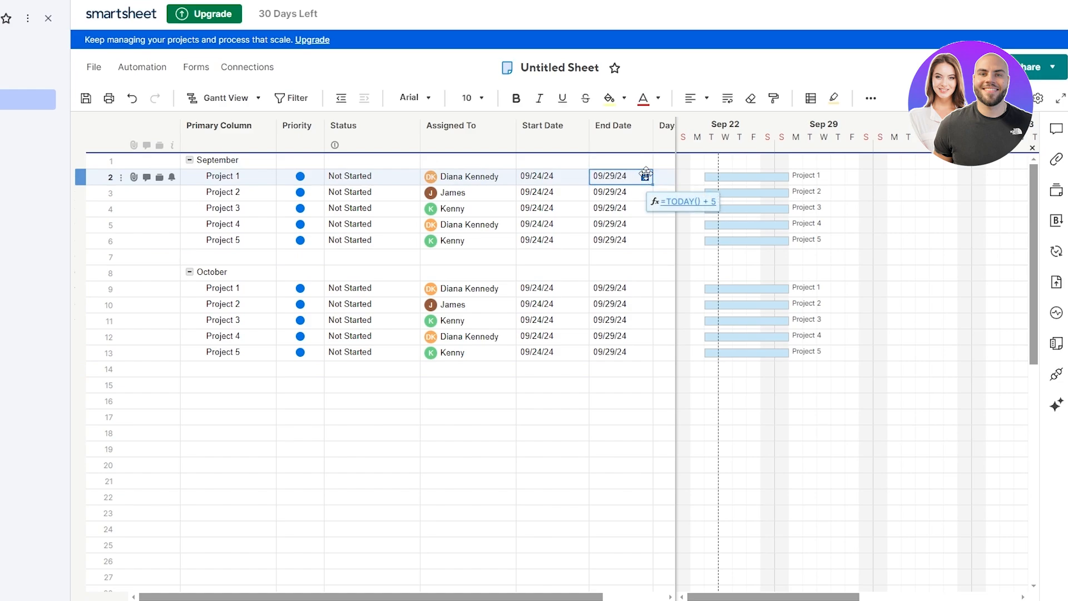
left_click(644, 177)
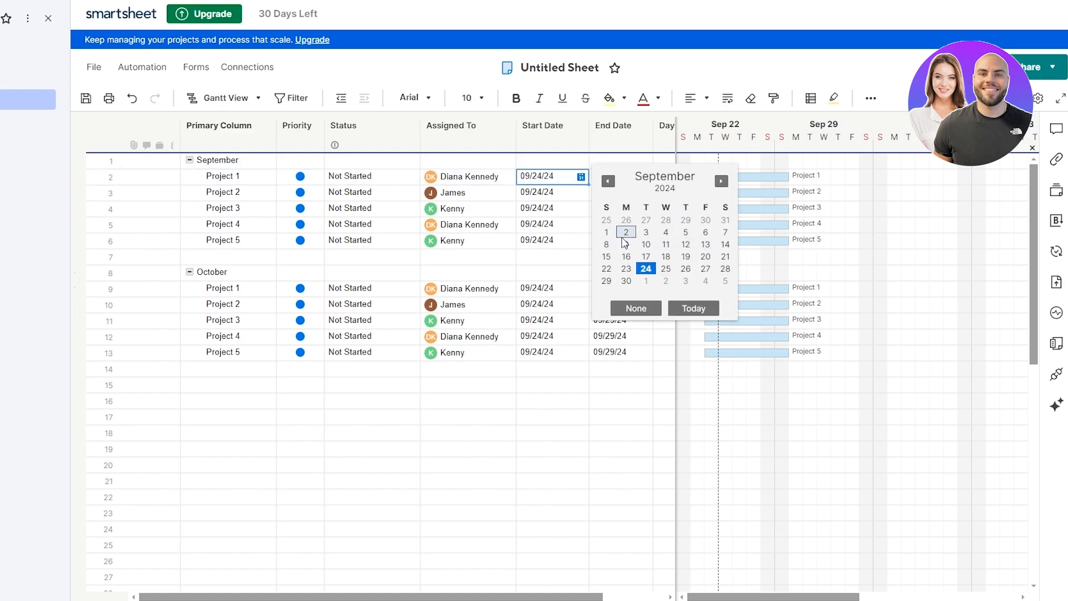
left_click(606, 232)
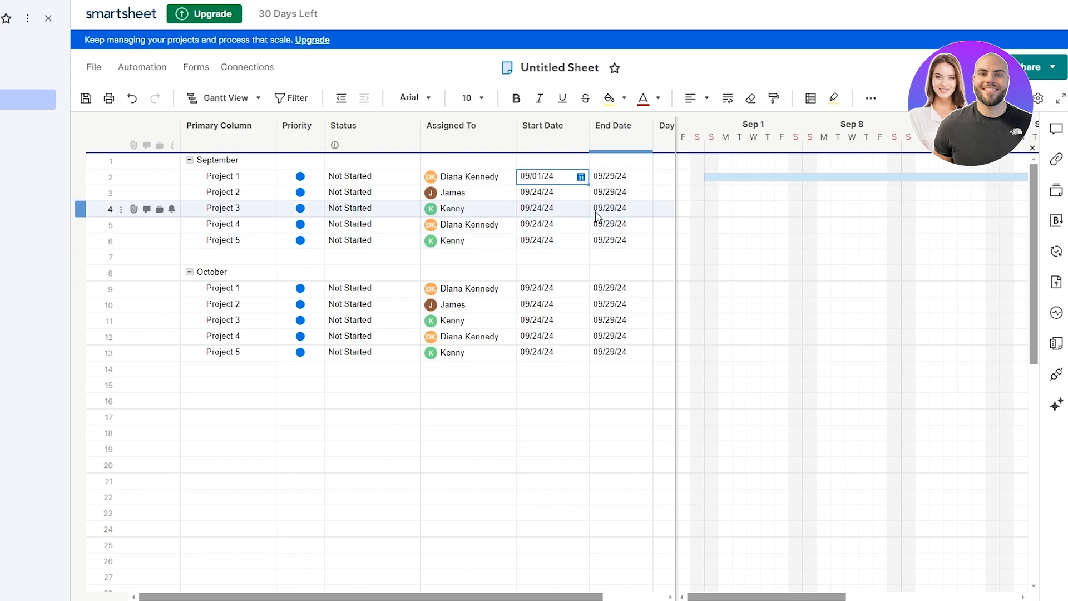
left_click(628, 177)
left_click(644, 177)
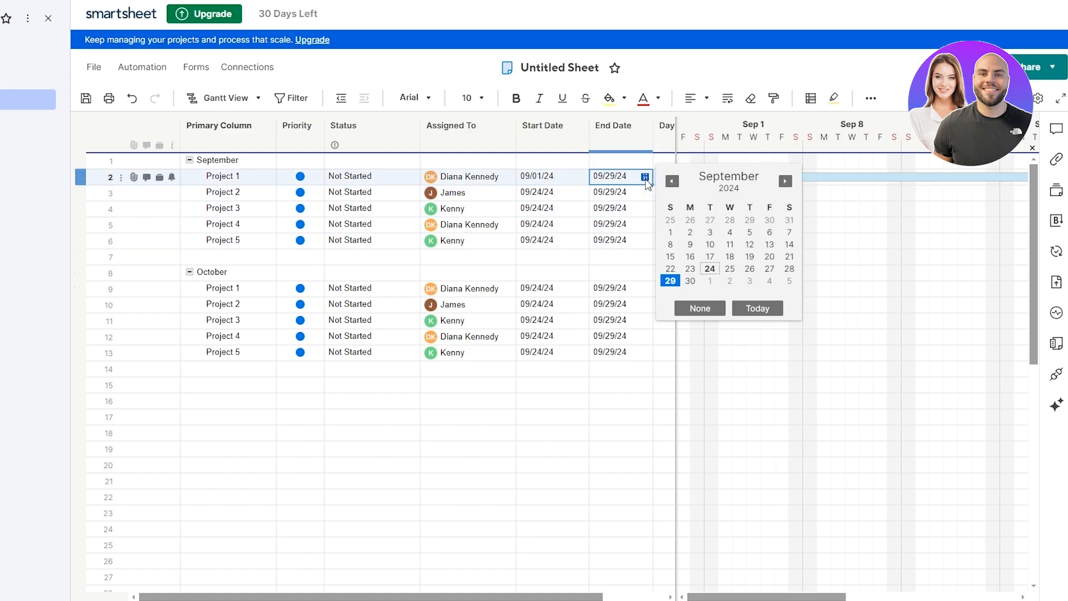
left_click(690, 232)
Step: Set September's Project 2 start date to 09/03/24, running through 09/04/24
left_click(567, 193)
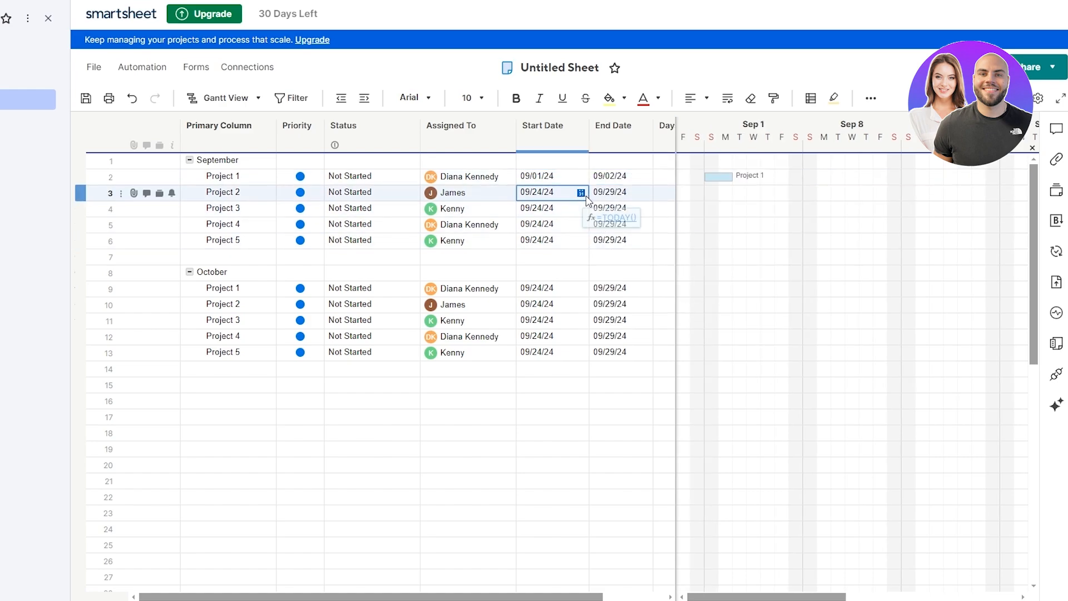
left_click(581, 192)
left_click(645, 248)
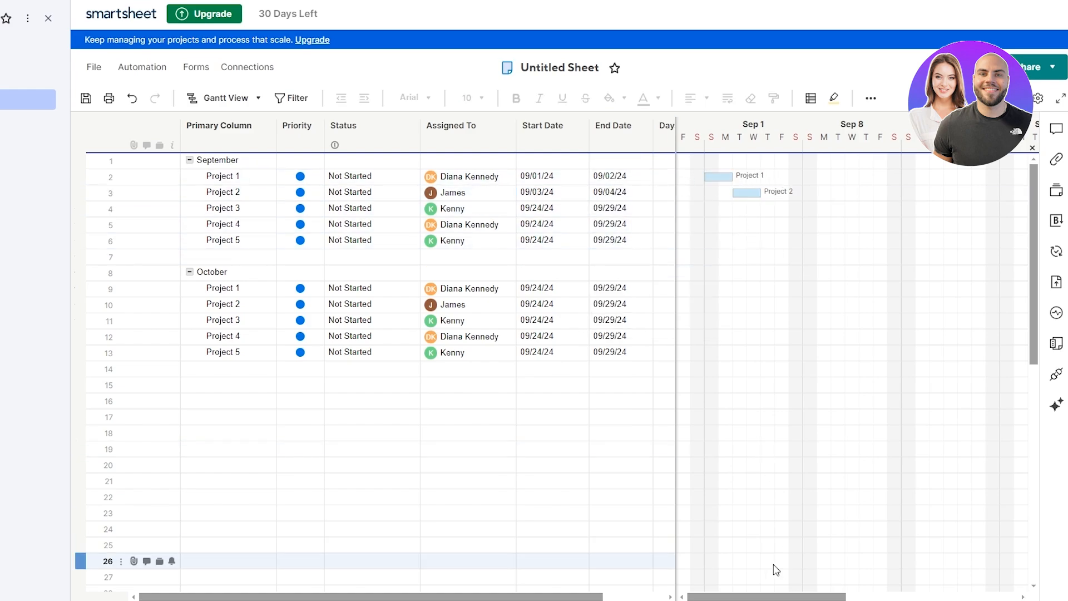
left_click_drag(759, 598, 853, 579)
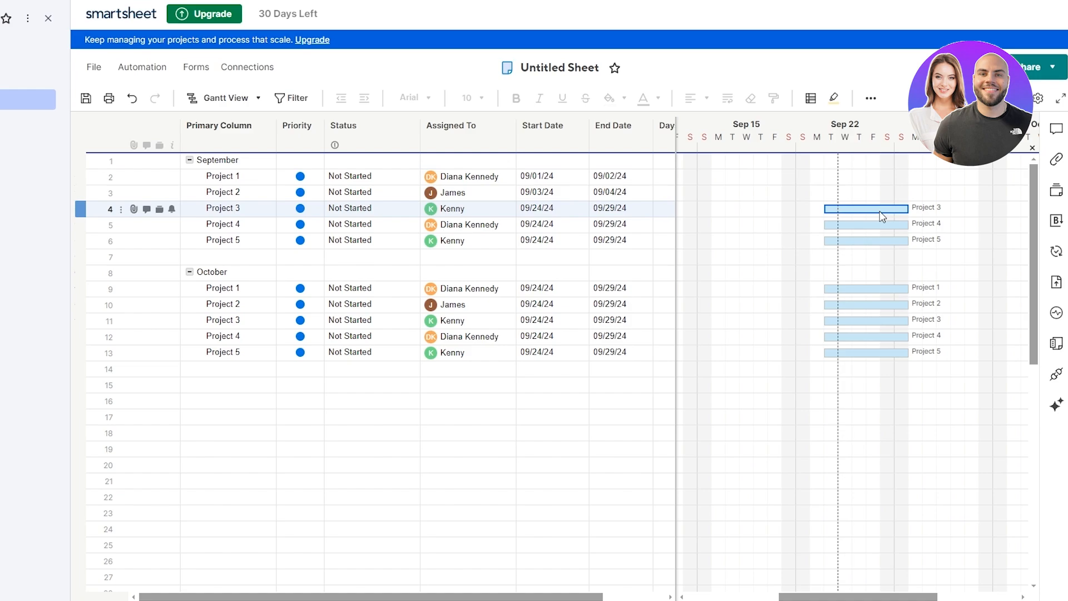
left_click(773, 239)
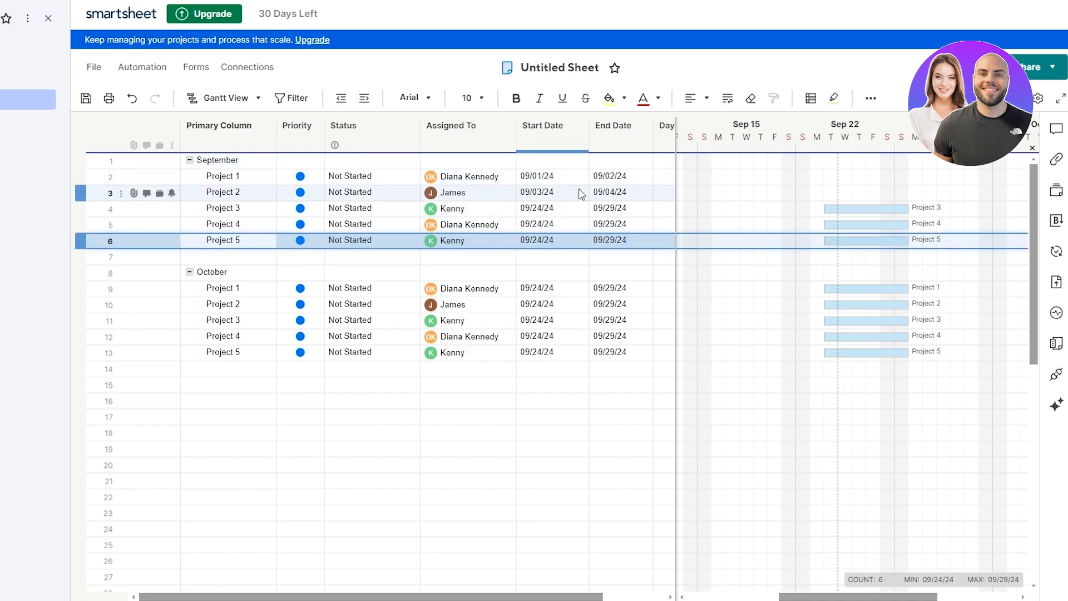
left_click(876, 304)
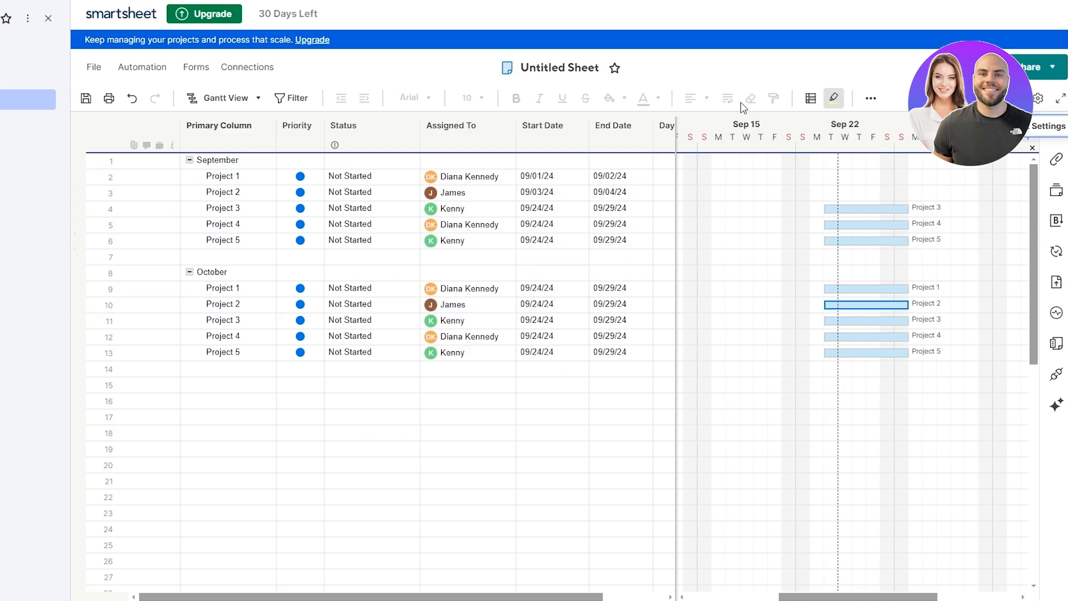
Step: Check Dependencies enabled in Project Settings and accept the added-columns notice
left_click(48, 19)
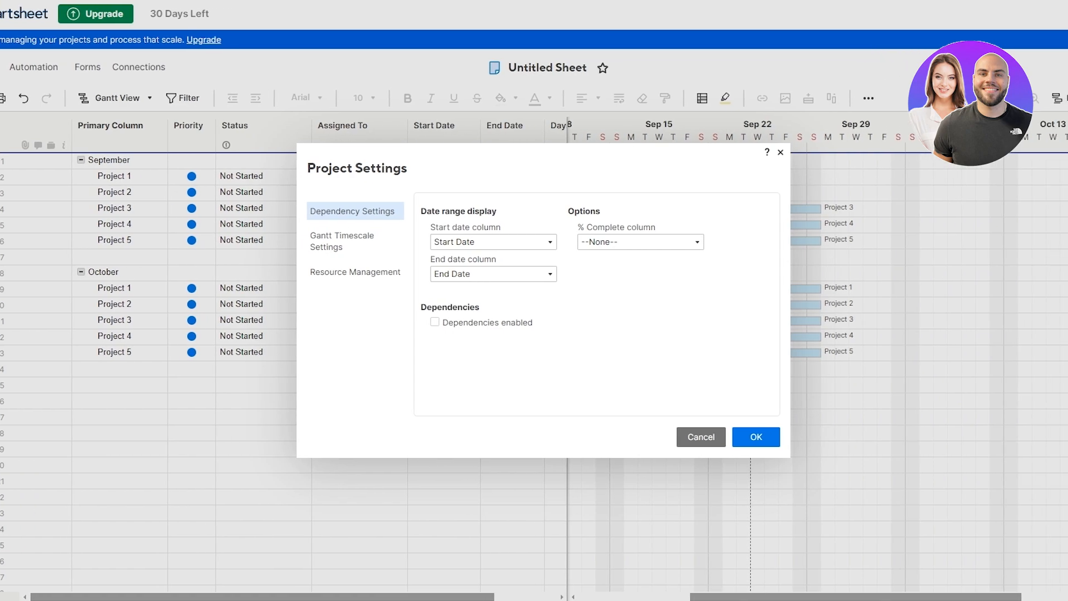
left_click(447, 323)
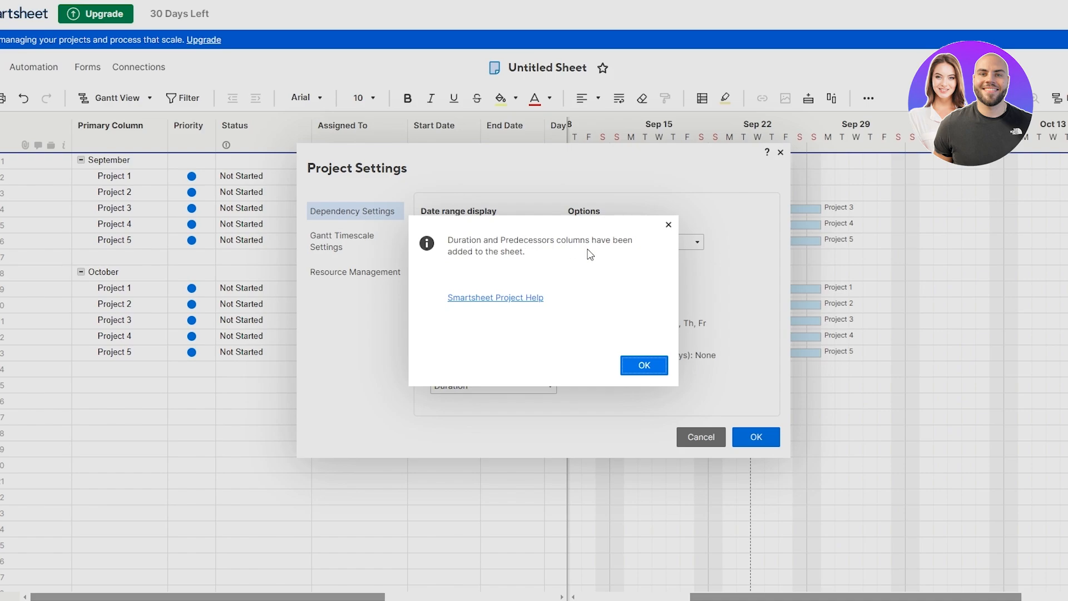
left_click(643, 366)
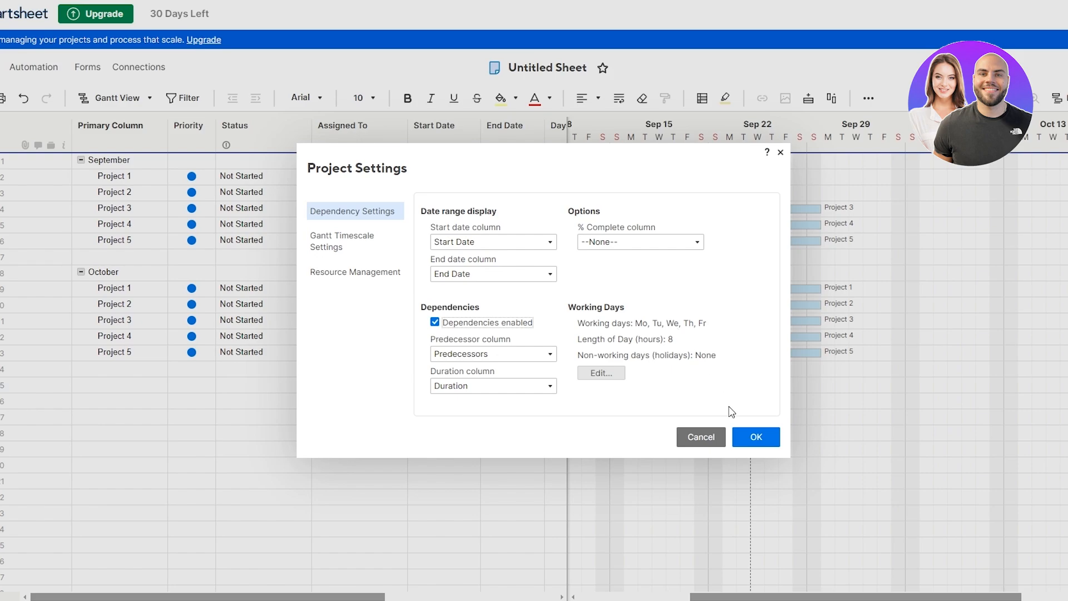
left_click(754, 436)
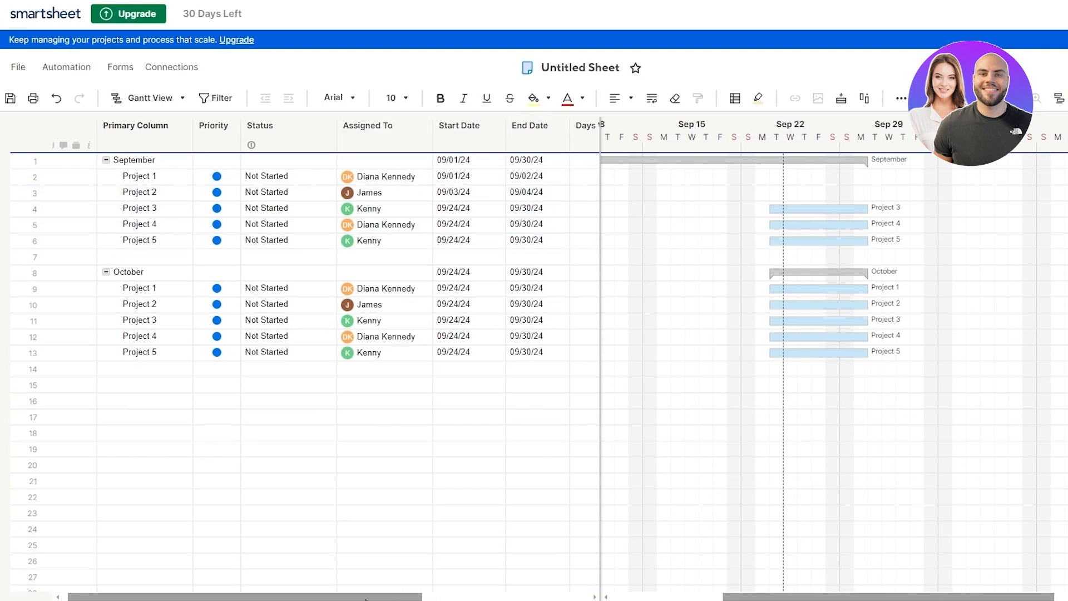
Step: Drag the Predecessors column from the far right to just before Assigned To
left_click_drag(366, 599, 533, 598)
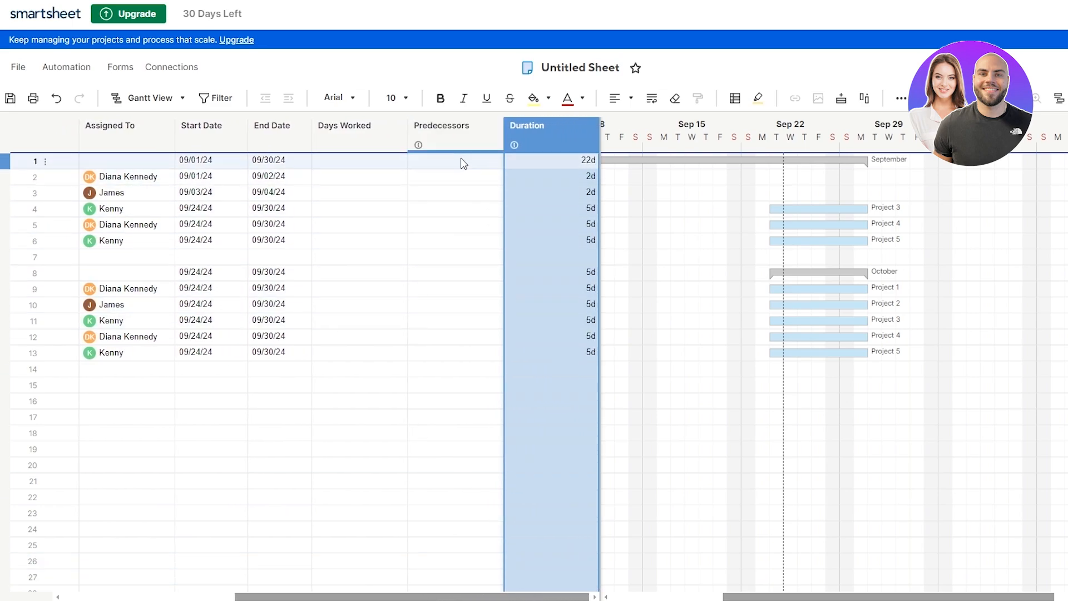
left_click(422, 136)
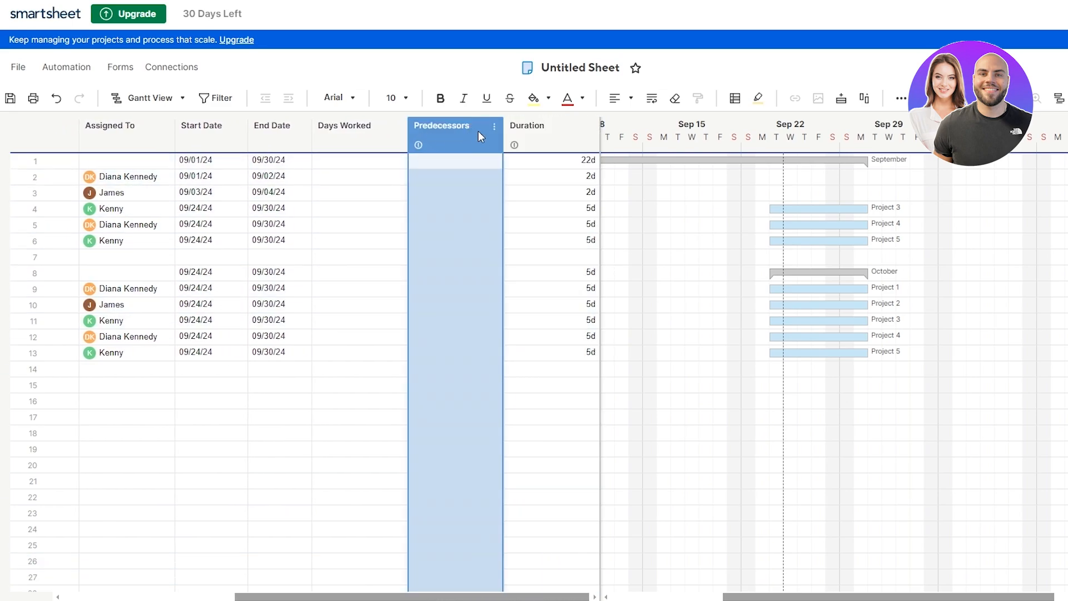
left_click_drag(474, 131, 118, 134)
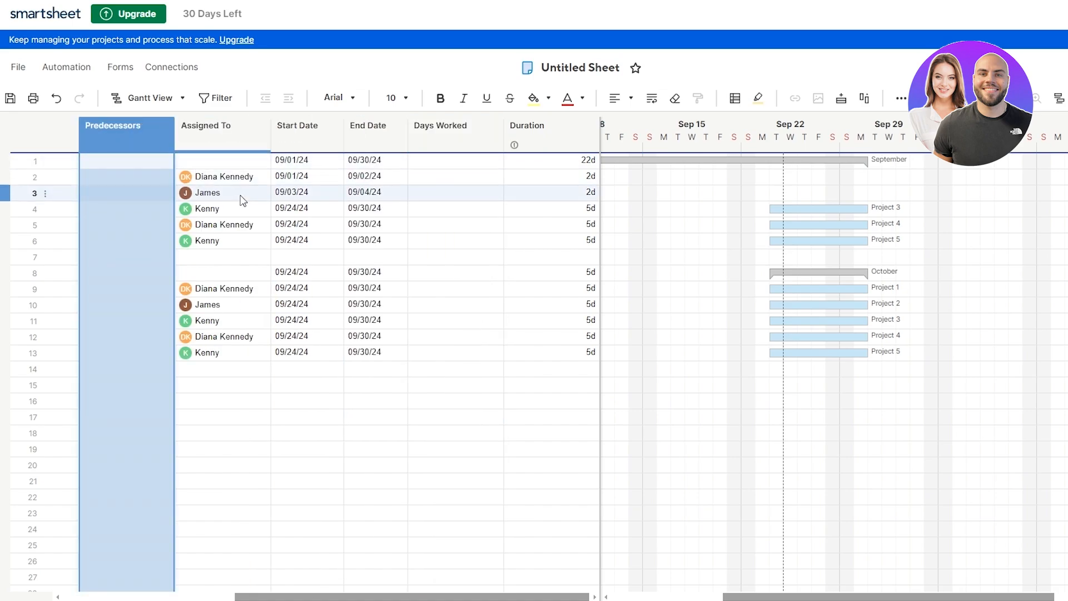
left_click_drag(381, 599, 209, 599)
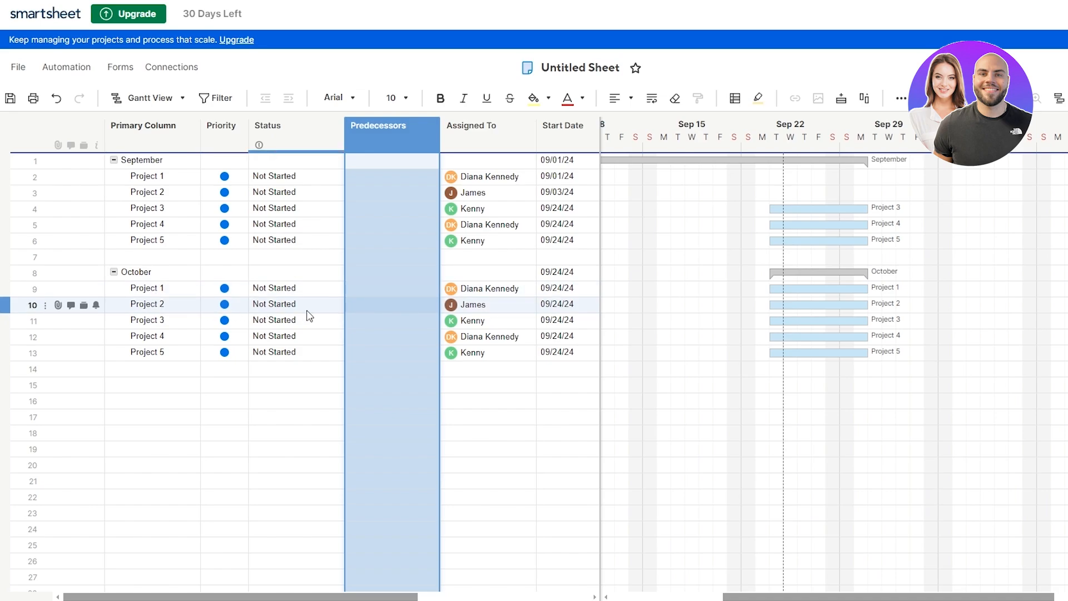
Step: Give October Project 2 a Start-to-Finish predecessor on row 9 (9SF) in the predecessor editor
left_click(368, 308)
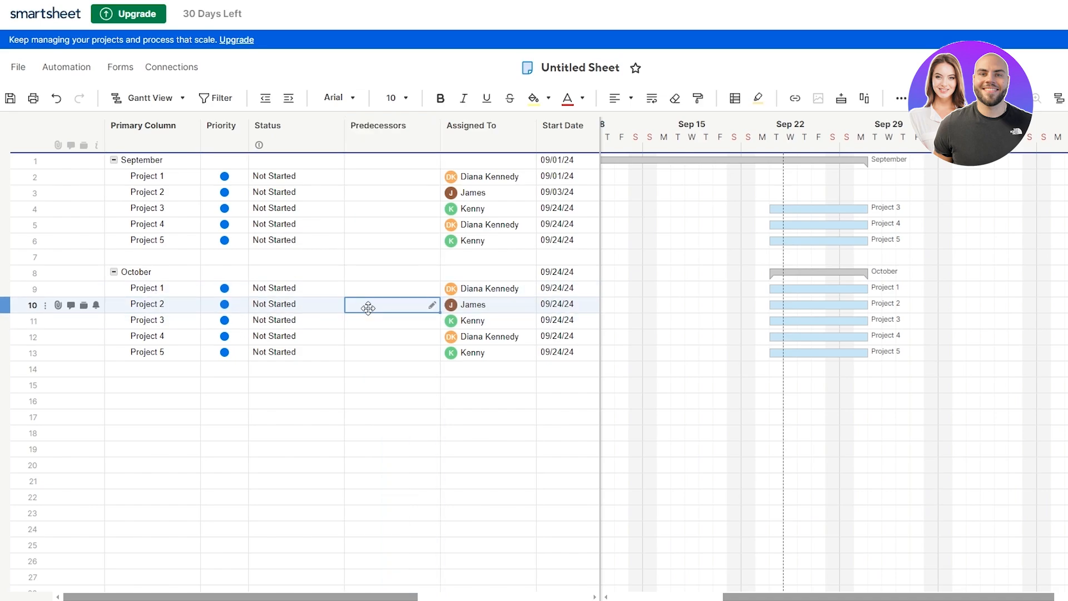
left_click(432, 306)
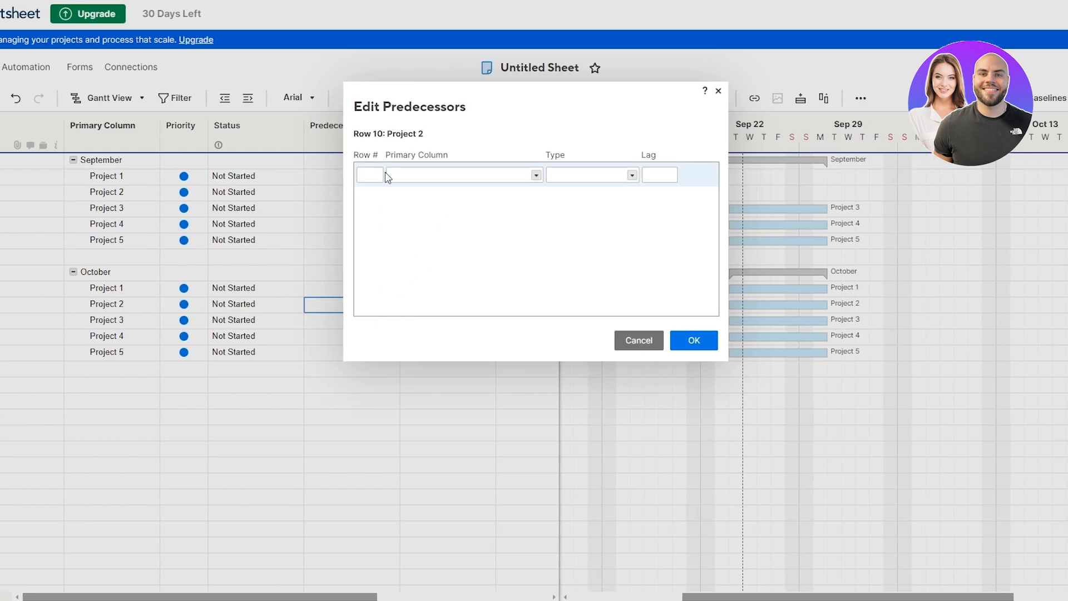
left_click(535, 176)
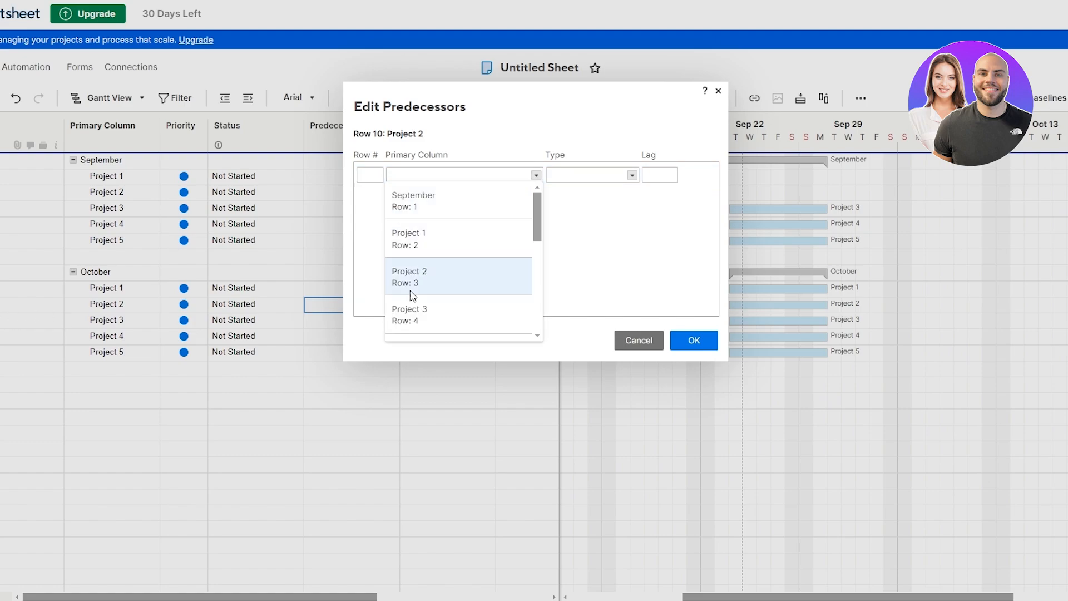
scroll(434, 273, "down", 6)
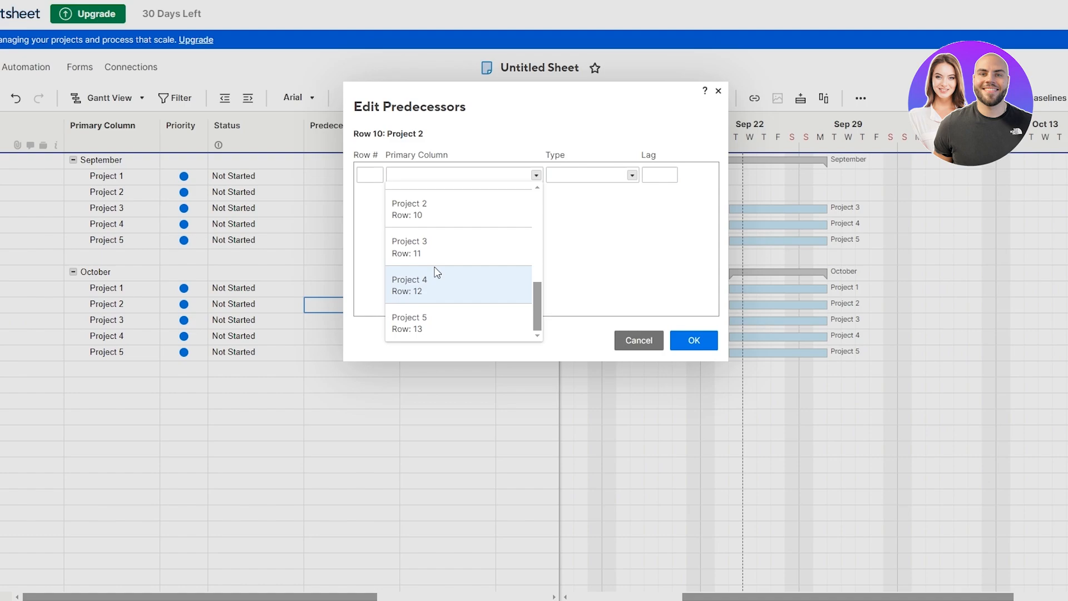
scroll(434, 278, "up", 2)
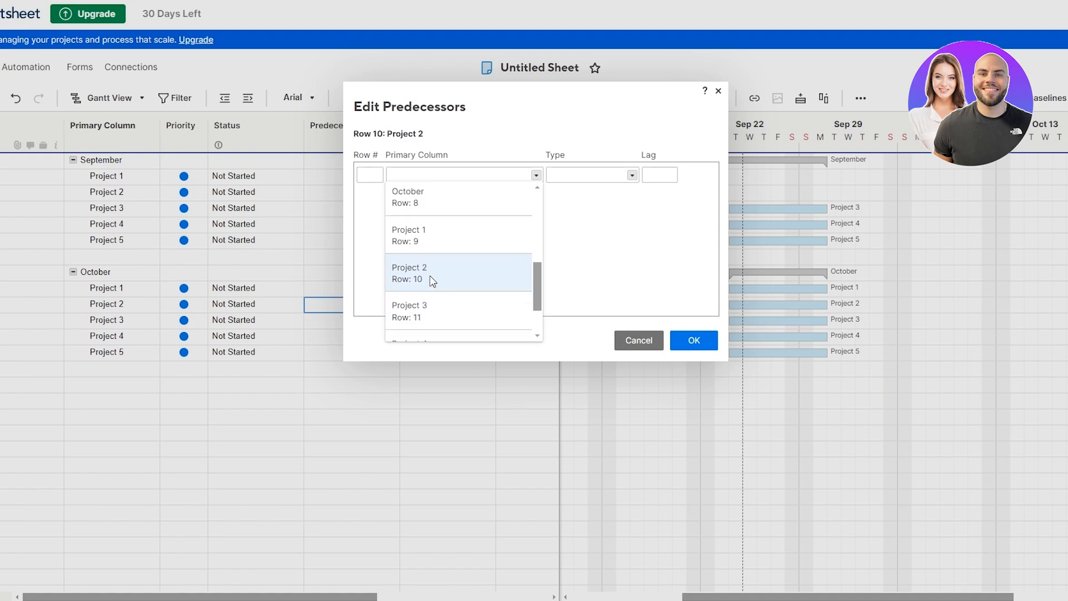
left_click(432, 276)
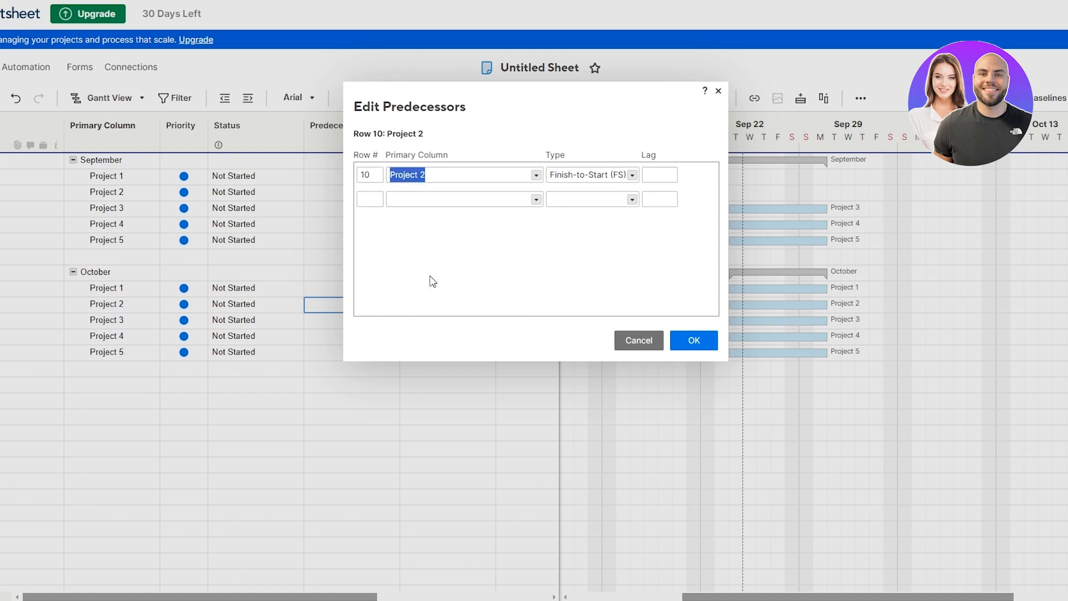
left_click(630, 174)
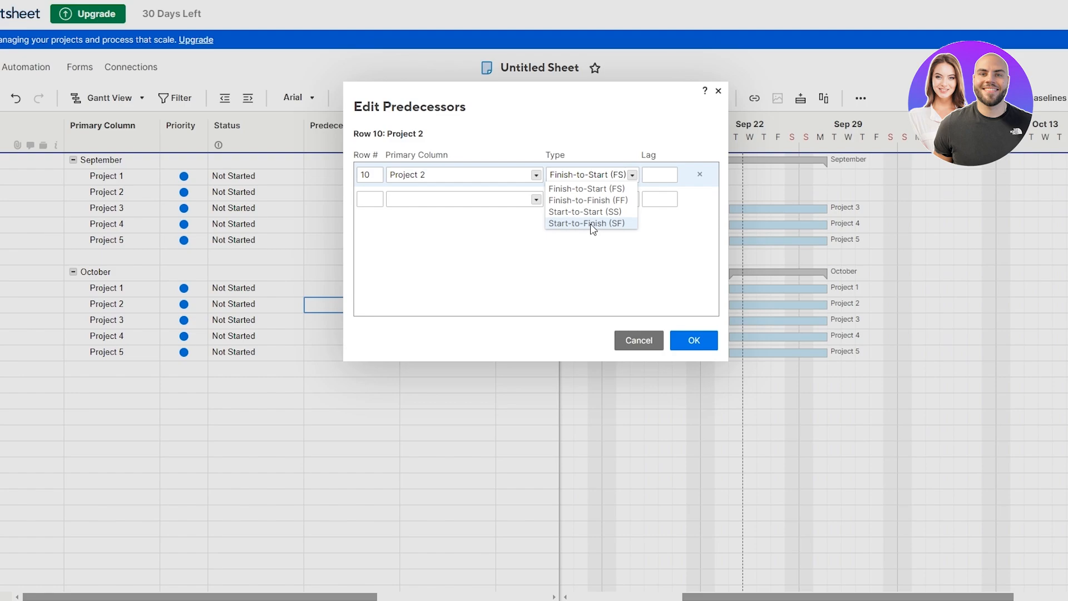
left_click(595, 189)
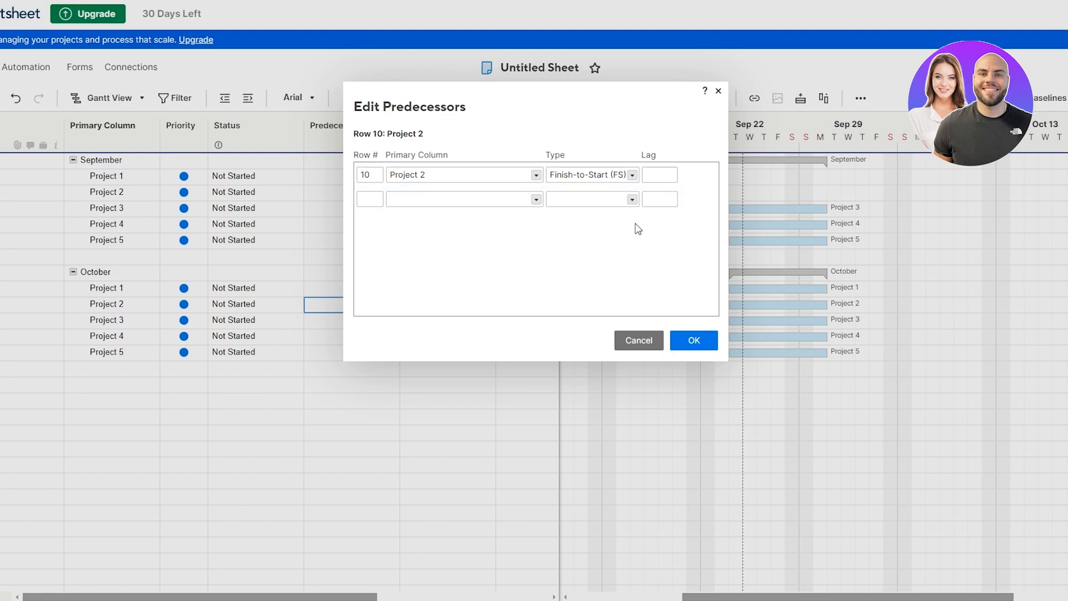
left_click(658, 174)
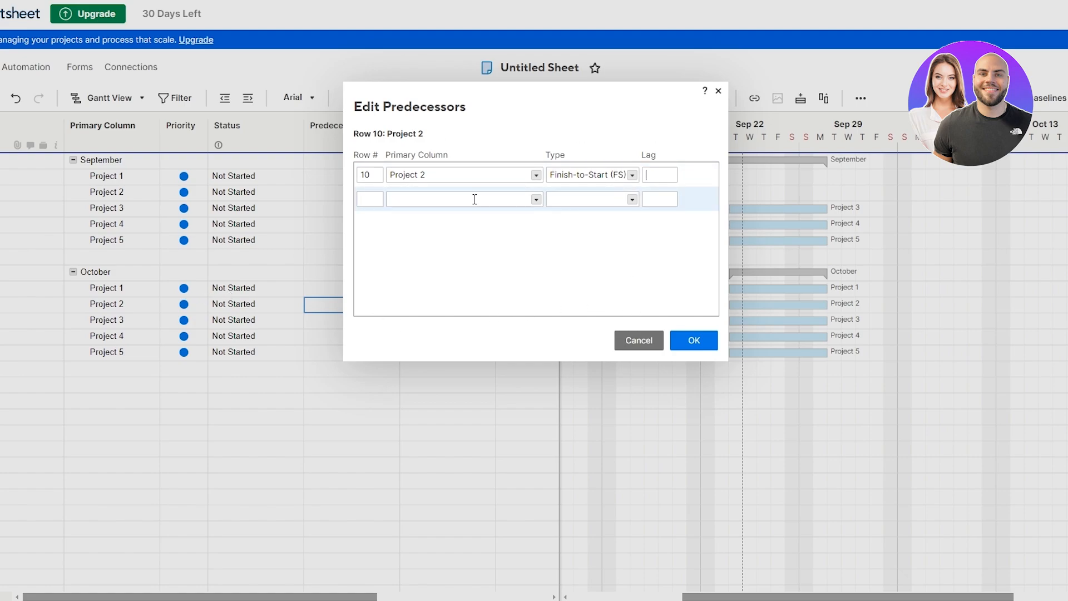
left_click(693, 342)
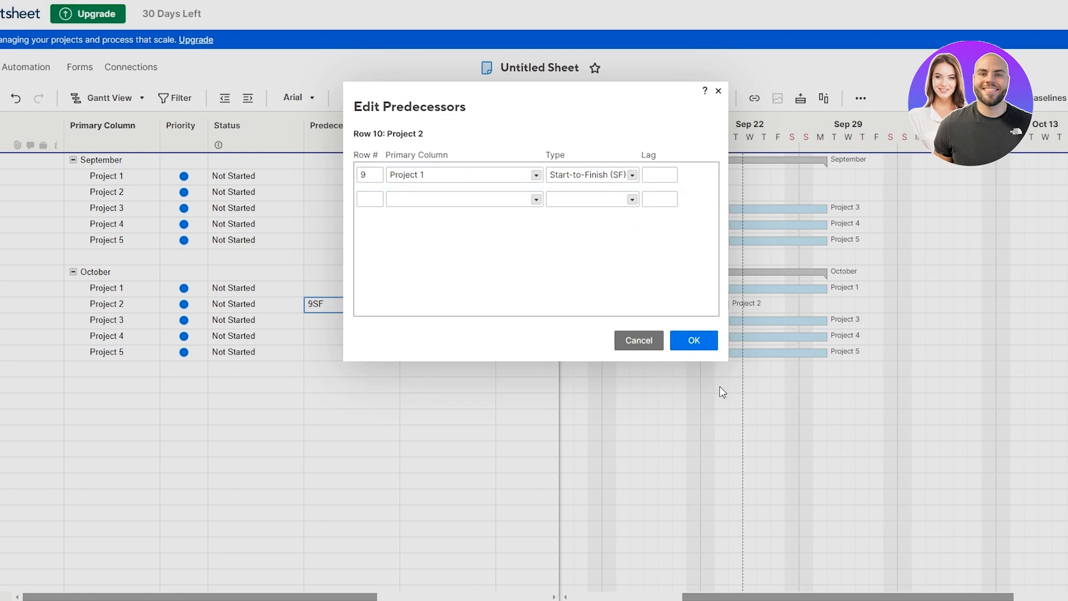
left_click(694, 340)
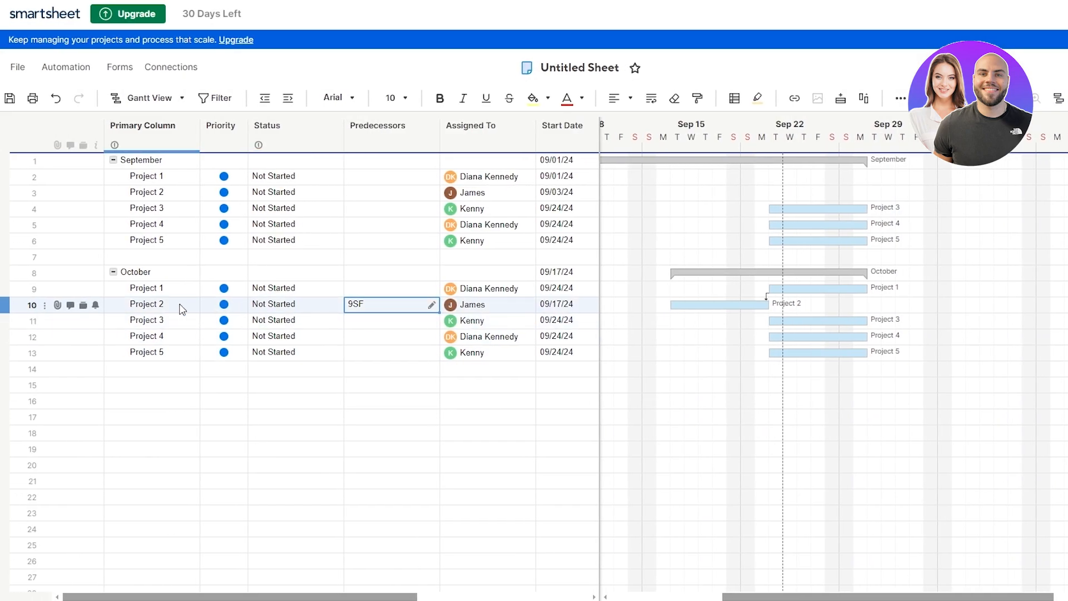
Step: Commit the 9SF entry, undo the last change, and set Project 3's predecessor to row 10
left_click(189, 295)
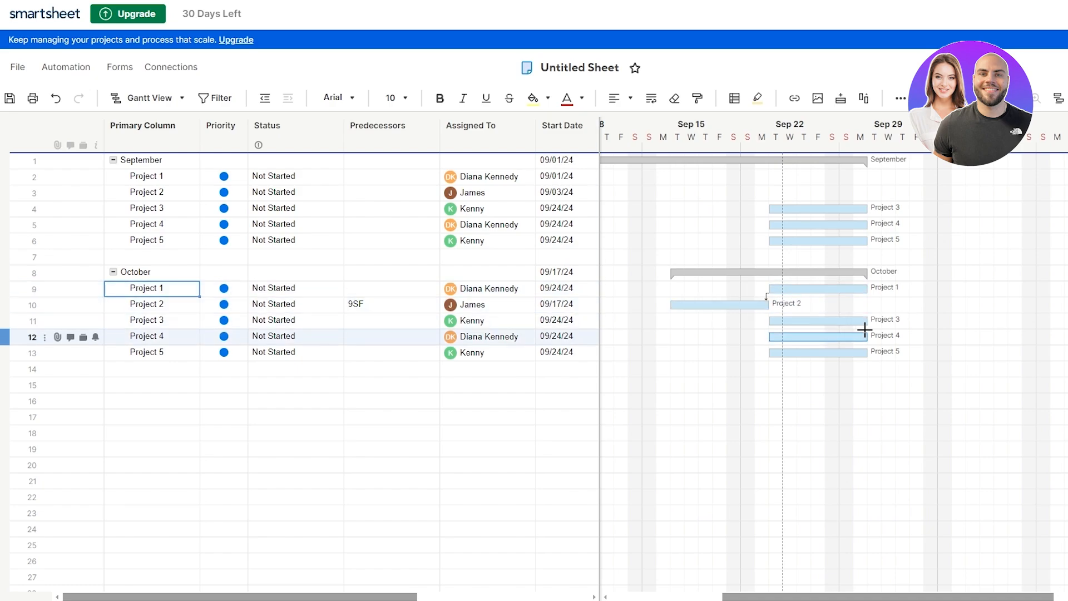
key("ctrl+z")
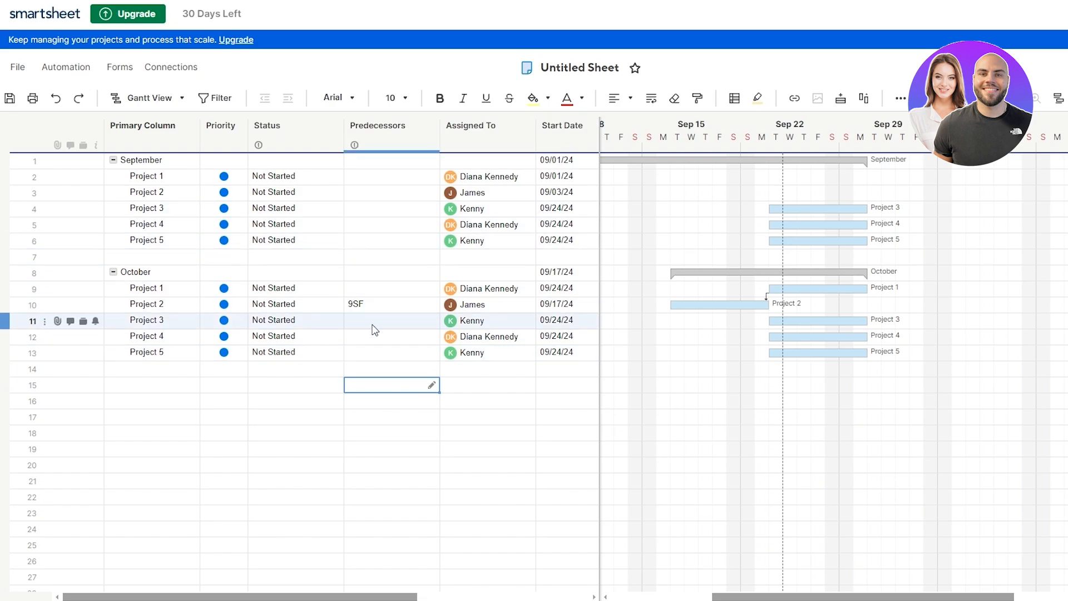
left_click(373, 326)
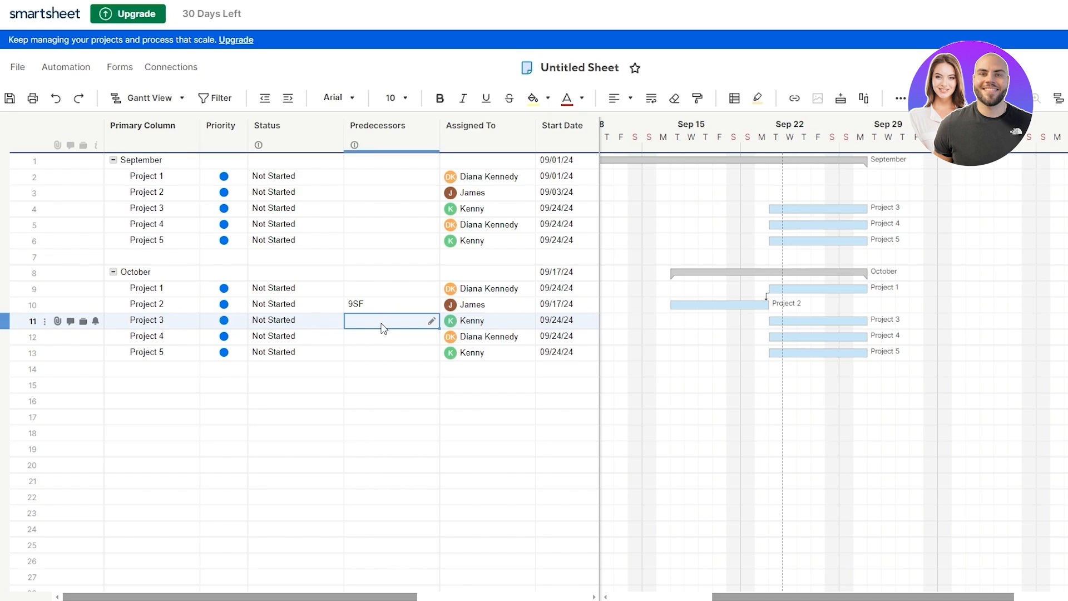
type("10")
left_click(481, 386)
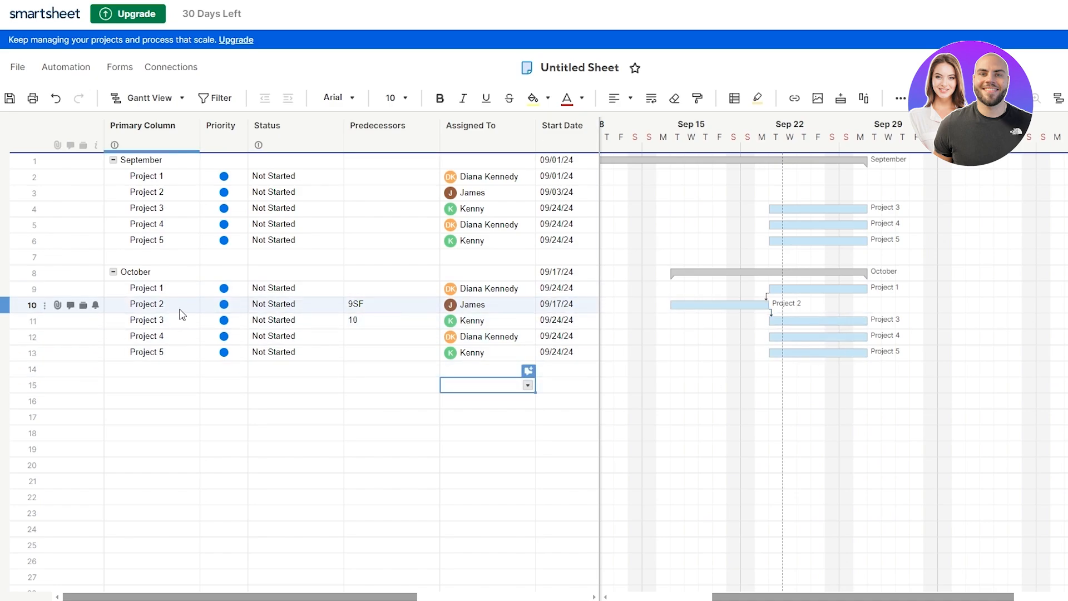
Step: Make October Project 4 follow row 11 and Project 5 follow row 12
left_click(347, 338)
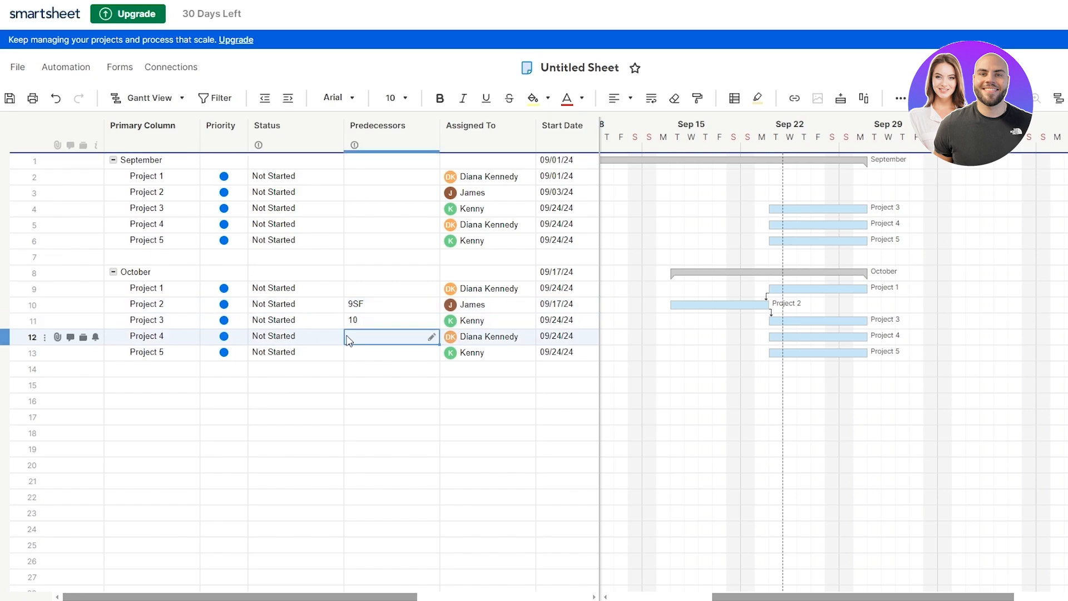
type("11")
left_click(367, 356)
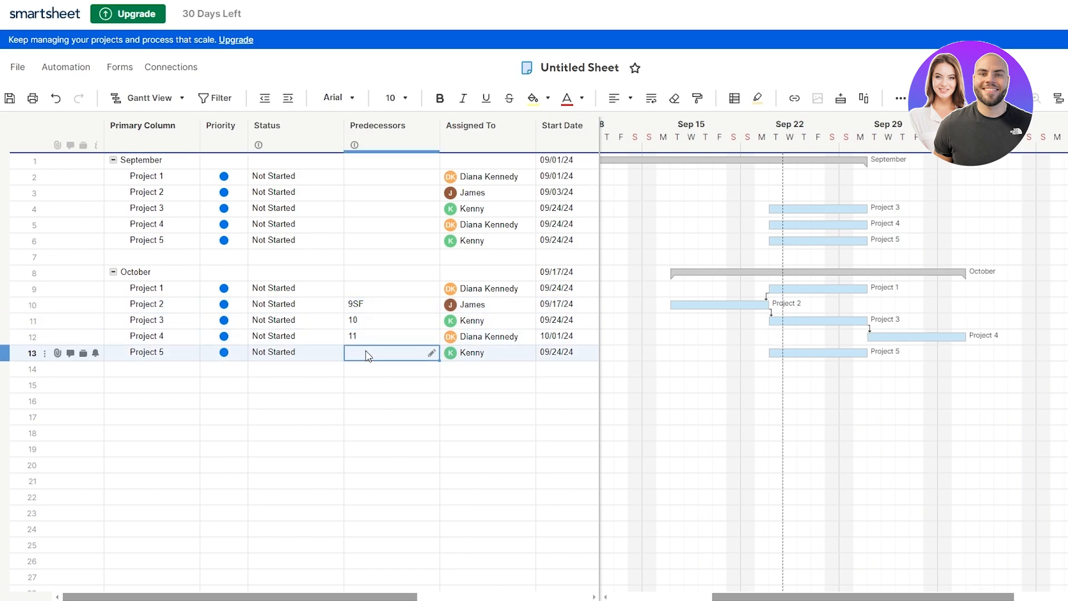
type("12")
left_click(370, 401)
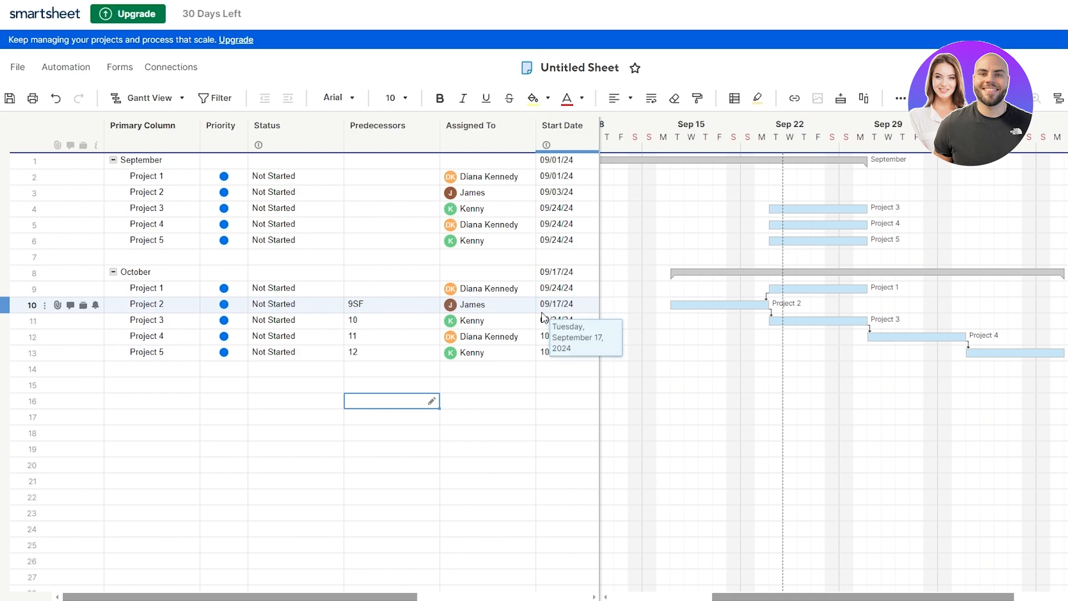
left_click(575, 273)
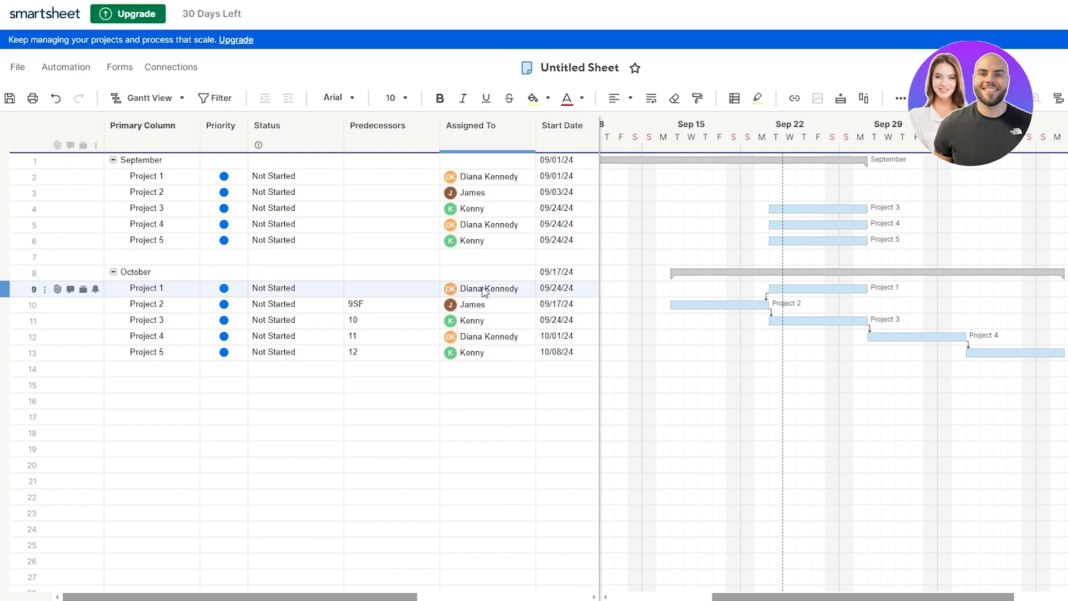
left_click_drag(370, 597, 415, 599)
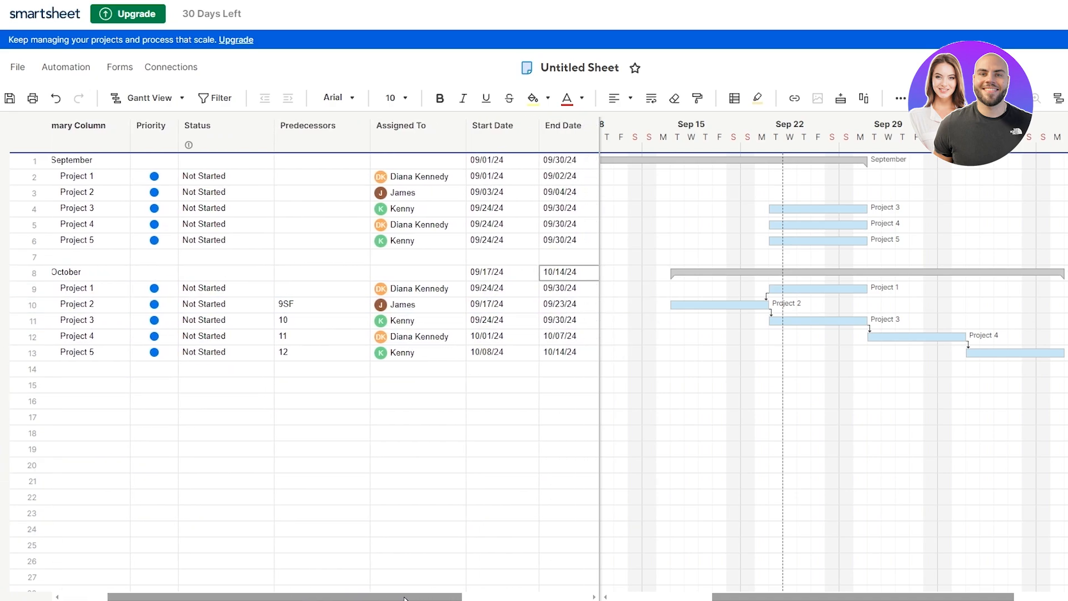
Step: Start October Project 1 on 10/01/24 using the calendar picker
left_click(504, 288)
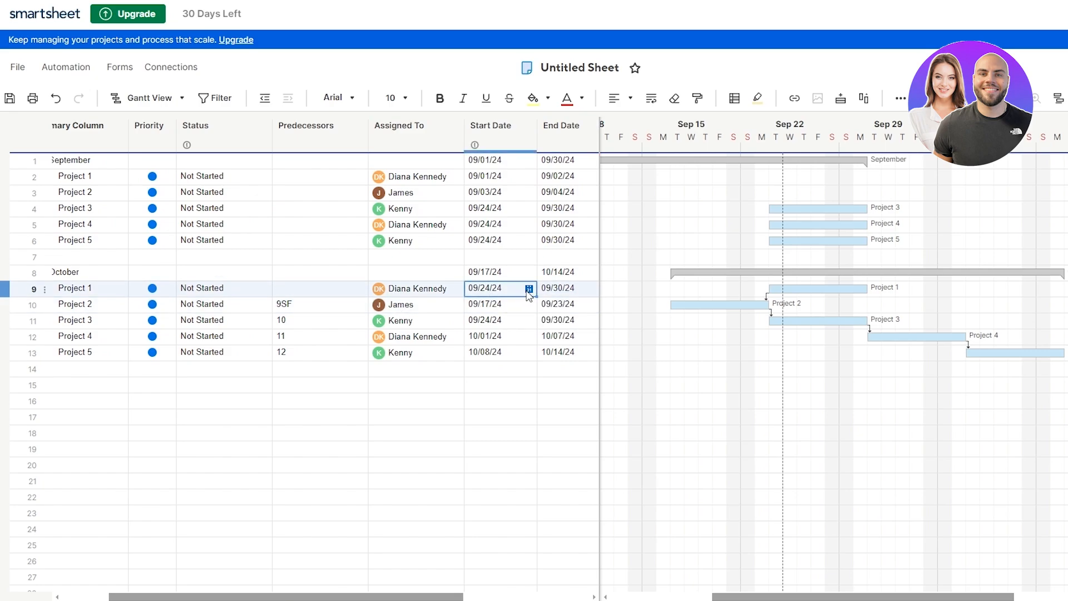
left_click(528, 289)
left_click(668, 293)
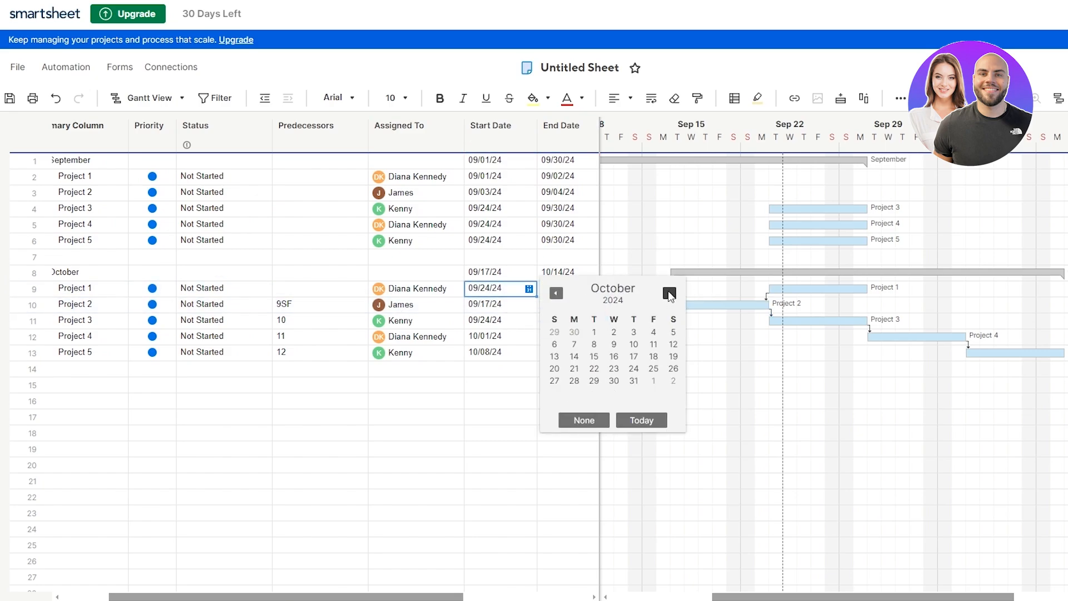
left_click(594, 332)
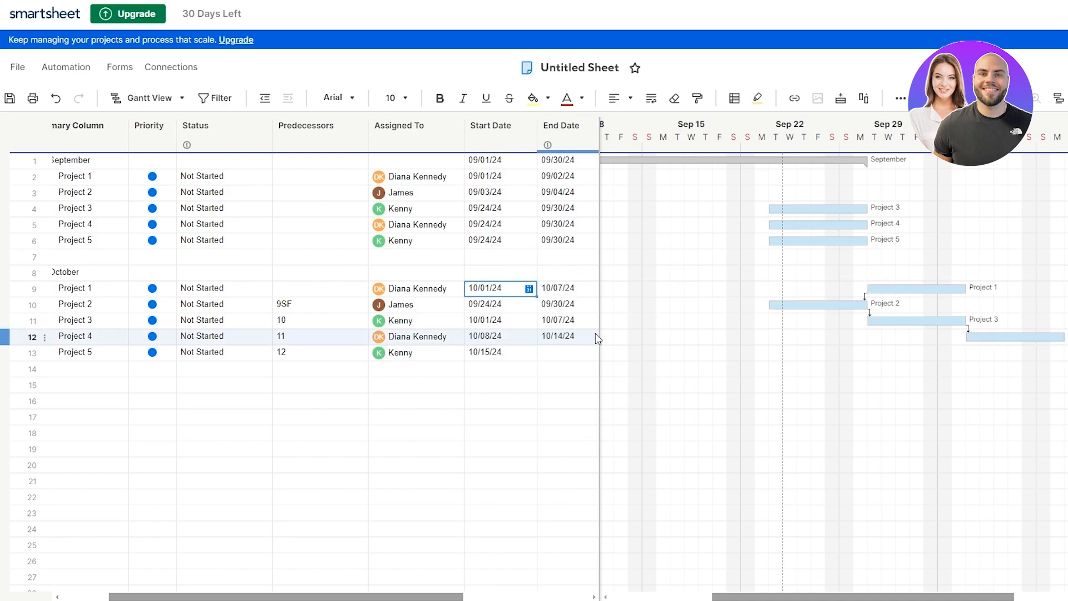
Step: End October Project 5 on October 31 using its End Date calendar
left_click(568, 357)
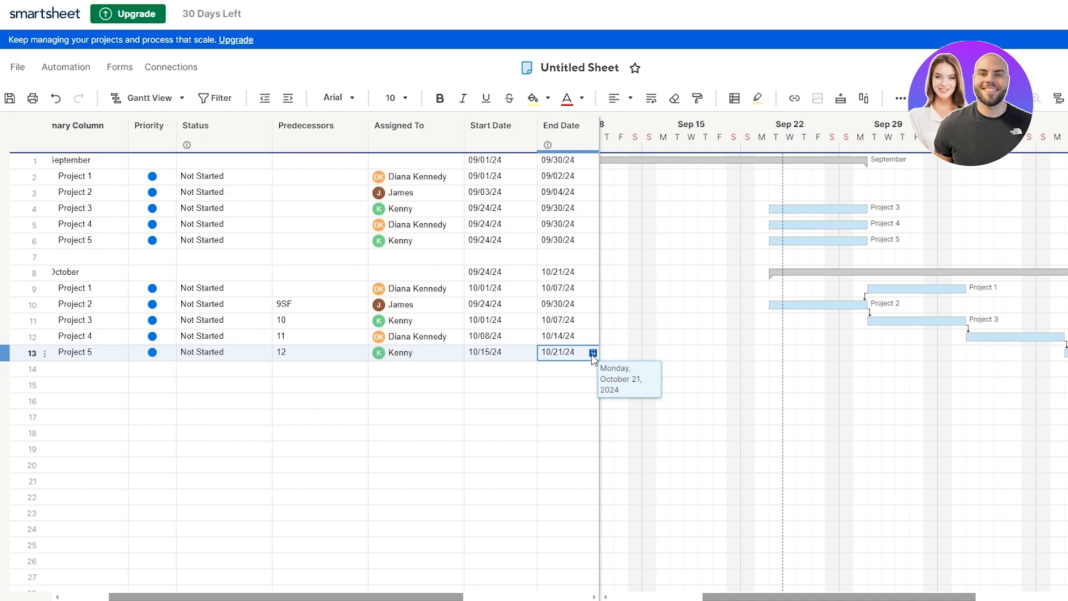
left_click(593, 354)
left_click(697, 444)
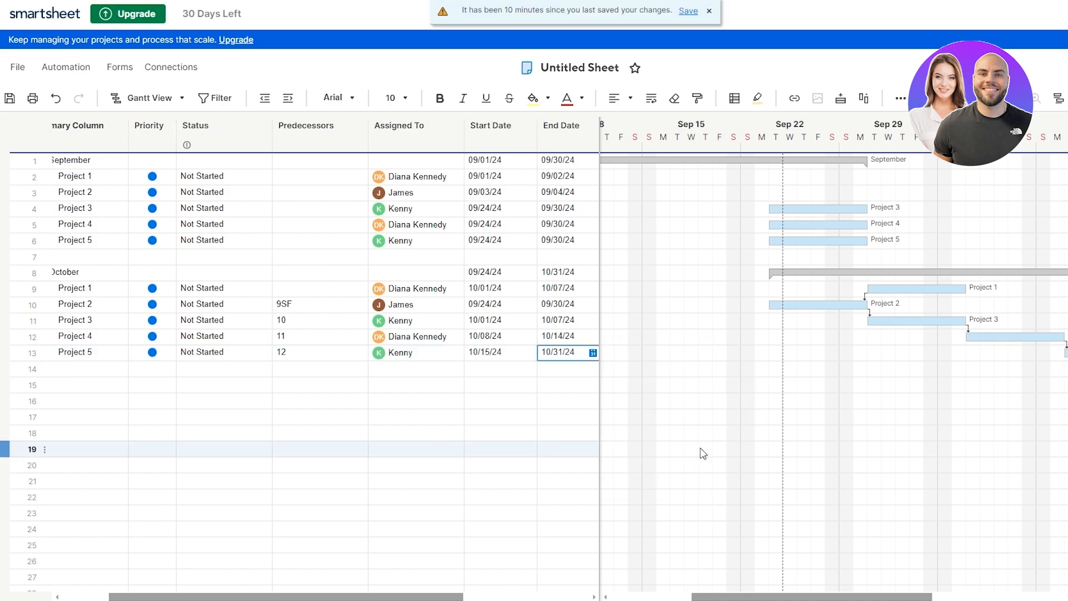
left_click_drag(799, 598, 959, 565)
left_click(861, 386)
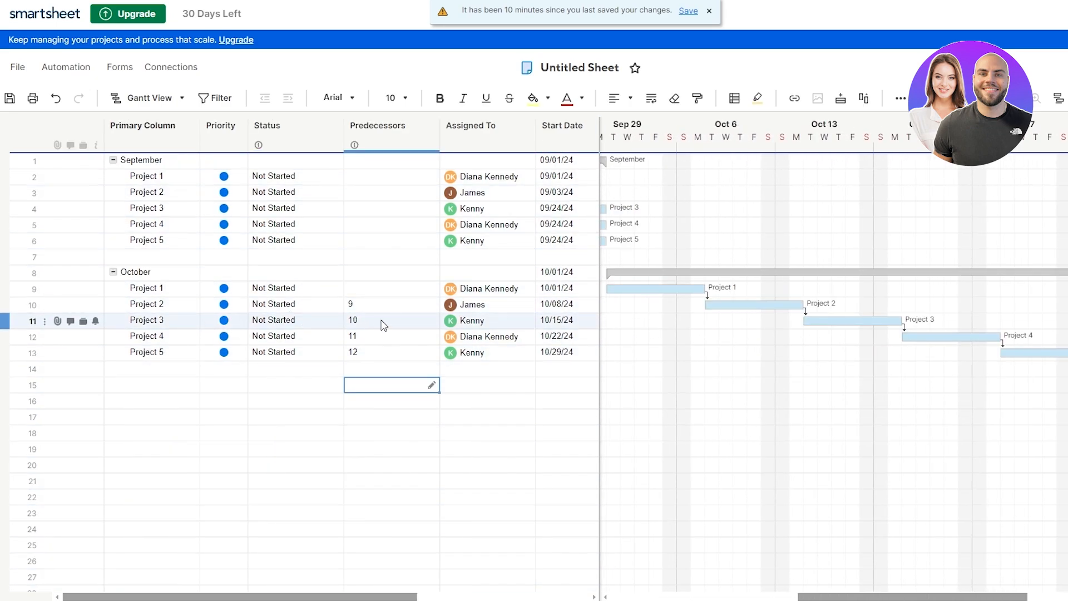
Step: Review the predecessors of October Projects 2 through 5
left_click(371, 304)
left_click(370, 321)
left_click(367, 339)
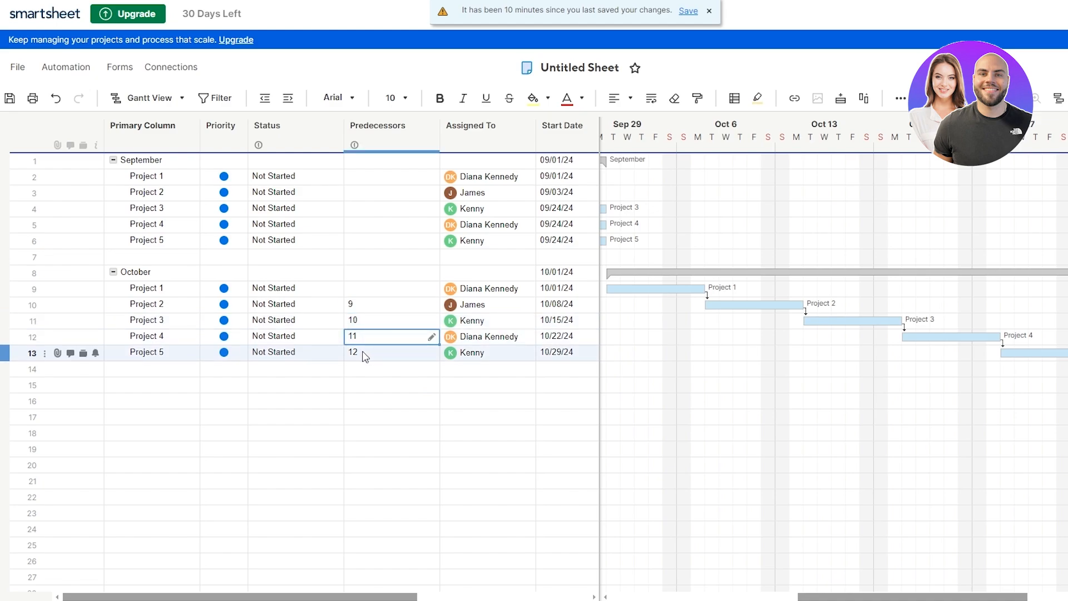
left_click(364, 352)
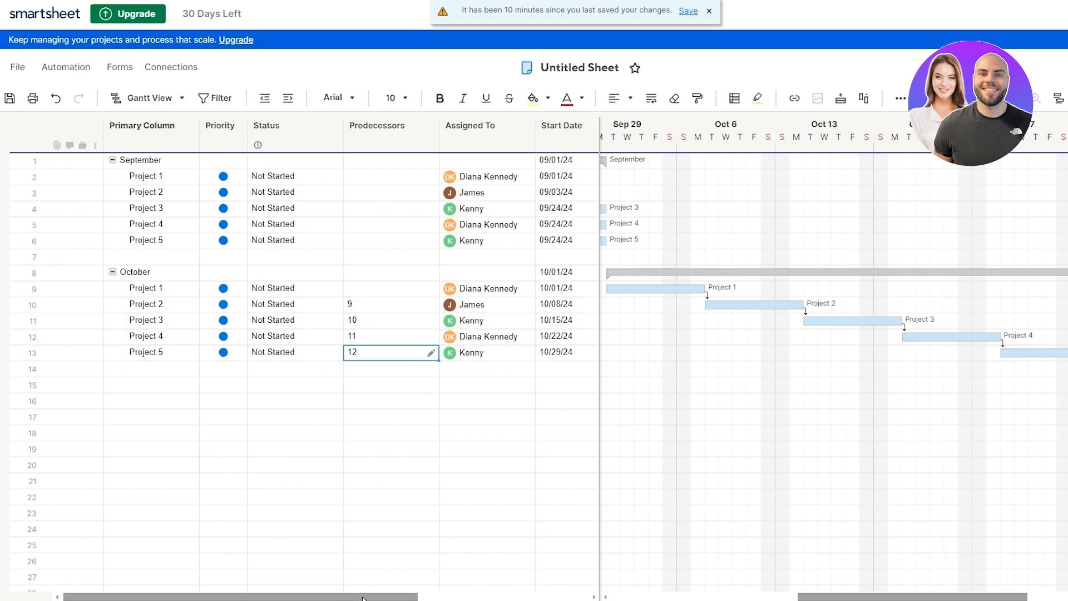
left_click_drag(358, 596, 426, 596)
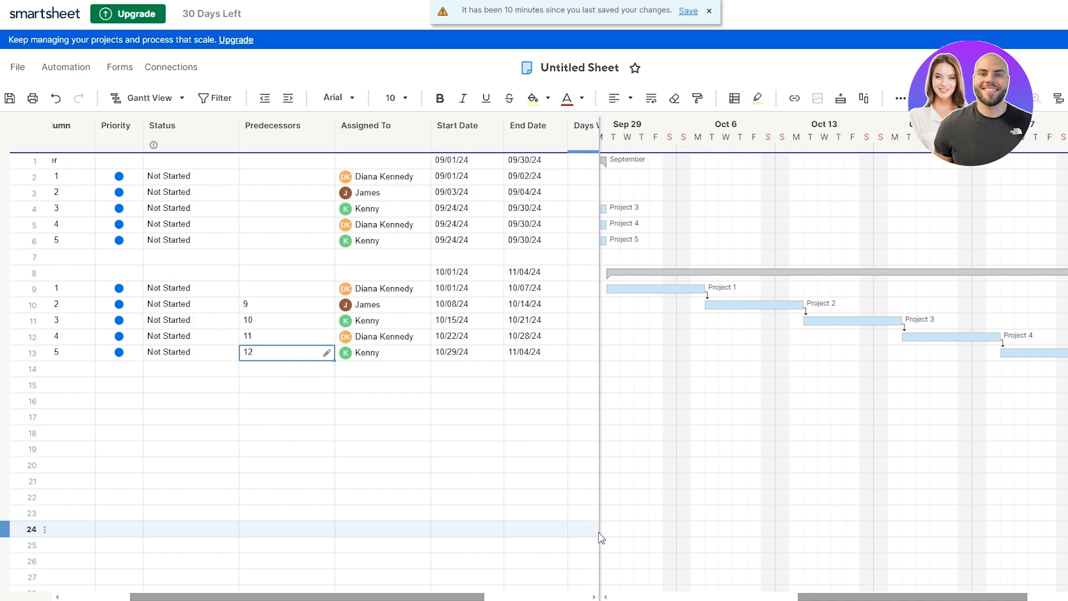
left_click_drag(405, 597, 338, 597)
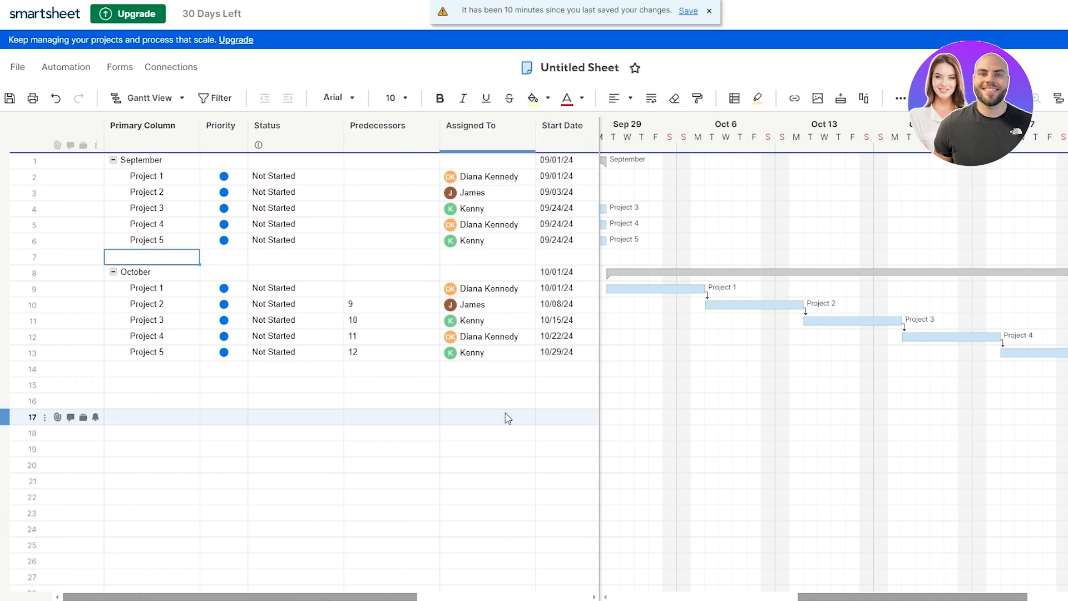
Step: Name the blank task in row 7 'Go Live'
left_click(141, 259)
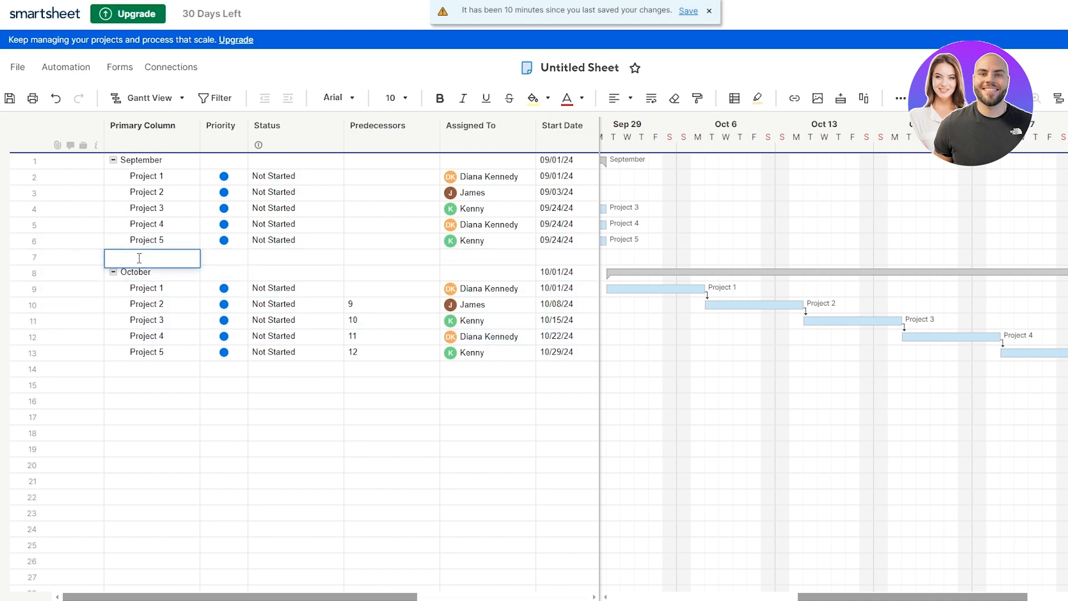
type("Go Live")
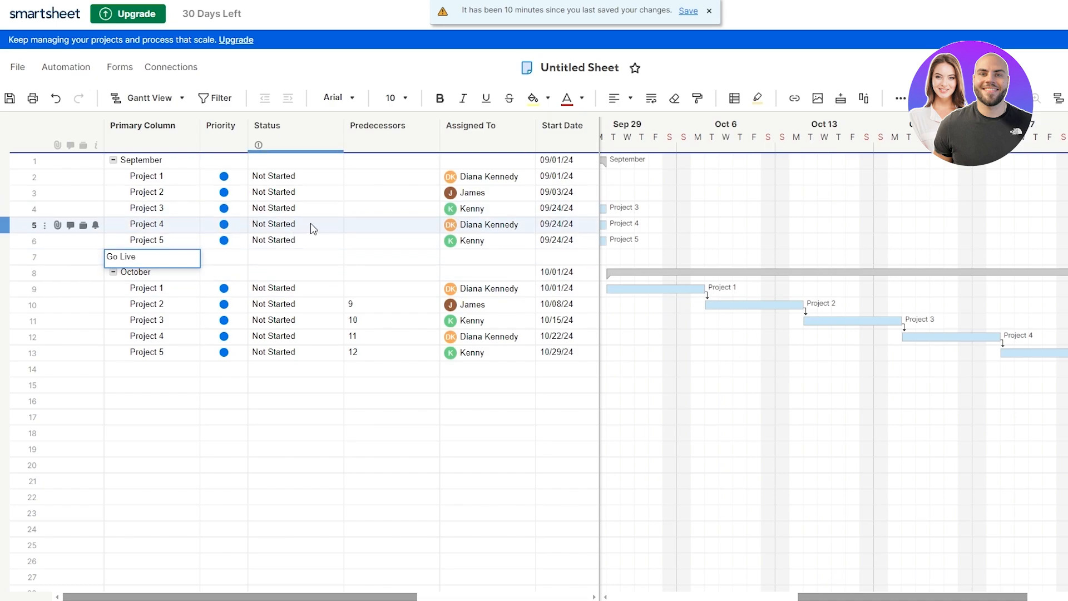
left_click(283, 262)
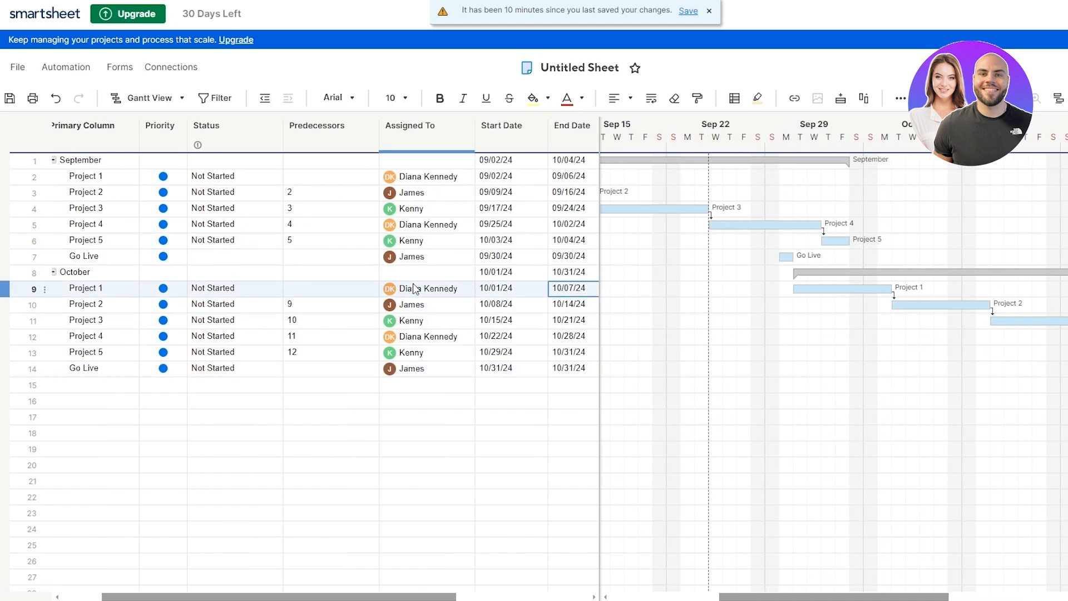
Step: Select both Go Live rows and change their duration from 1d to 0
left_click(14, 257)
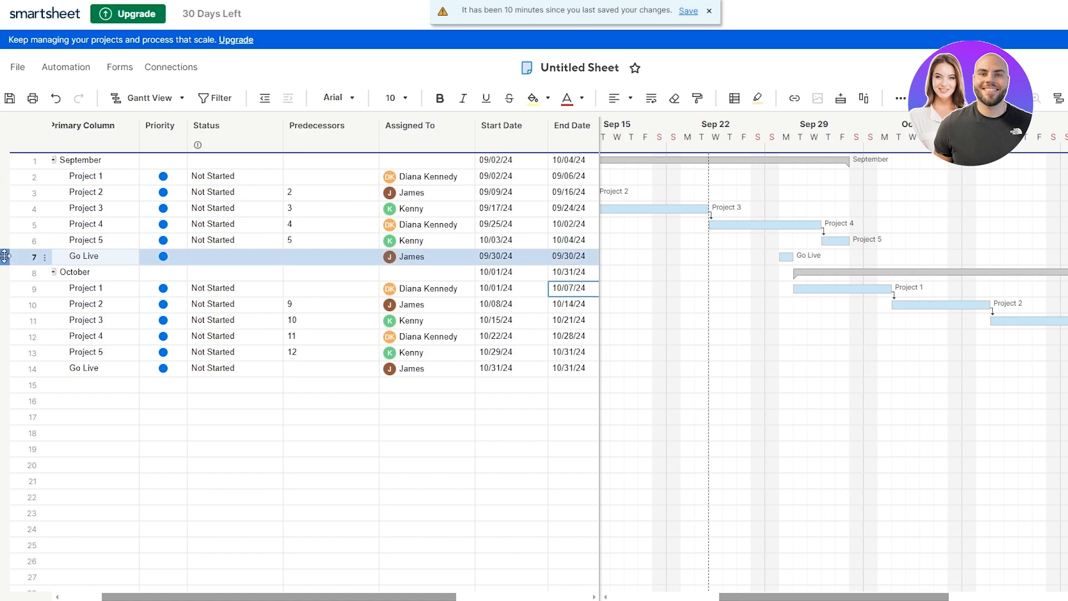
left_click(32, 369, "ctrl")
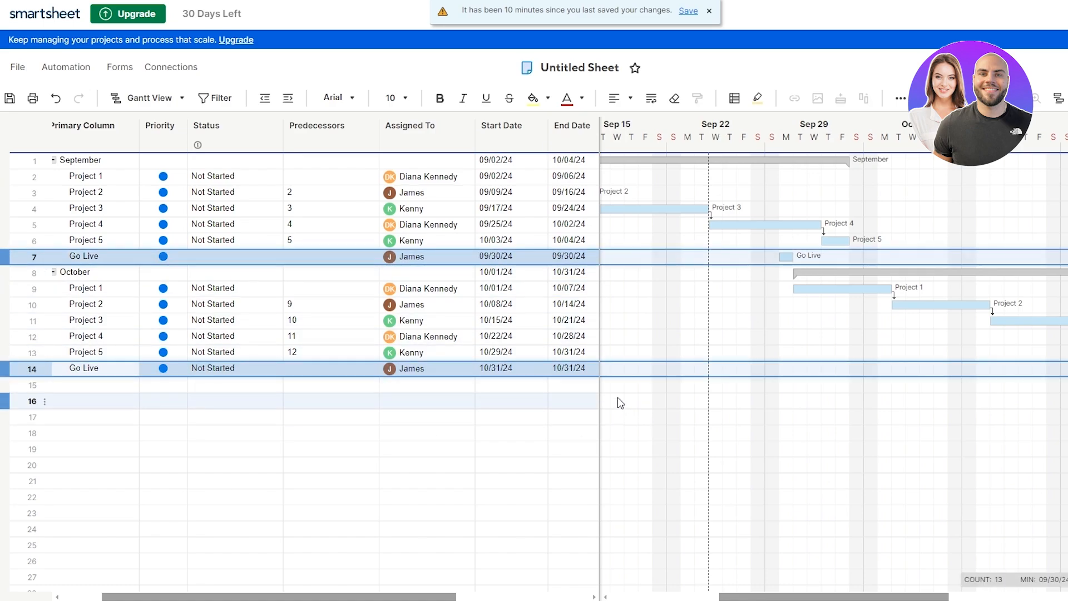
left_click_drag(373, 596, 517, 596)
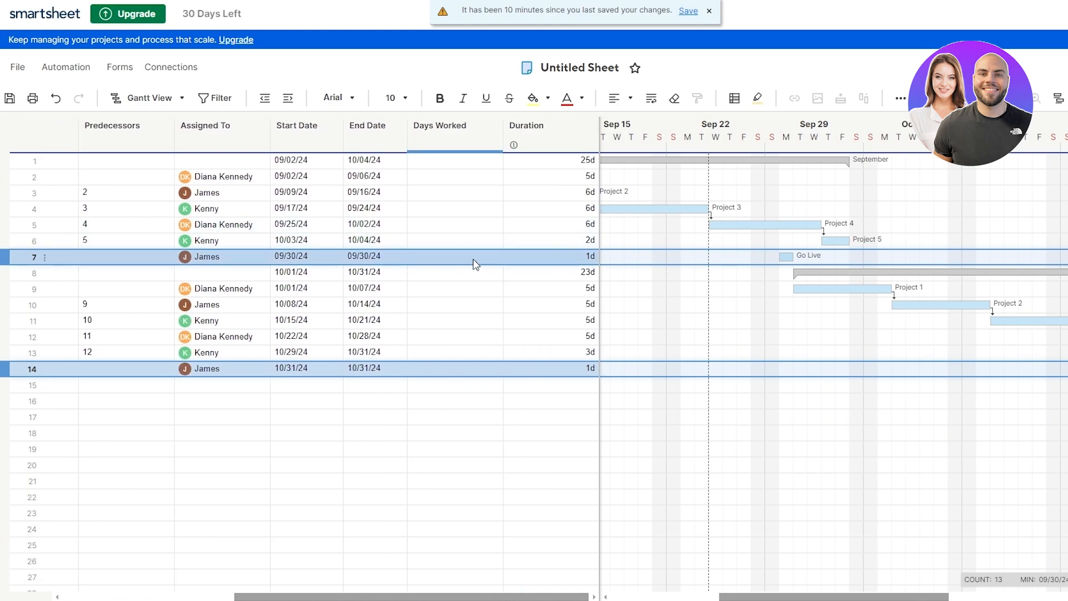
left_click(585, 259)
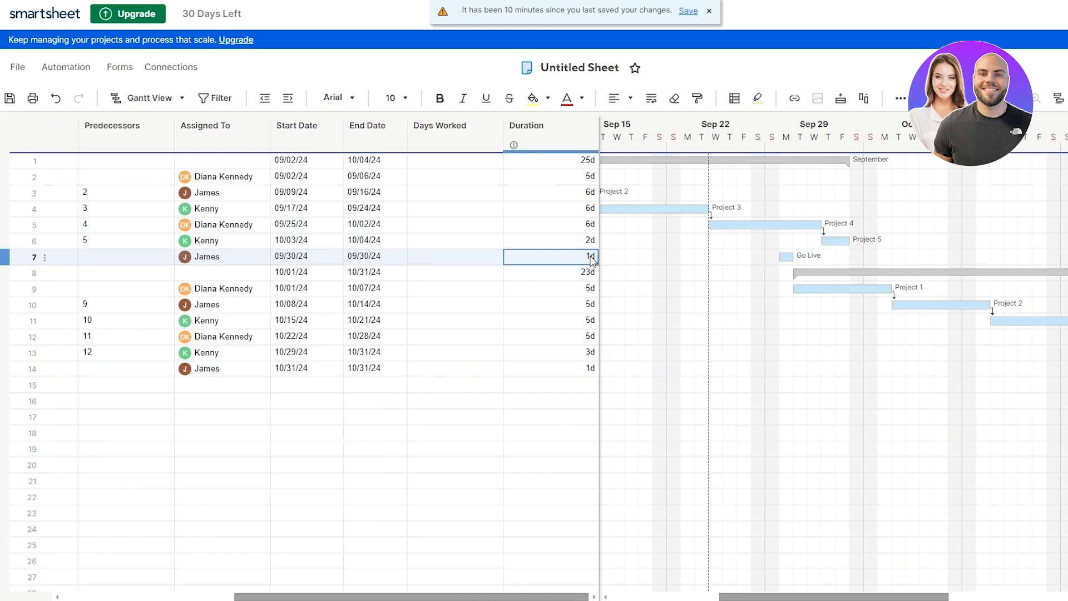
double_click(592, 257)
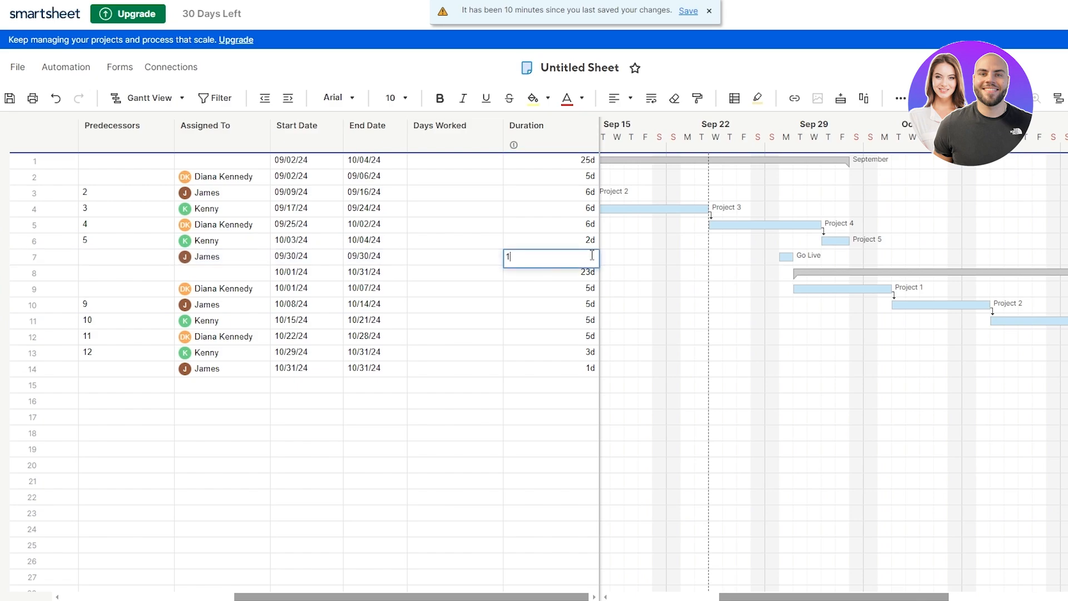
type("0")
key("Return")
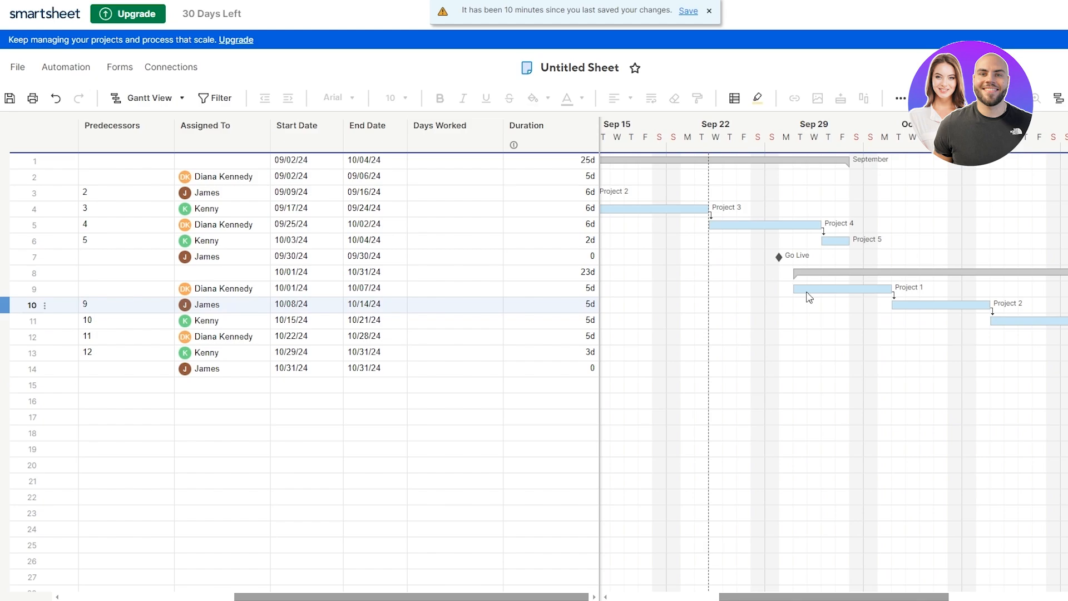
Step: Set a baseline from the current schedule and compare the task bars against it
left_click_drag(819, 596, 658, 564)
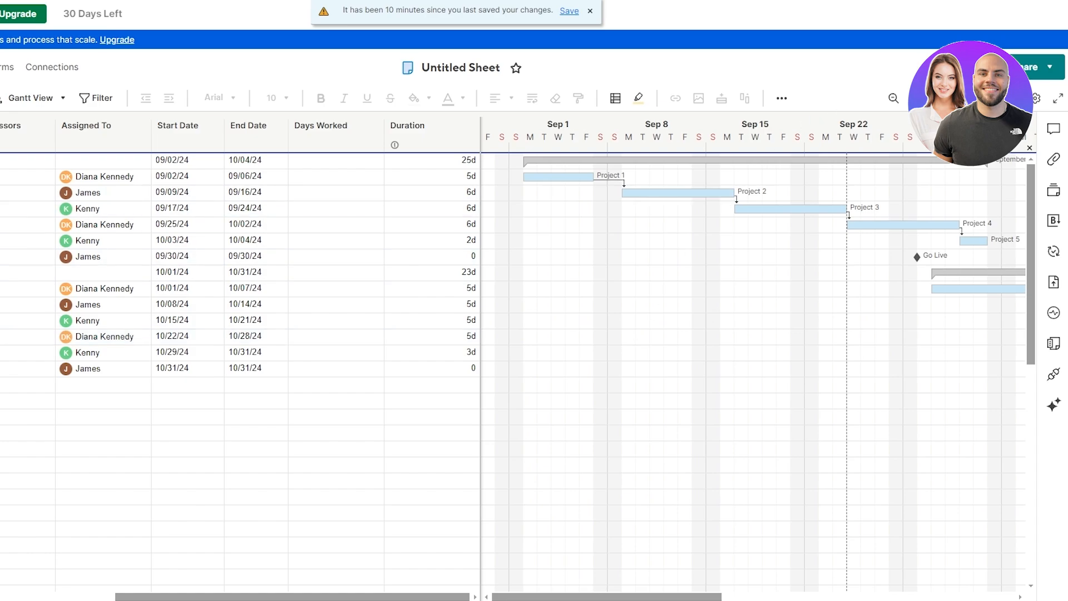
left_click(968, 98)
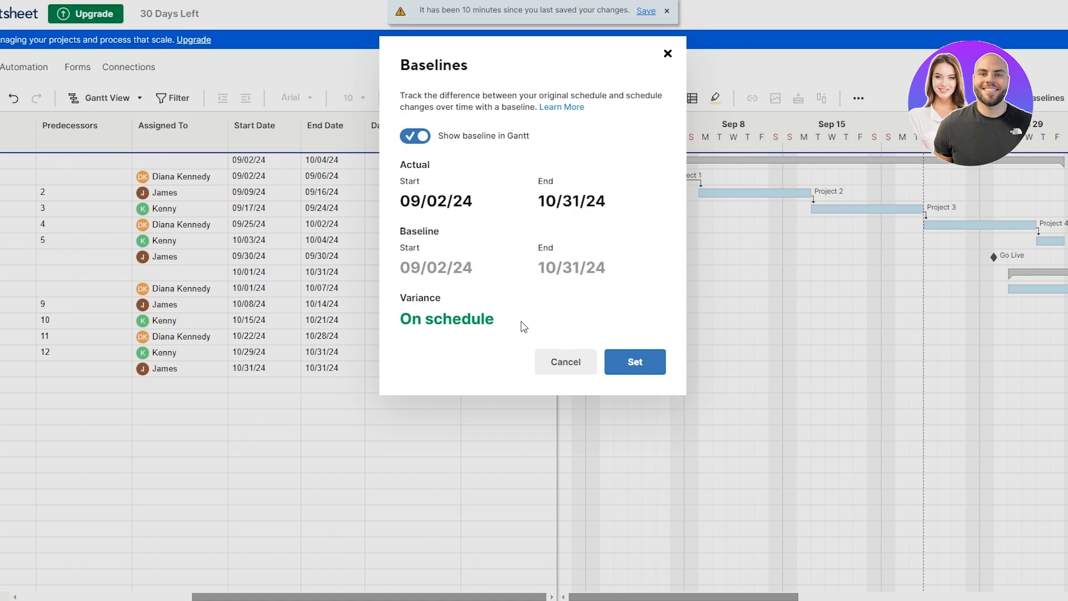
left_click(629, 367)
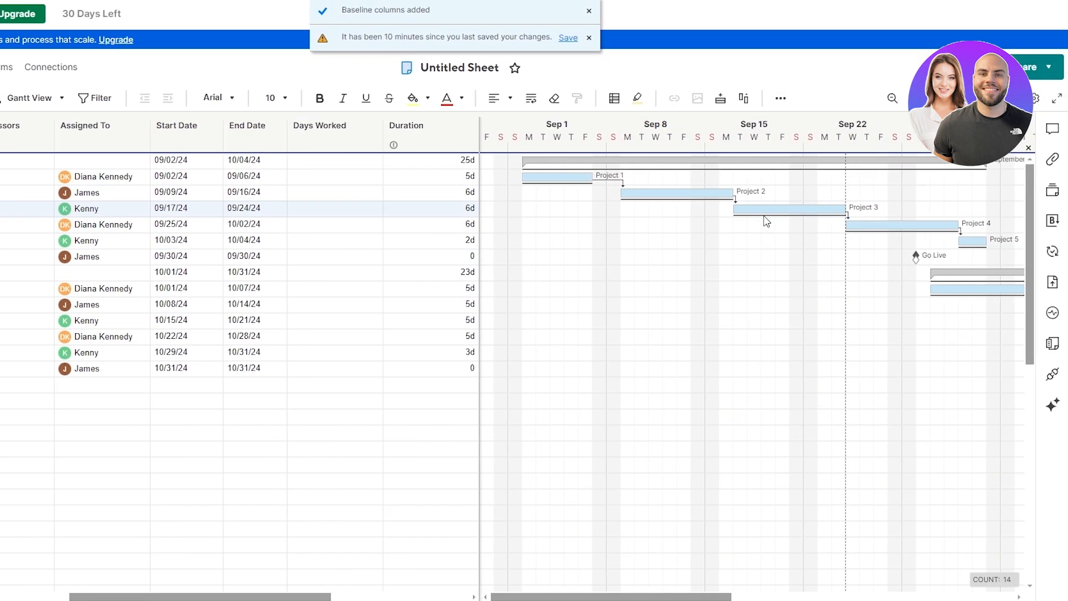
left_click_drag(694, 597, 784, 489)
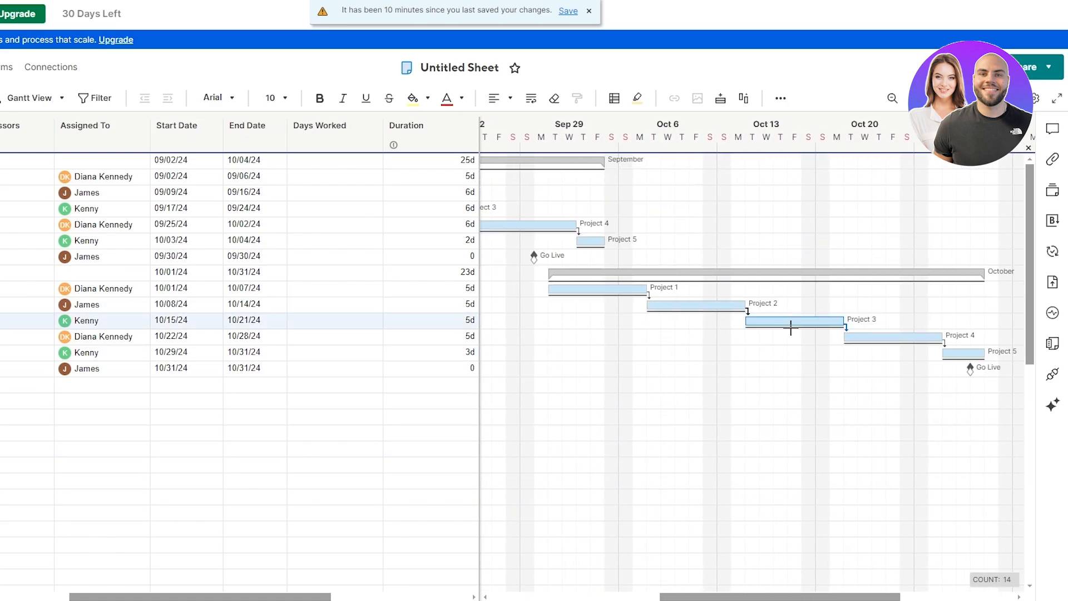
left_click(790, 321)
left_click(834, 352)
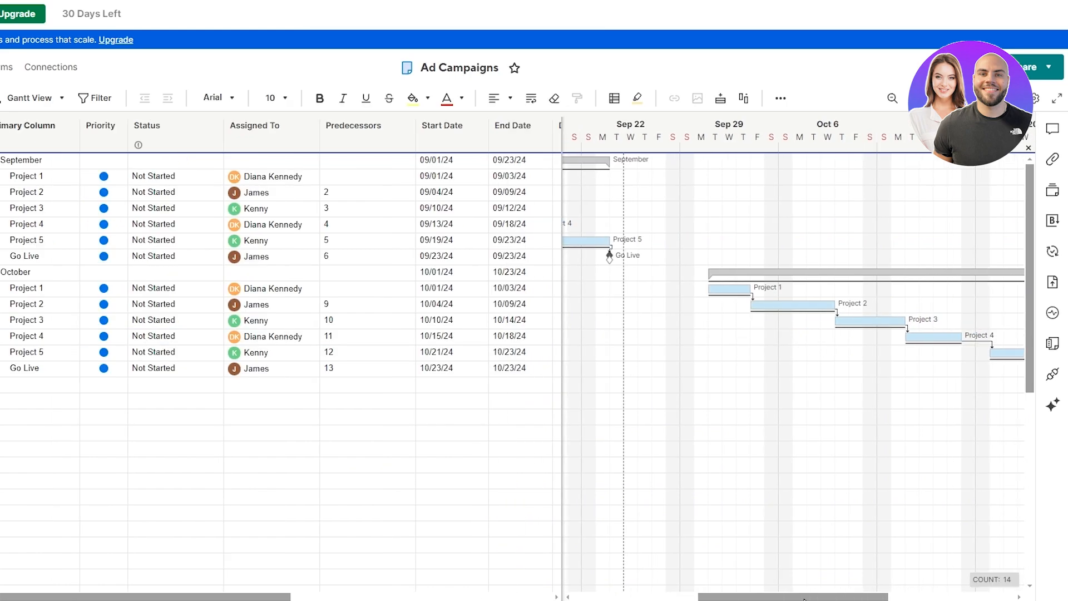
mouse_move(804, 599)
left_mouse_down()
mouse_move(824, 597)
mouse_move(663, 595)
mouse_move(859, 588)
mouse_move(763, 589)
mouse_move(814, 590)
left_mouse_up()
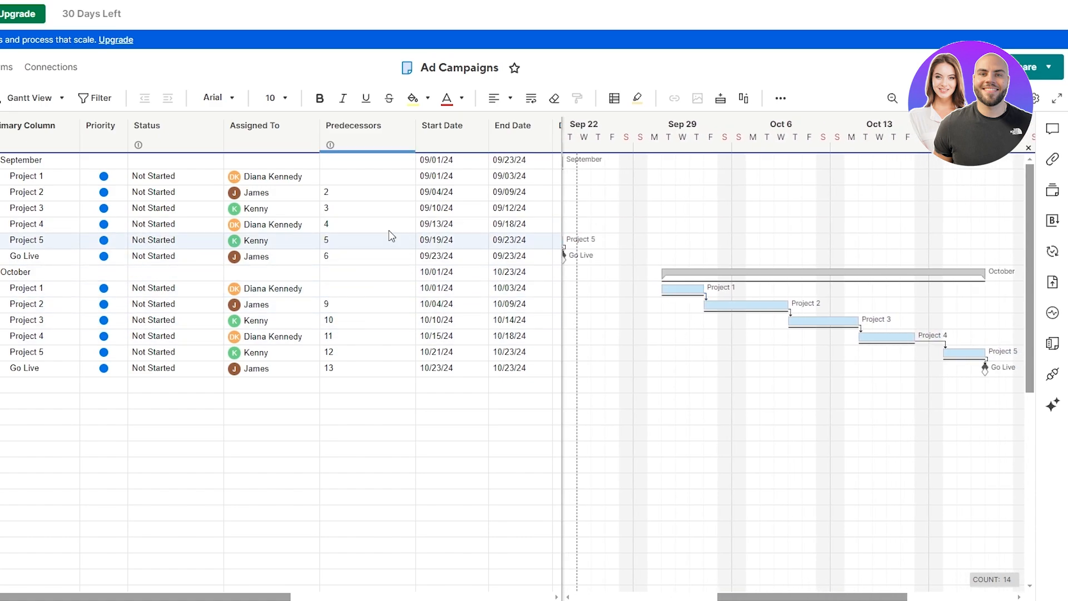
left_click_drag(280, 595, 548, 593)
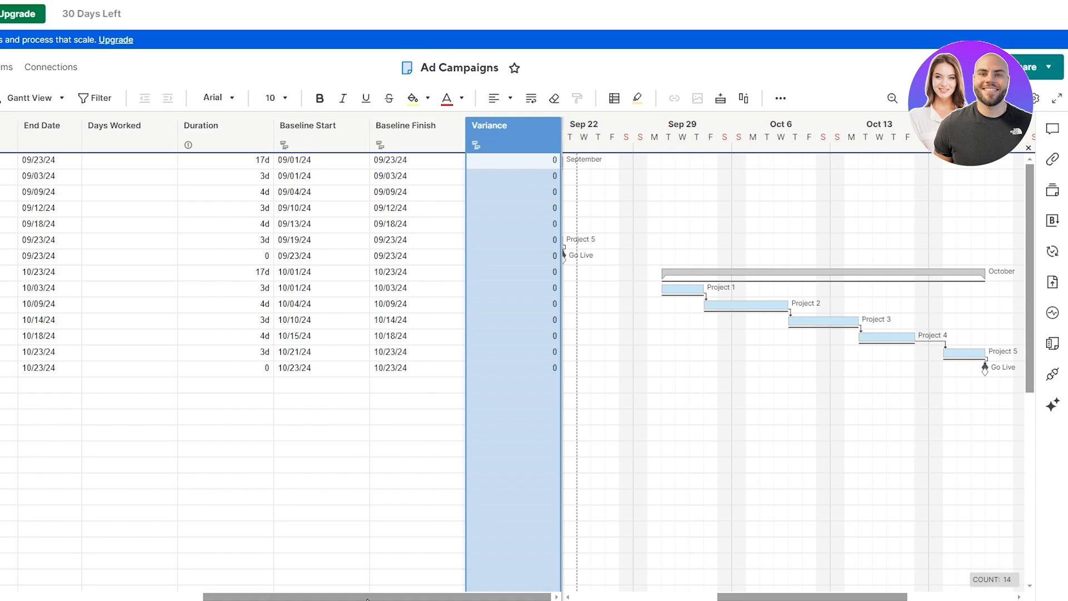
left_click_drag(345, 595, 106, 596)
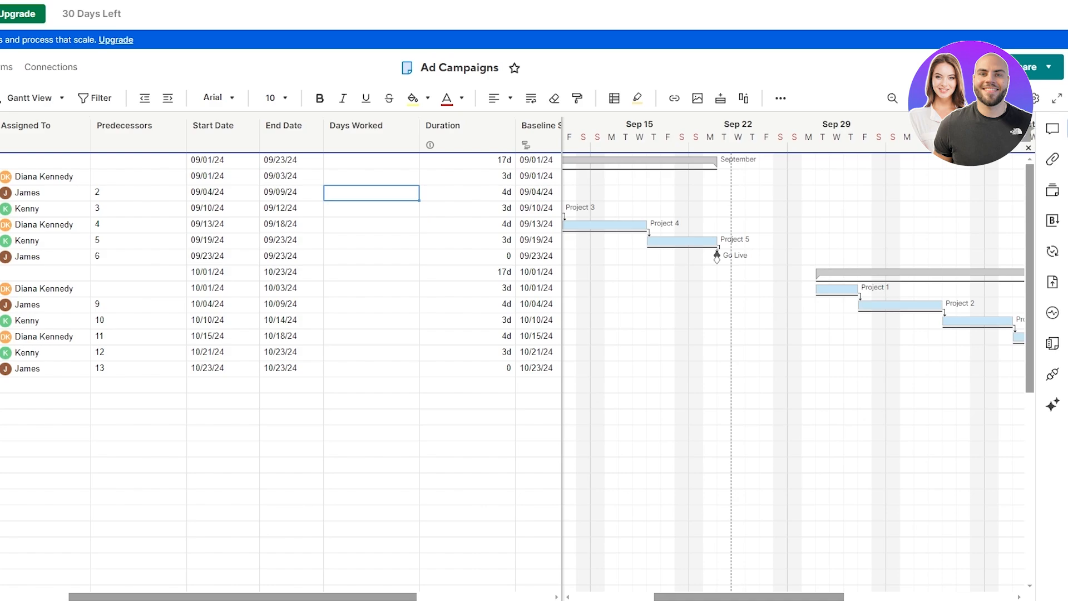
Step: Widen the grid and insert a 'Total Work Days' column right of Days Worked
left_click_drag(562, 177, 883, 201)
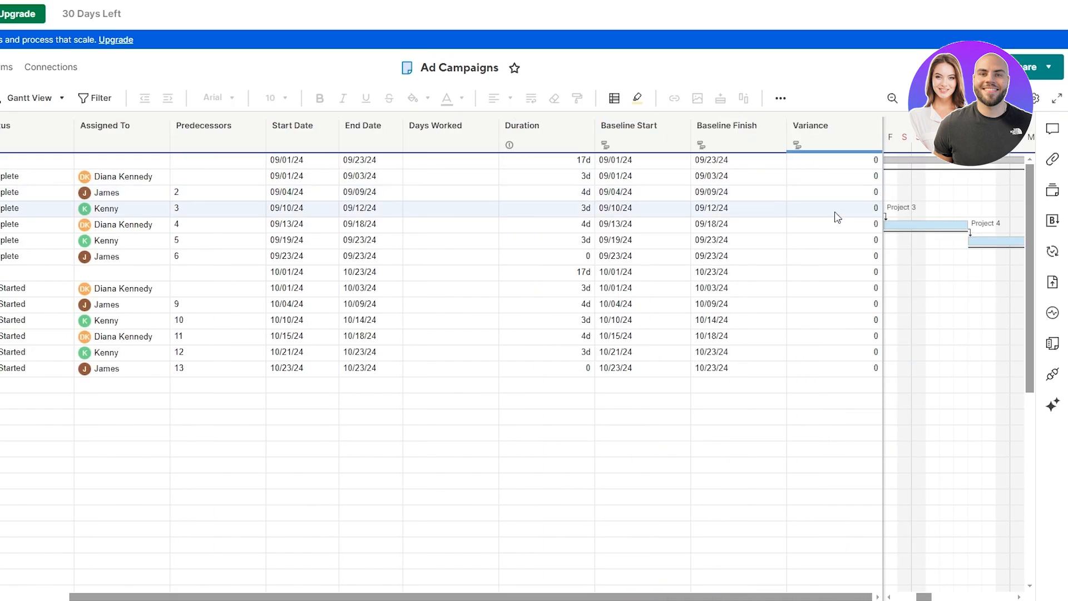
left_click(489, 126)
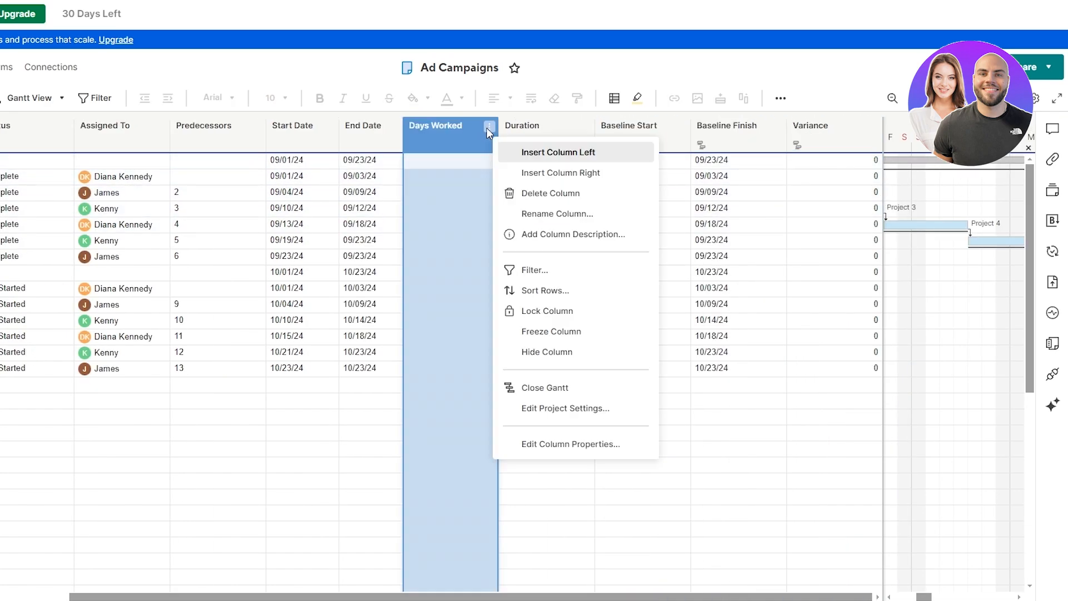
left_click(559, 172)
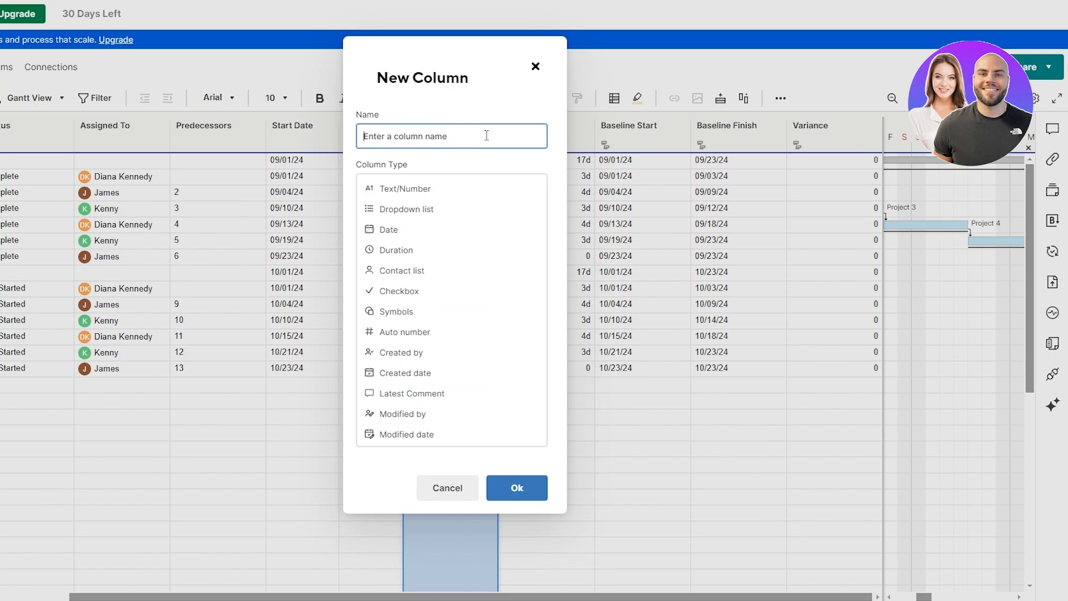
type("Total Work Days")
left_click(509, 244)
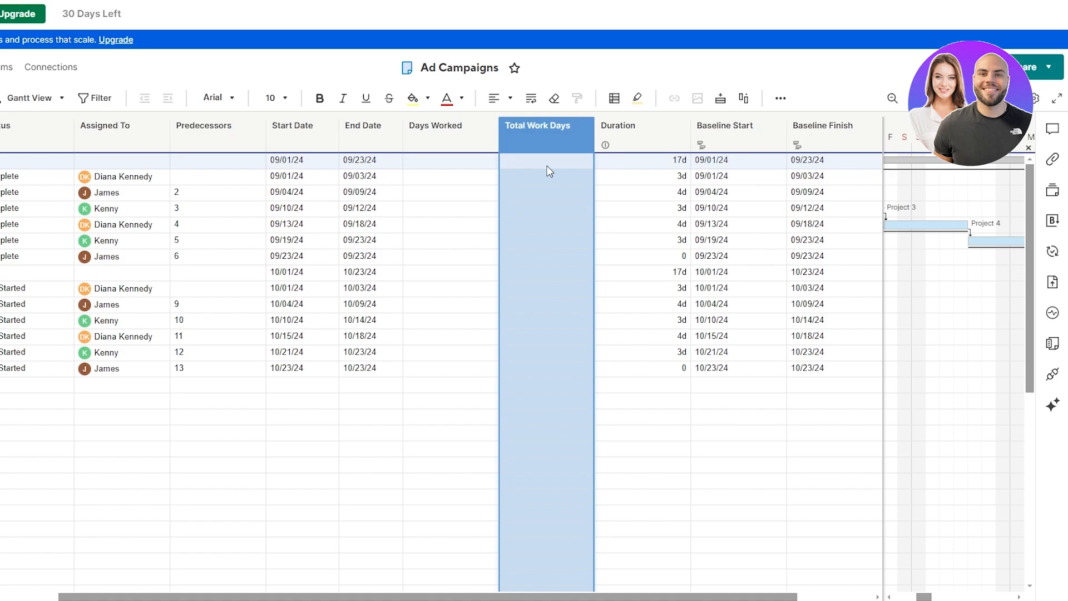
left_click(460, 195)
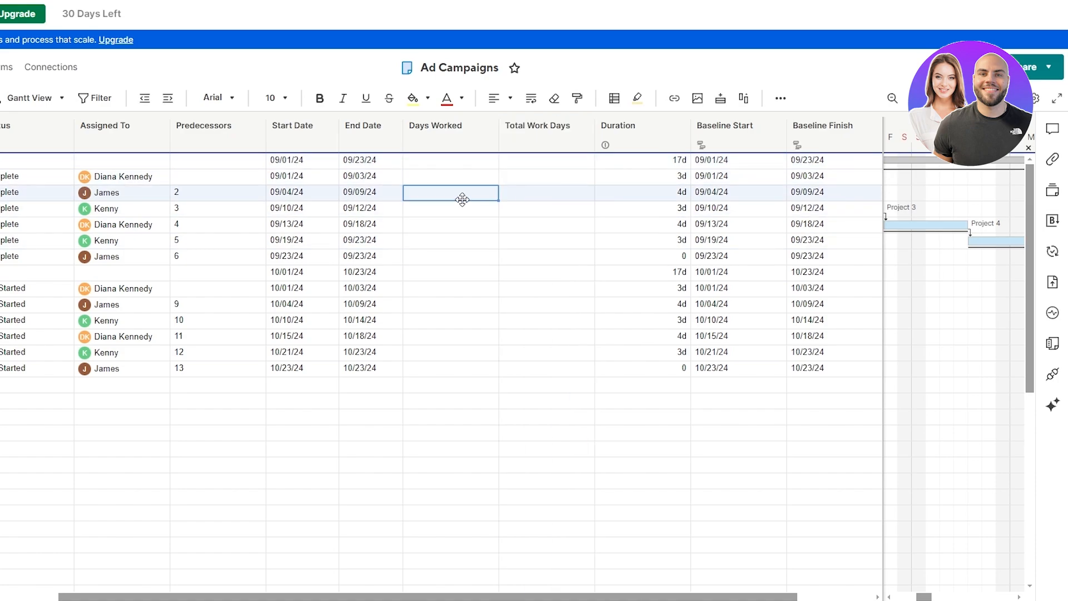
left_click(547, 195)
left_click(548, 177)
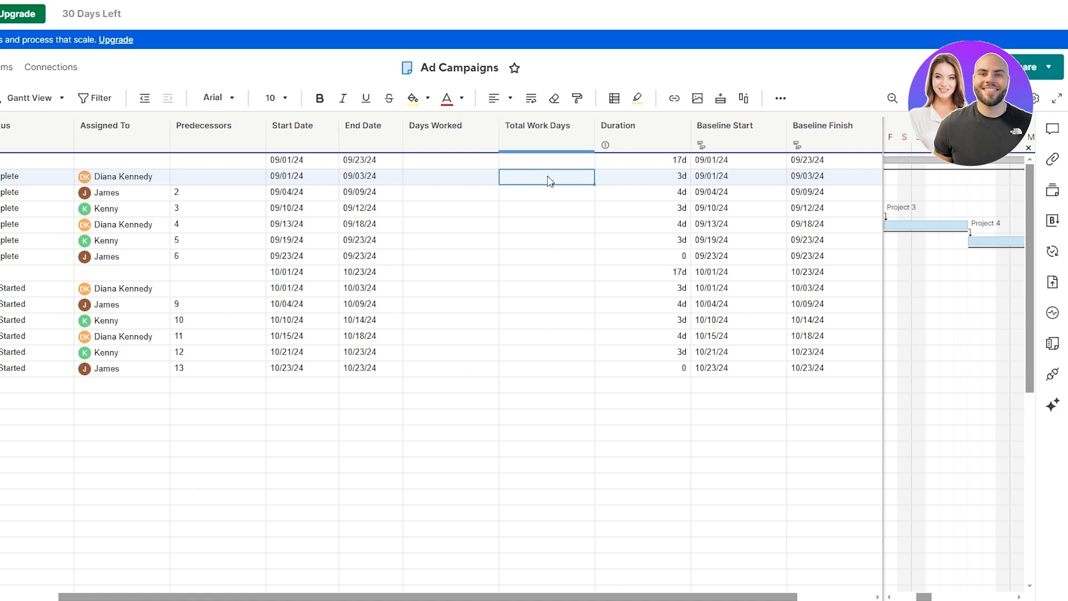
type("=")
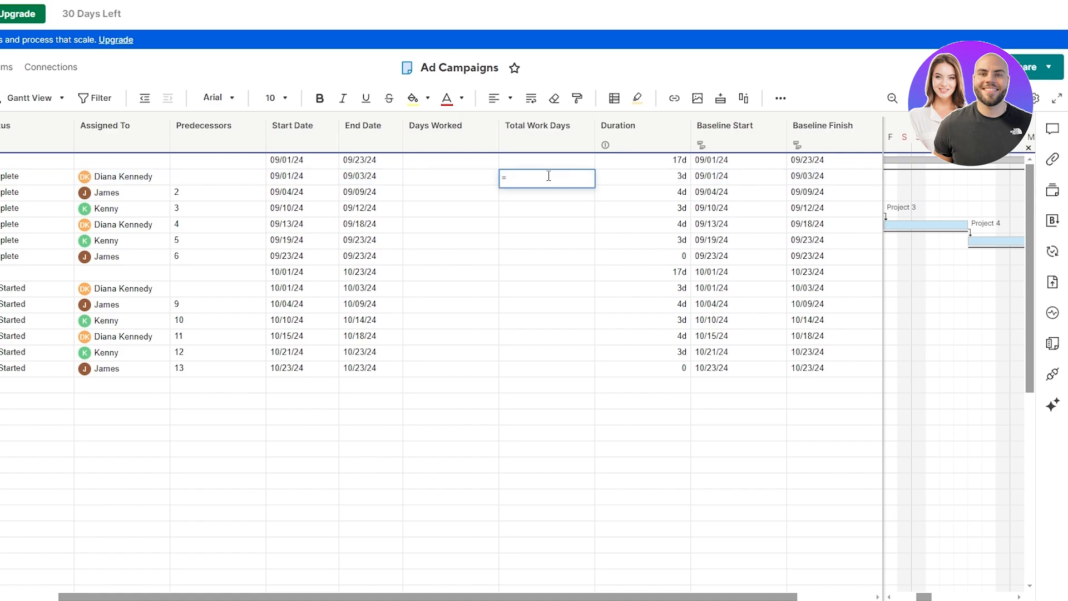
type("NETWORKDAYS")
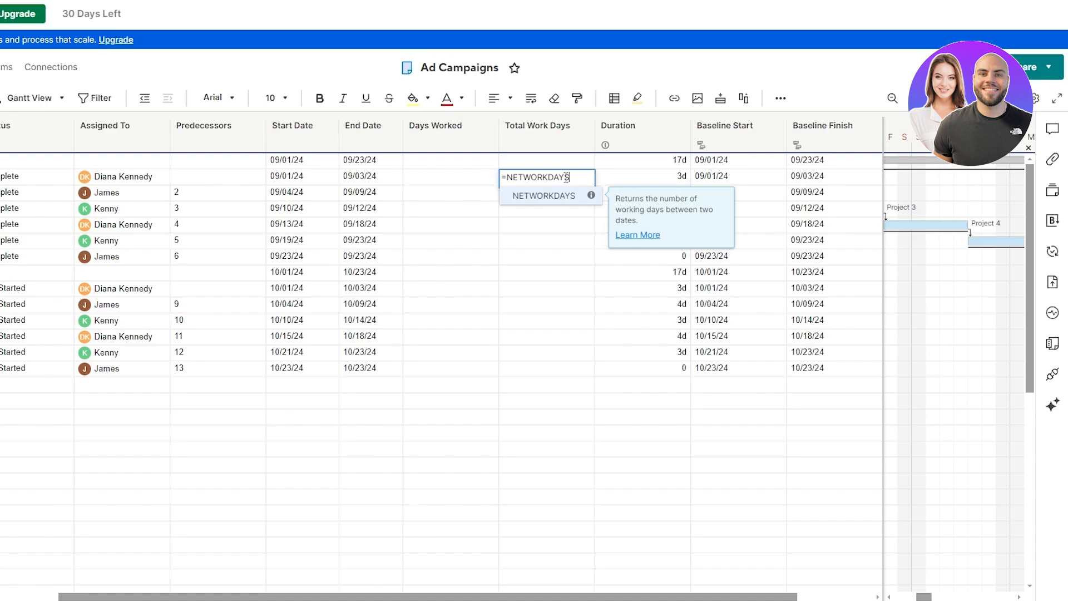
type("(")
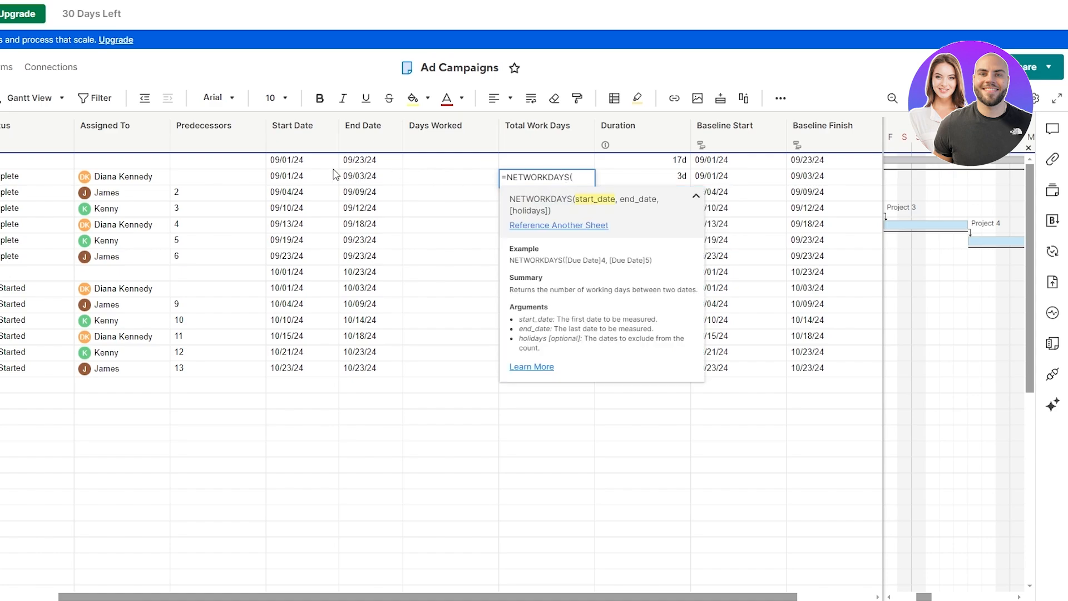
left_click(299, 181)
type(",")
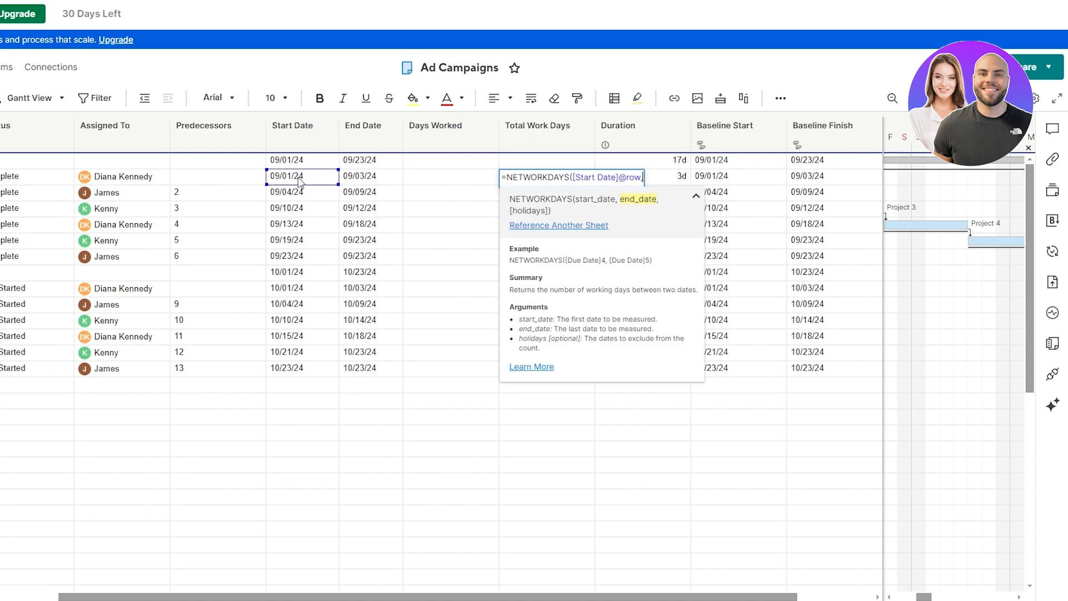
left_click(371, 182)
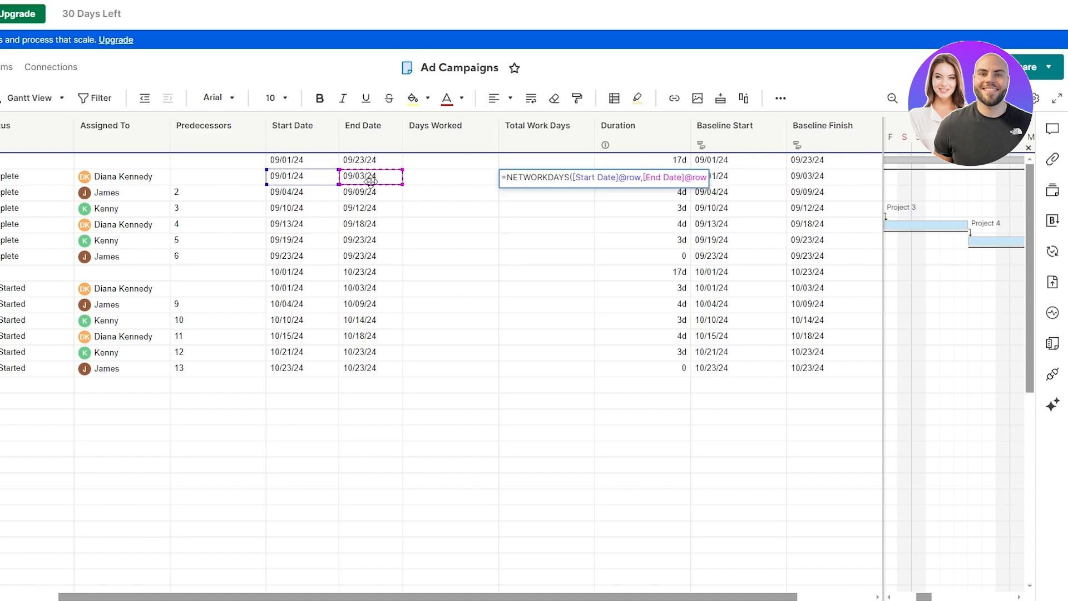
type(")")
key("Return")
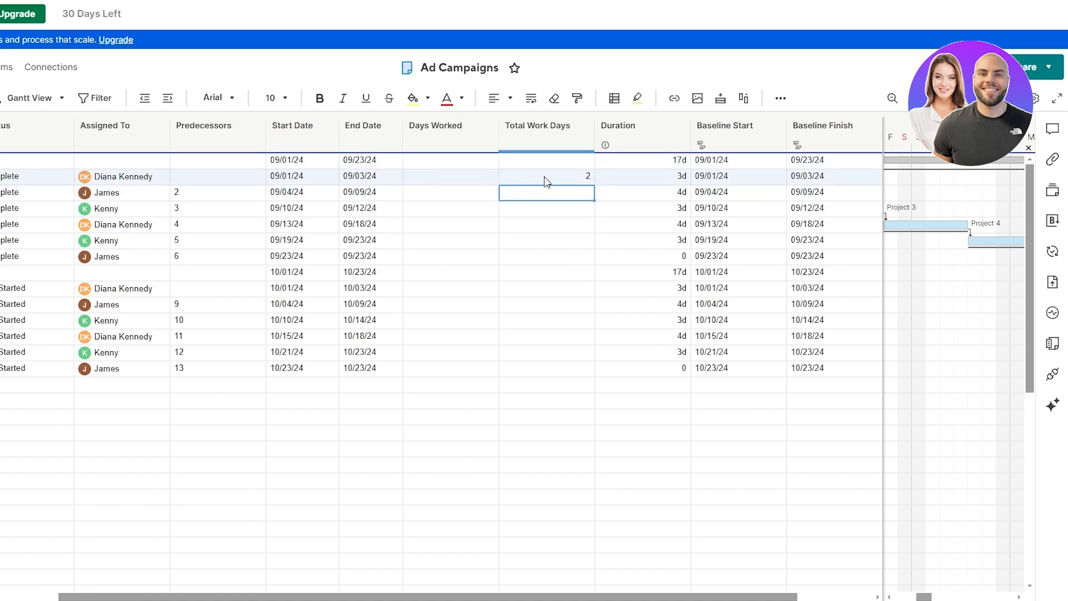
Step: Fill the working-days formula down to the remaining tasks
left_click(558, 177)
left_click_drag(592, 184, 589, 371)
left_click(558, 253)
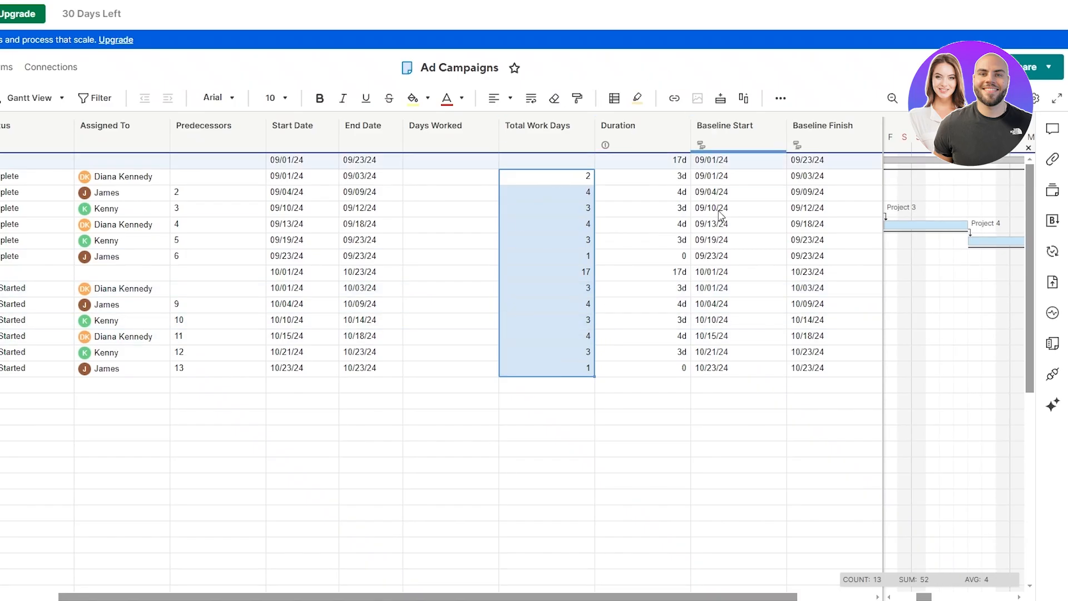
left_click(562, 401)
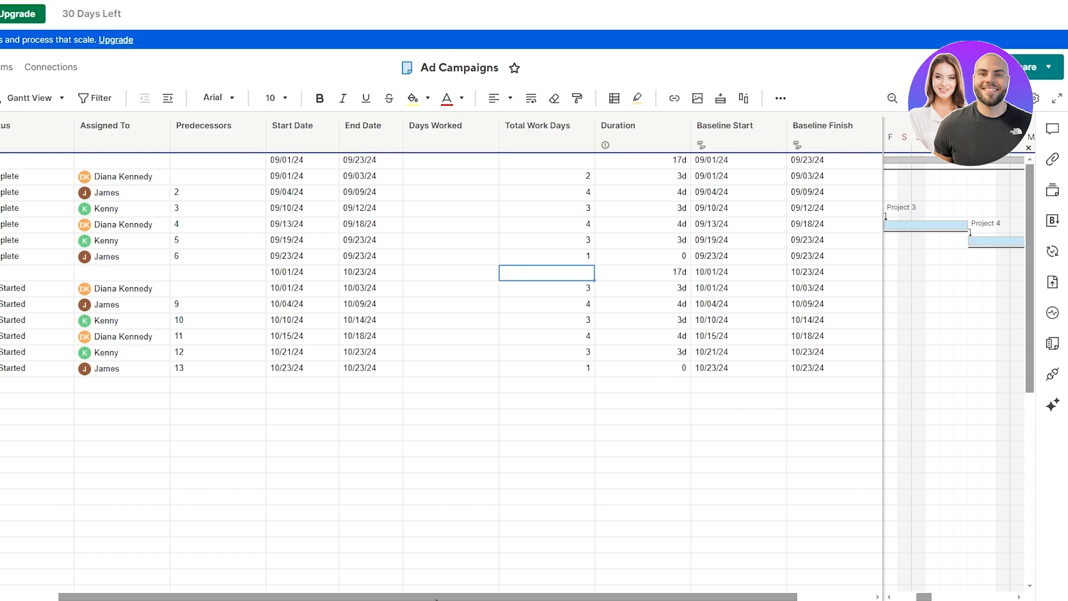
left_click_drag(436, 598, 352, 596)
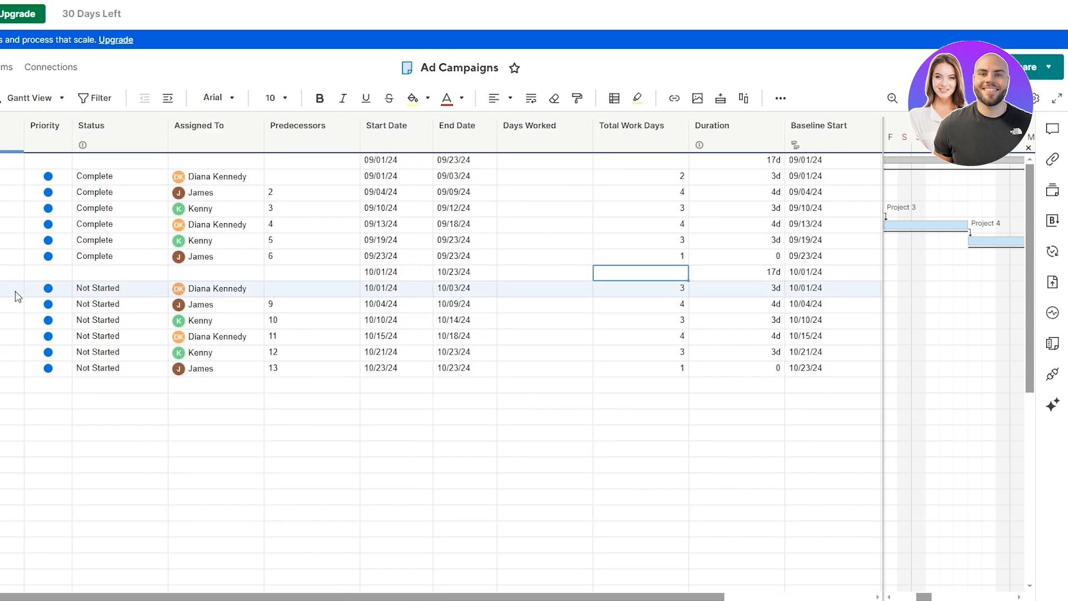
Step: Enter =SUM(CHILDREN()) in the September summary row's Total Work Days cell, giving 17
left_click(635, 161)
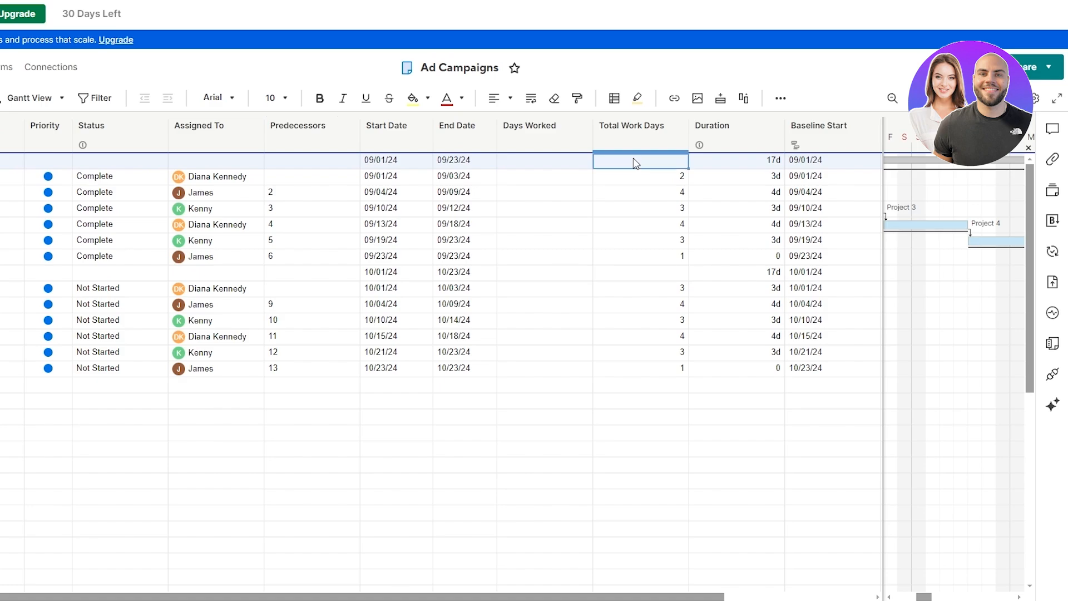
type("=")
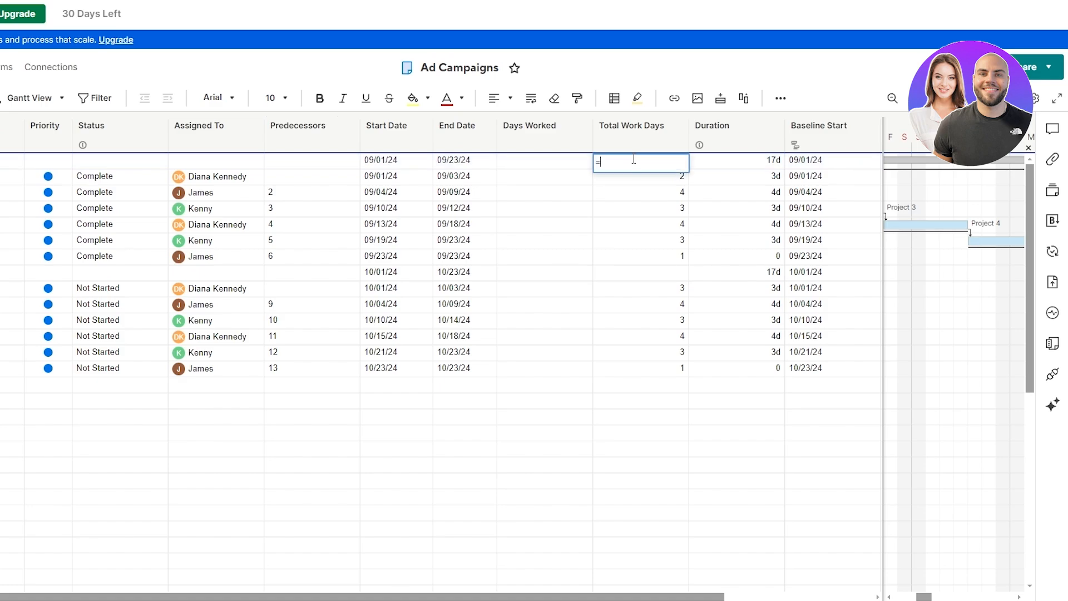
type("NETWORKDAYS(")
type("SUM(CHILDREN())")
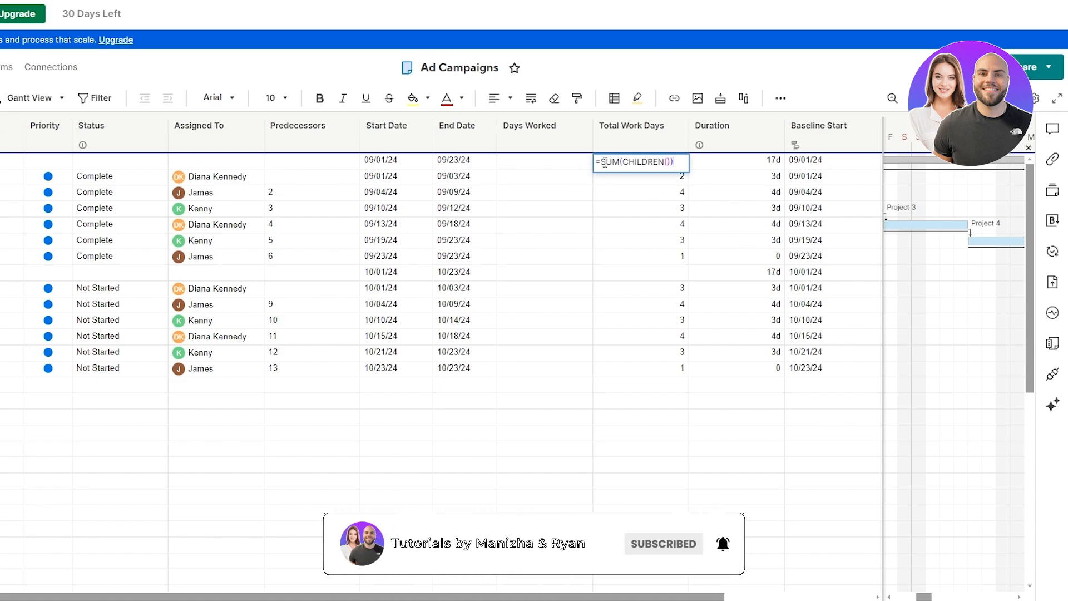
key("Return")
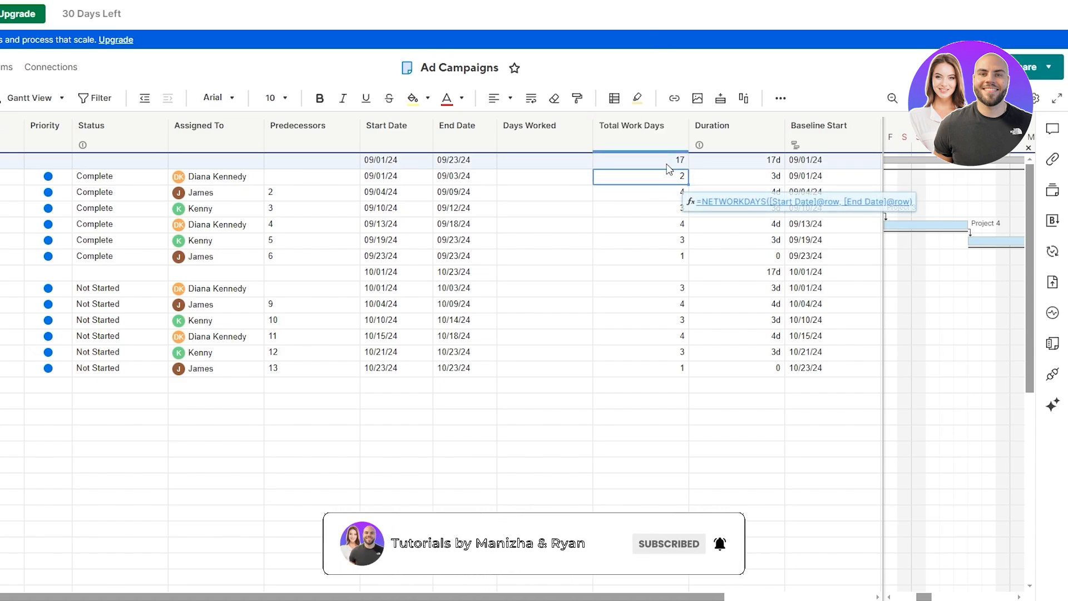
left_click(669, 163)
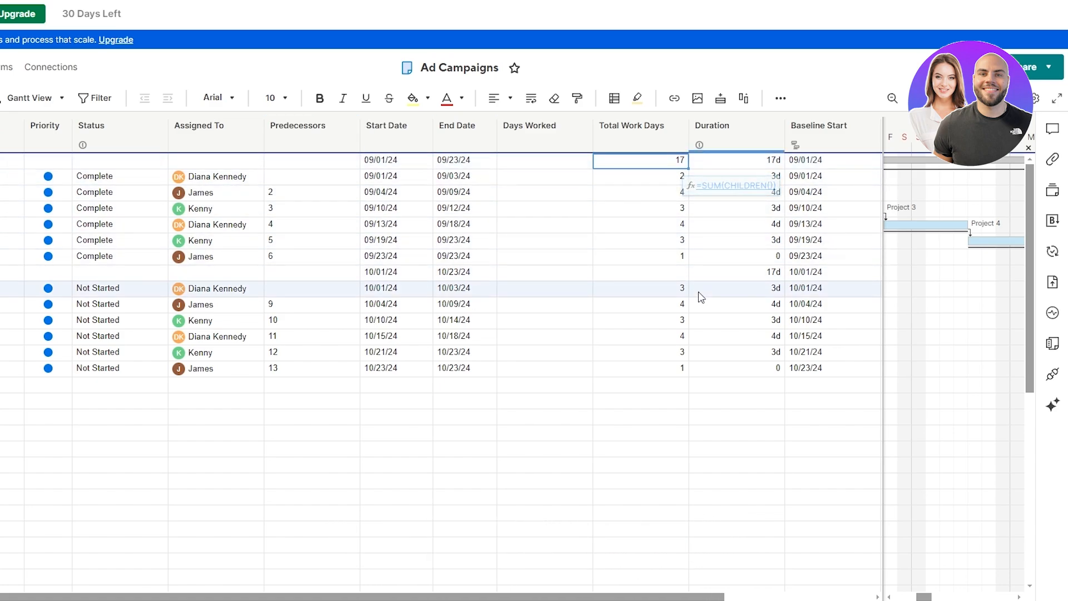
Step: Copy the sum-of-children formula into the October summary row
key("ctrl+c")
left_click(665, 272)
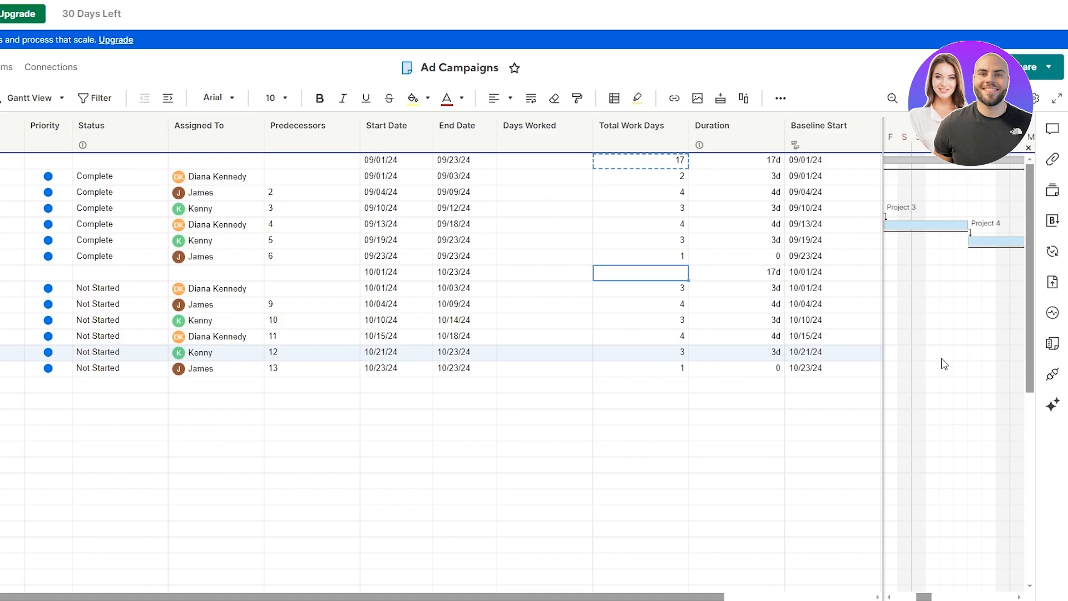
key("ctrl+v")
left_click(678, 497)
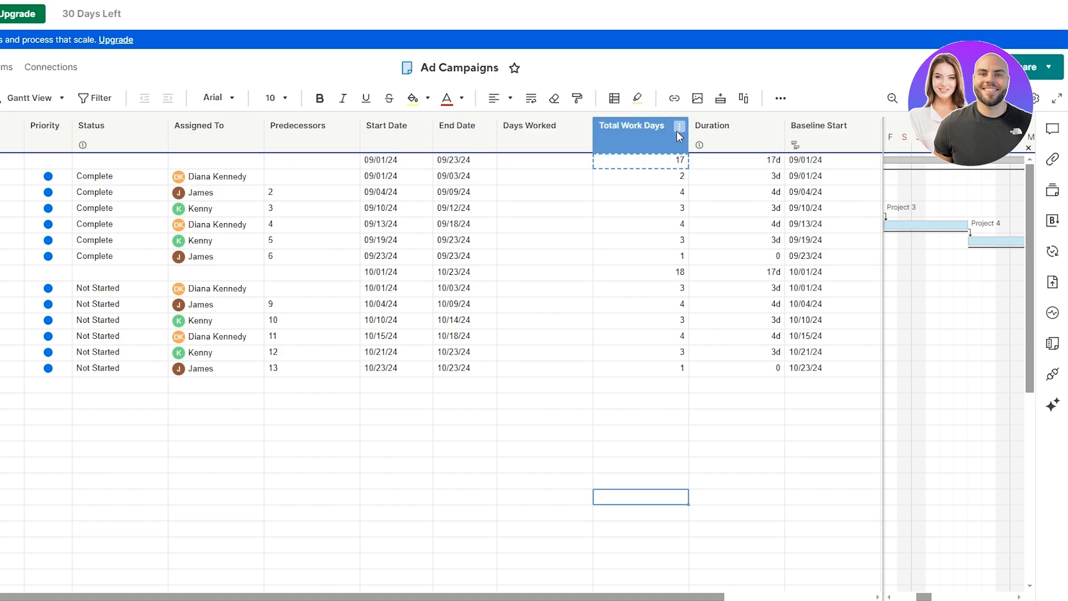
Step: Insert a '% Complete' column to the right of Total Work Days
left_click(679, 131)
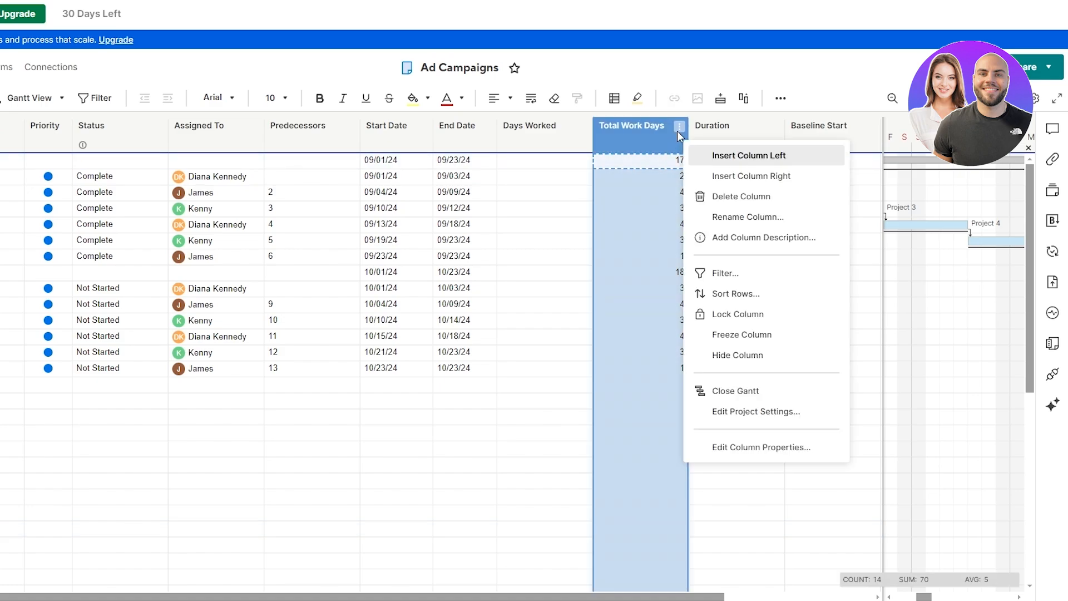
left_click(724, 177)
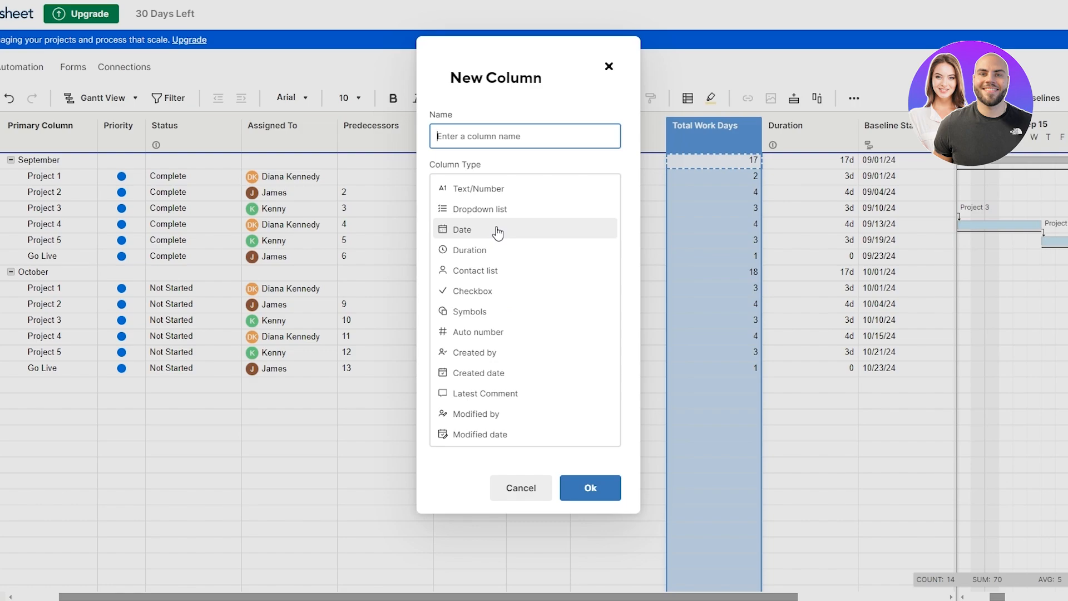
key("ctrl+v")
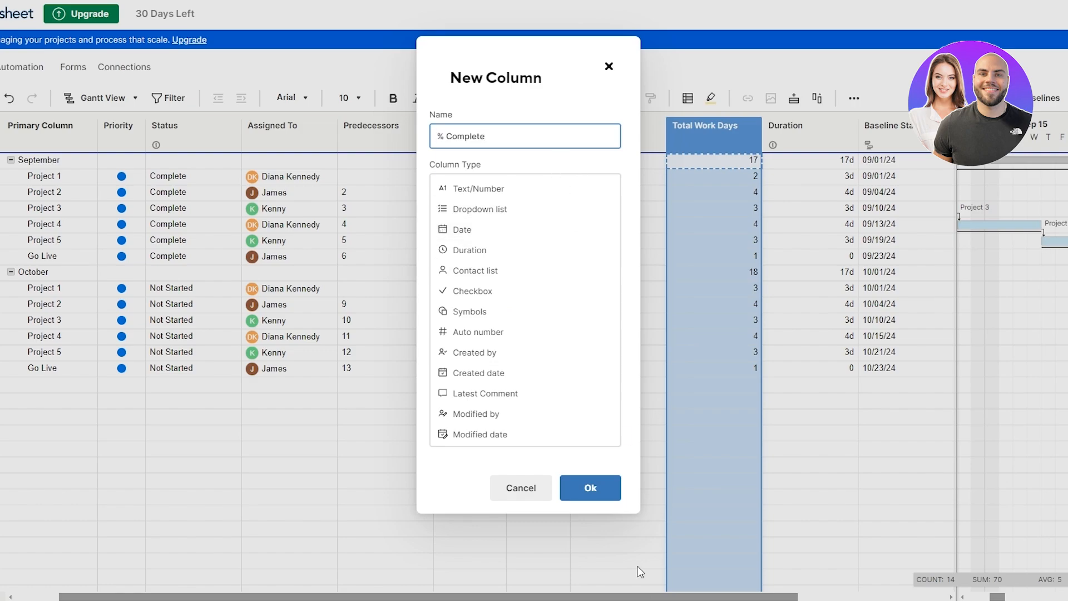
left_click(610, 495)
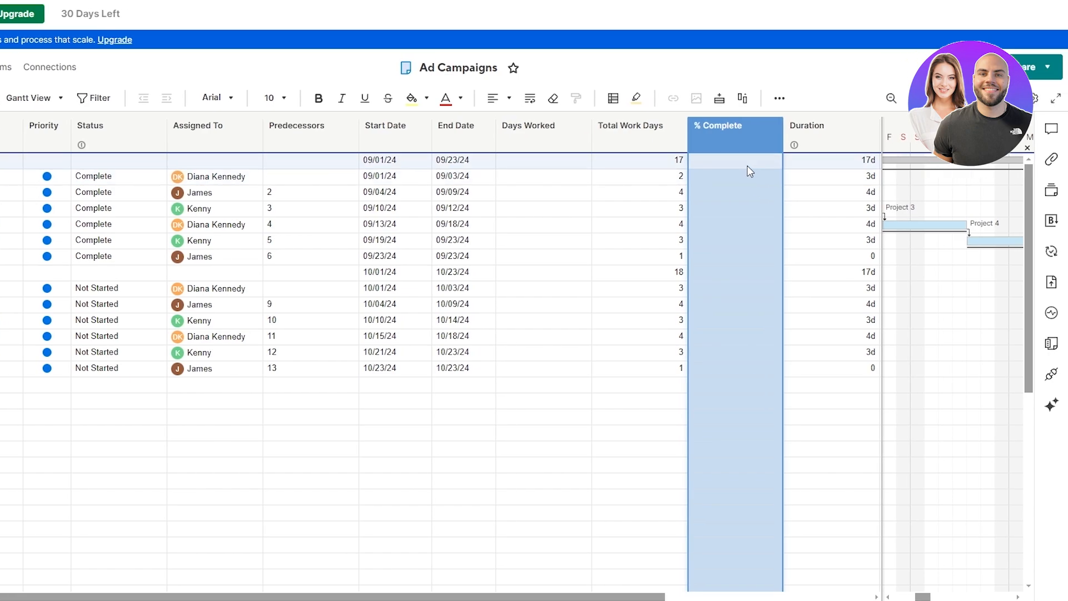
Step: Enter the formula Days Worked / Total Work Days in the top % Complete cell
left_click(747, 165)
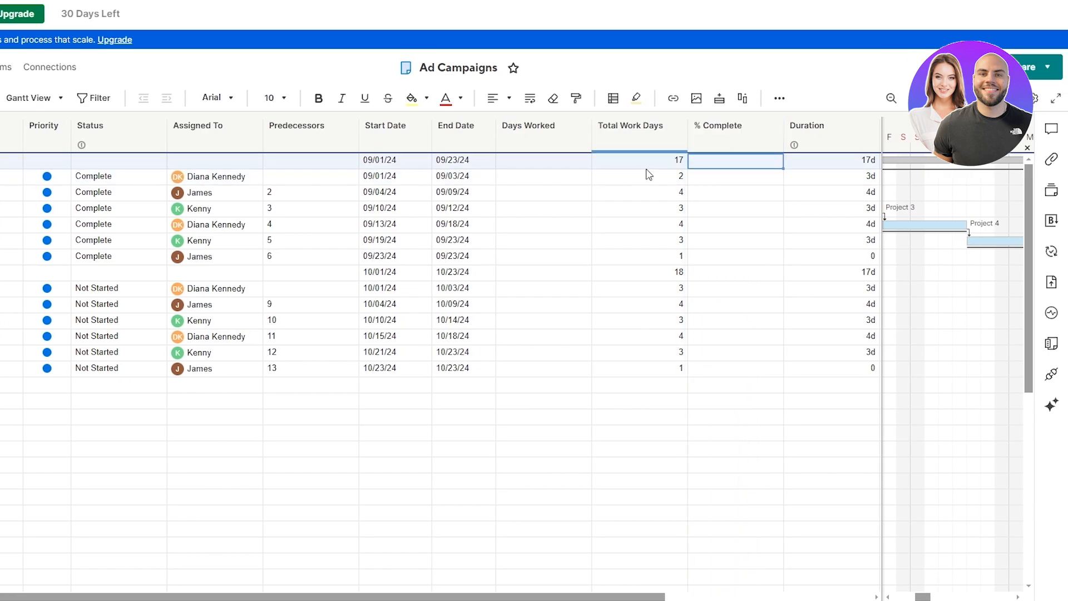
left_click(547, 167)
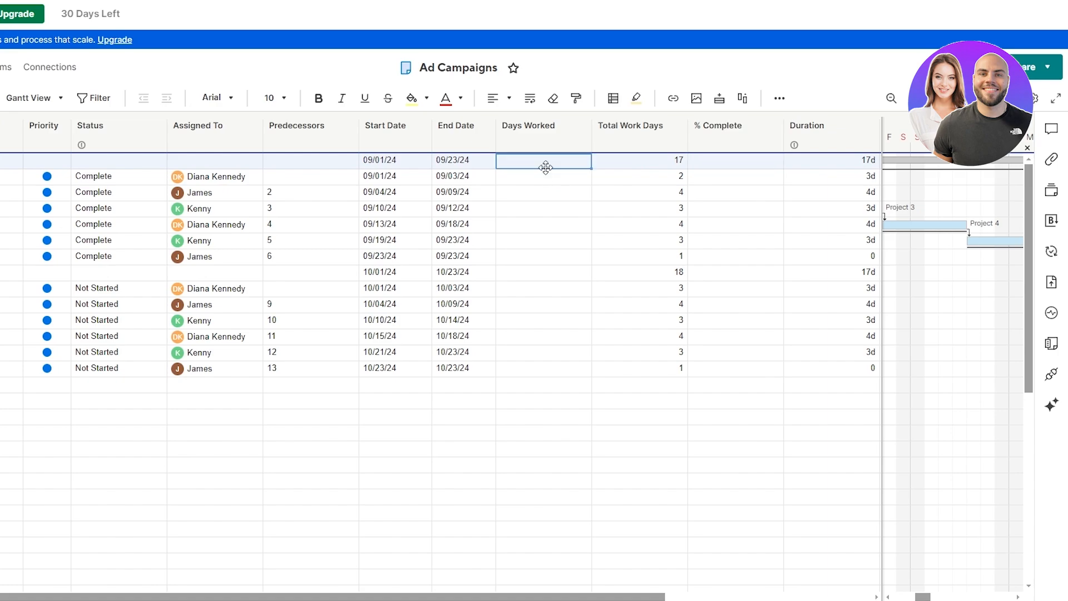
left_click(625, 164)
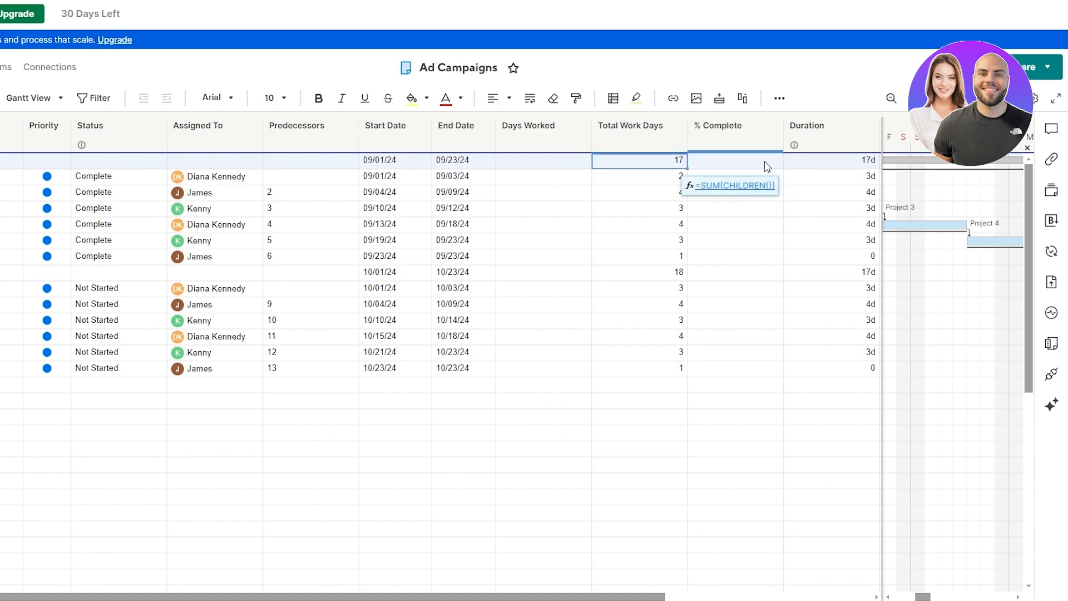
left_click(740, 164)
type("=")
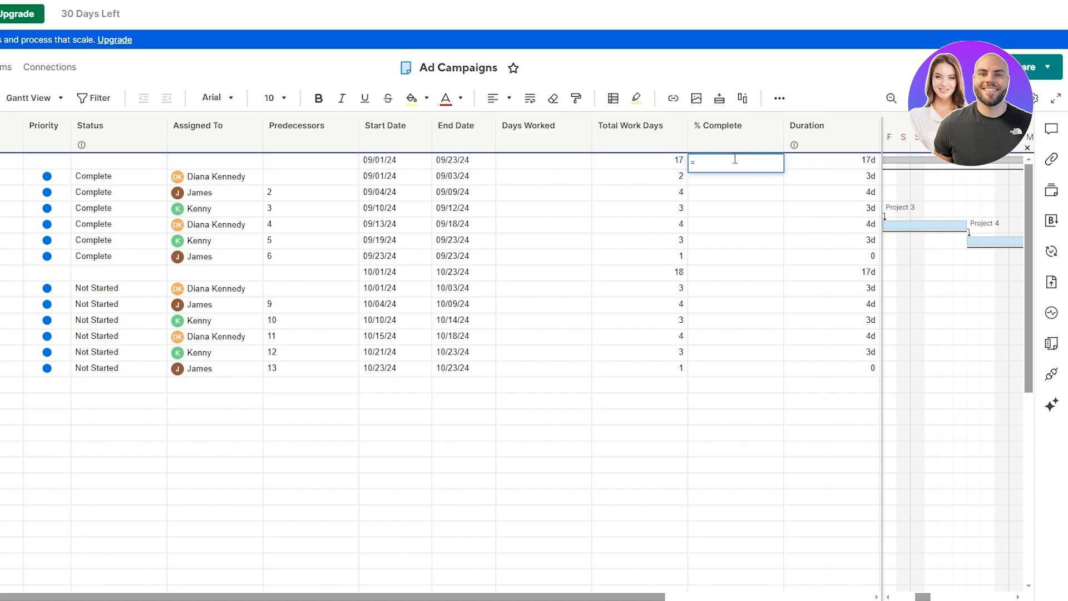
left_click(524, 165)
type("/")
left_click(639, 166)
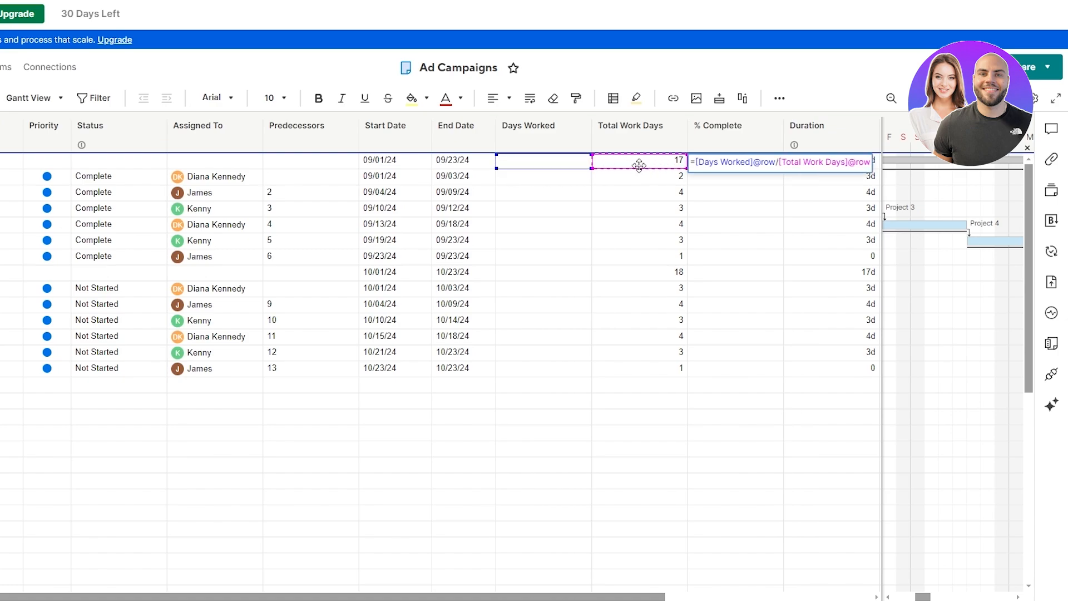
key("Return")
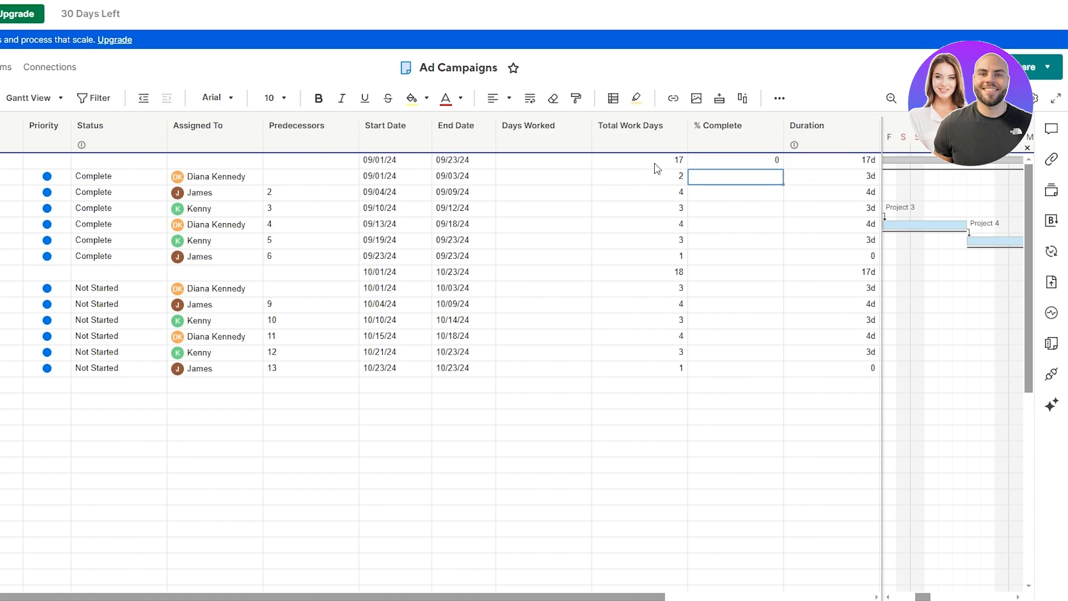
Step: Fill the % Complete formula down to the last task row
left_click(742, 162)
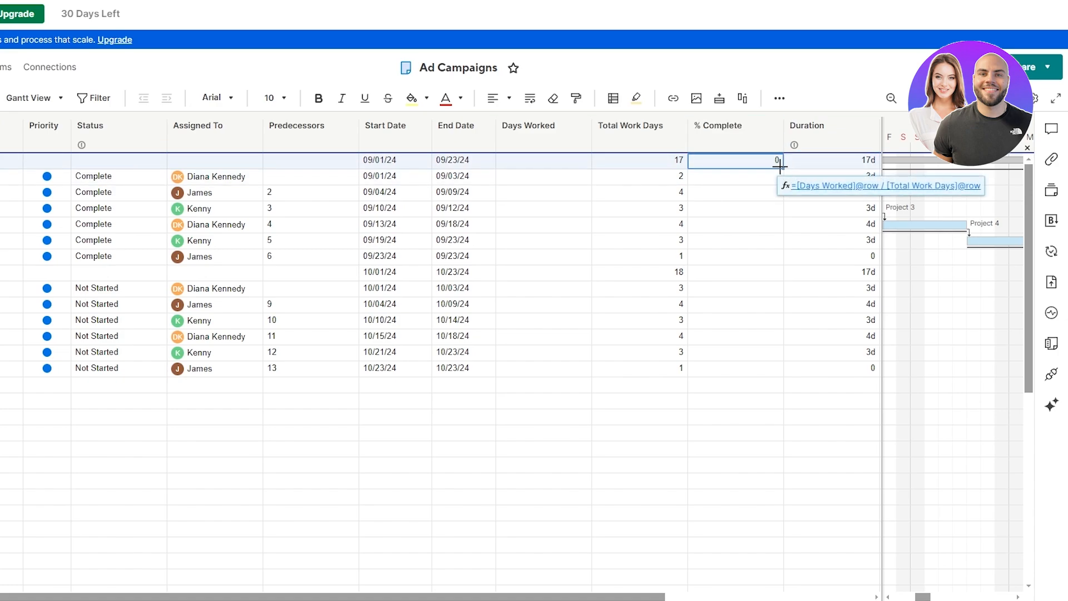
left_click_drag(781, 167, 780, 368)
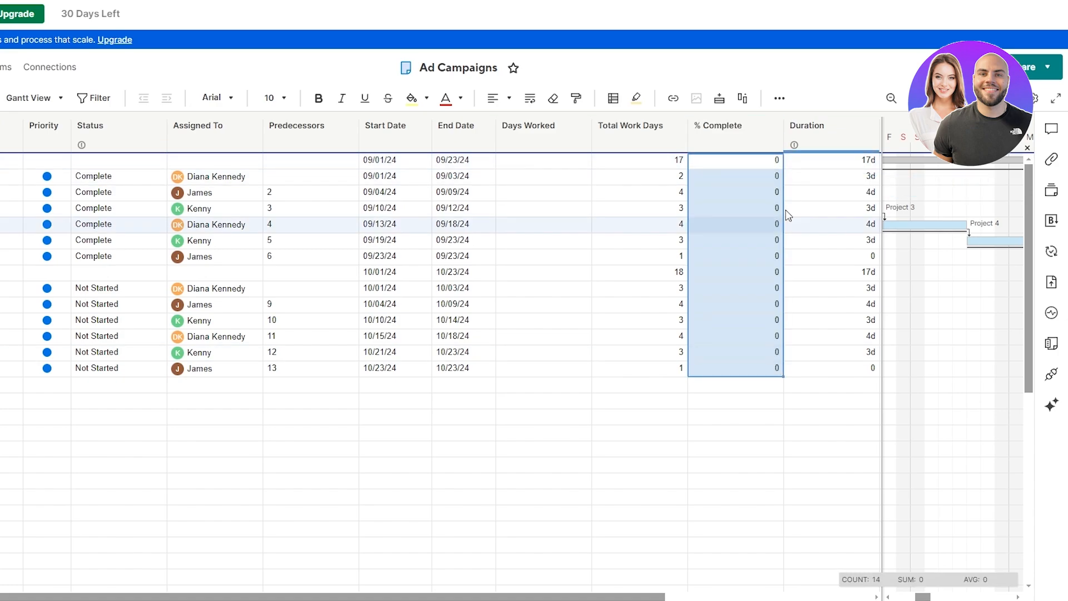
left_click(752, 136)
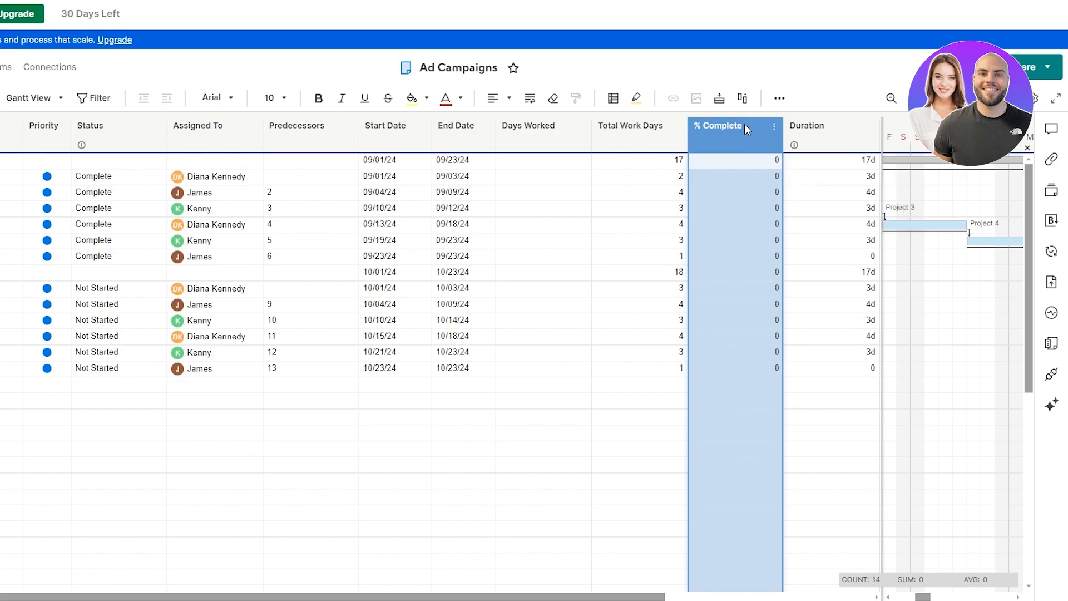
Step: Format the % Complete column values as percentages
left_click(772, 126)
left_click(736, 125)
left_click(779, 100)
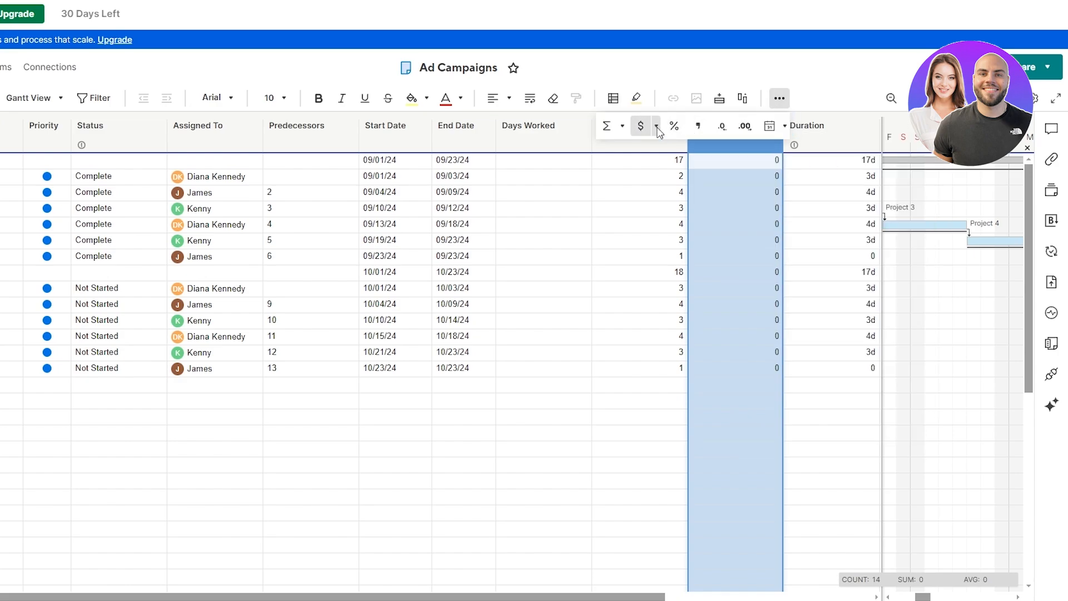
left_click(678, 129)
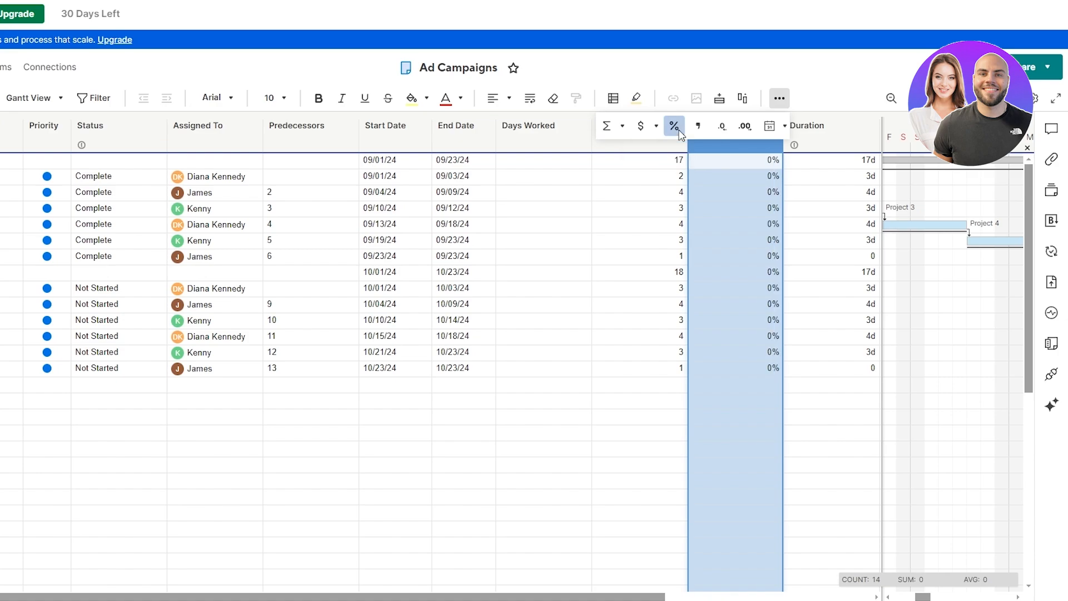
left_click(736, 386)
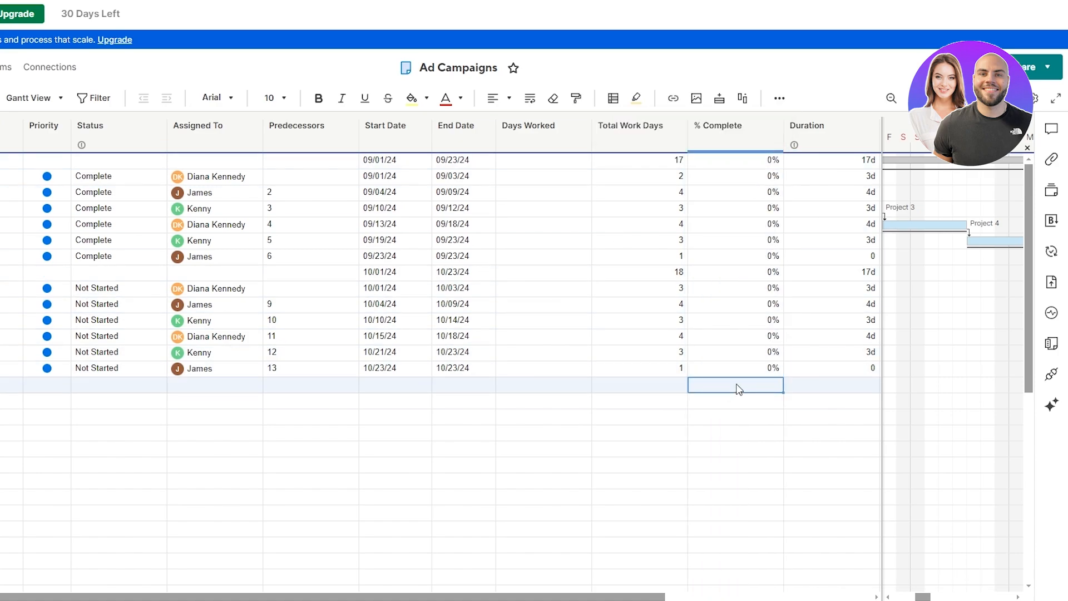
Step: Convert the first % Complete cell's formula into a column formula
left_click(728, 143)
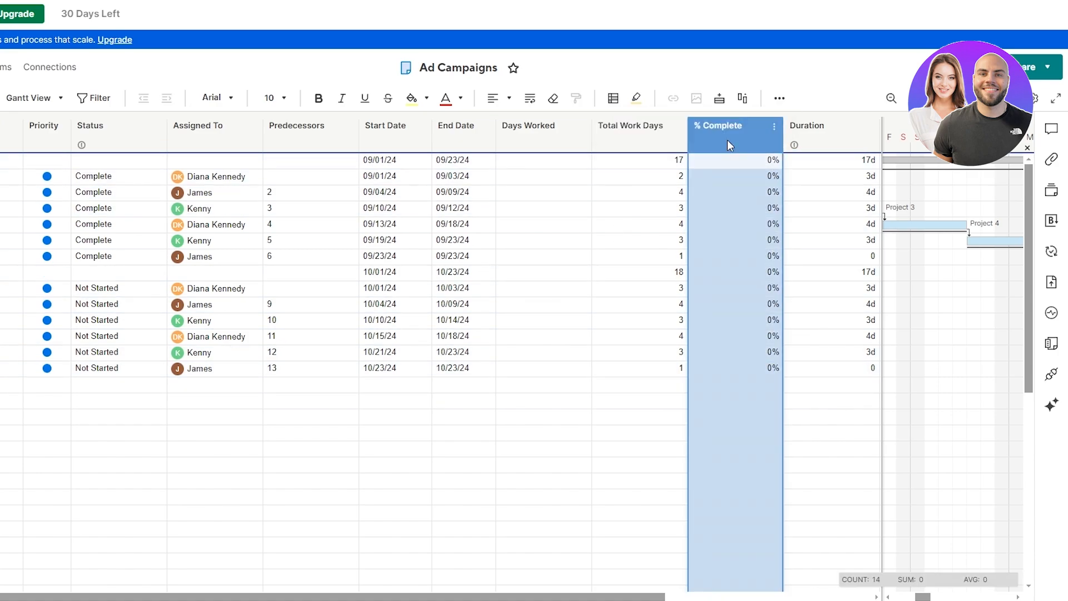
left_click(717, 161)
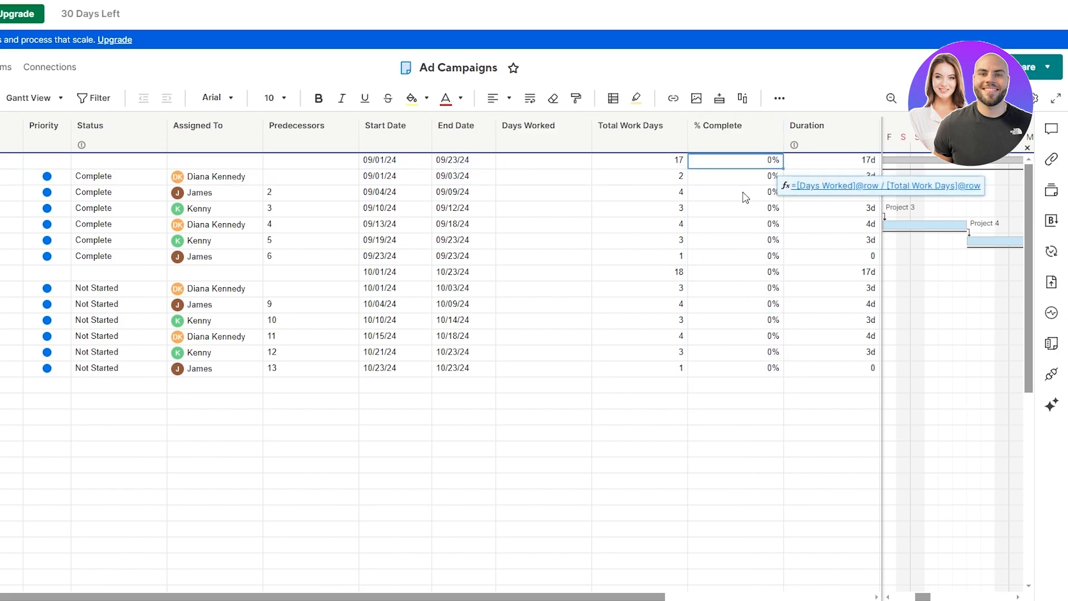
left_click(745, 135)
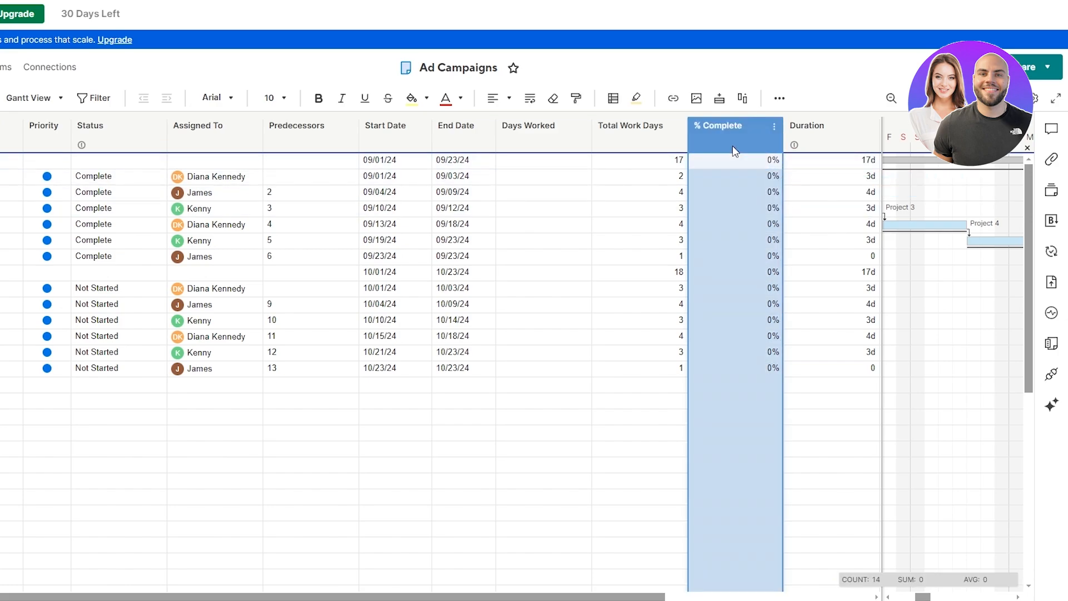
left_click(773, 127)
left_click(755, 161)
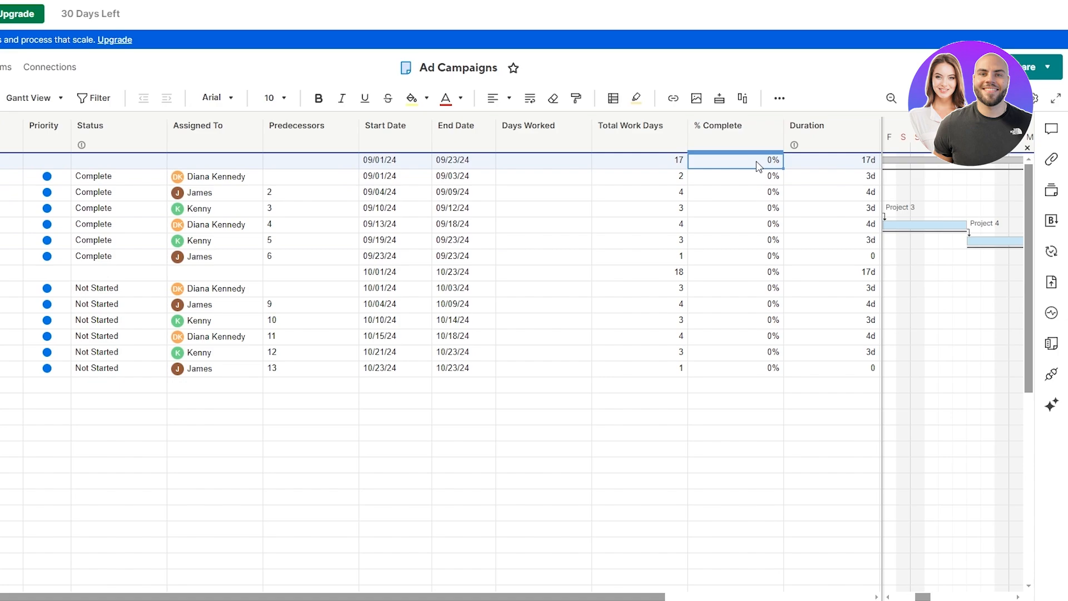
right_click(757, 164)
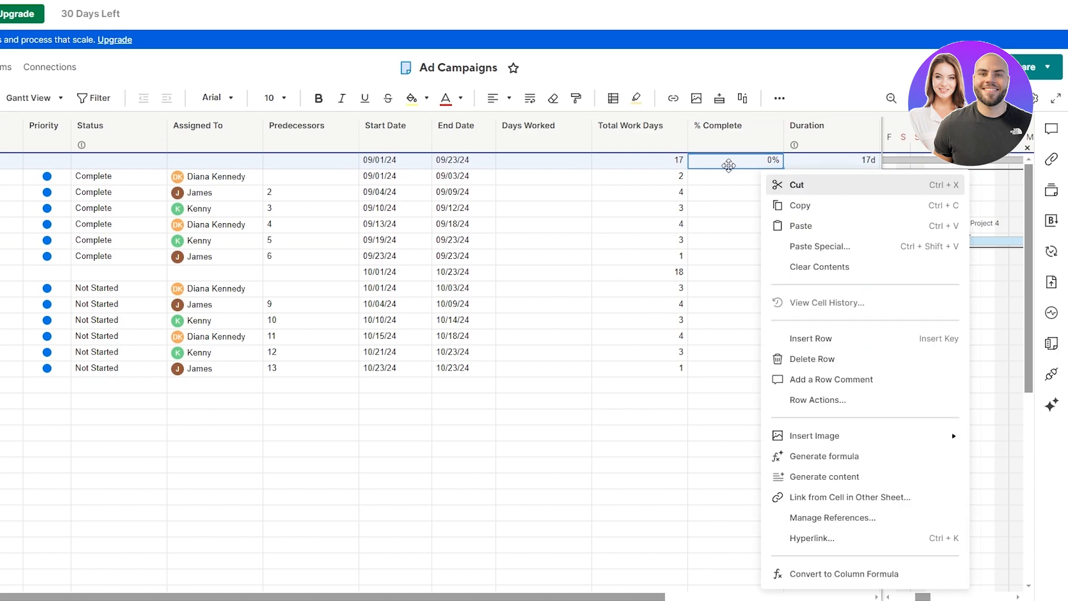
left_click(843, 573)
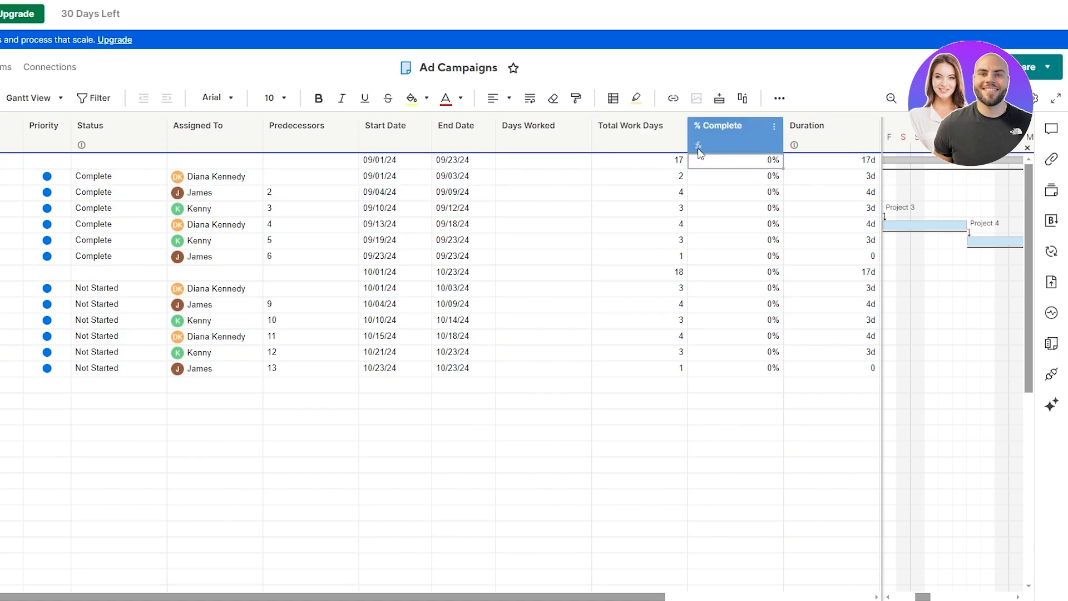
Step: Inspect the % Complete cells of the empty rows below the tasks
scroll(730, 385, "down", 1)
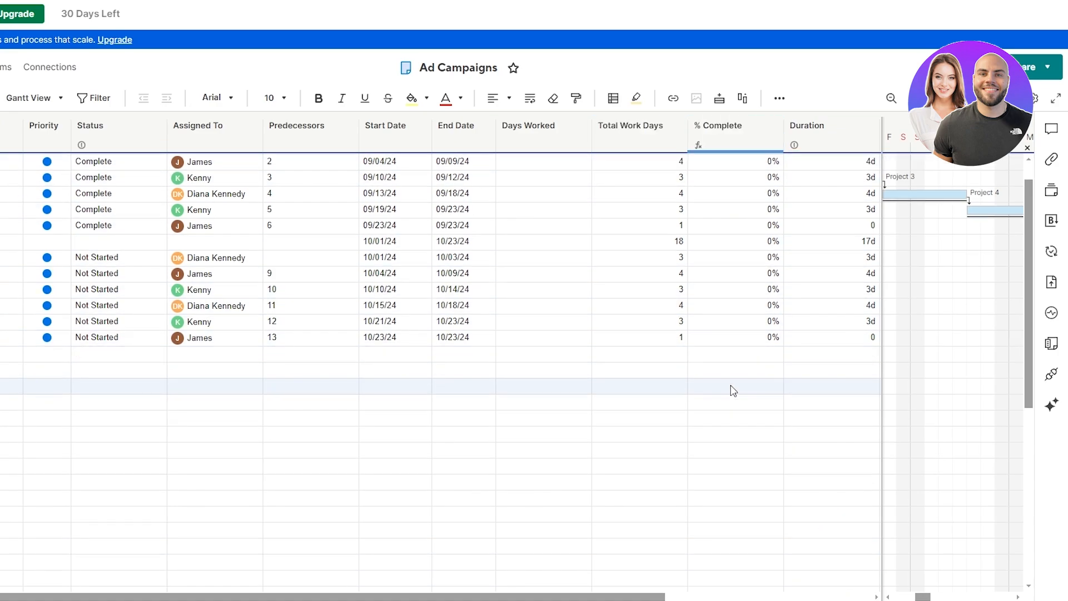
scroll(730, 389, "down", 3)
left_click(731, 425)
scroll(731, 429, "up", 3)
left_click(730, 454)
scroll(730, 456, "up", 1)
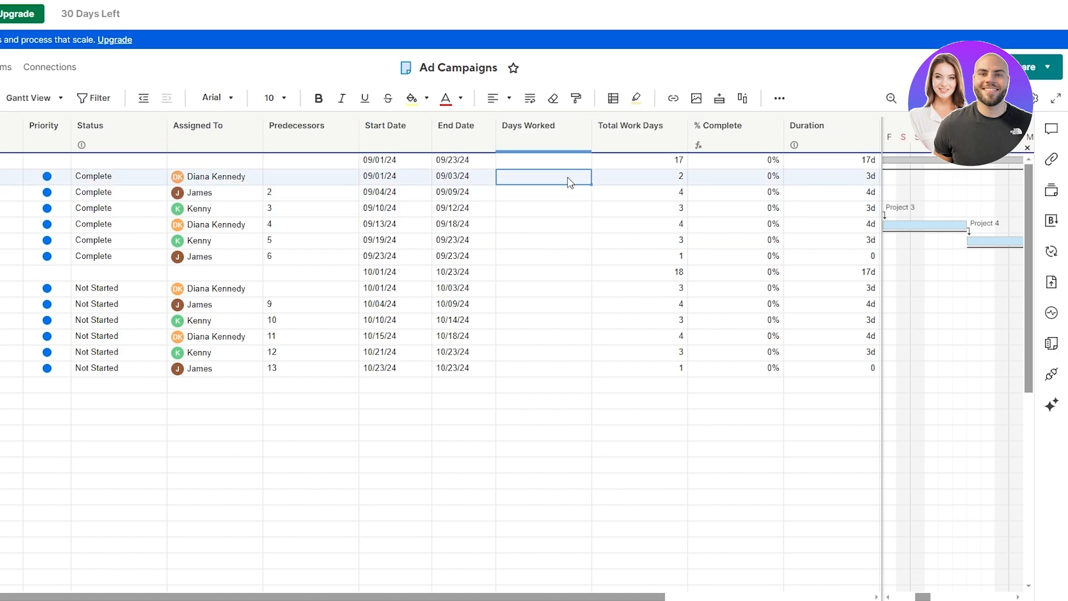
Step: Try Project 1 Days Worked values 2, 1 and 3, settling on 2 for 100%
type("2")
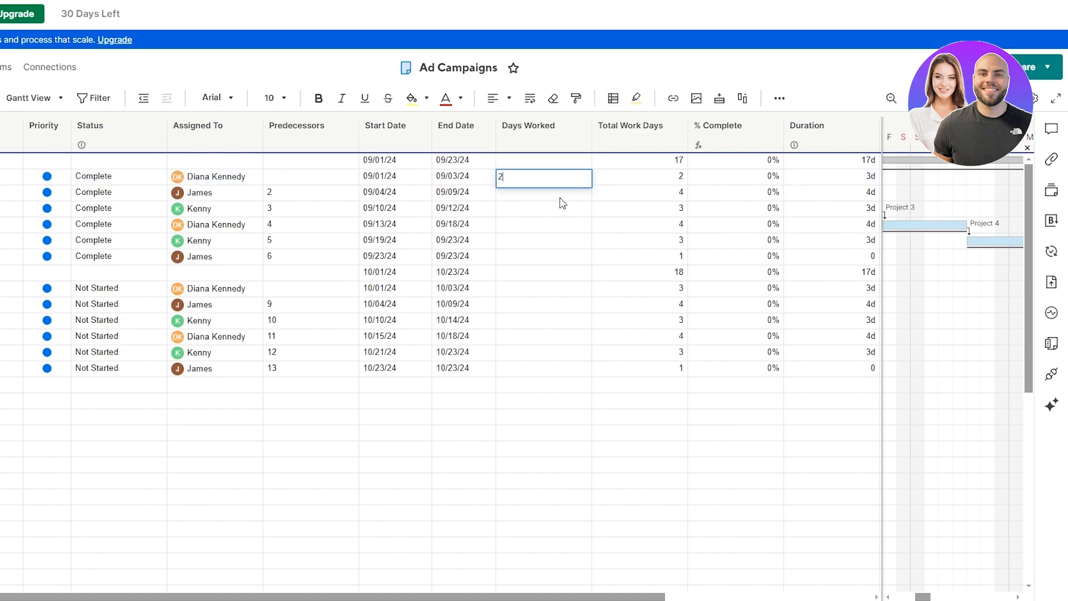
key("Return")
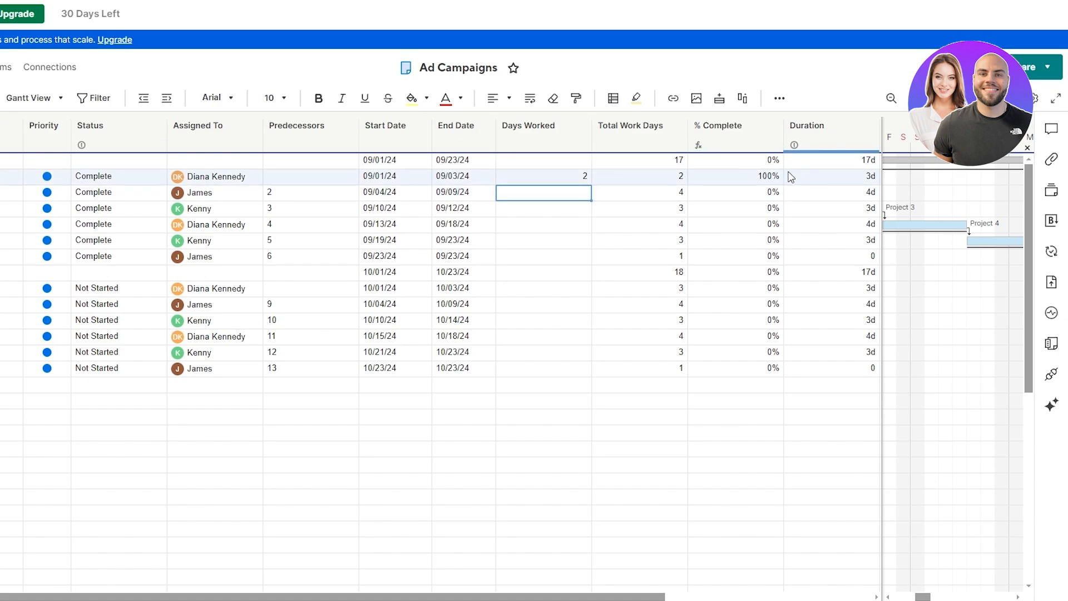
left_click(580, 179)
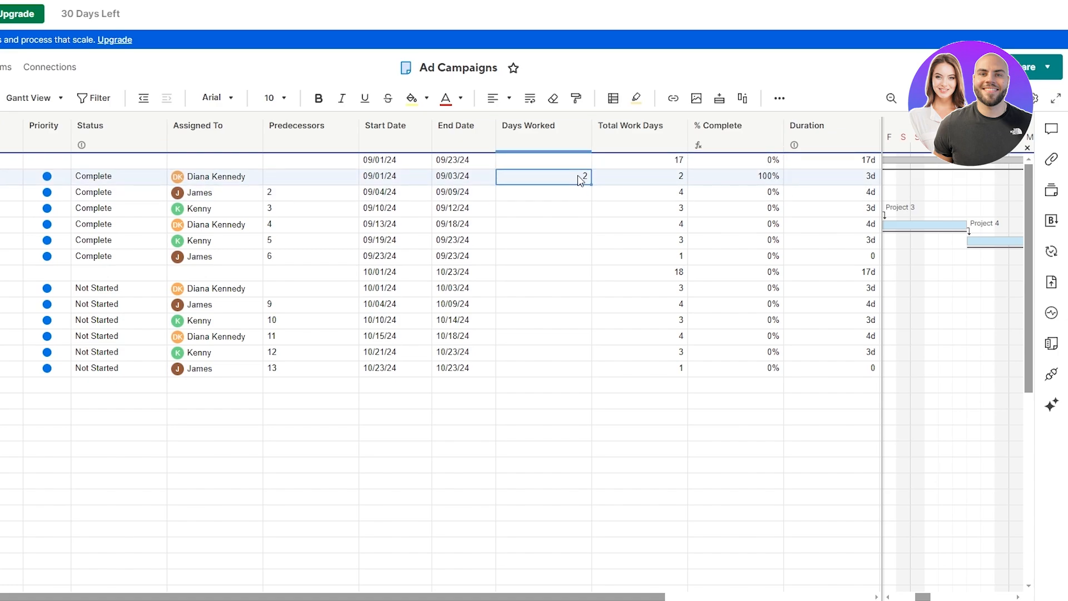
type("1")
key("Return")
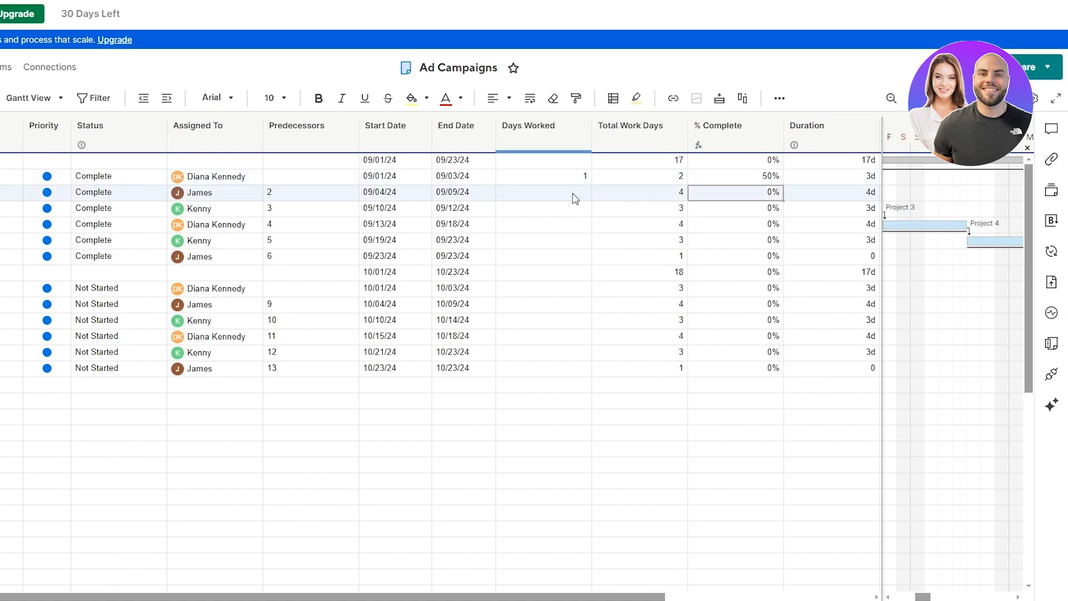
left_click(577, 176)
type("3")
left_click(680, 196)
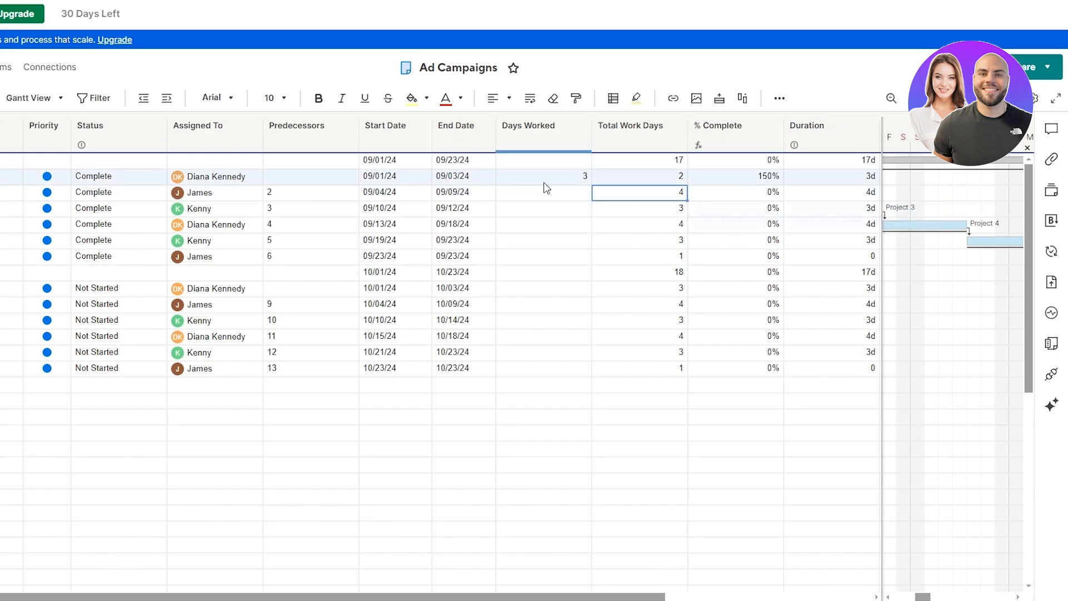
left_click(564, 179)
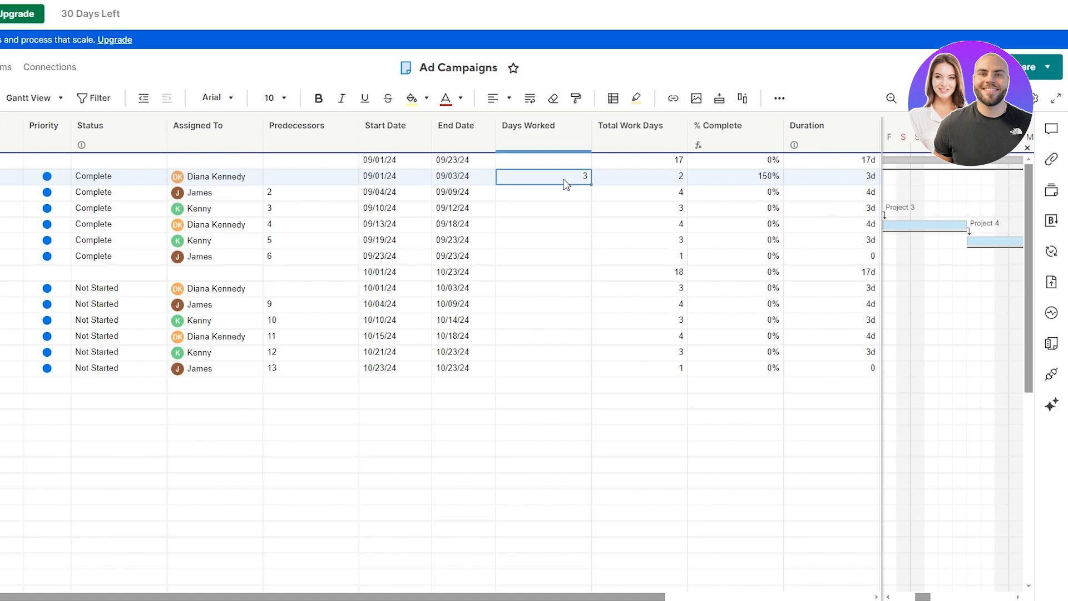
type("2")
left_click(565, 206)
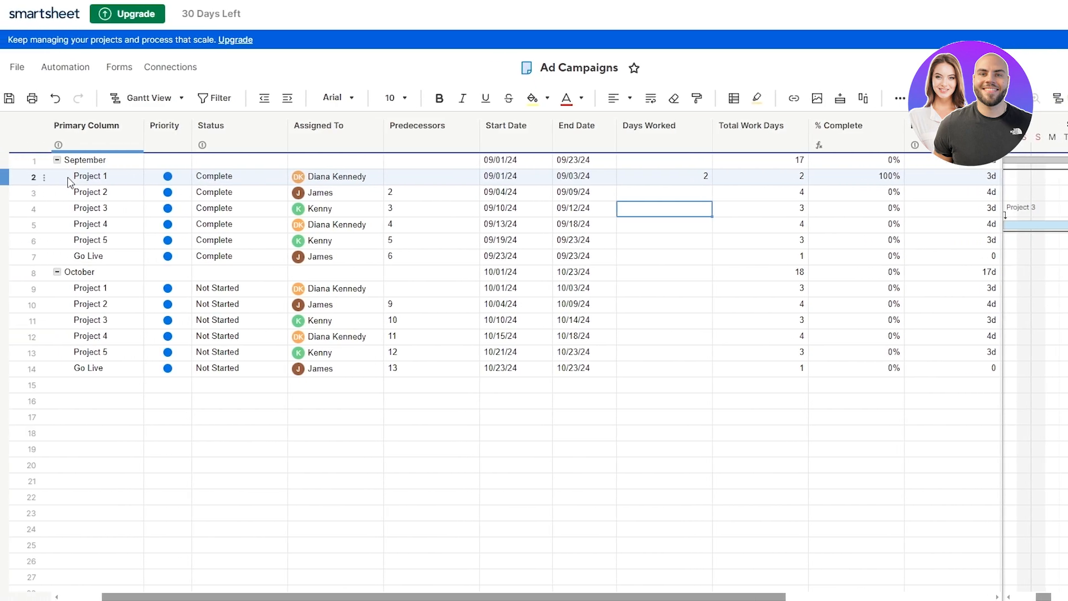
Step: Give the Project 1 row red text and a yellow background
left_click(68, 178)
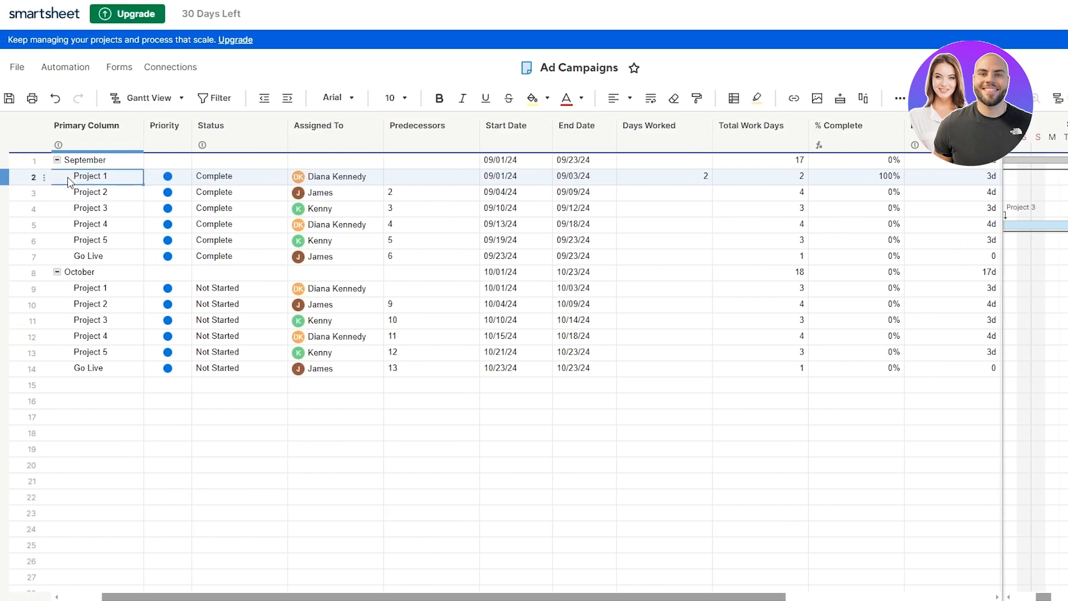
left_click(4, 176)
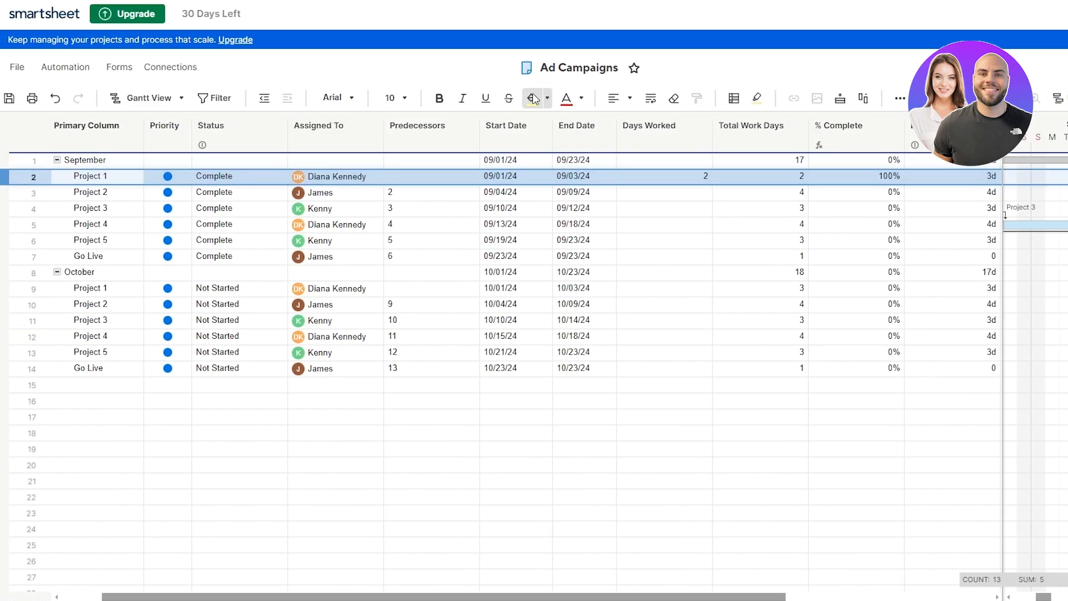
left_click(565, 100)
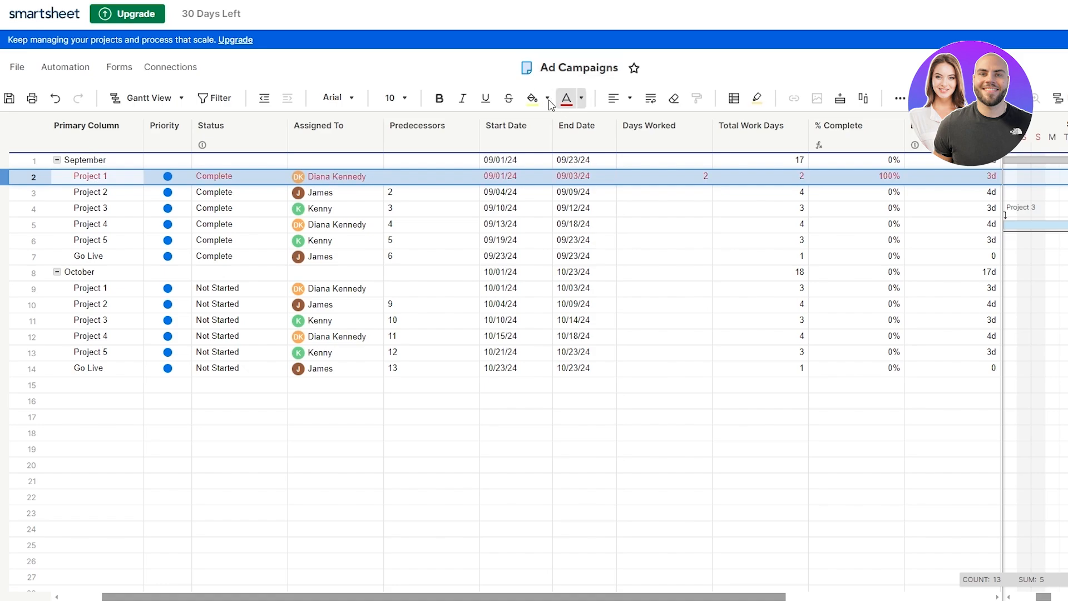
left_click(533, 100)
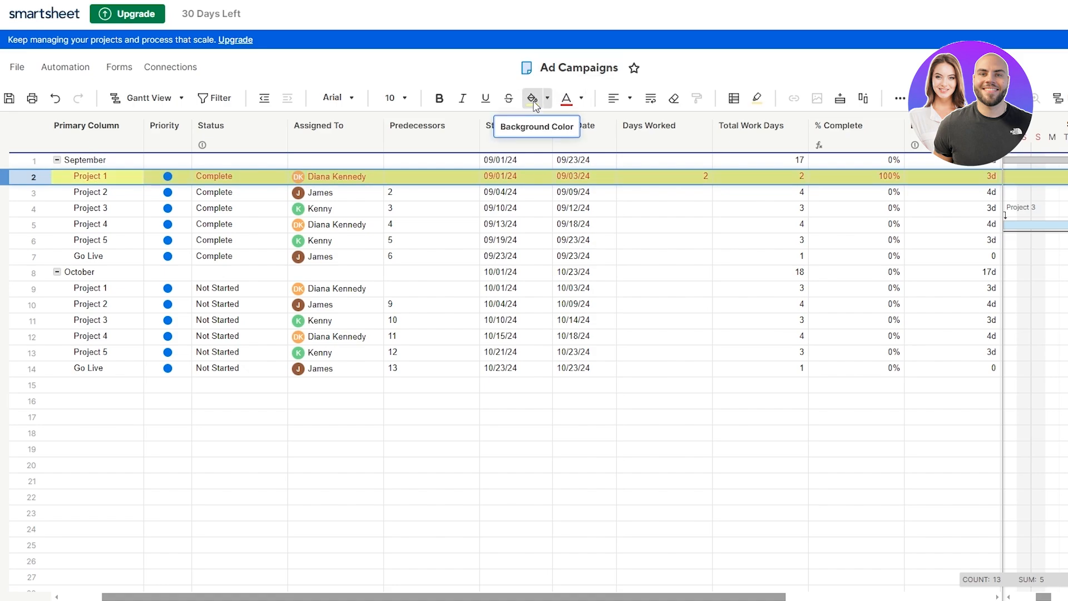
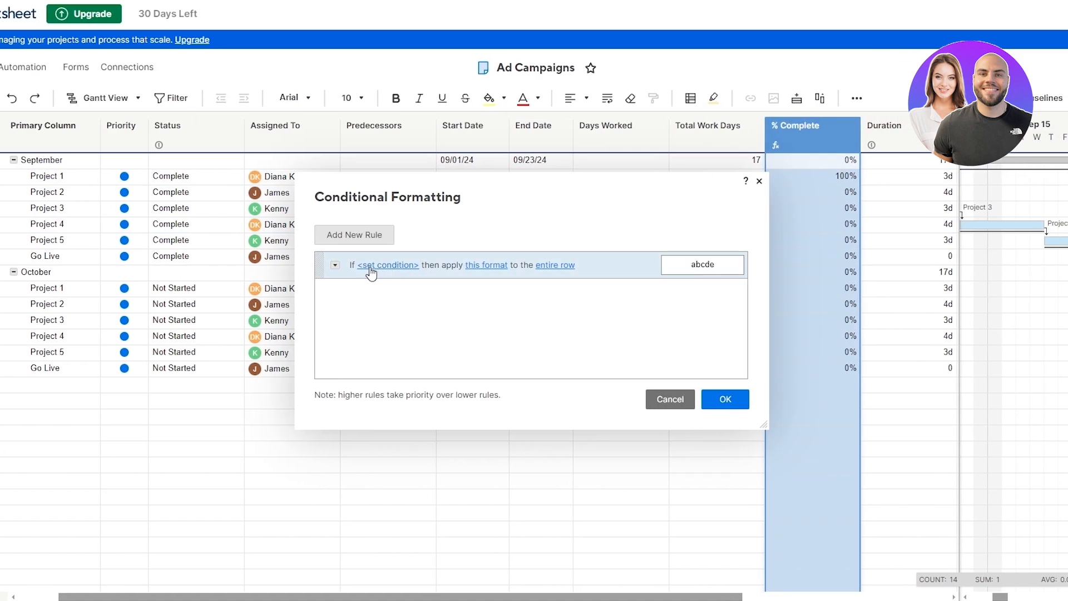
Step: Define the rule's conditions: Status is not Complete AND End Date is in the past
left_click(375, 265)
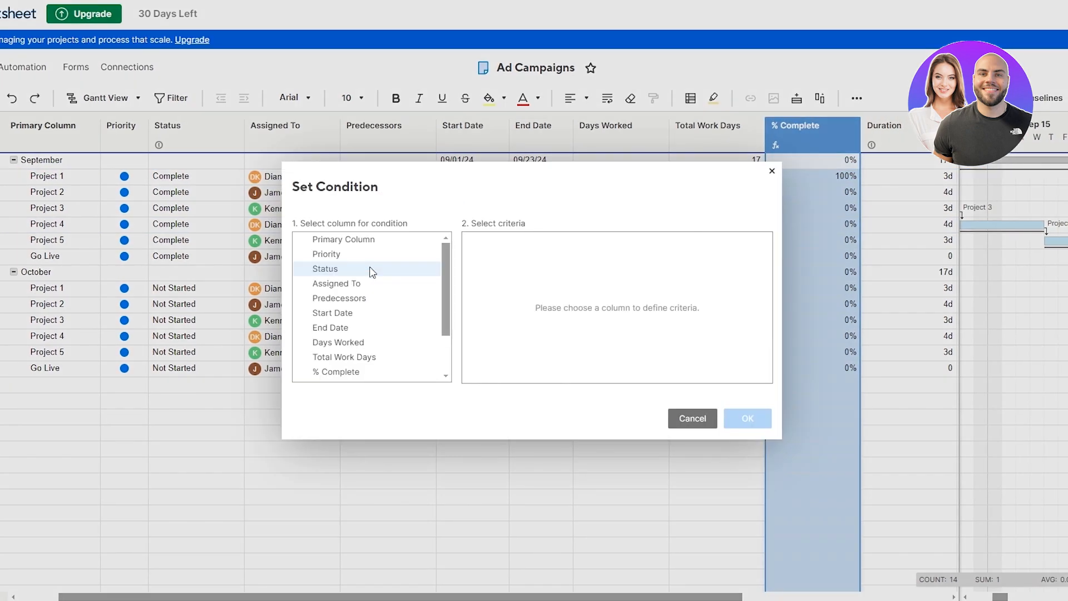
left_click(338, 271)
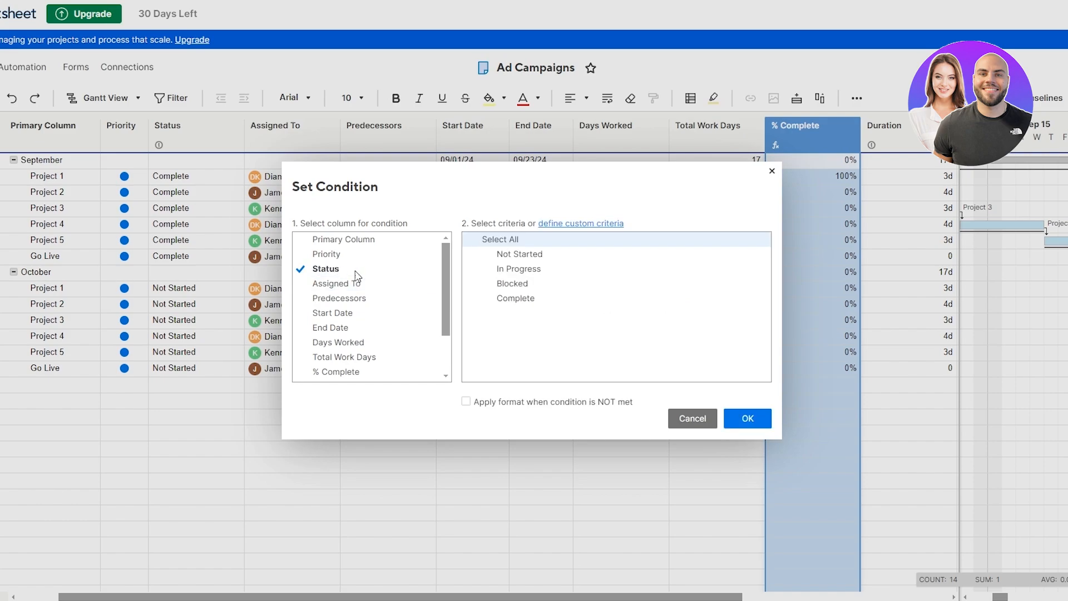
left_click(493, 300)
left_click(467, 404)
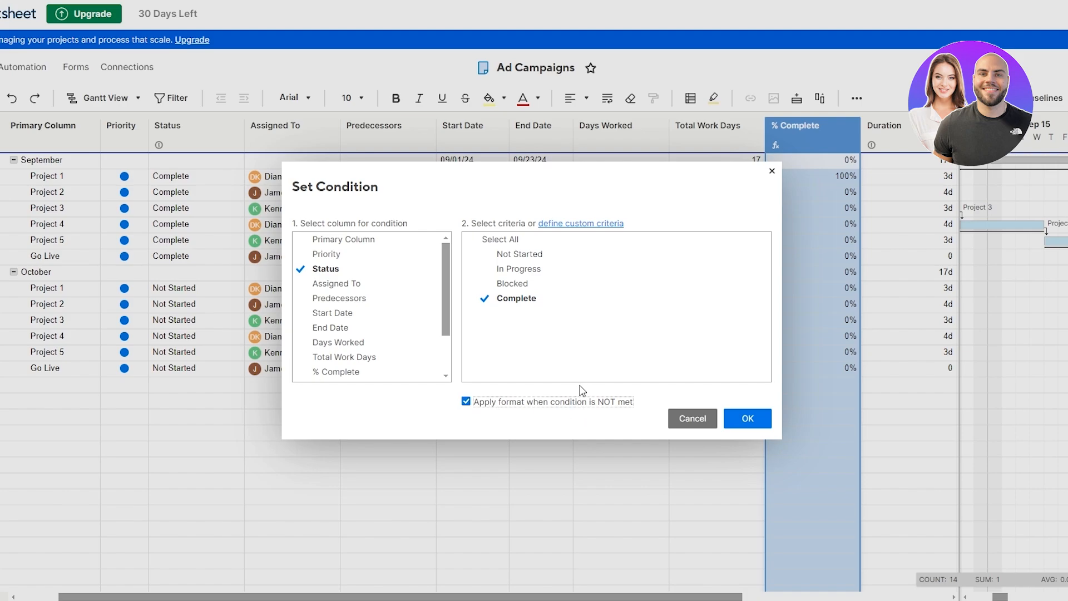
left_click(747, 418)
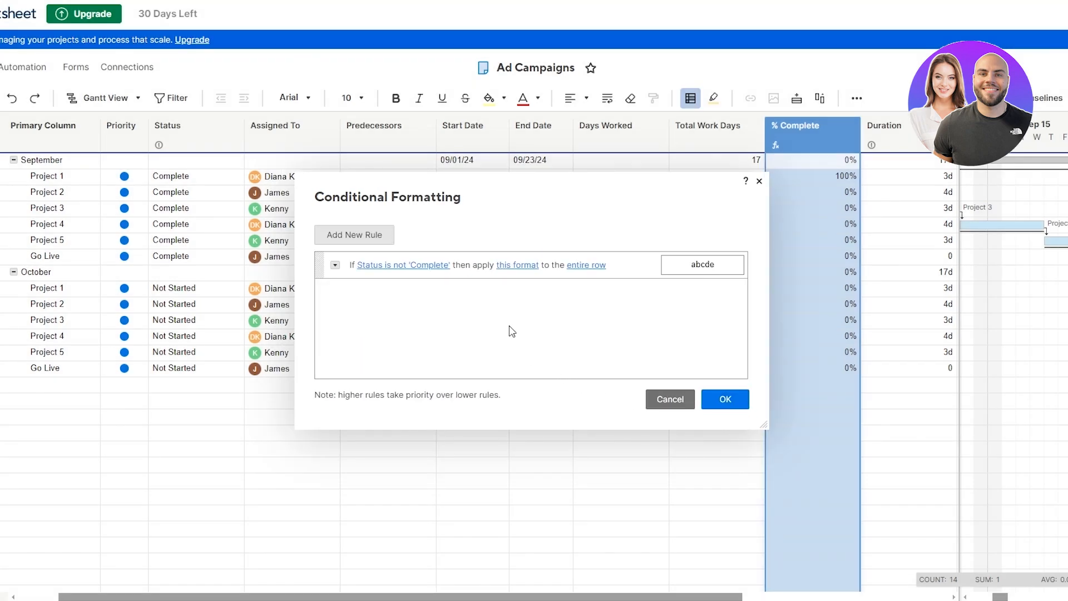
left_click(335, 266)
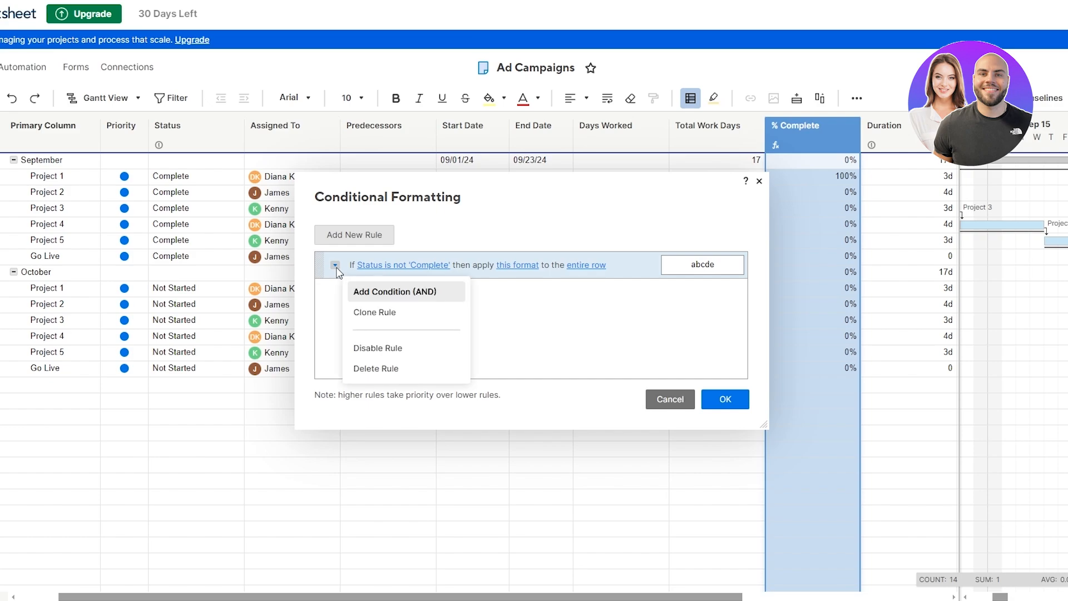
left_click(381, 295)
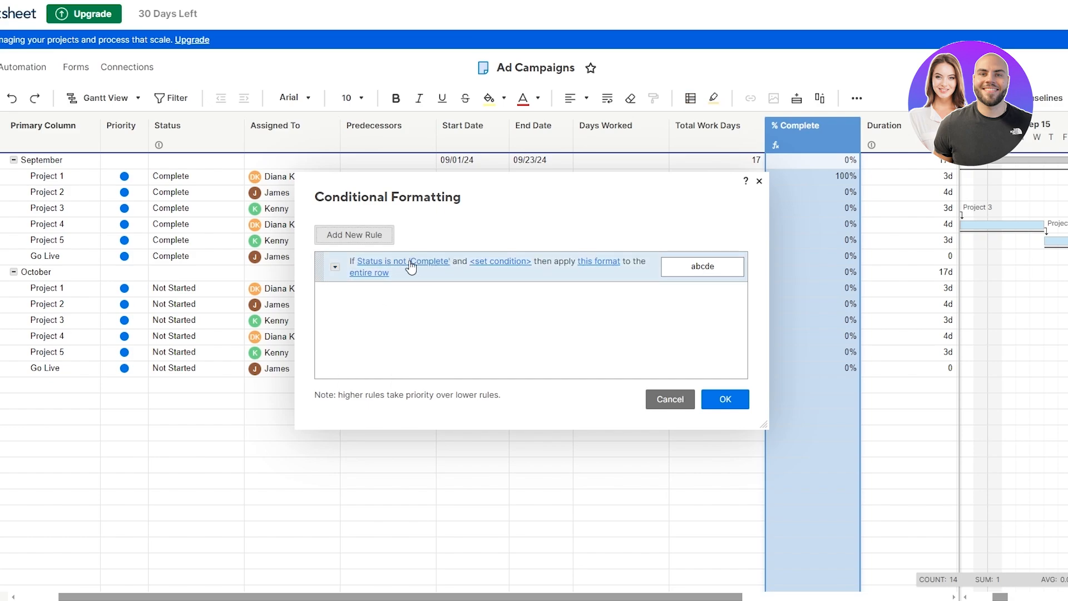
left_click(496, 261)
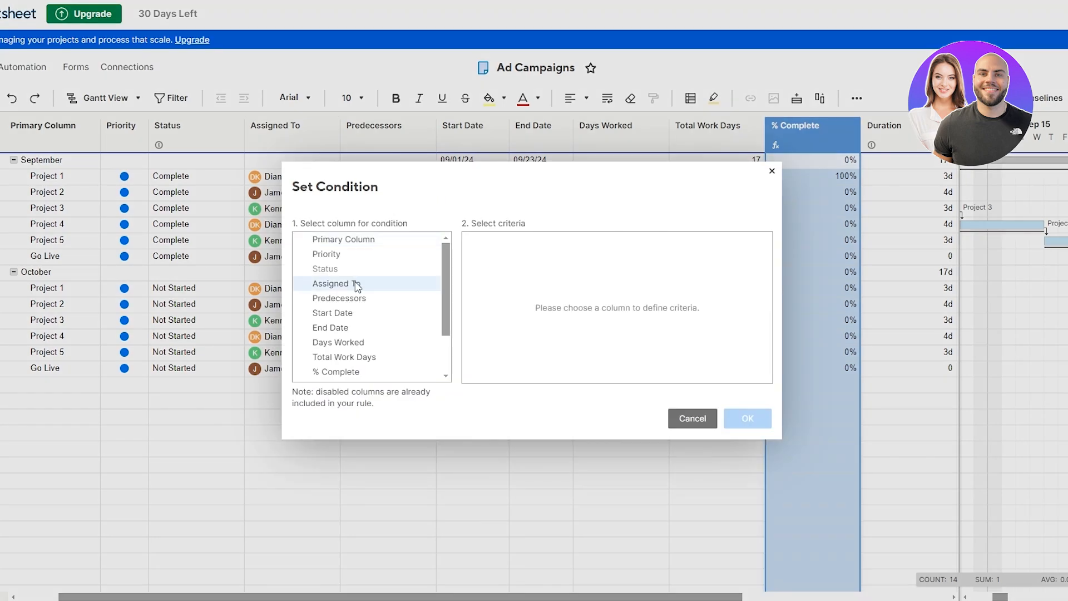
left_click(356, 329)
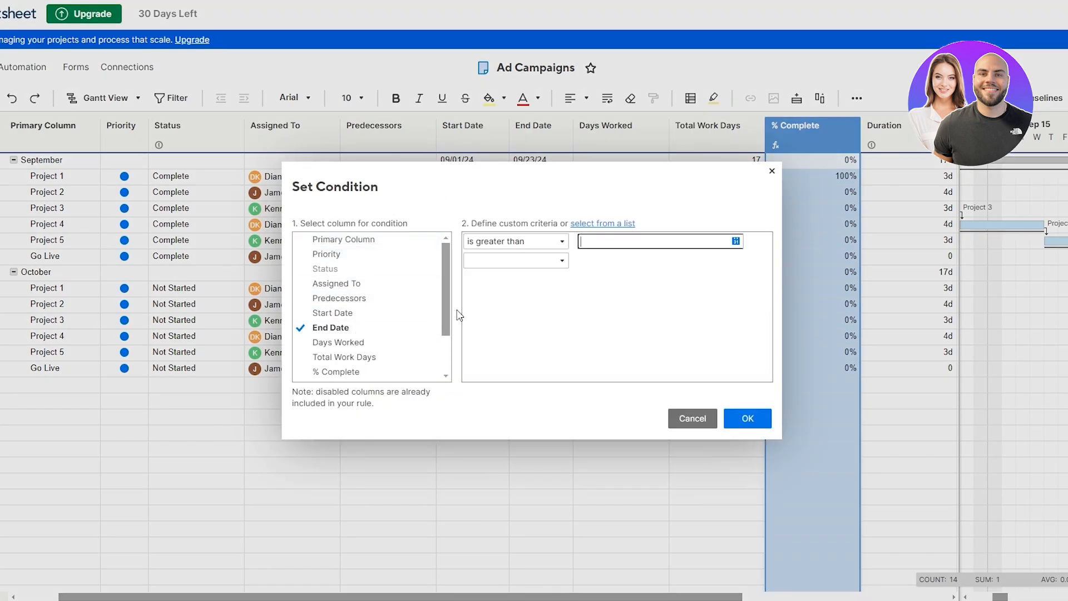
left_click(558, 243)
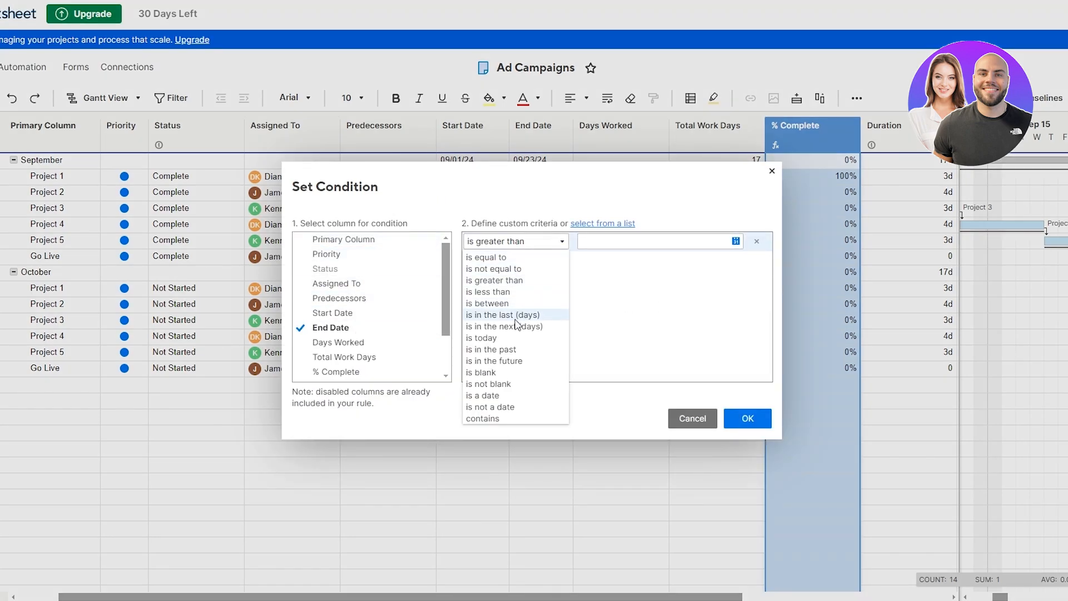
left_click(505, 350)
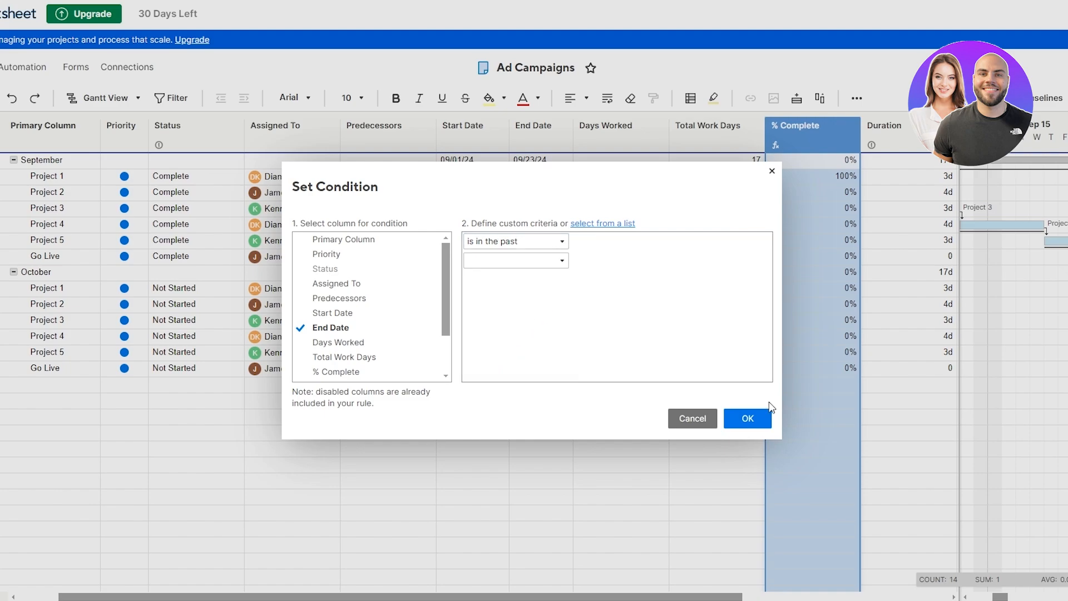
left_click(762, 418)
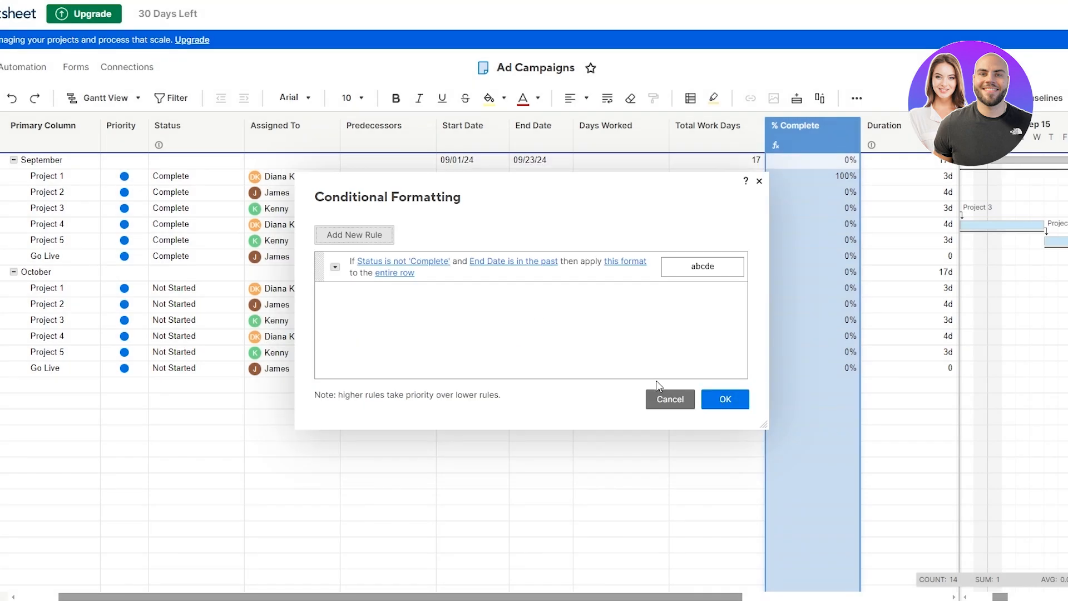
Step: Give matching rows a light red background fill and save the rule
left_click(627, 269)
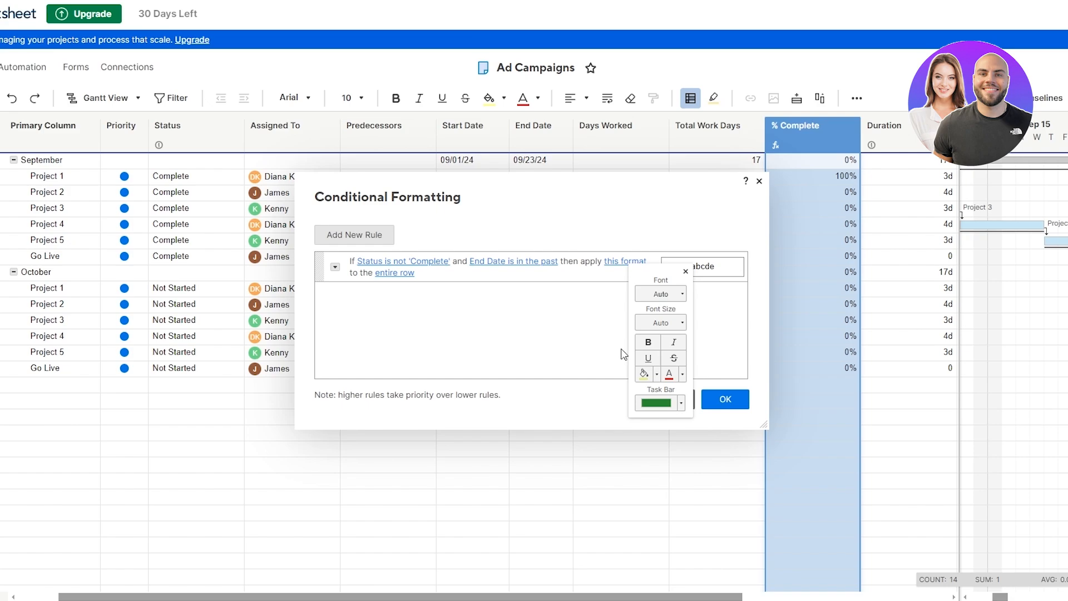
left_click(649, 374)
left_click(656, 374)
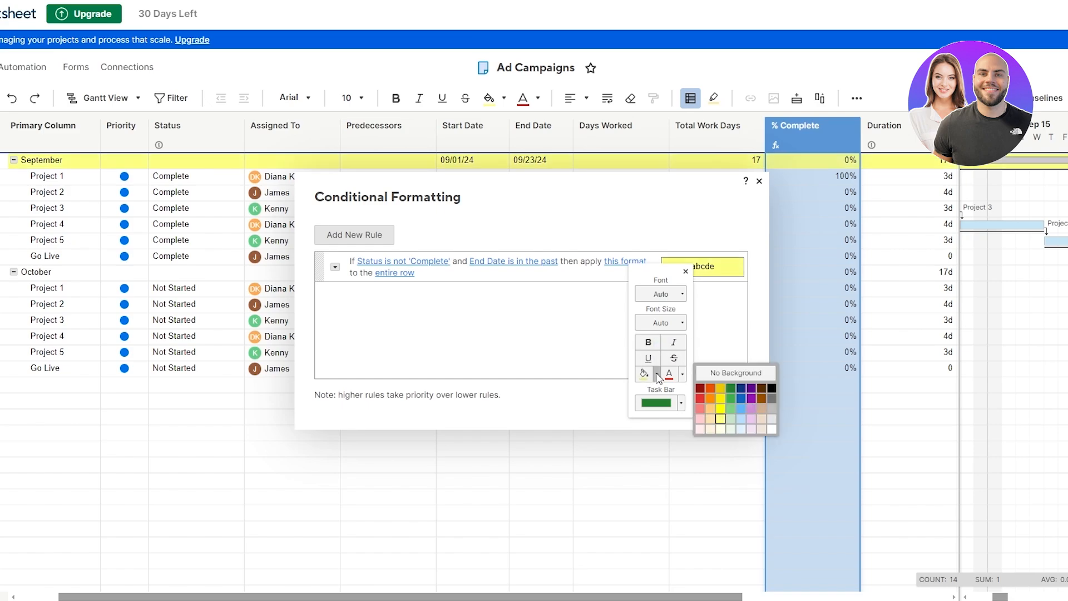
left_click(700, 408)
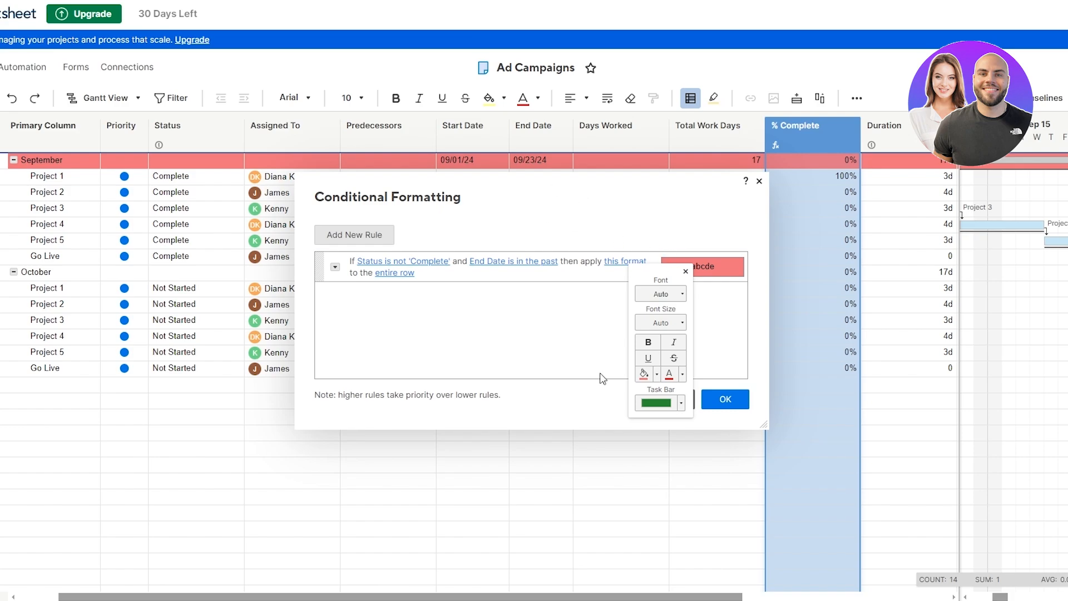
left_click(682, 374)
left_click(689, 365)
left_click(563, 377)
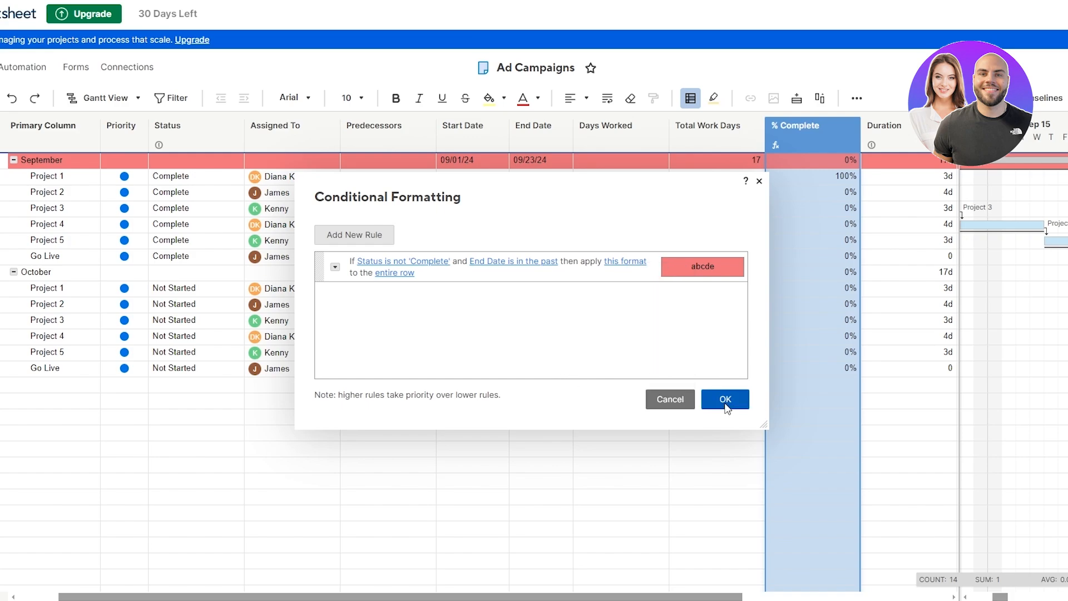
left_click(725, 400)
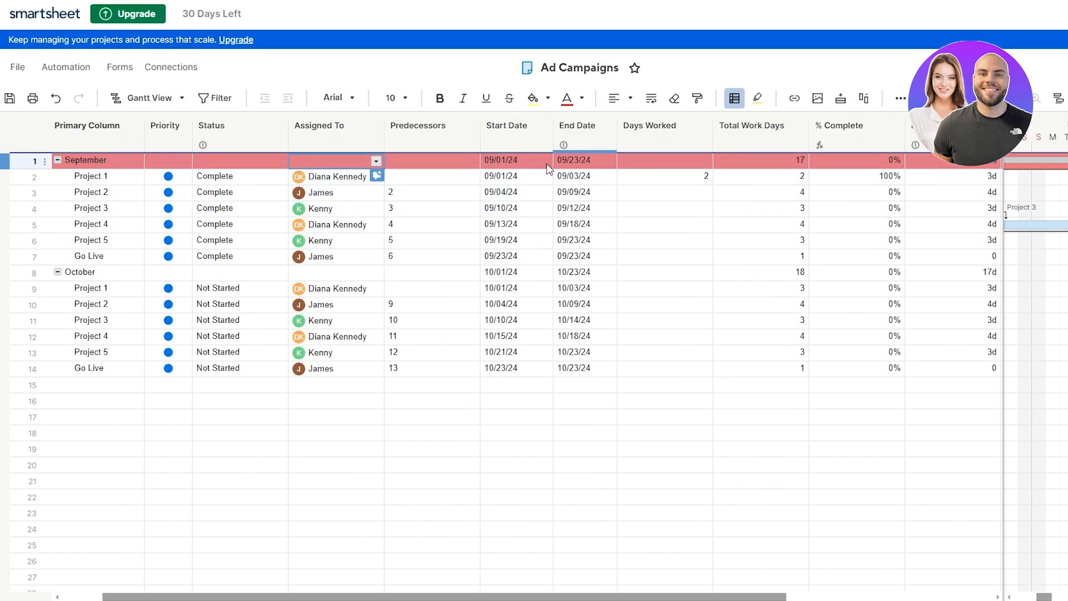
Step: Mark the September parent row's Status as Complete
left_click(376, 161)
left_click(279, 160)
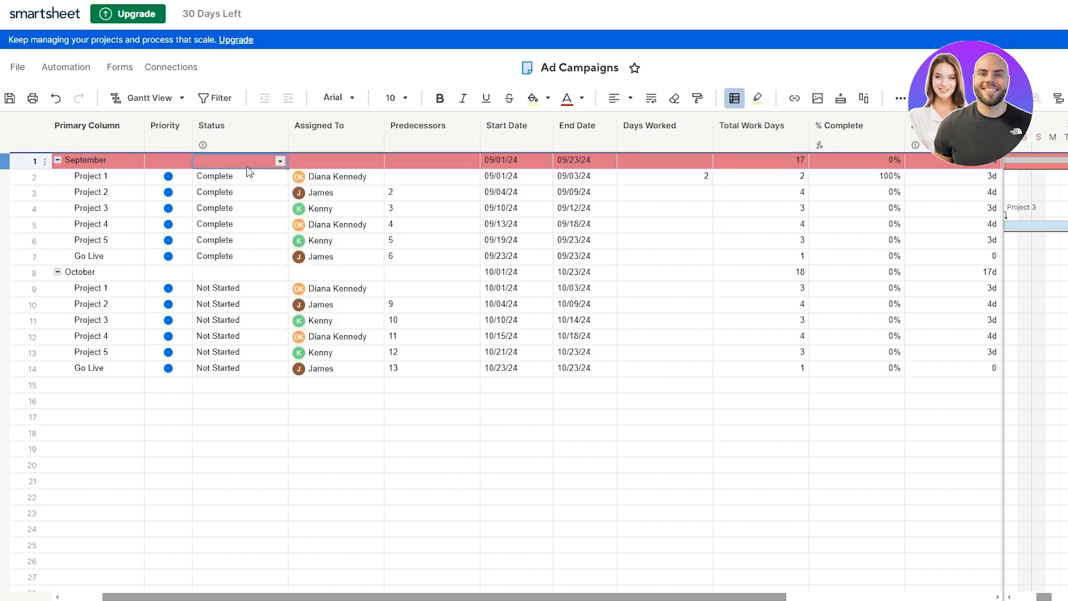
left_click(280, 161)
left_click(228, 211)
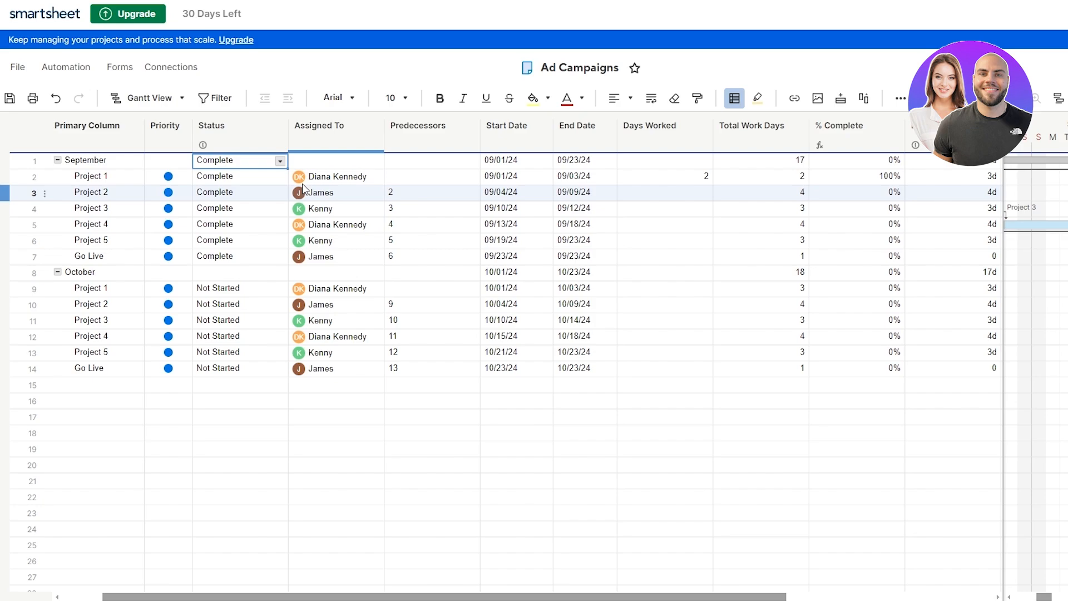
left_click(280, 163)
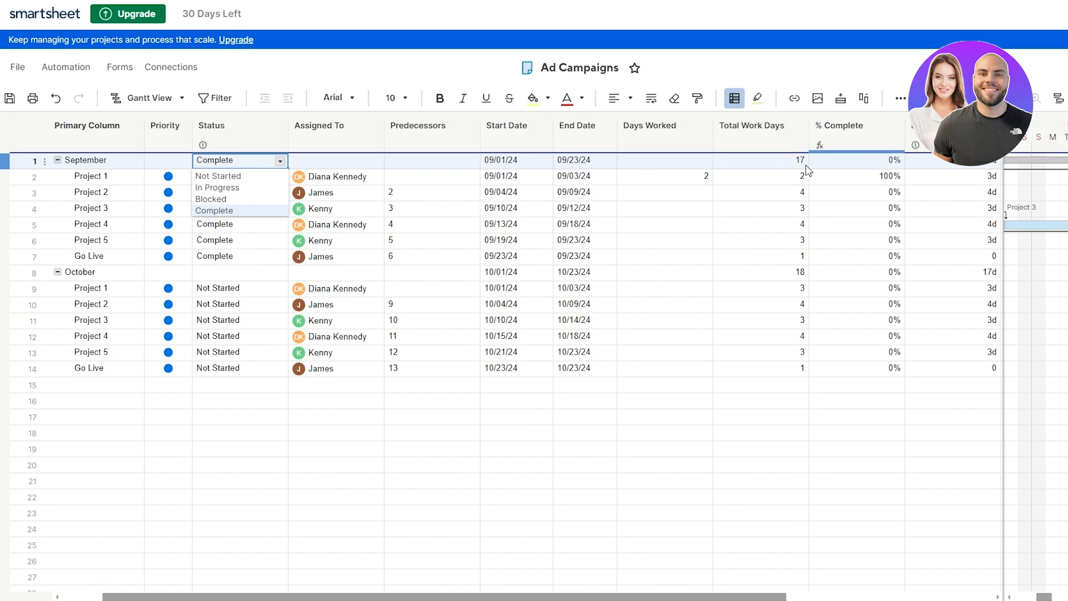
Step: Set Project 3's Status to Not Started so its overdue row turns red
left_click_drag(759, 176, 829, 178)
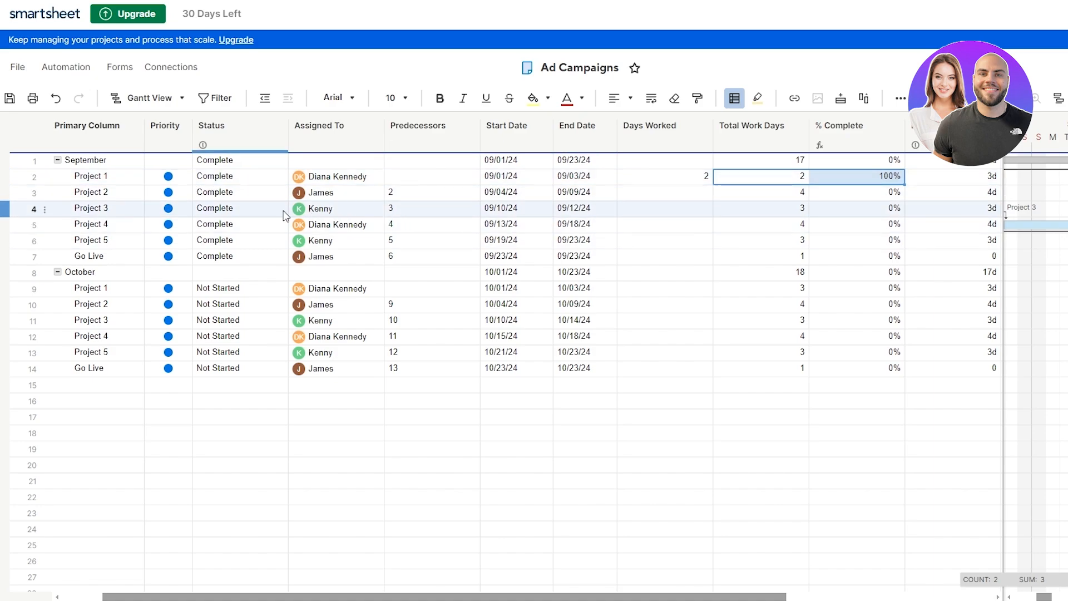
double_click(257, 209)
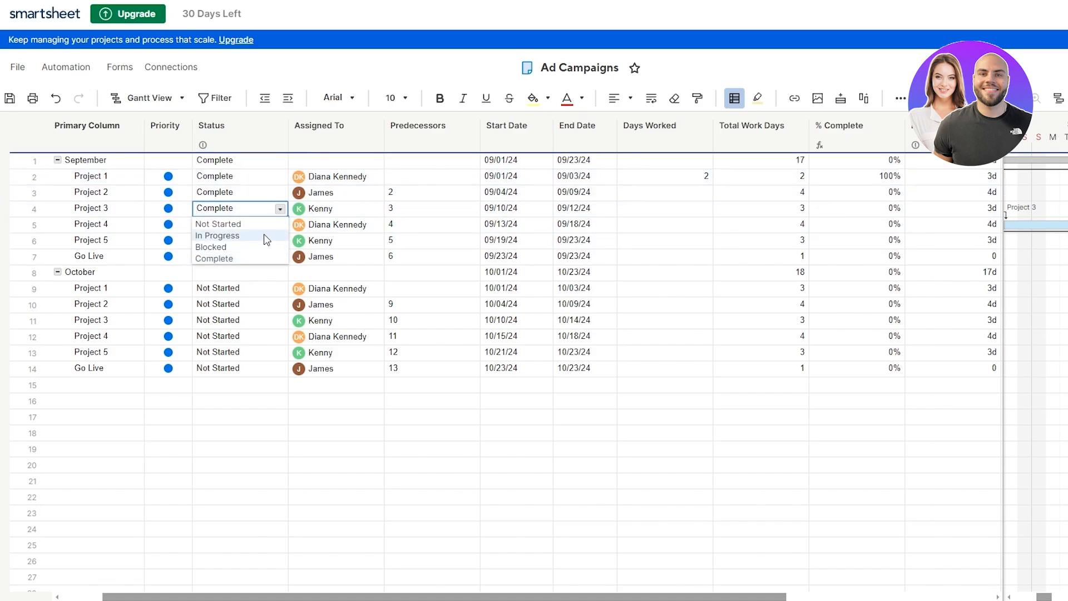
left_click(251, 225)
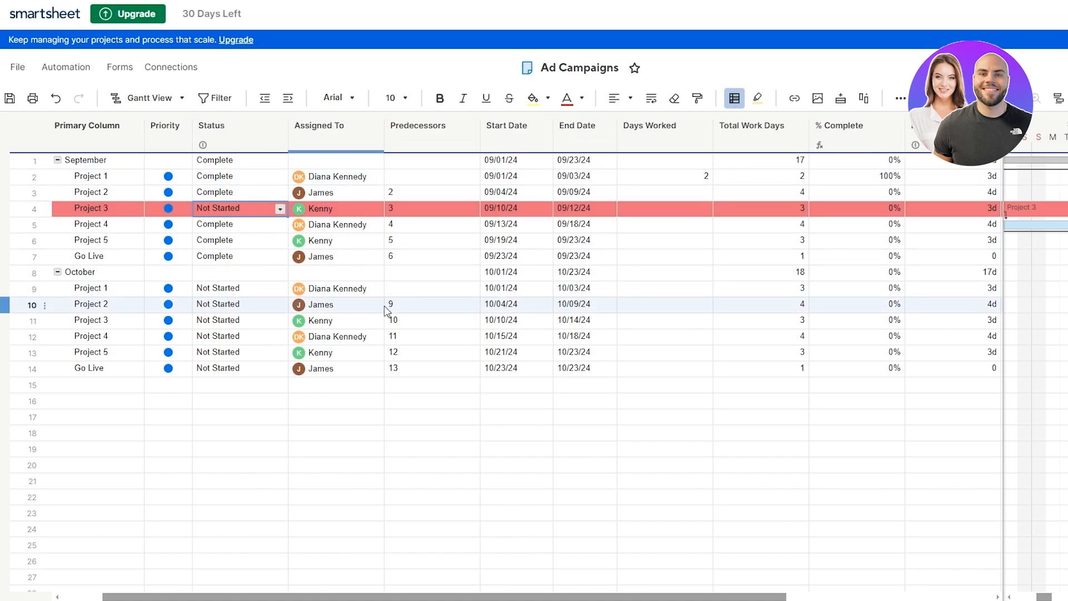
left_click(254, 303)
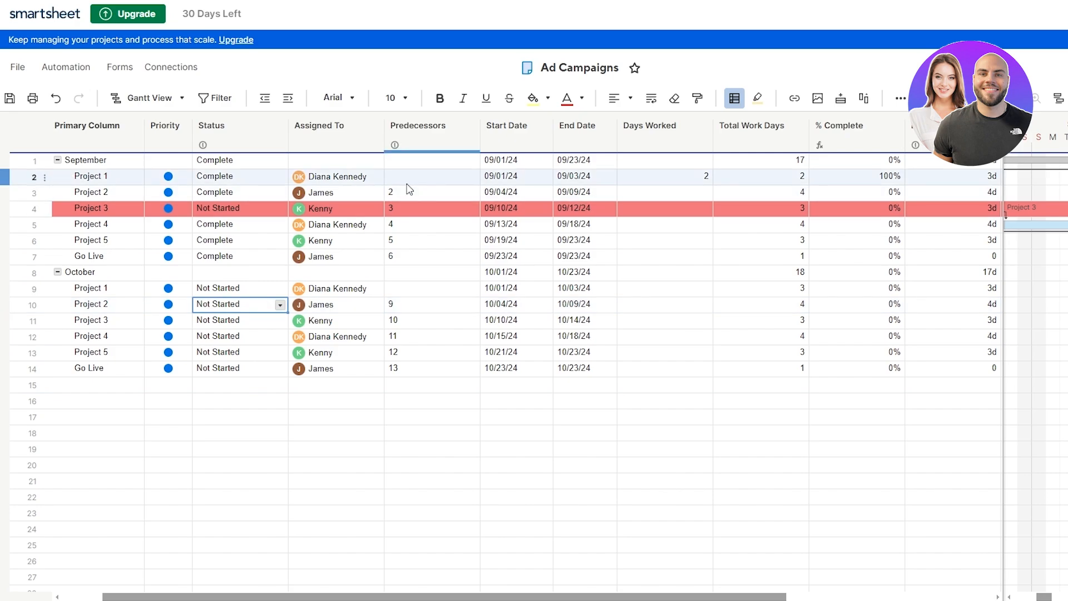
Step: Create a new conditional formatting rule with the condition Status is Complete
left_click(734, 98)
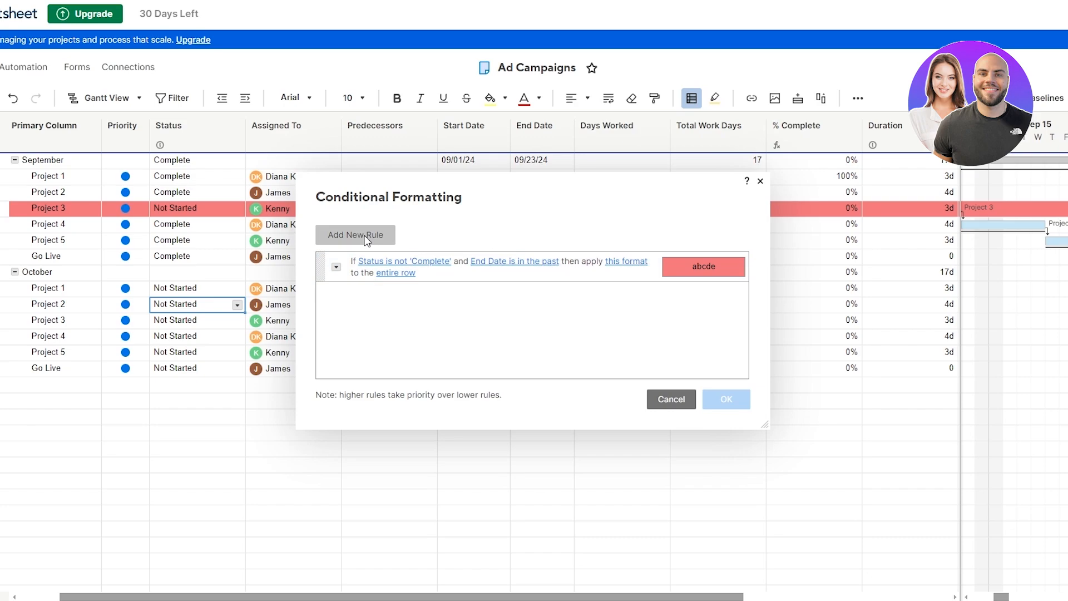
left_click(410, 240)
left_click(384, 297)
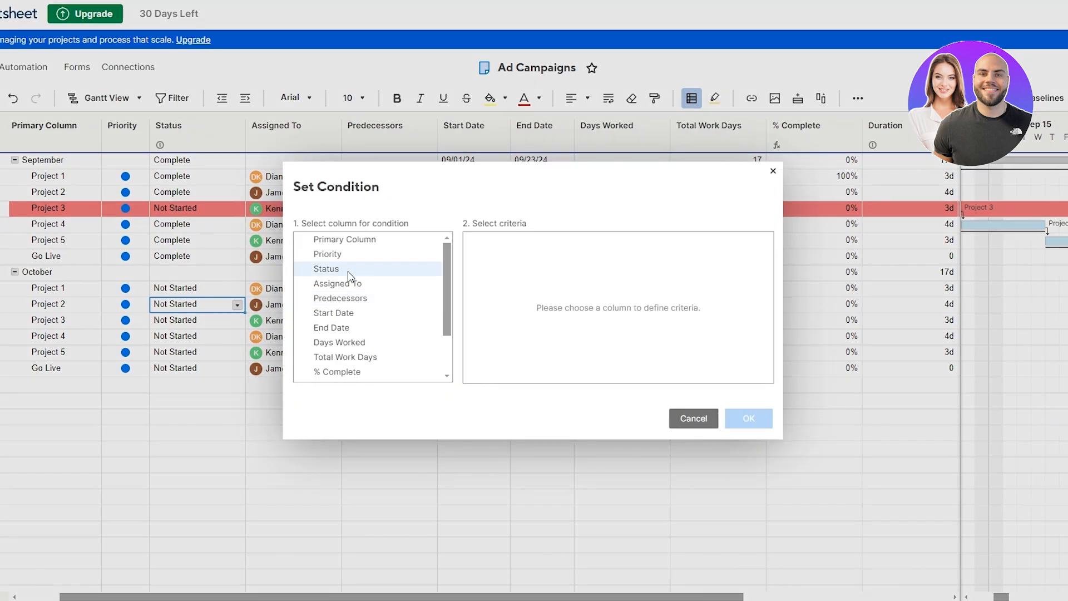
left_click(349, 275)
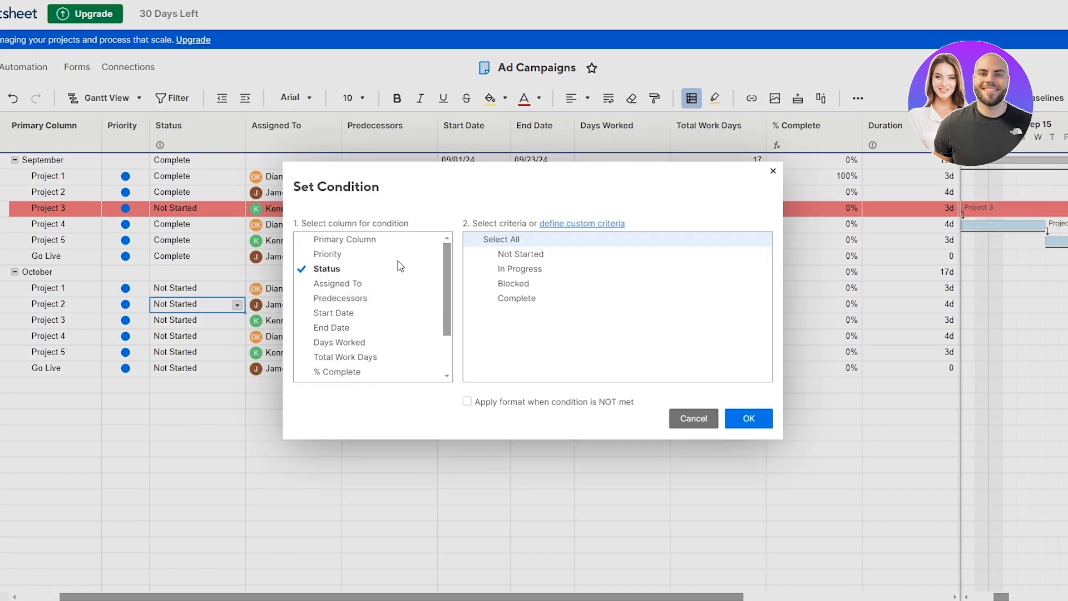
left_click(518, 298)
left_click(740, 418)
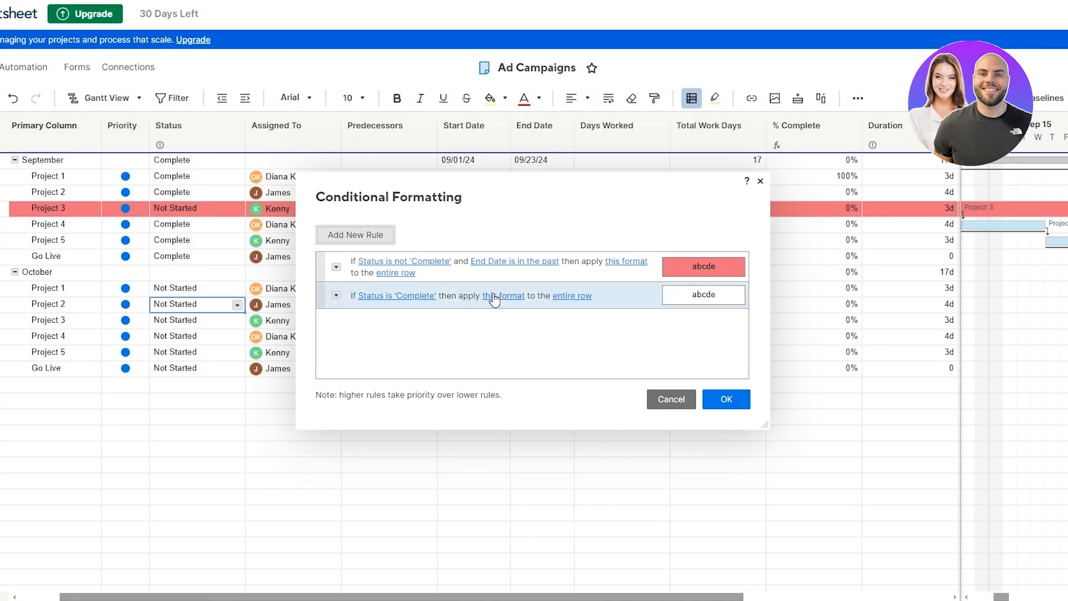
Step: Review the Complete rule's options and format, then apply the rules to the sheet
left_click(337, 295)
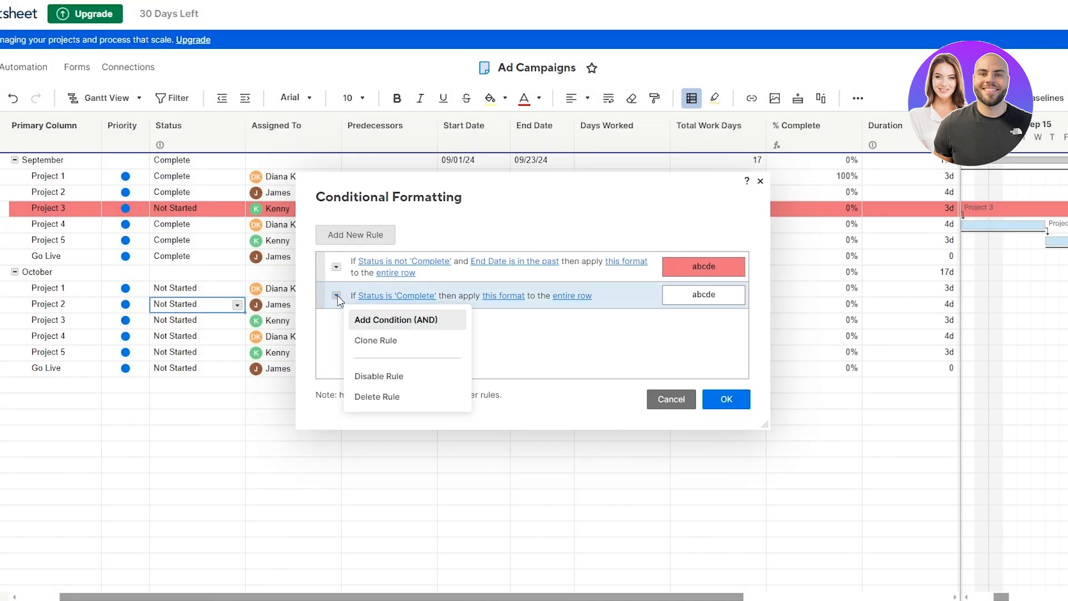
left_click(412, 321)
left_click(486, 297)
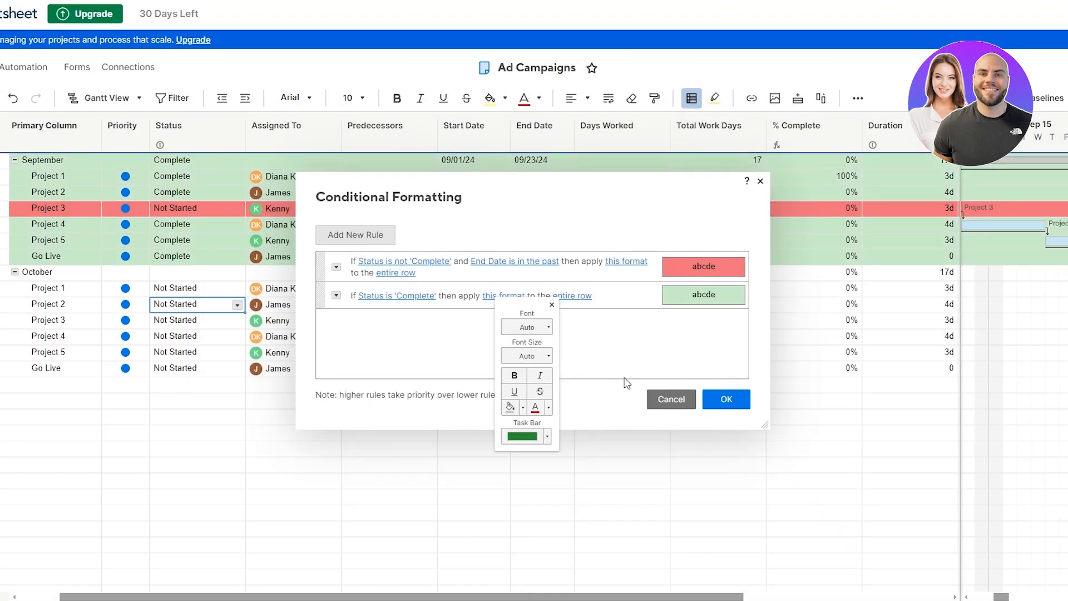
left_click(336, 296)
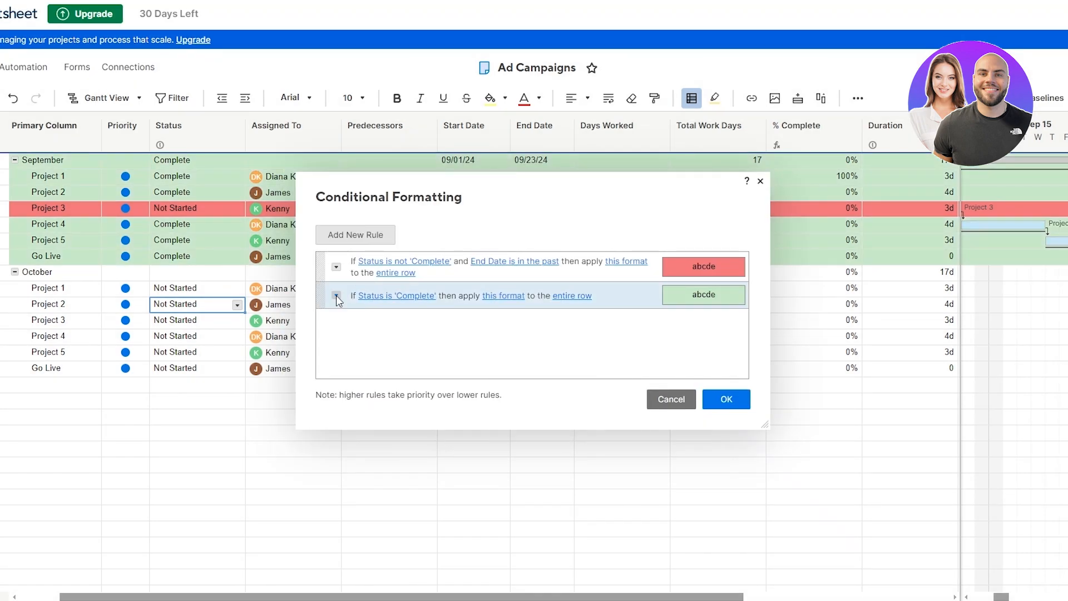
left_click(591, 335)
left_click(503, 297)
left_click(634, 362)
left_click(741, 400)
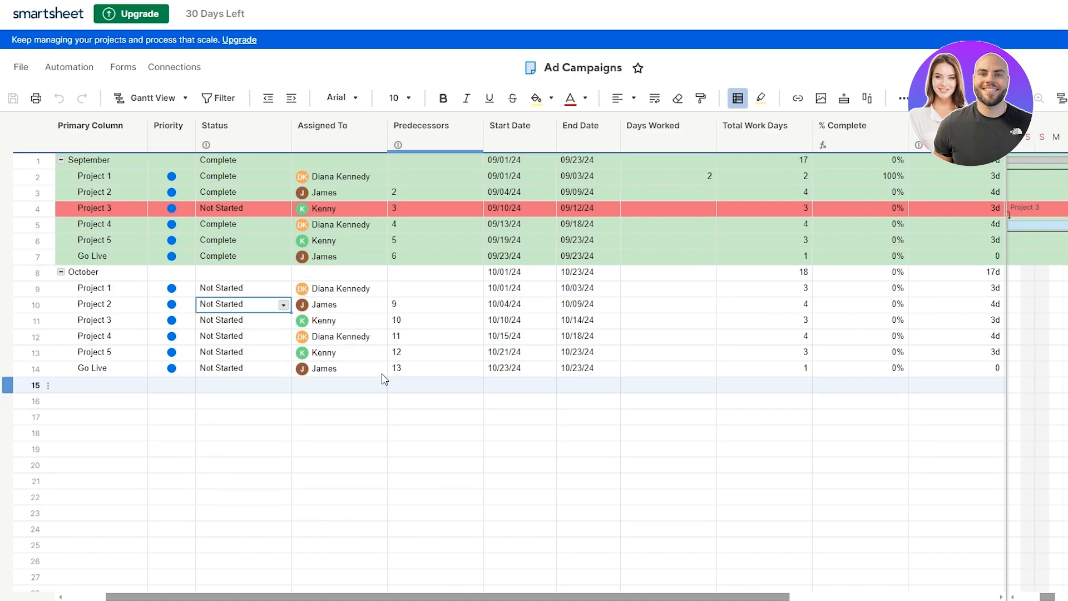
Step: Open the Automation menu for the Ad Campaigns sheet
left_click(53, 77)
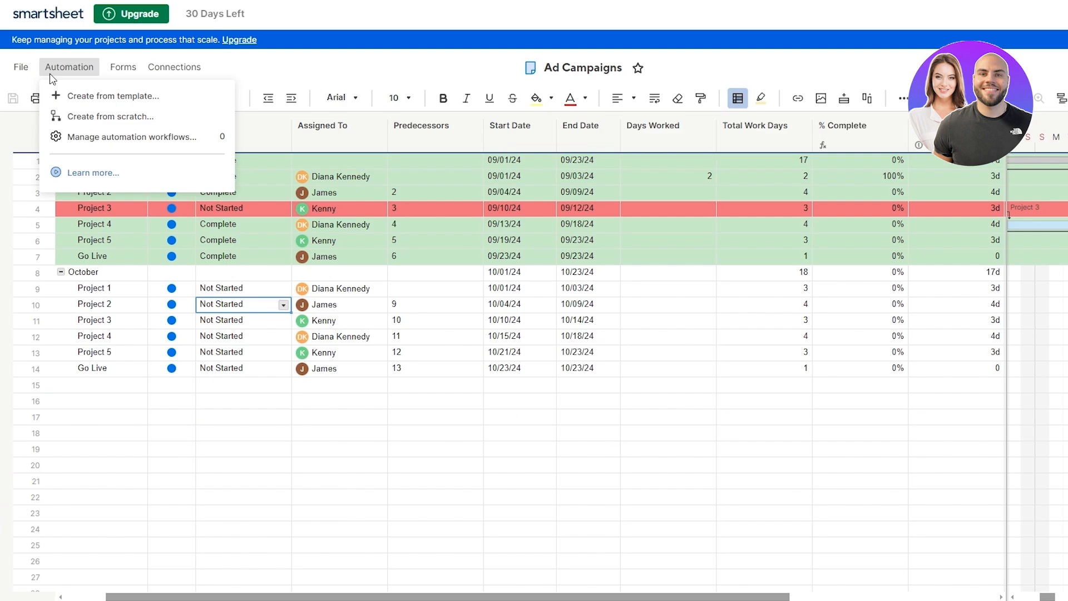
Step: Go to Manage automation workflows and browse the workflow template cards
left_click(134, 144)
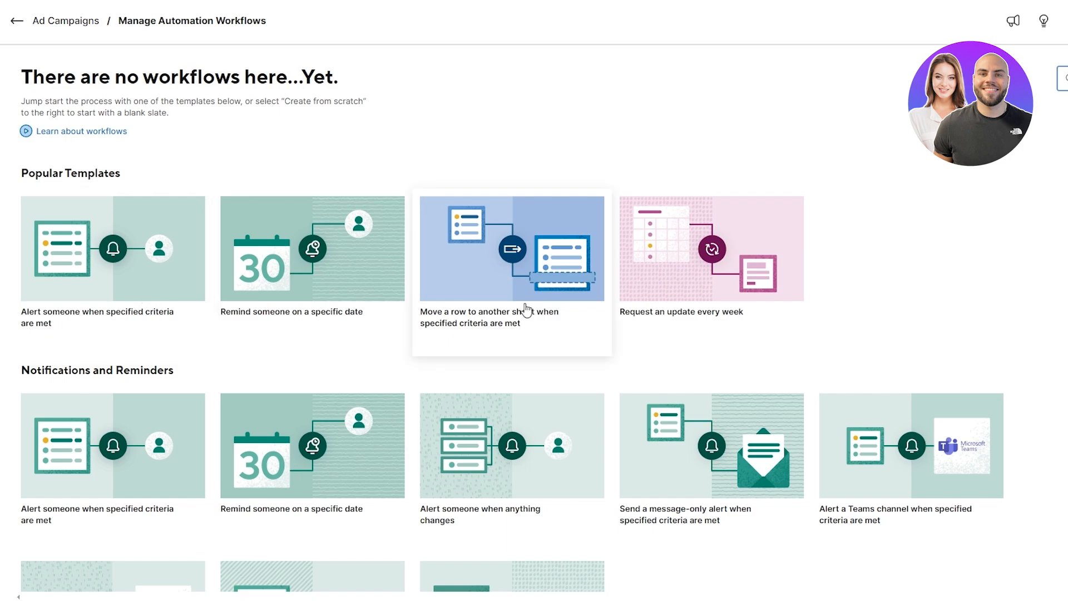
scroll(882, 472, "down", 5)
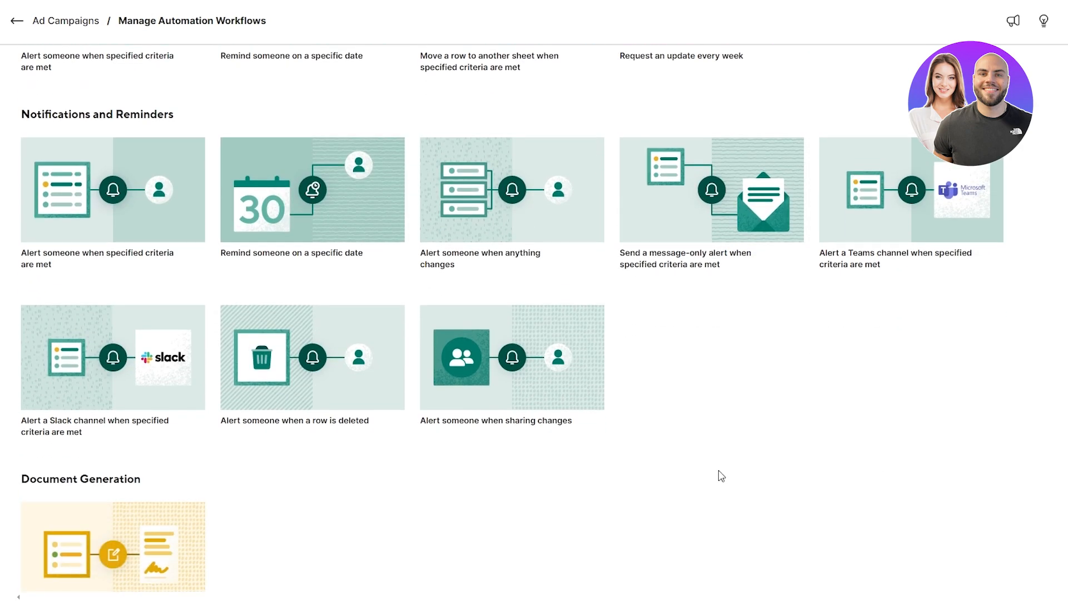
scroll(721, 475, "up", 5)
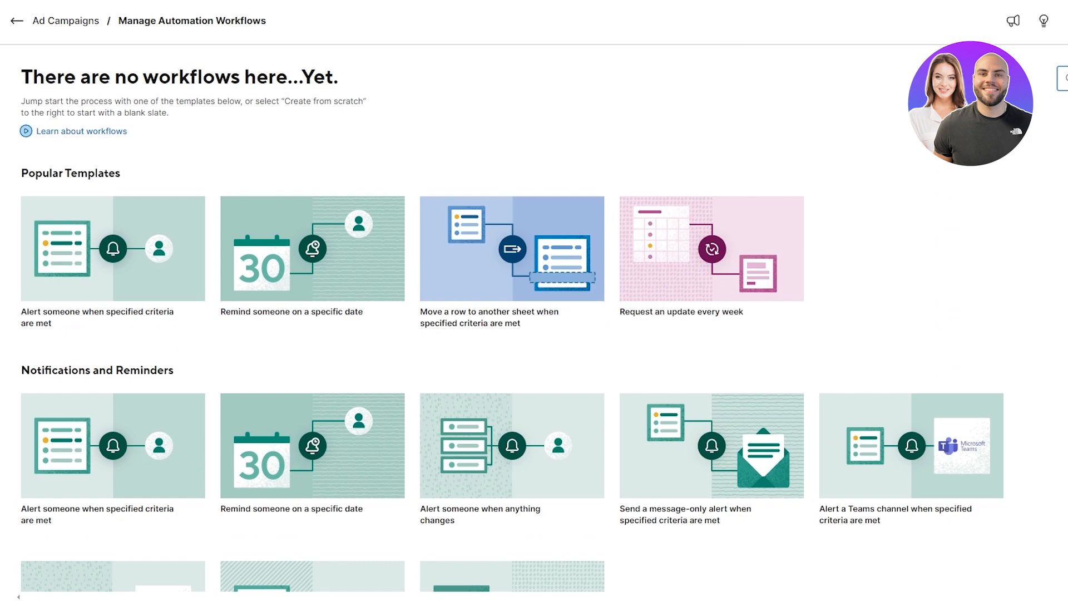
scroll(534, 300, "right", 5)
left_click(998, 25)
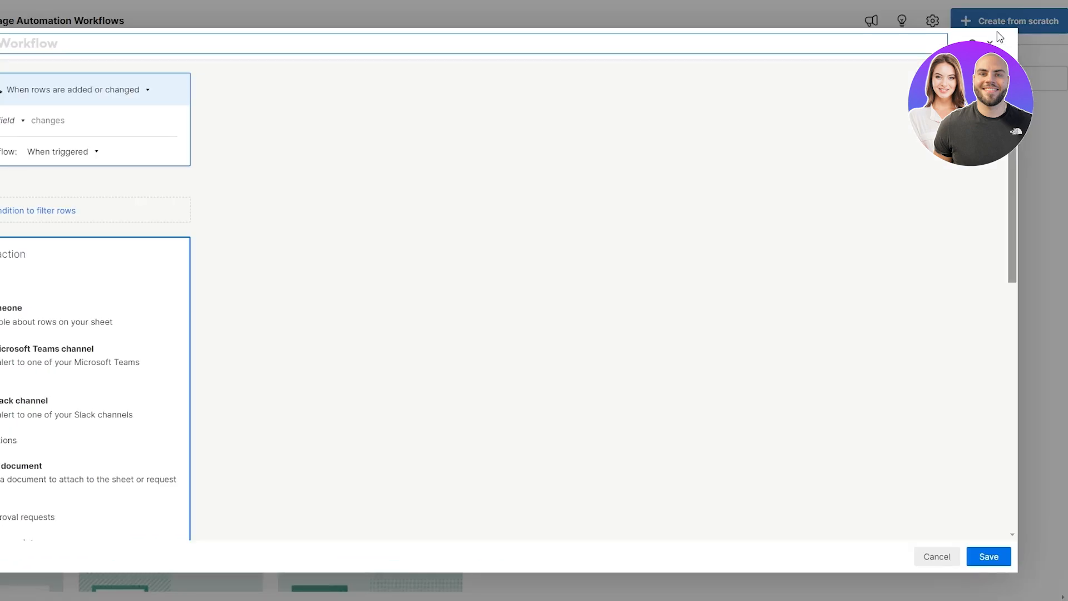
scroll(567, 96, "left", 3)
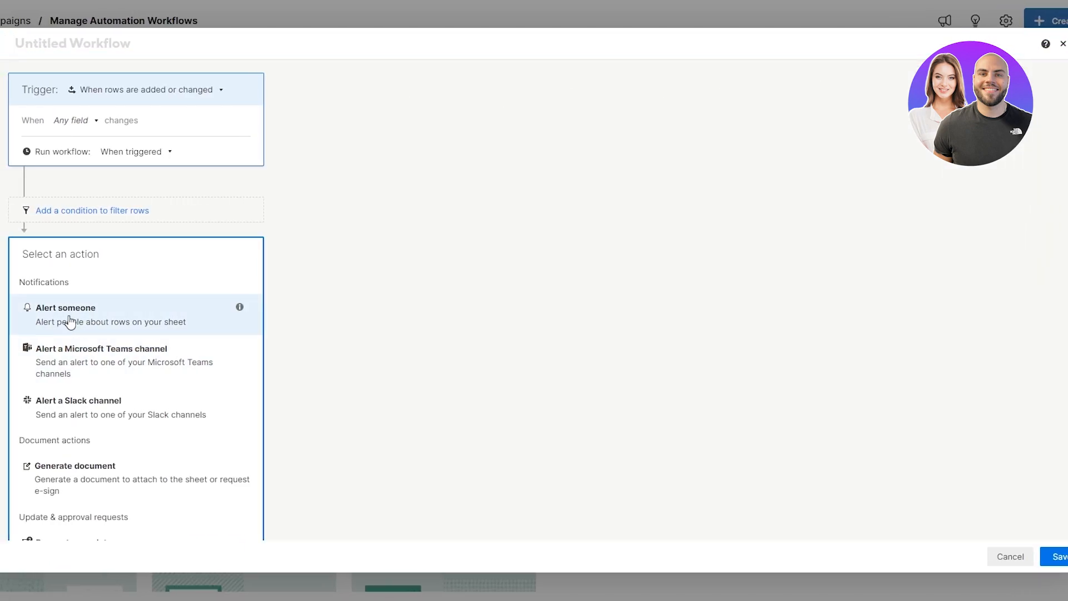
left_click(137, 317)
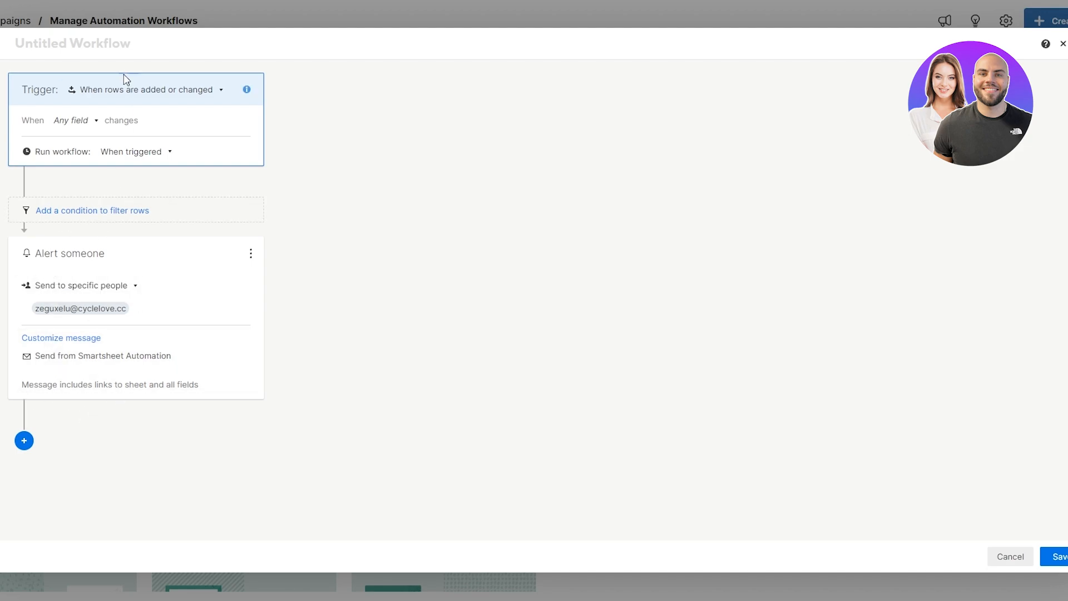
left_click(148, 99)
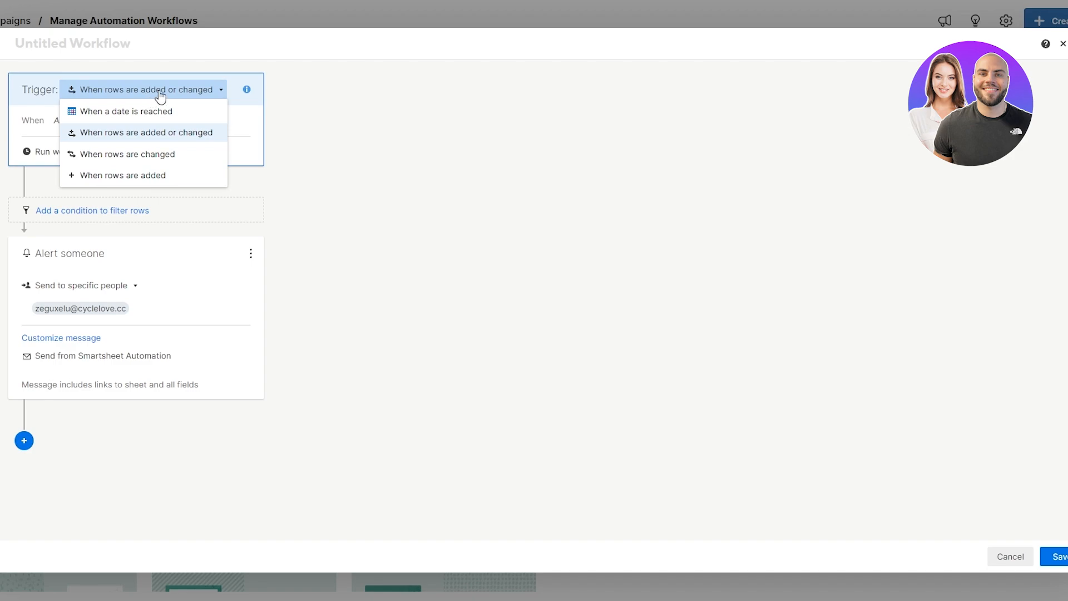
left_click(343, 169)
left_click(77, 121)
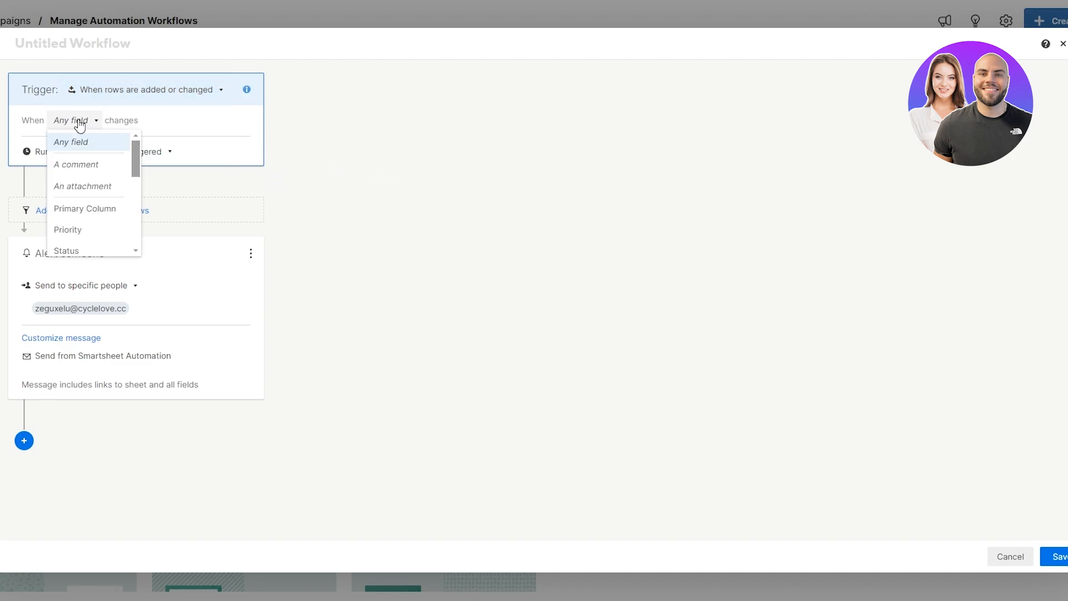
scroll(89, 178, "down", 2)
left_click(89, 207)
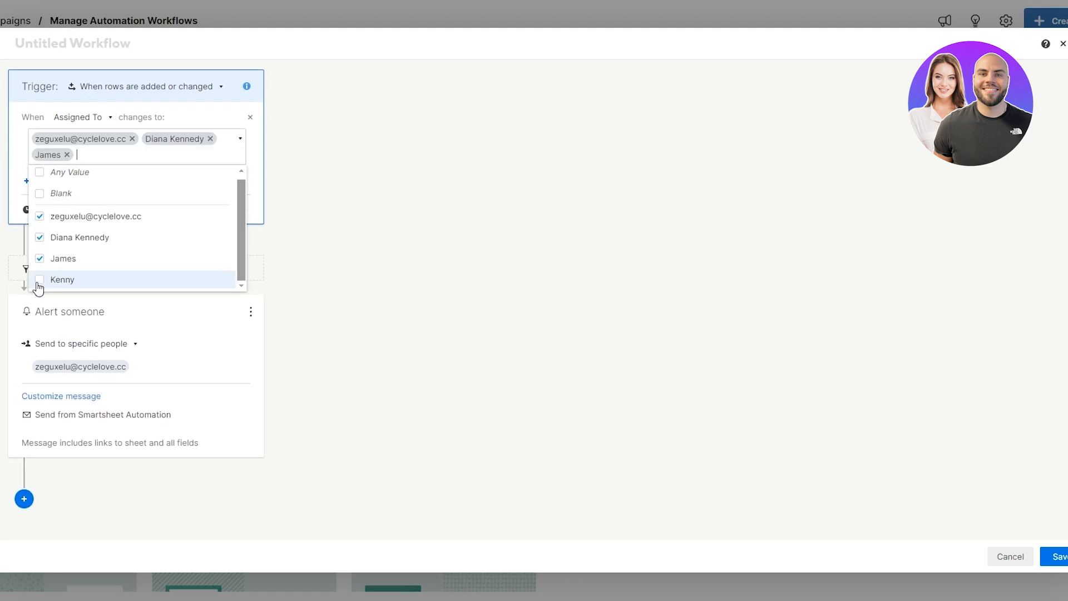
left_click(39, 282)
left_click(43, 175)
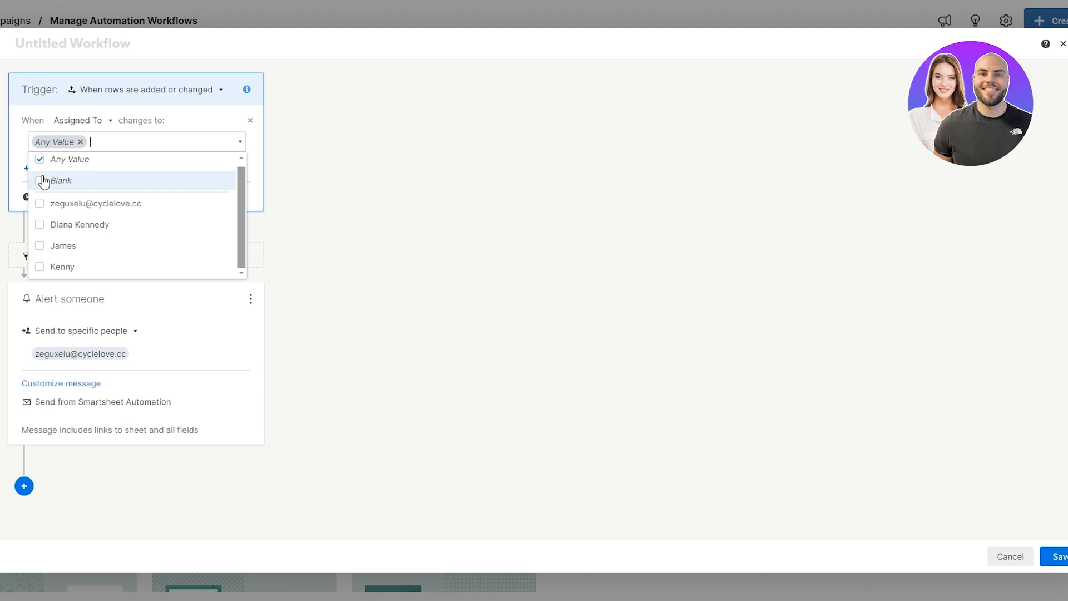
left_click(12, 150)
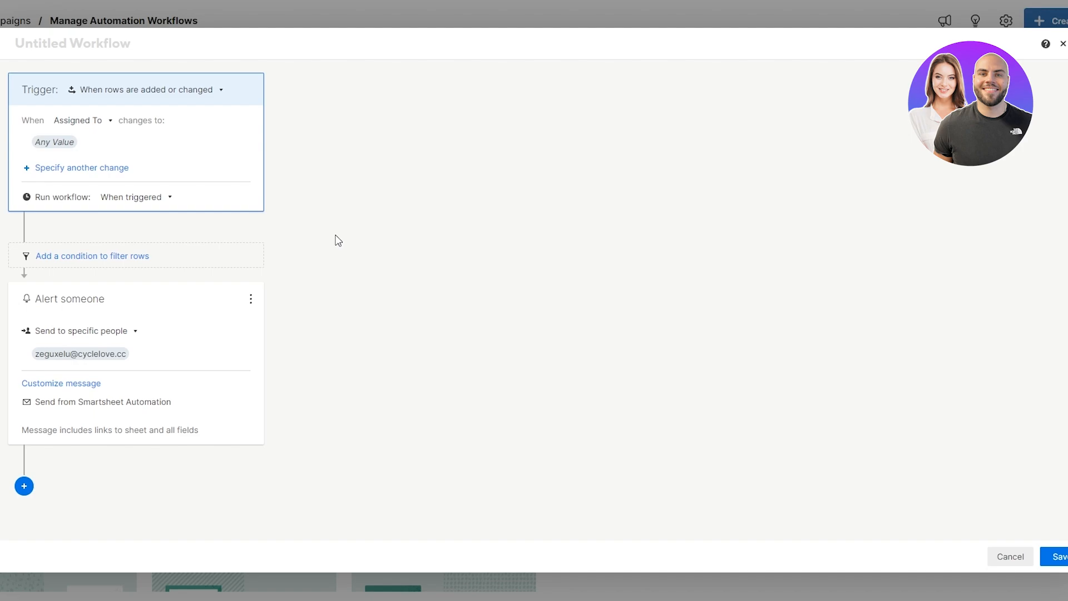
left_click(1063, 43)
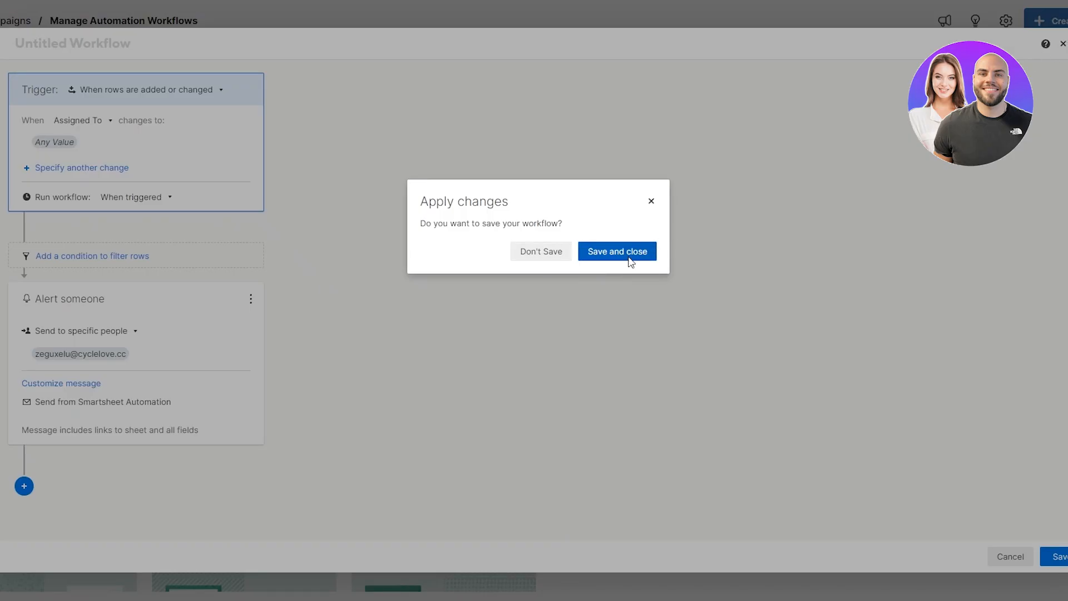
left_click(531, 261)
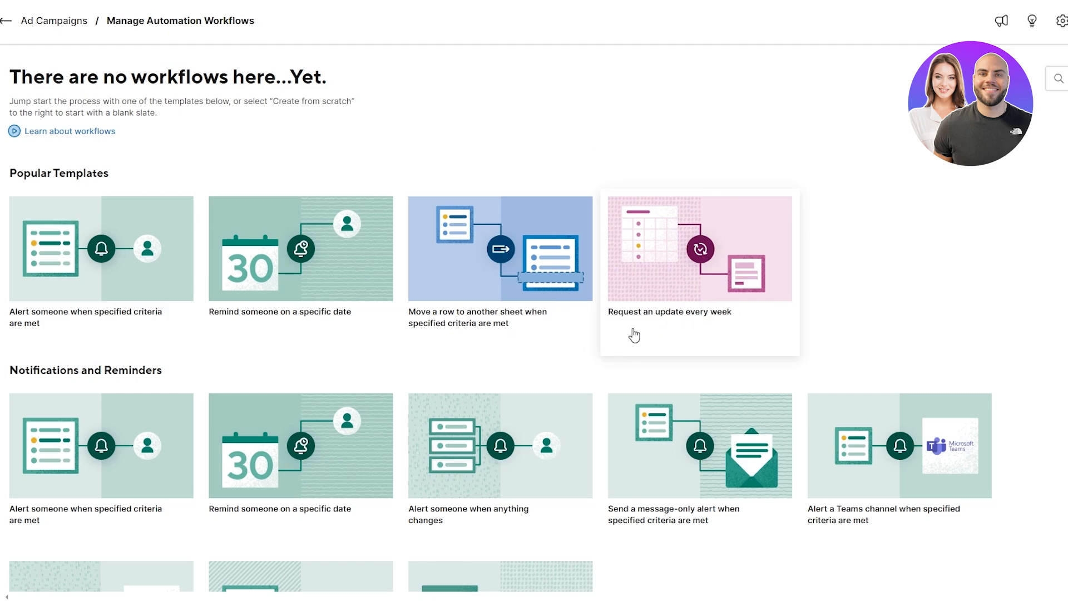
Step: Start a new workflow from the weekly update request template
left_click(662, 301)
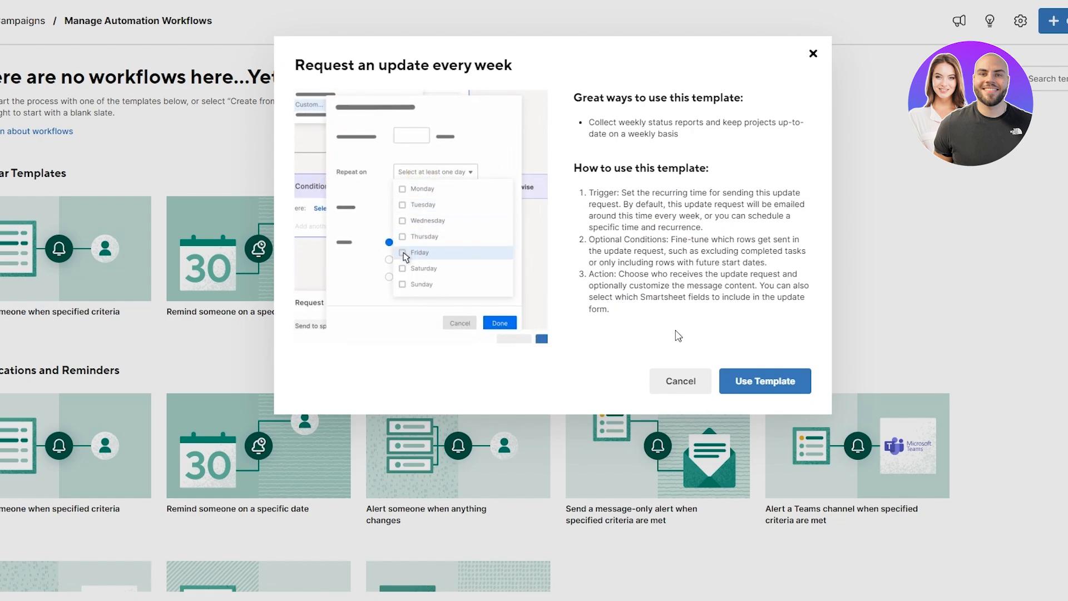
left_click(739, 384)
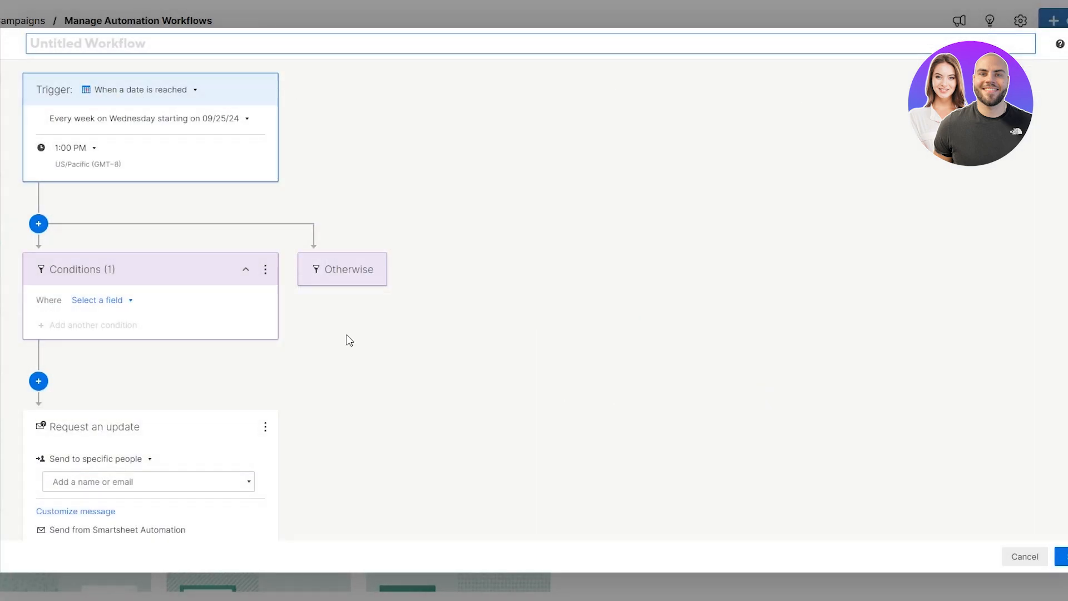
scroll(161, 250, "down", 1)
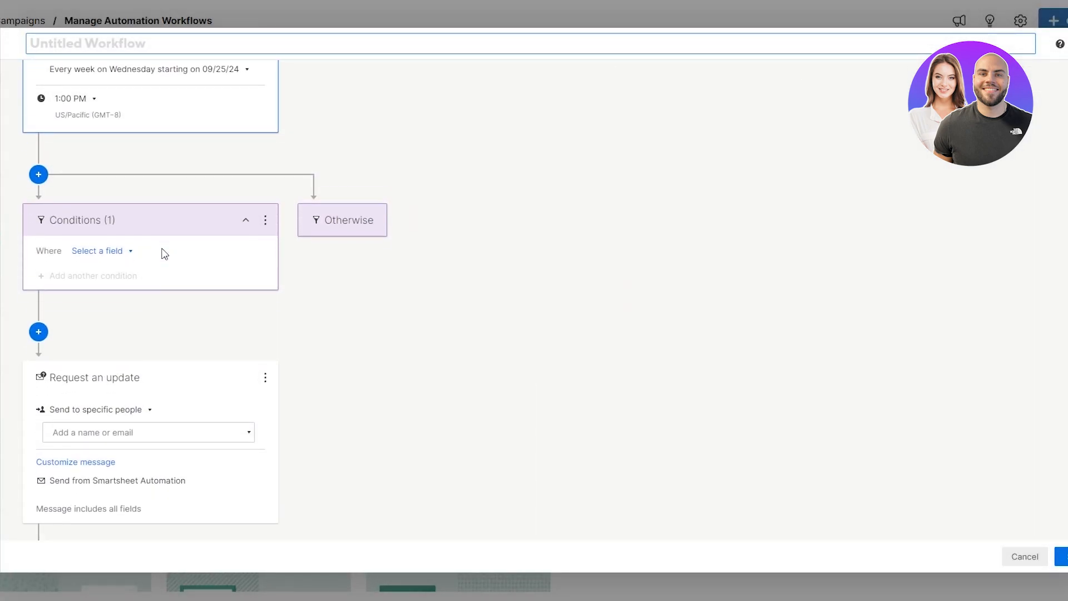
scroll(157, 388, "up", 1)
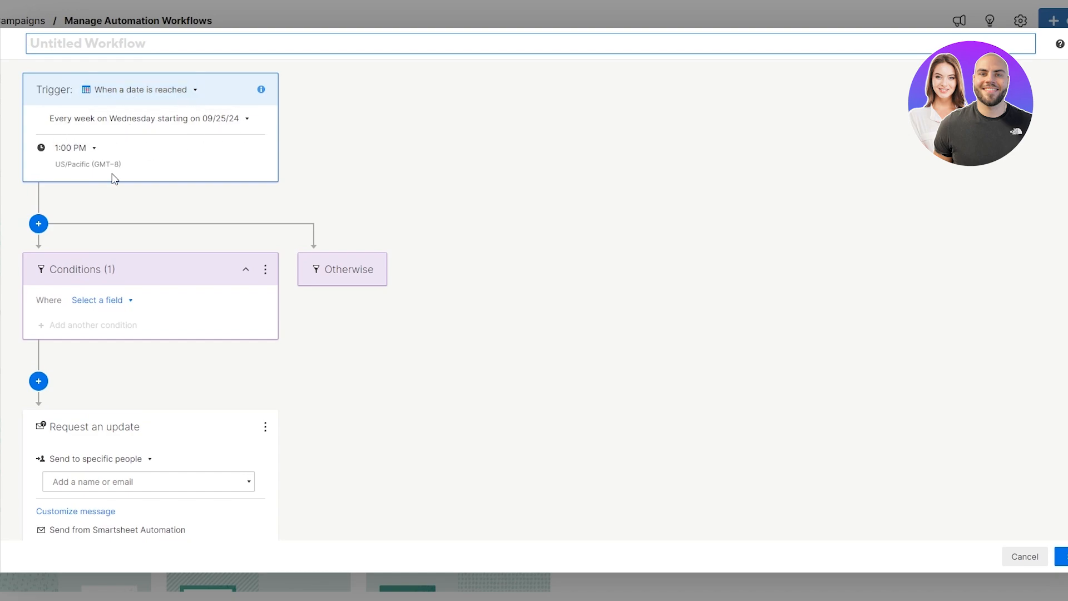
scroll(95, 303, "down", 2)
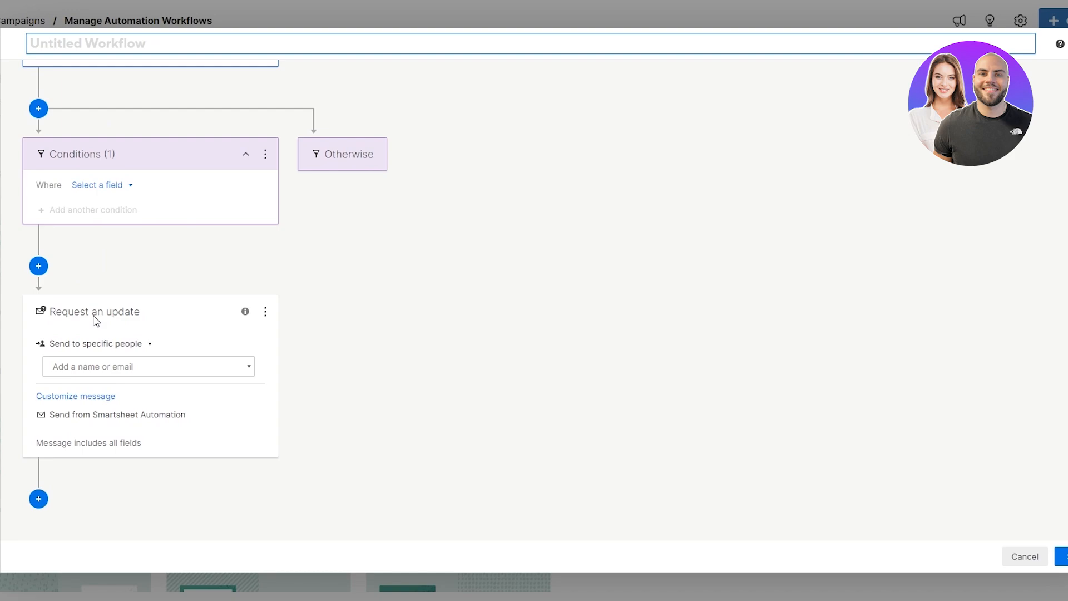
Step: Send the update request to contacts in the Assigned To column
left_click(66, 350)
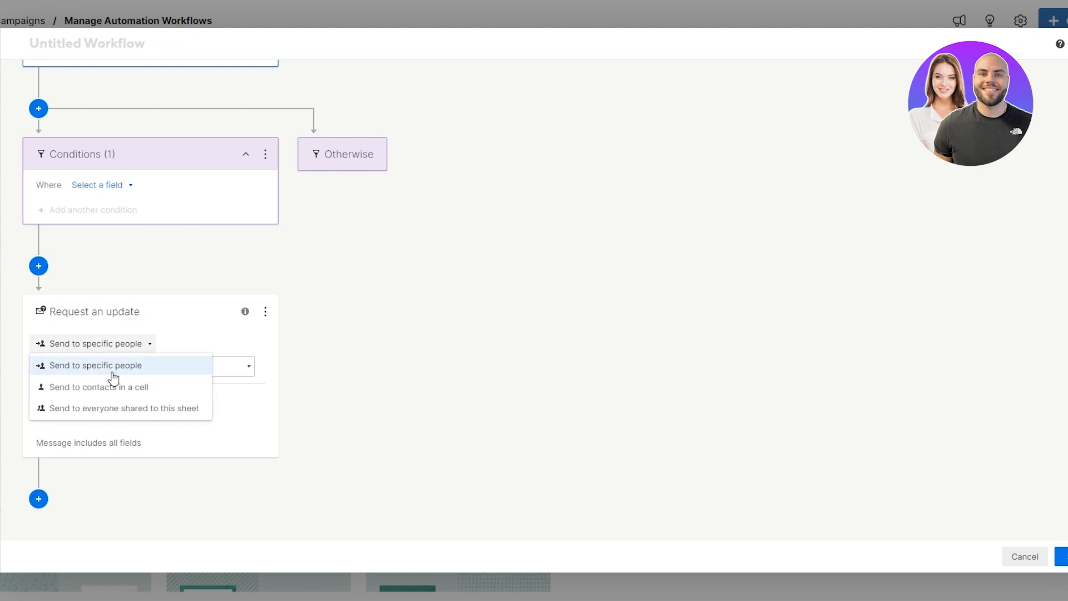
left_click(131, 396)
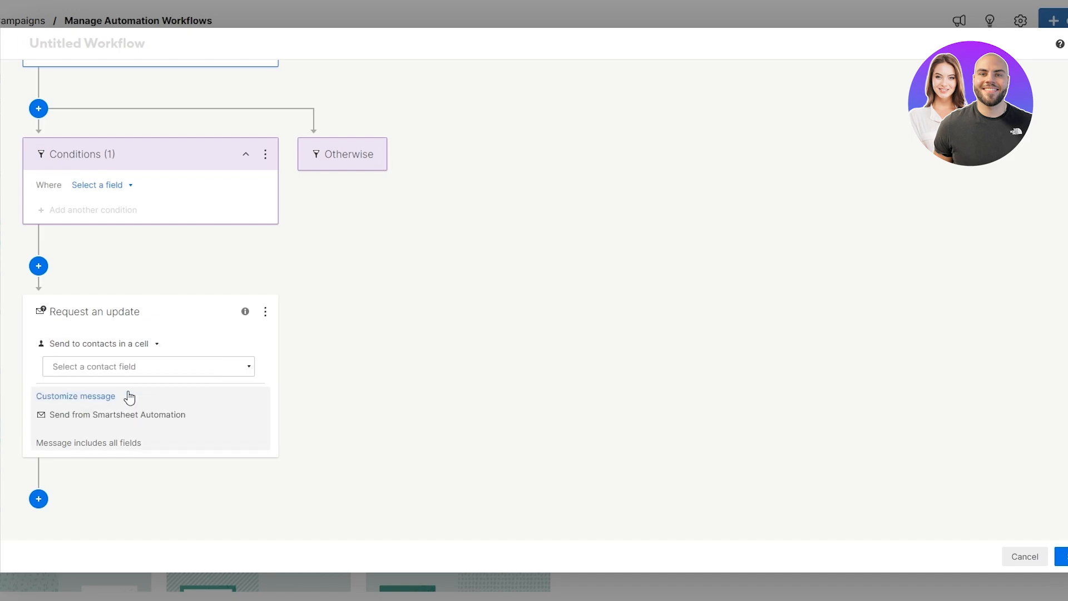
left_click(96, 372)
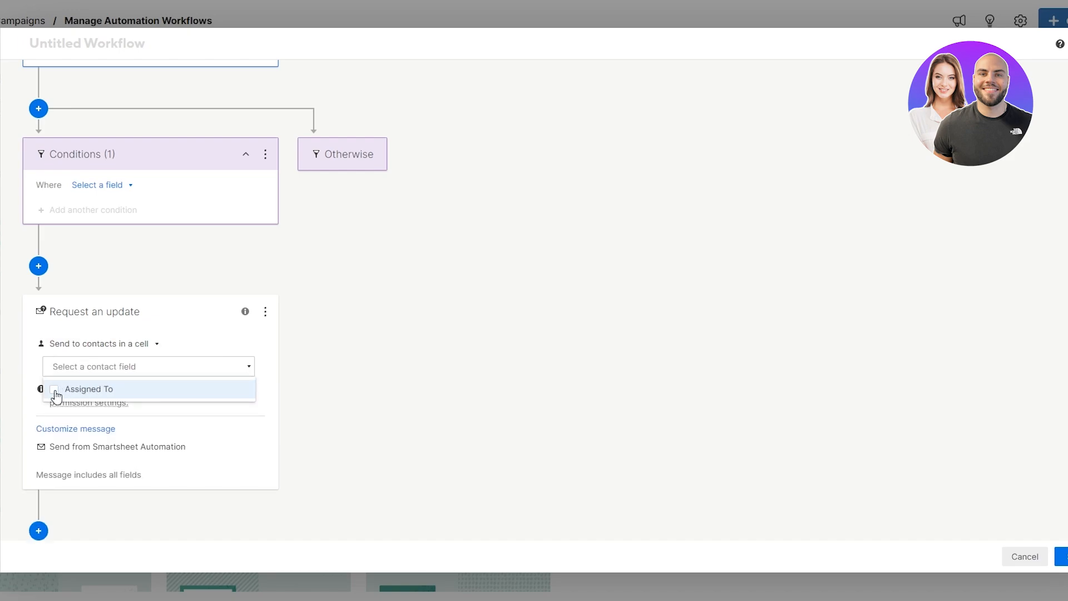
left_click(56, 393)
left_click(189, 332)
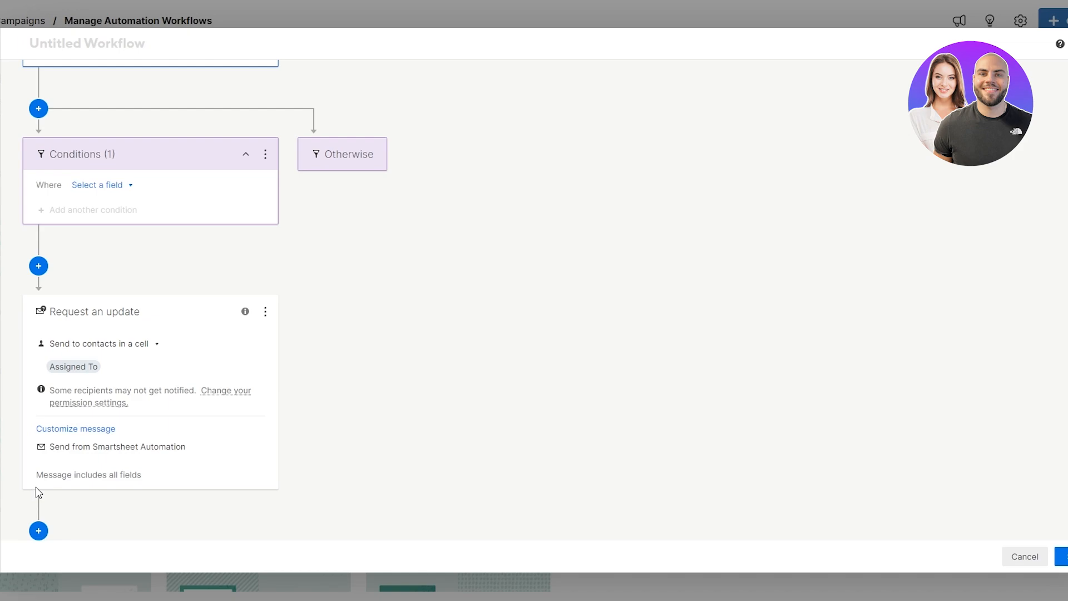
Step: Customize the request with subject 'UPDATE!!!' and message 'What is the update on this task?'
left_click(126, 467)
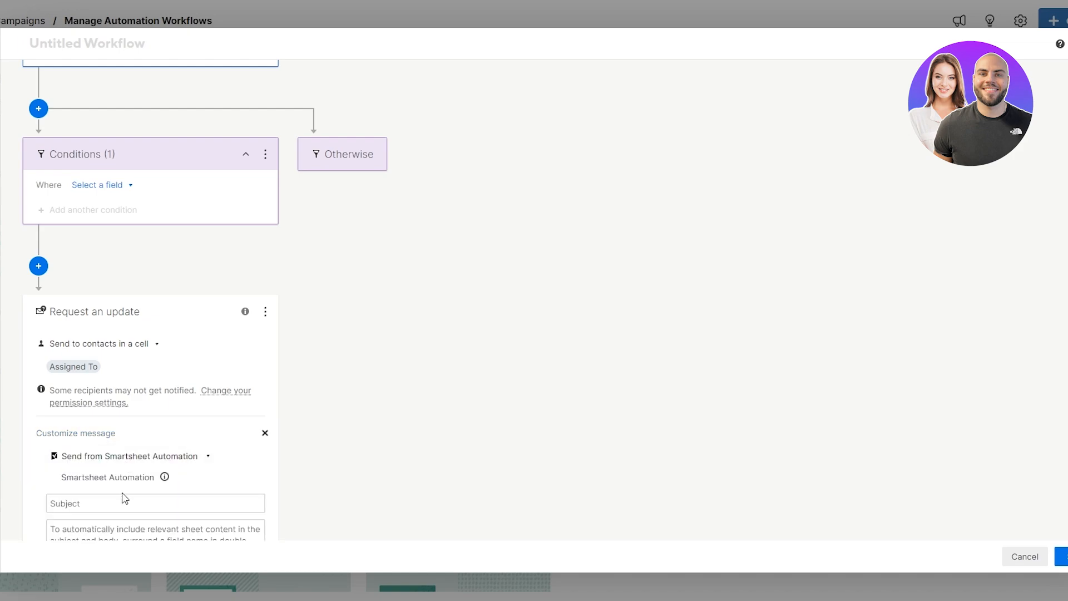
scroll(70, 459, "down", 1)
scroll(58, 423, "down", 2)
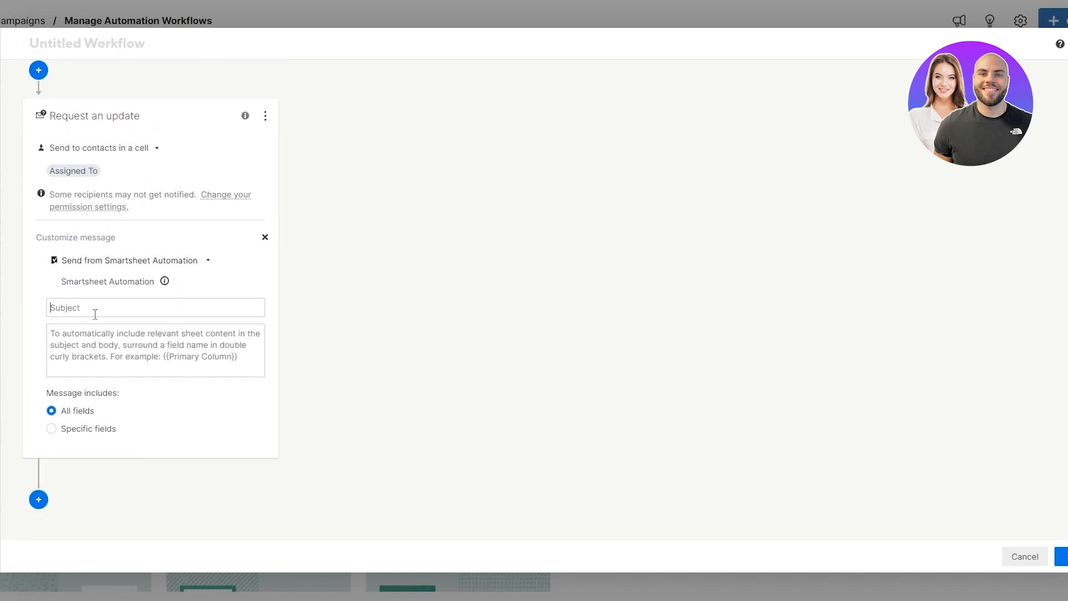
type("UPDATE!!!")
scroll(493, 372, "up", 5)
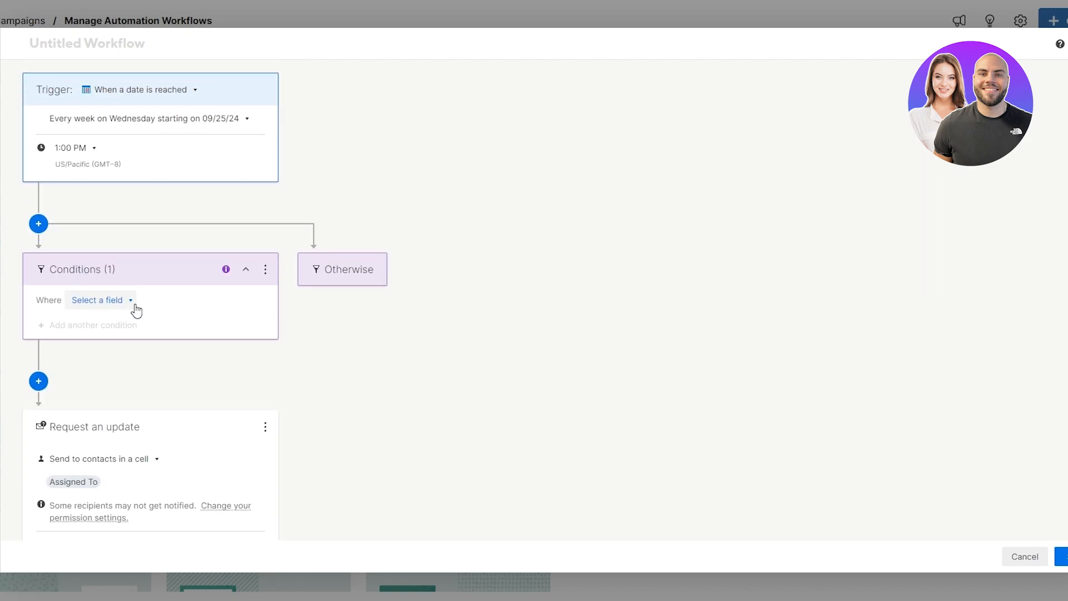
scroll(136, 310, "down", 3)
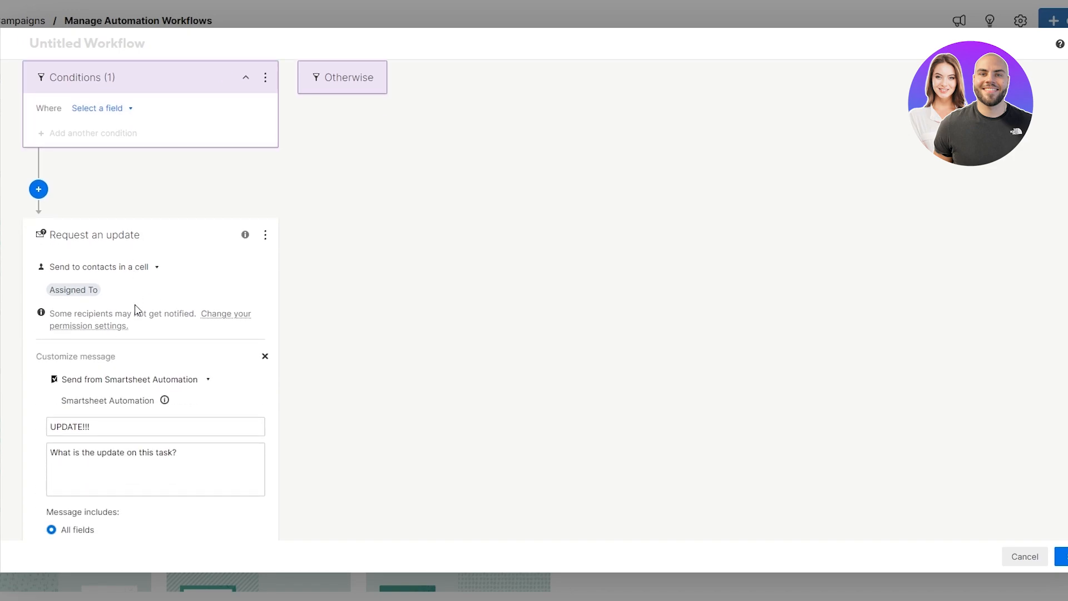
Step: Set the workflow condition to End Date is in the past
scroll(134, 305, "up", 2)
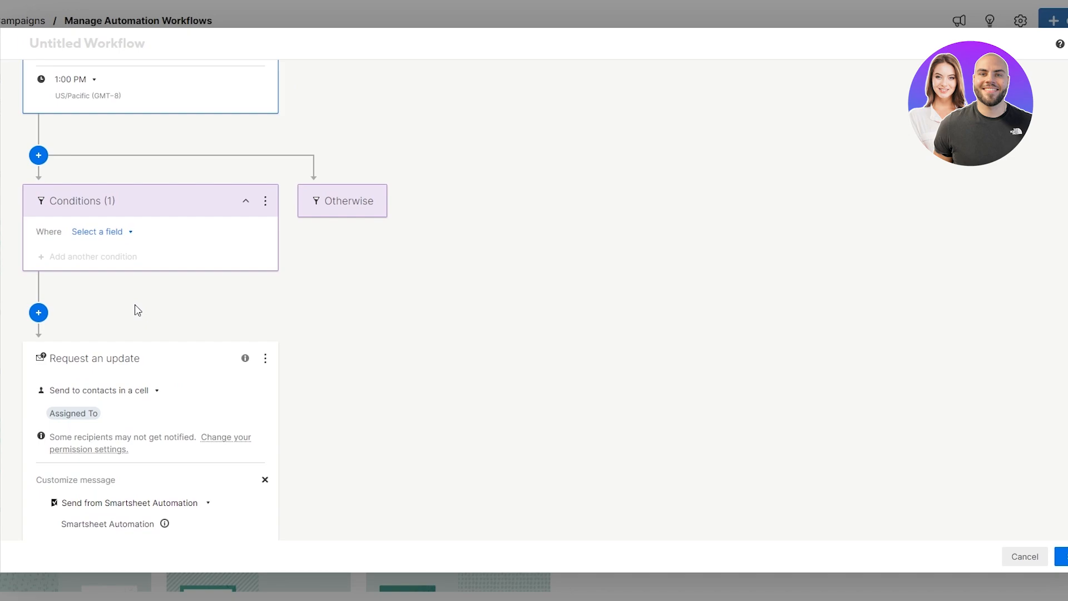
left_click(119, 239)
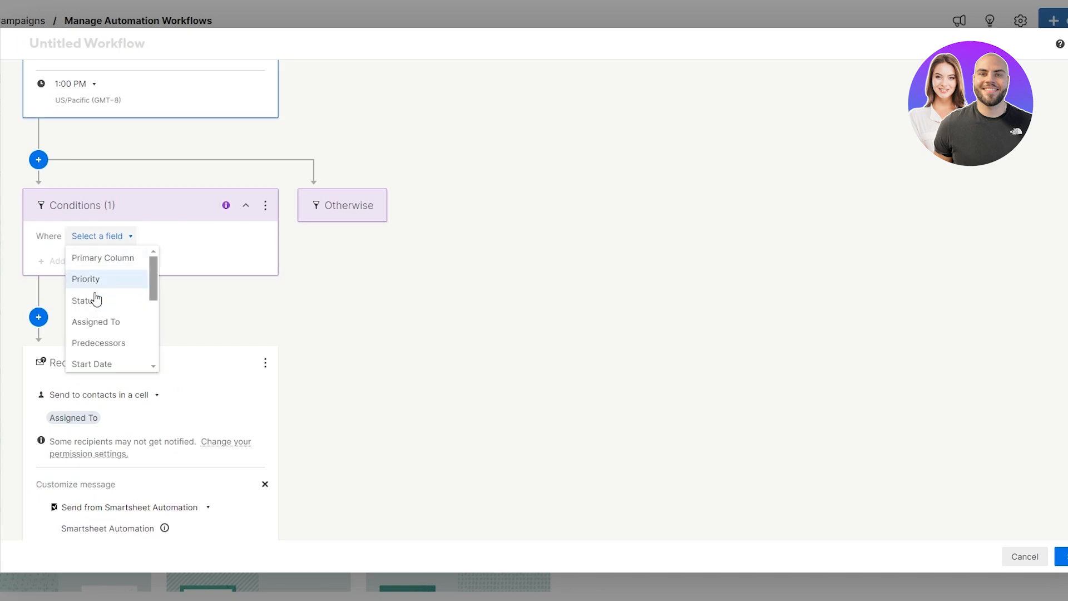
scroll(106, 333, "down", 2)
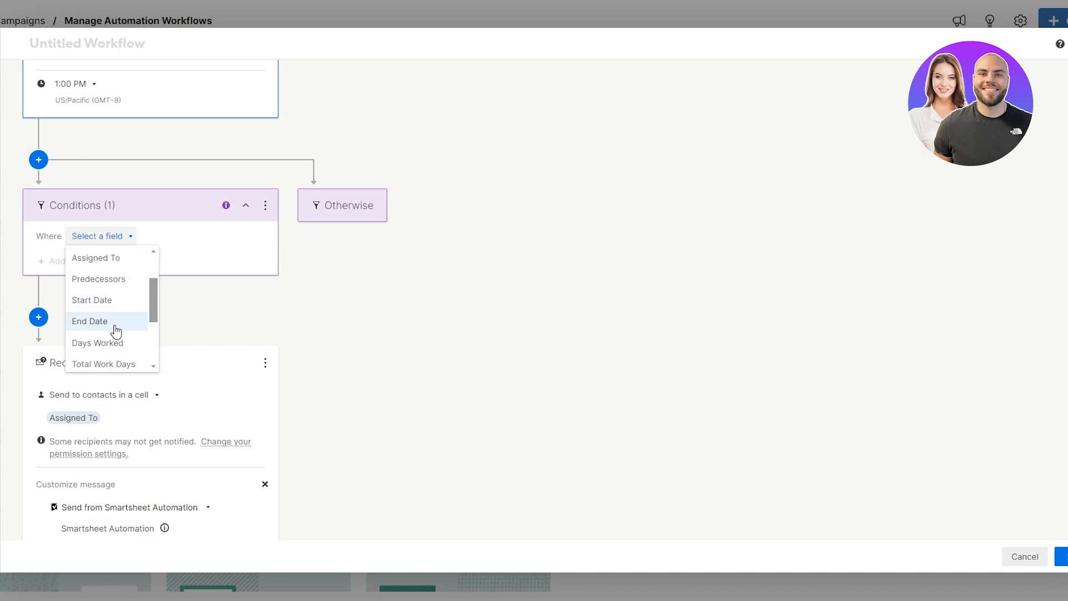
left_click(103, 324)
left_click(178, 248)
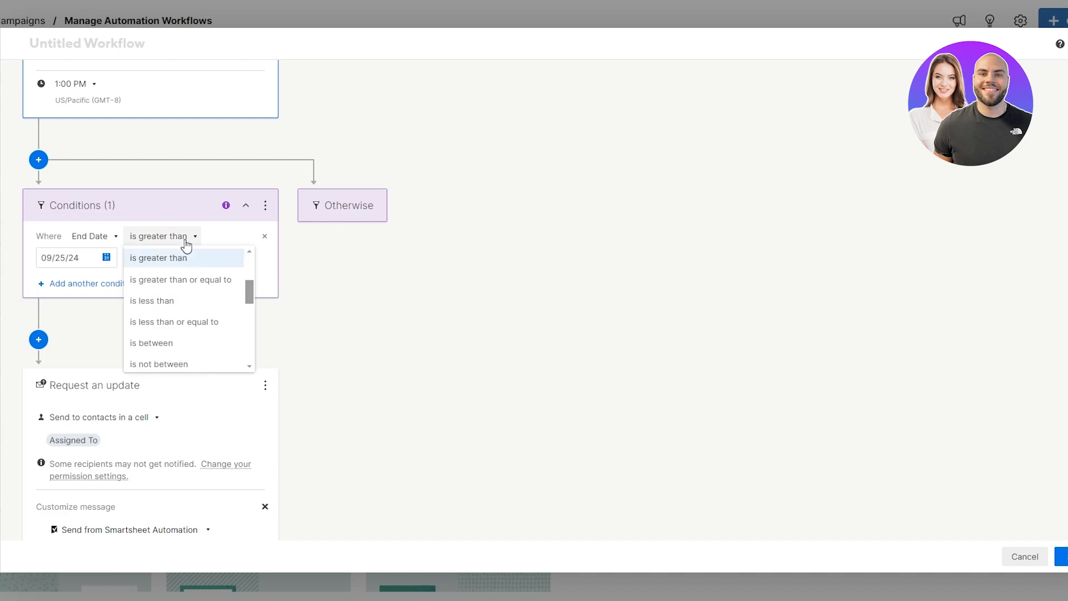
scroll(179, 285, "down", 1)
scroll(166, 327, "down", 1)
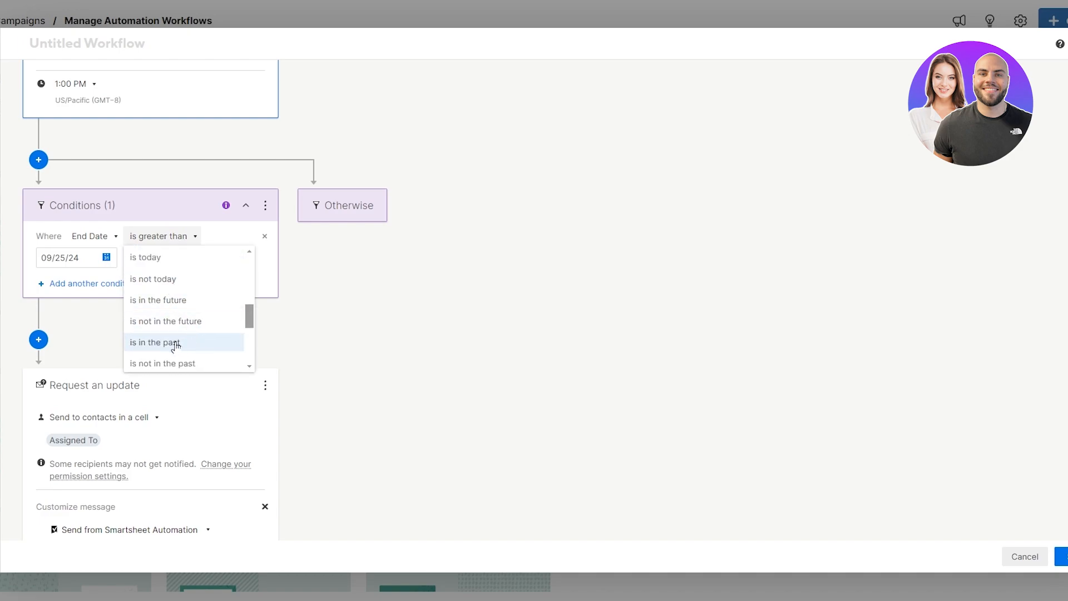
left_click(192, 344)
scroll(307, 313, "up", 1)
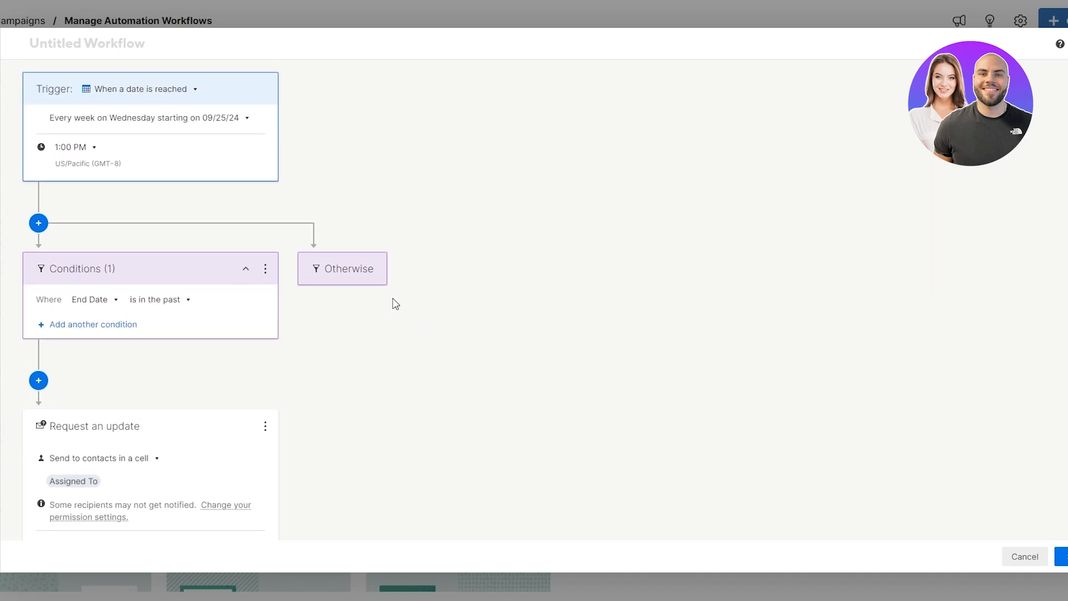
scroll(393, 304, "down", 5)
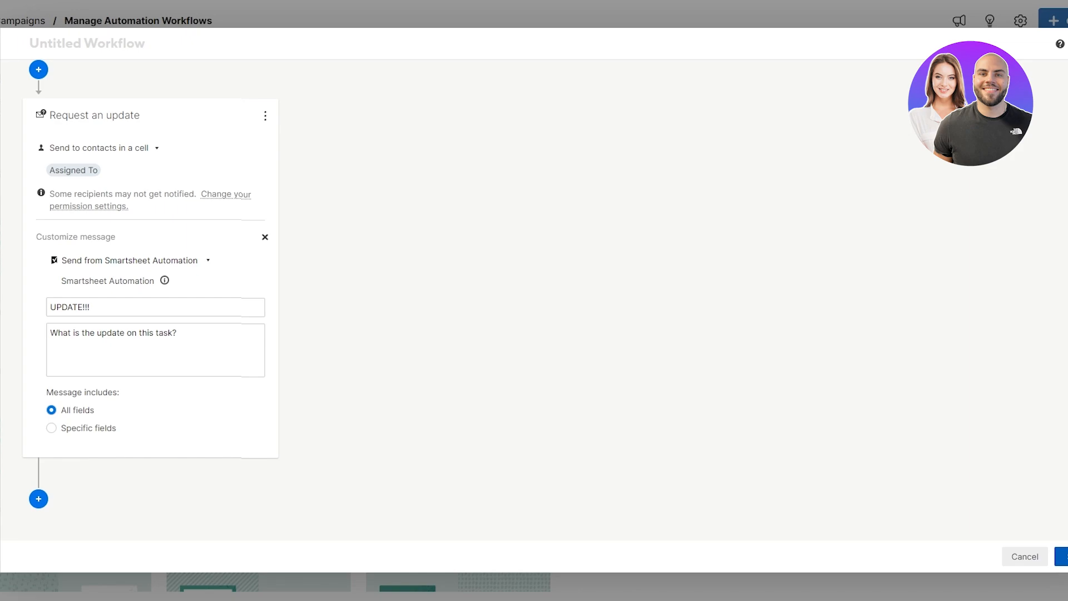
Step: Save the update-request workflow, reopen Ad Campaigns, then go back to Home
left_click(1062, 556)
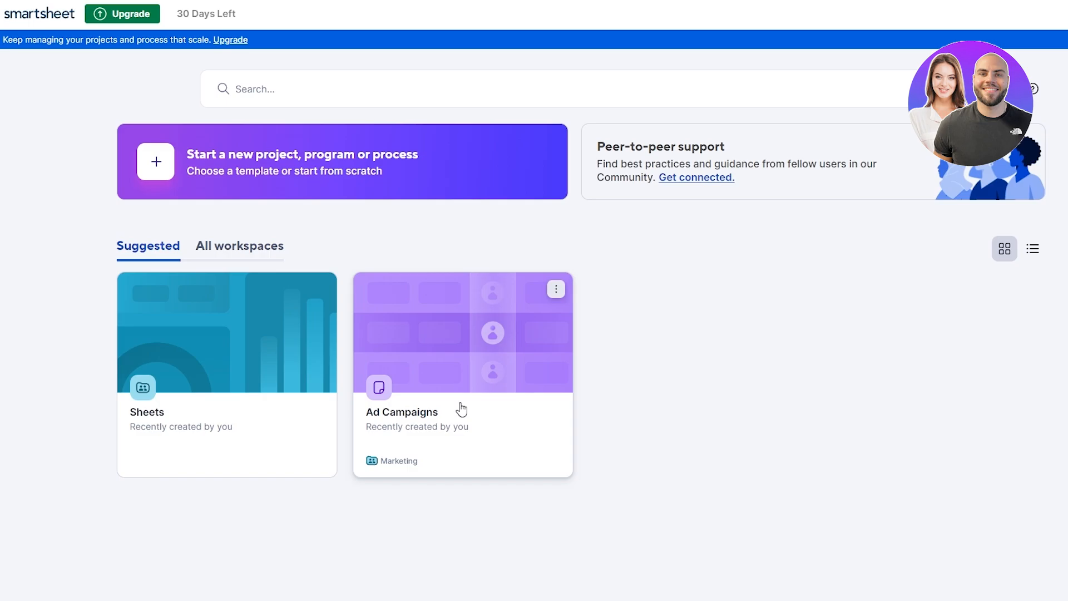
left_click(485, 367)
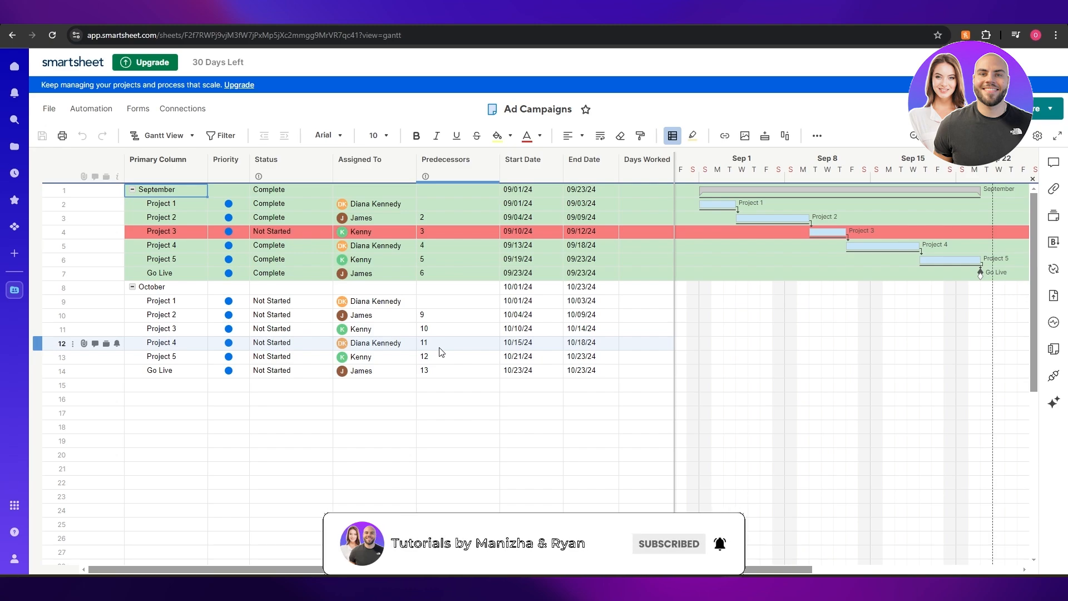
left_click(15, 66)
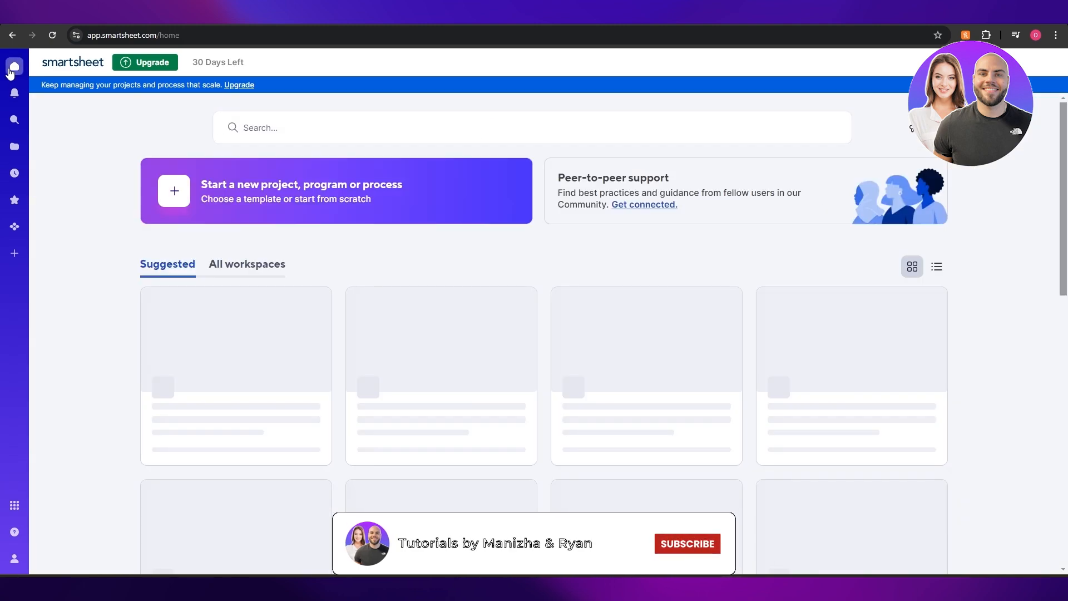